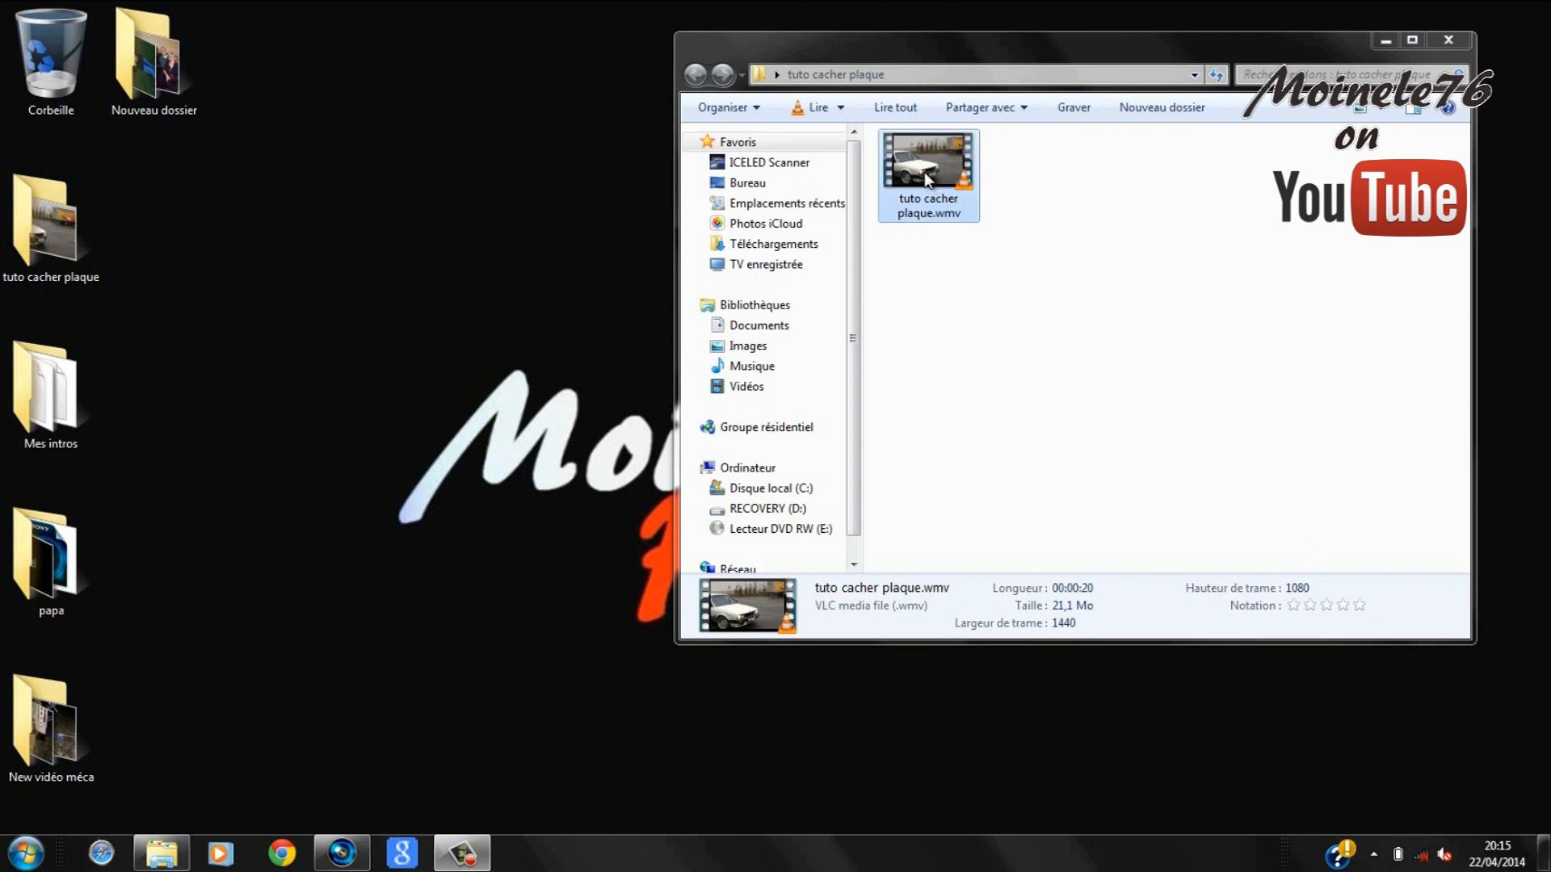
- Play tuto cacher plaque.wmv to review the car footage, and close the media player when done
double_click(927, 180)
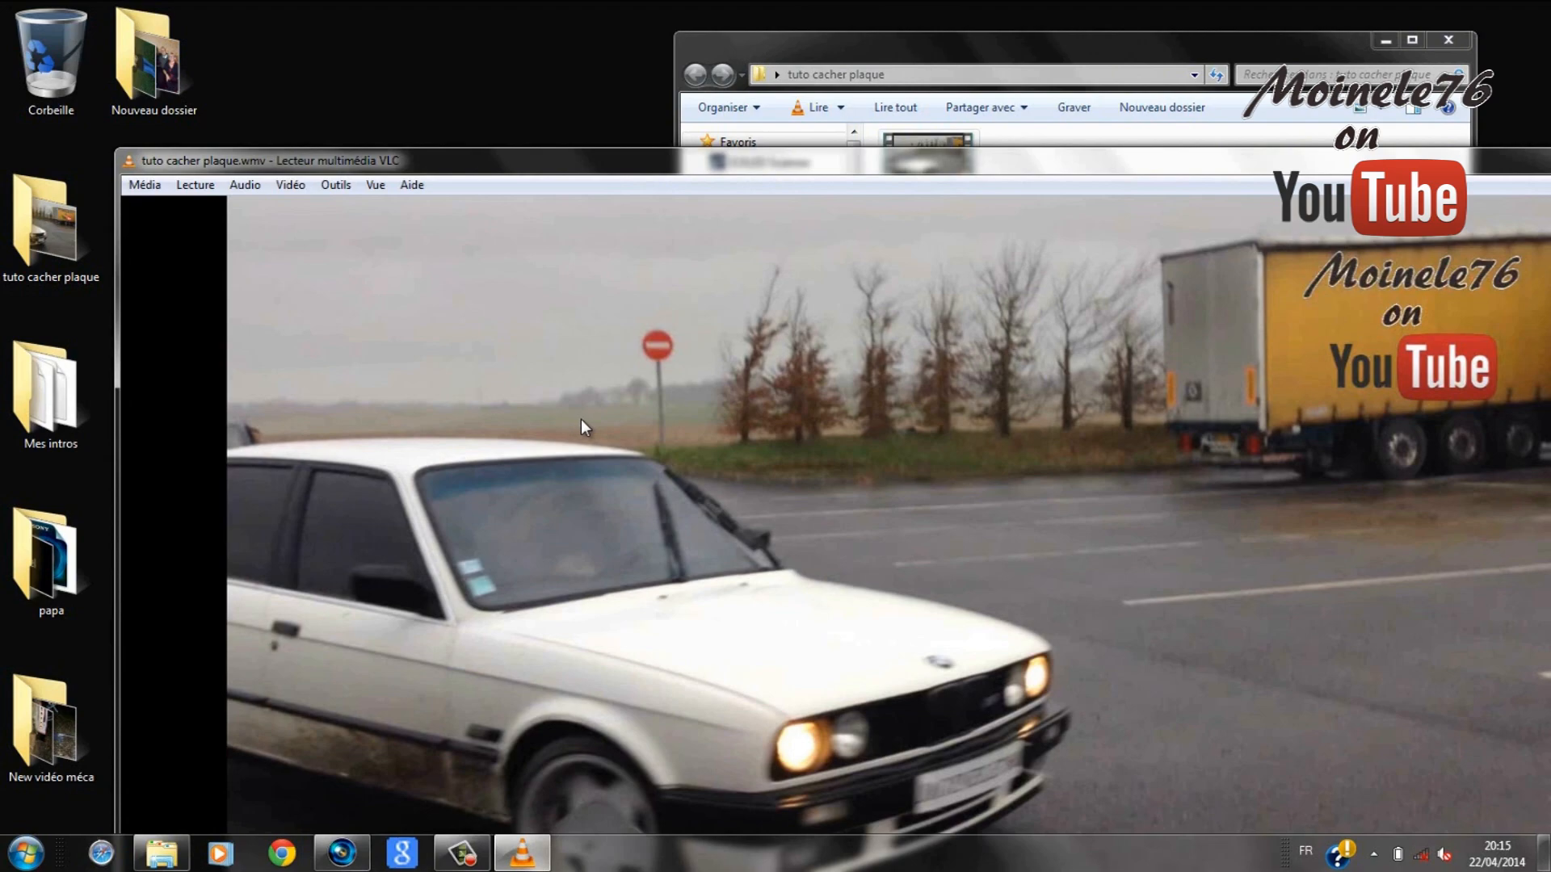
double_click(580, 419)
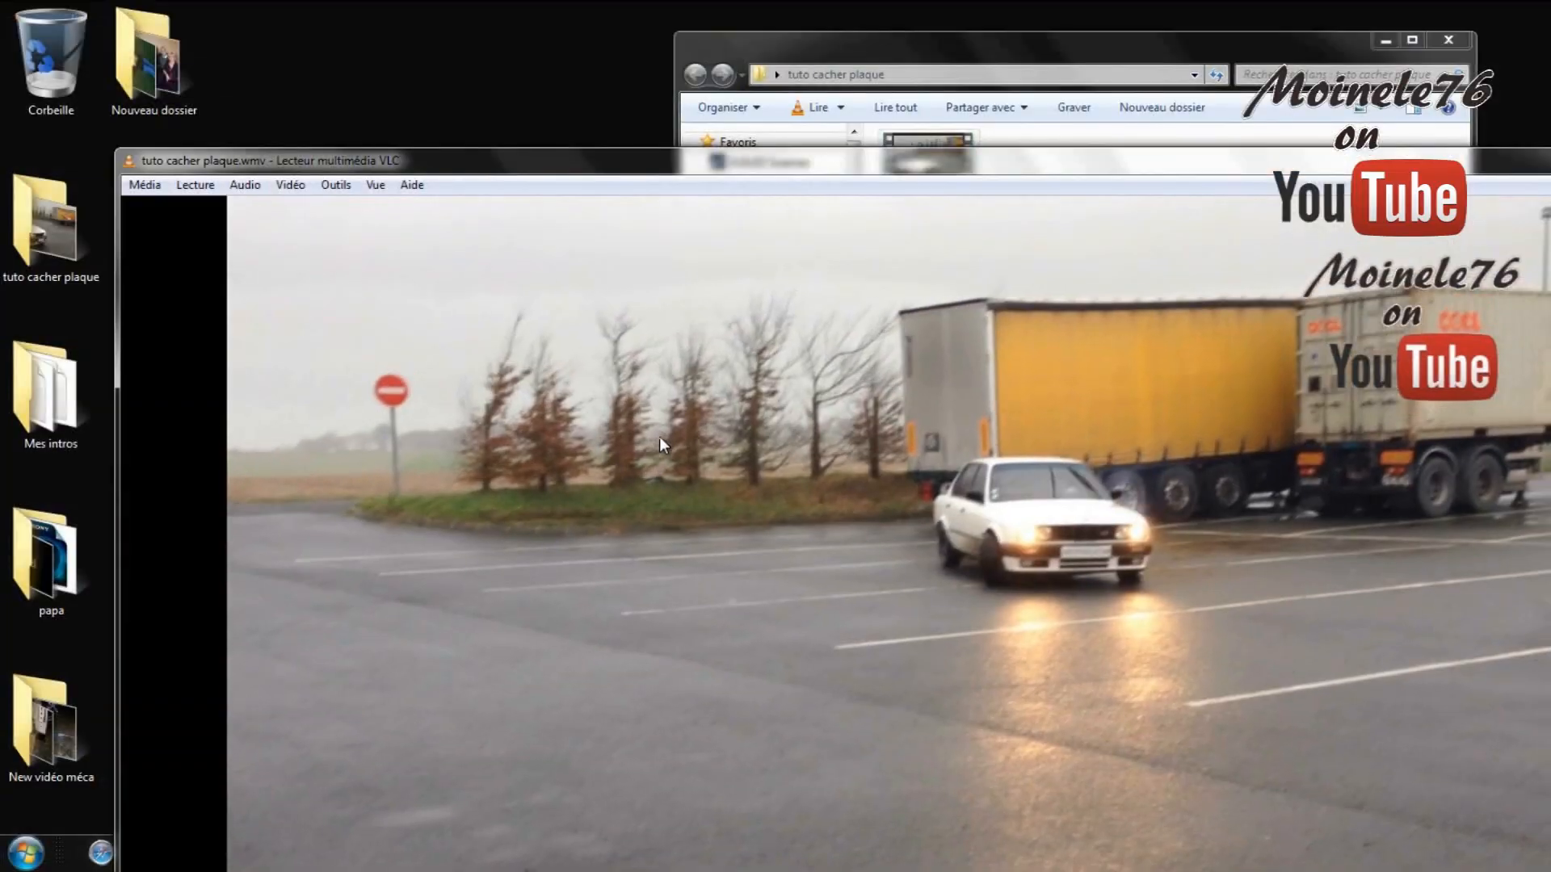
drag(1163, 161, 989, 80)
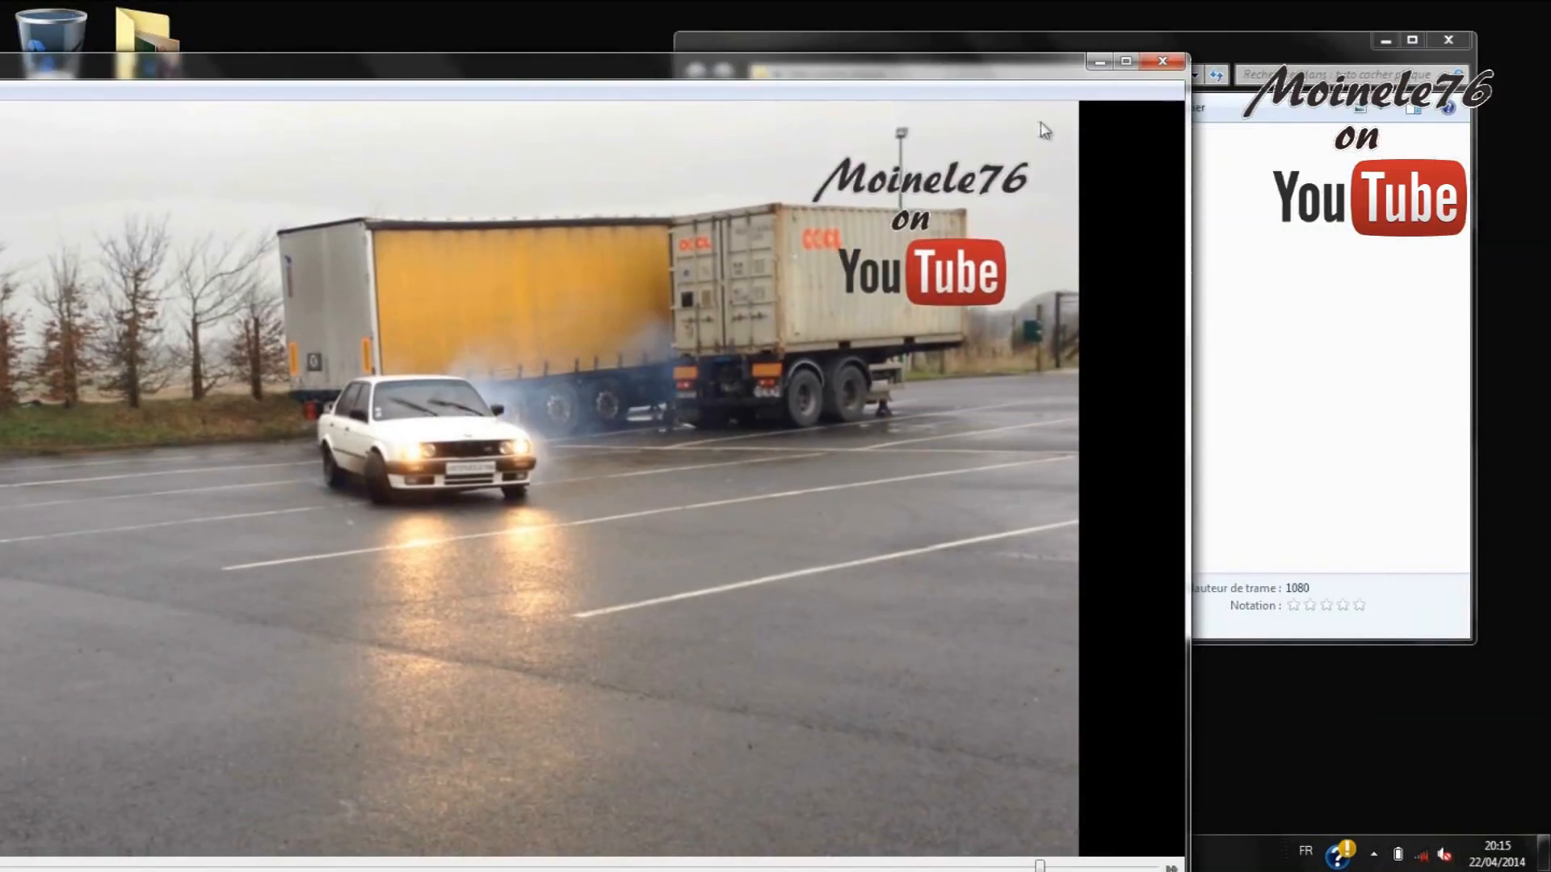
click(1162, 63)
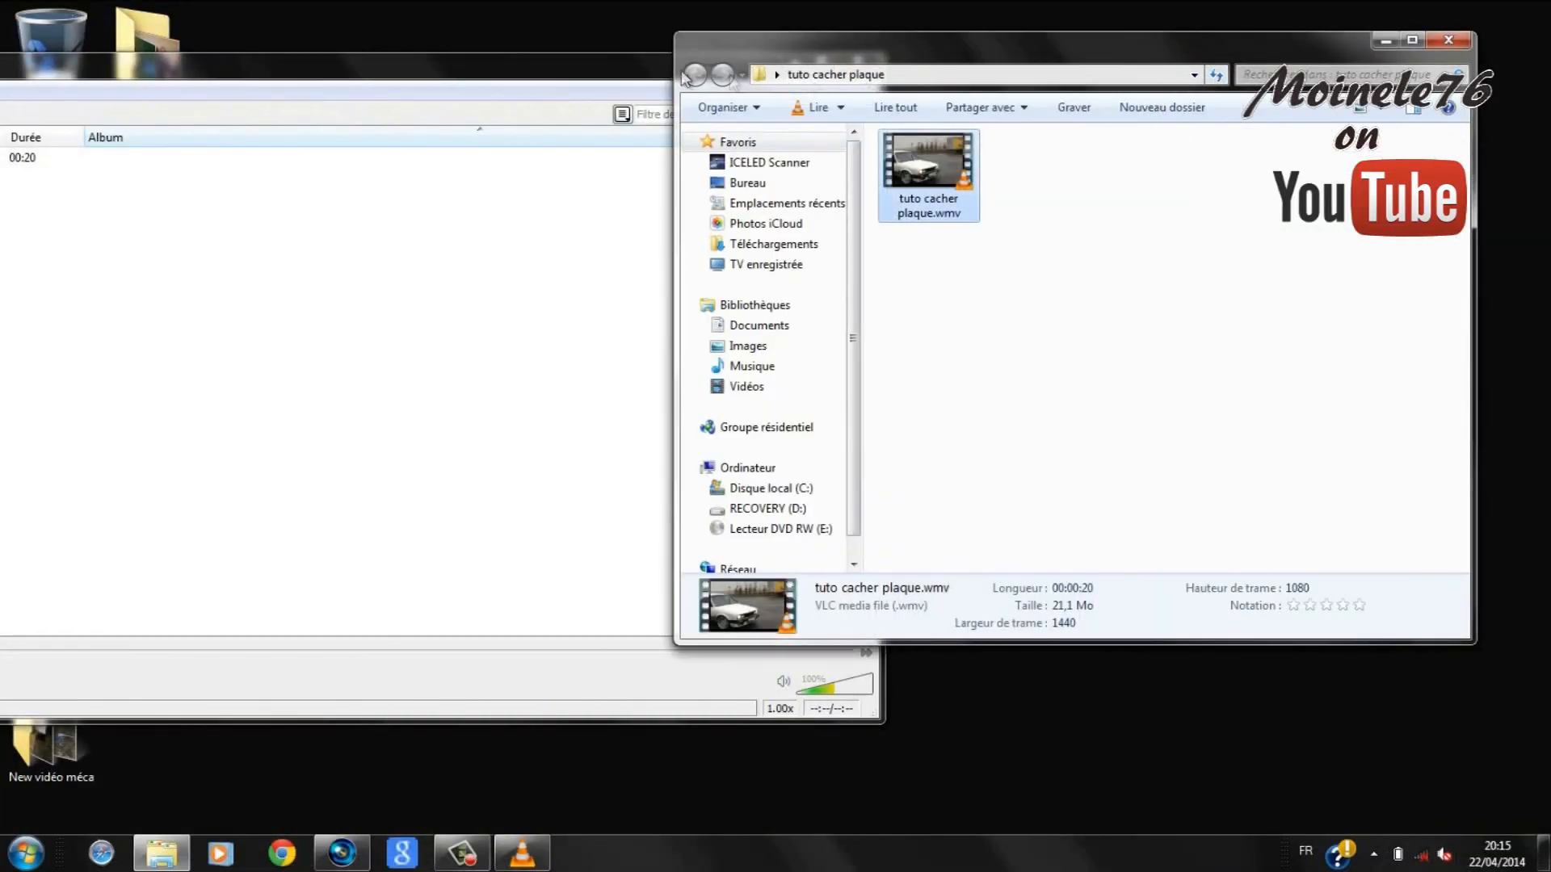
click(628, 61)
click(857, 59)
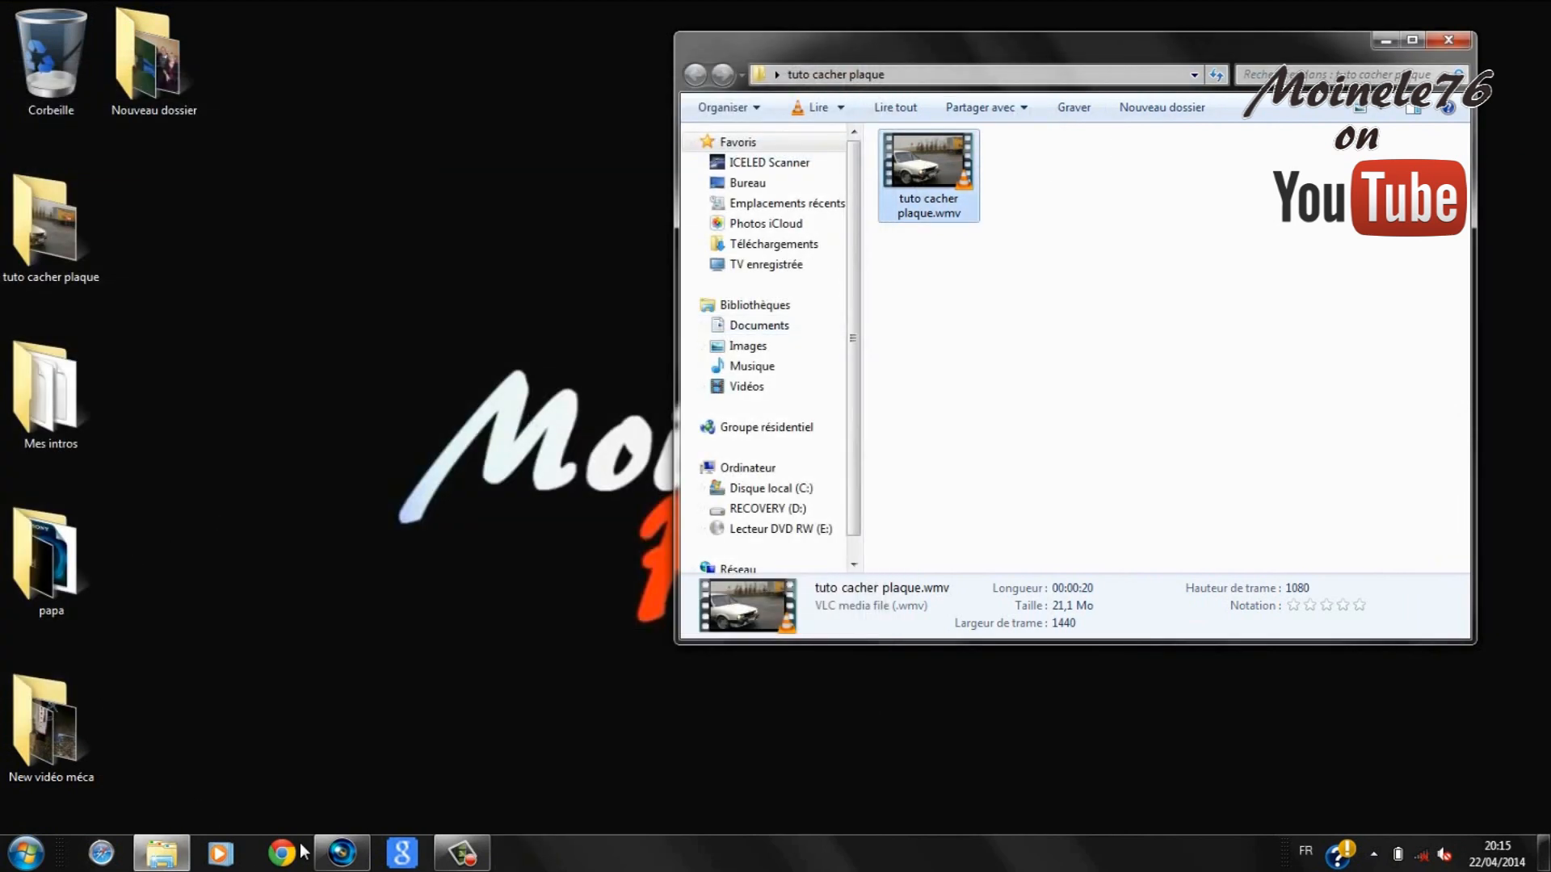
- Switch to Vegas Pro and add tuto cacher plaque.wmv to the timeline, starting at 00:00:00;00
click(342, 854)
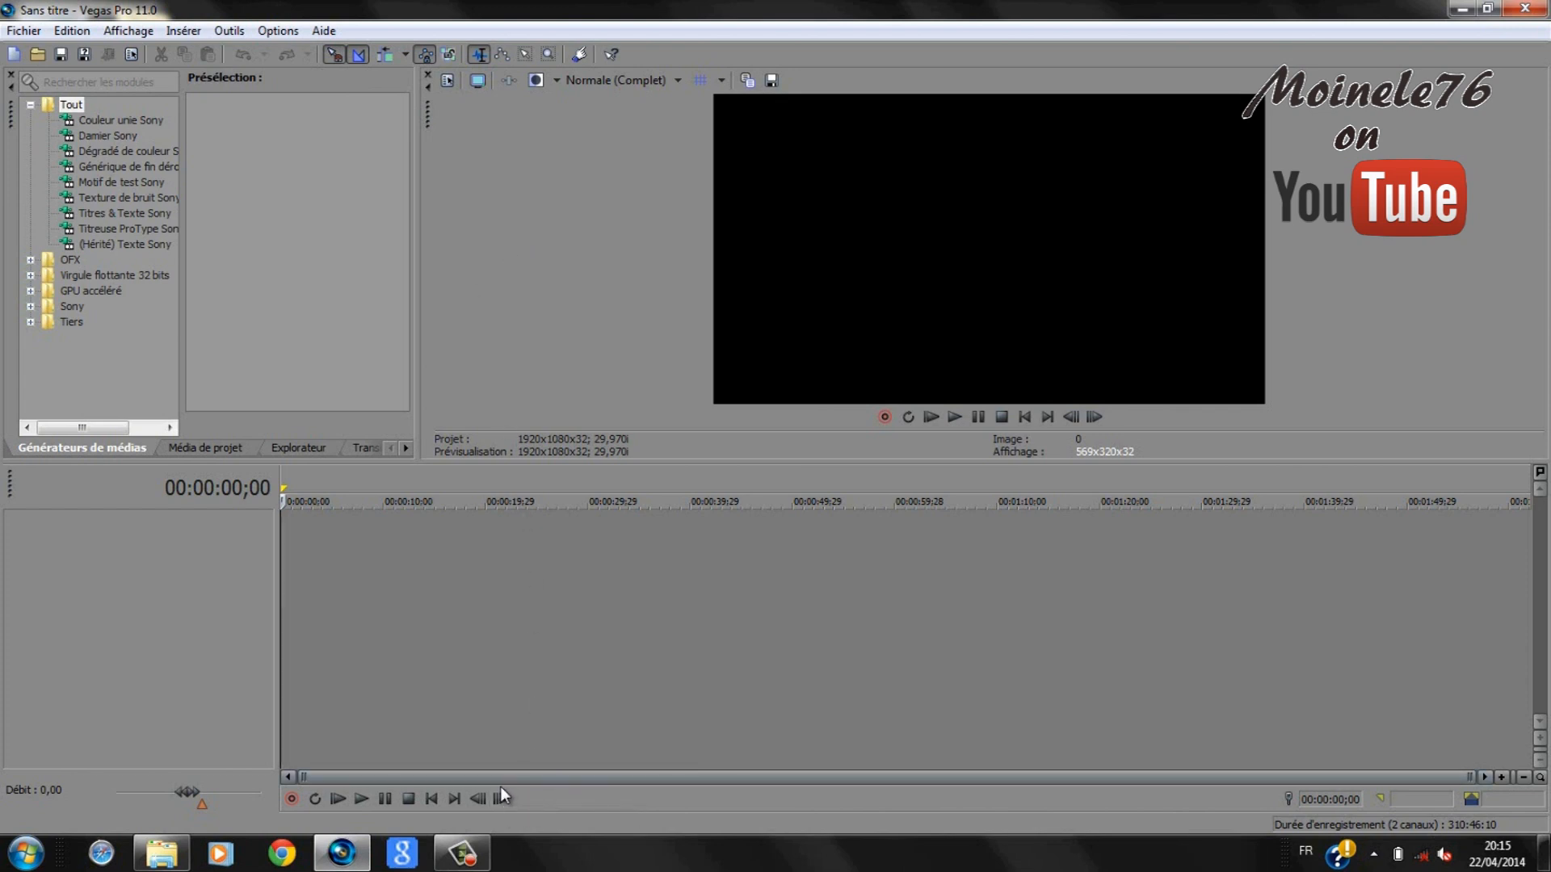
click(162, 853)
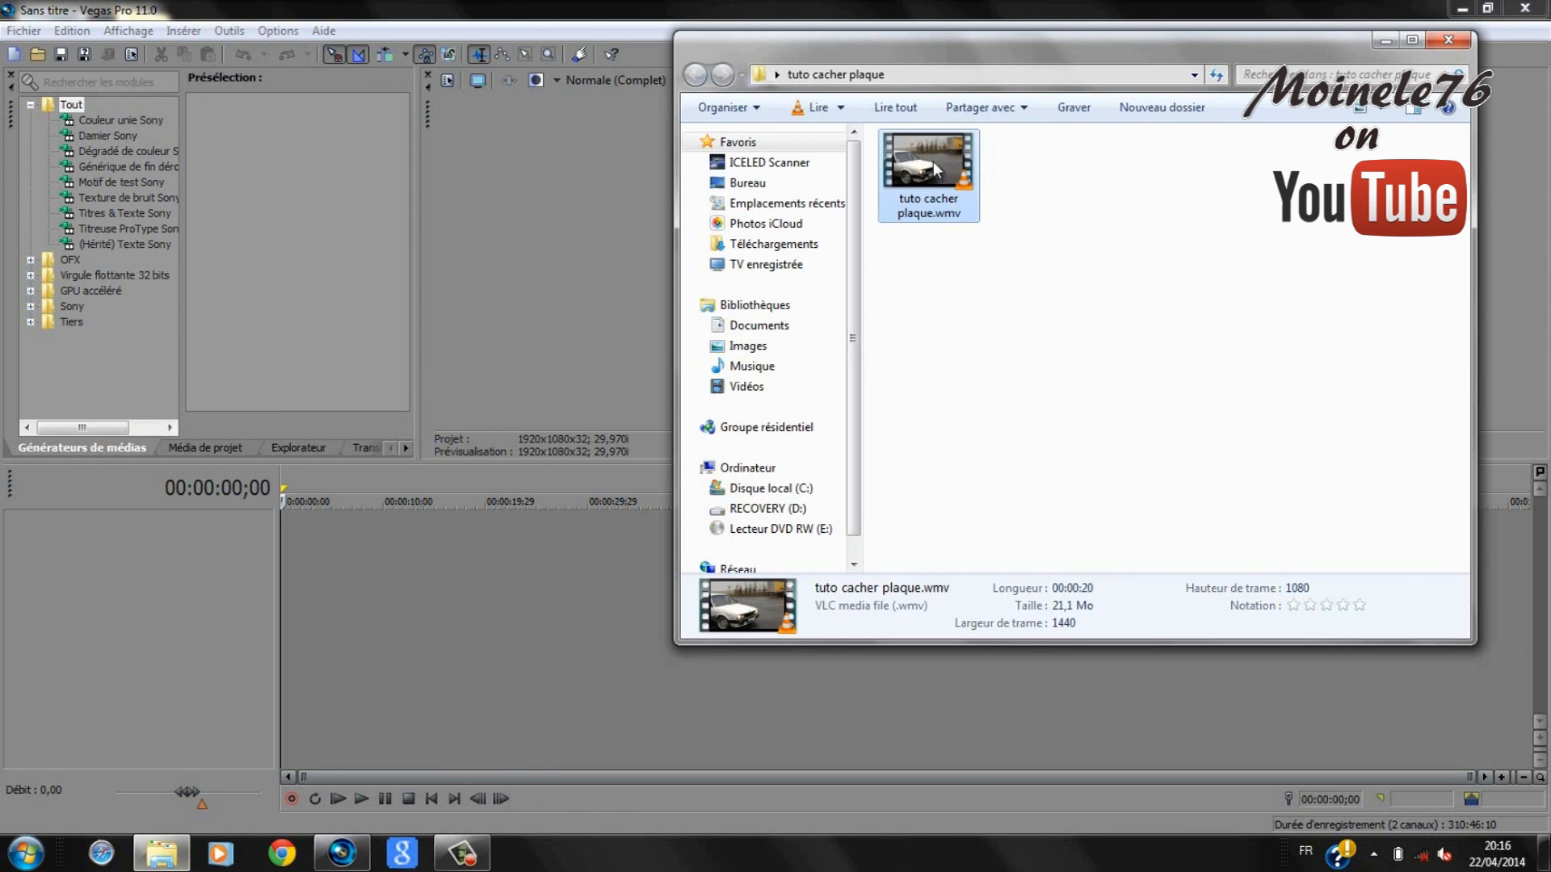
drag(935, 169, 372, 610)
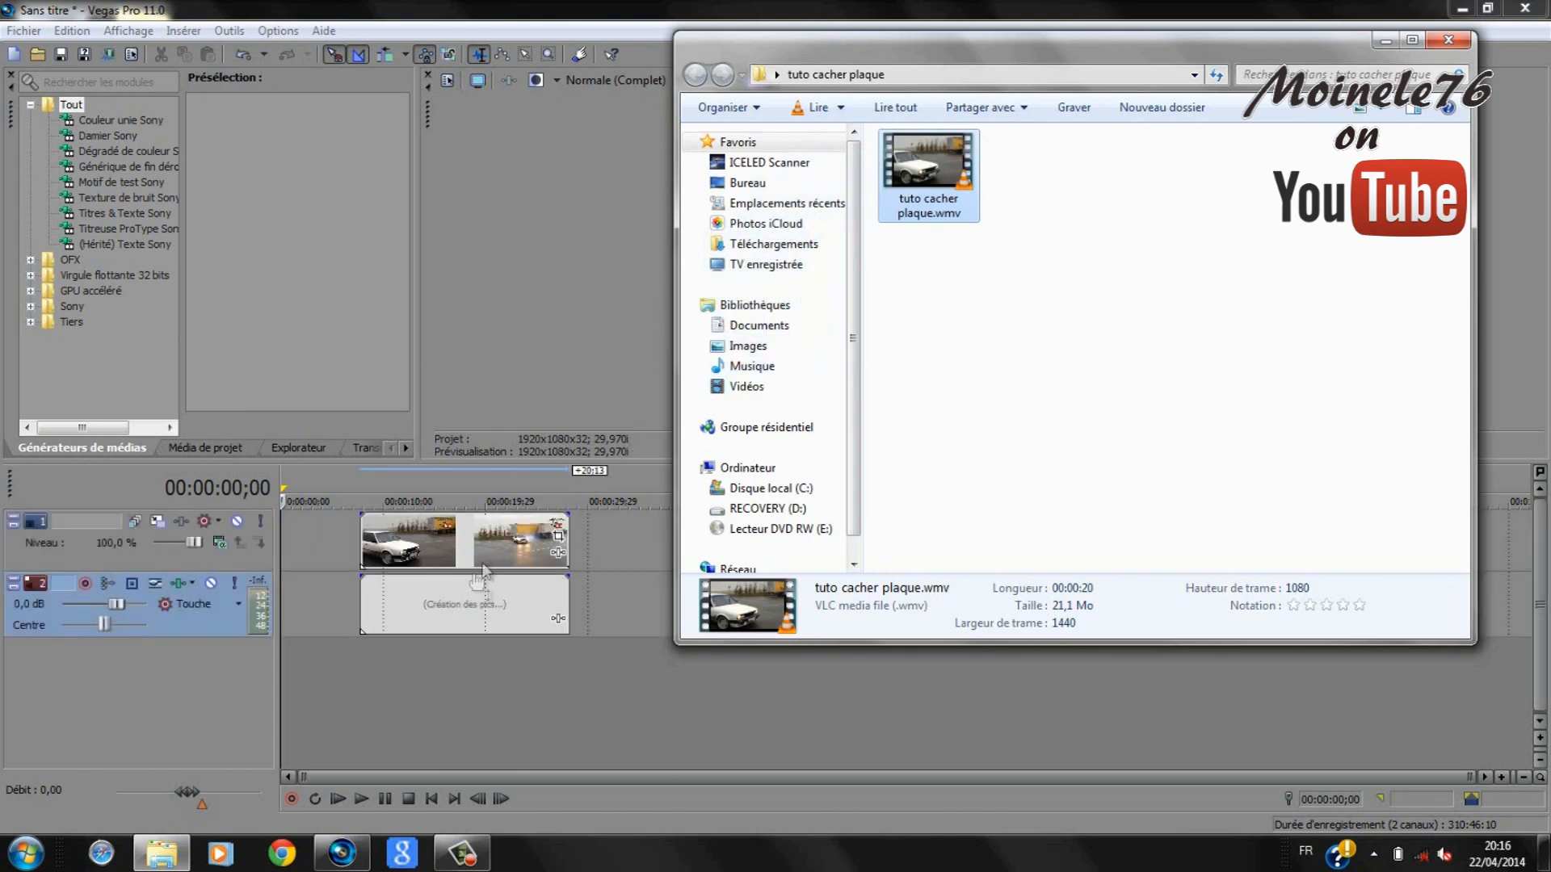
drag(458, 553, 297, 551)
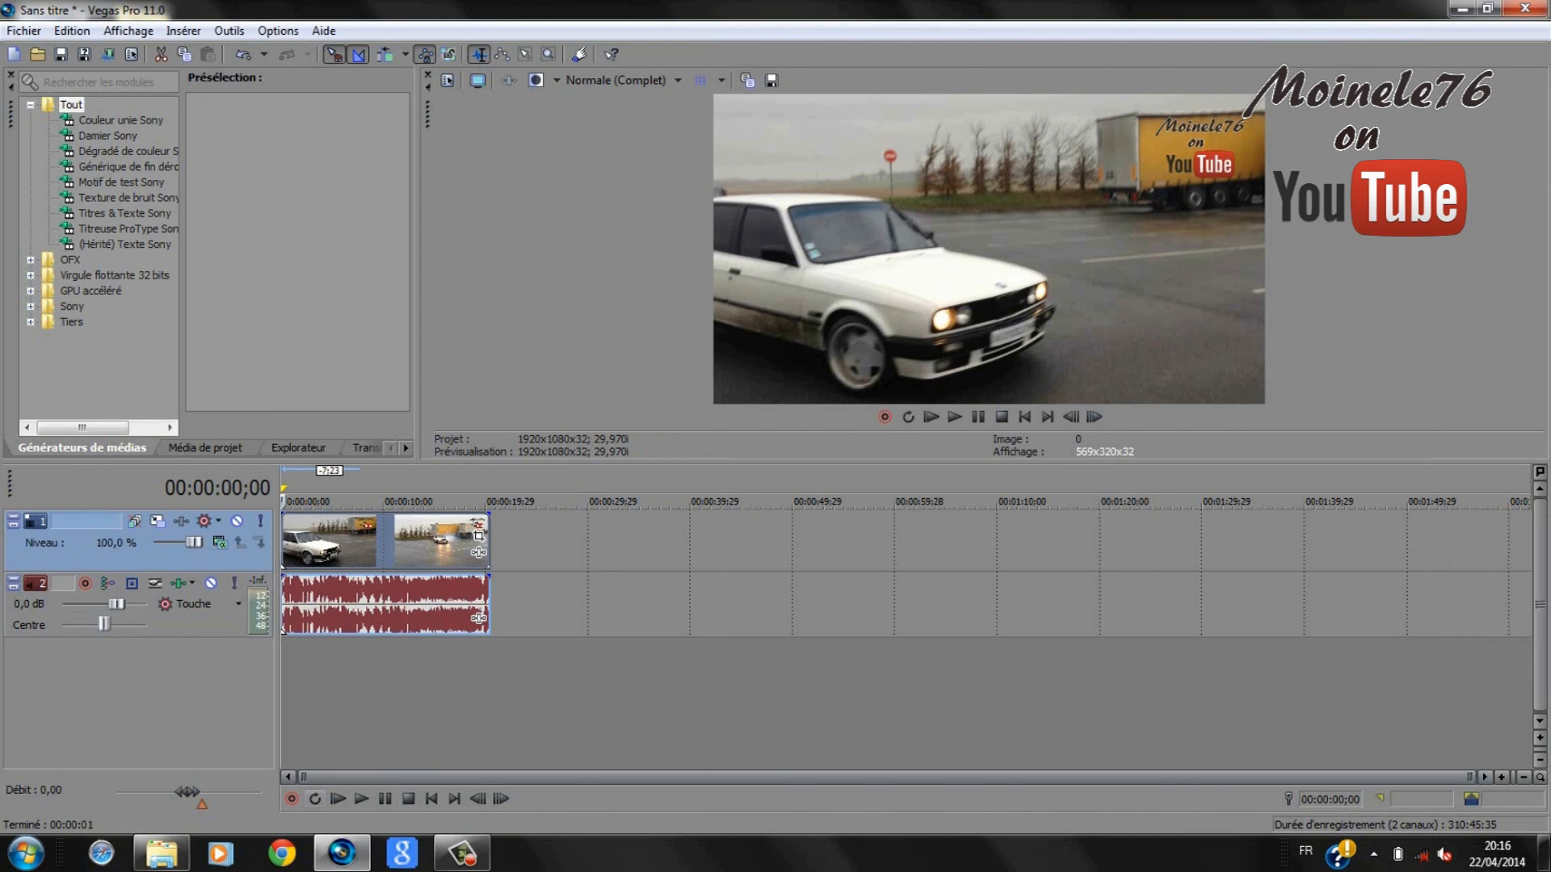
- Add a second copy of tuto cacher plaque.wmv below the first at the timeline's start, and delete the copy's audio track
click(162, 854)
drag(935, 192, 415, 676)
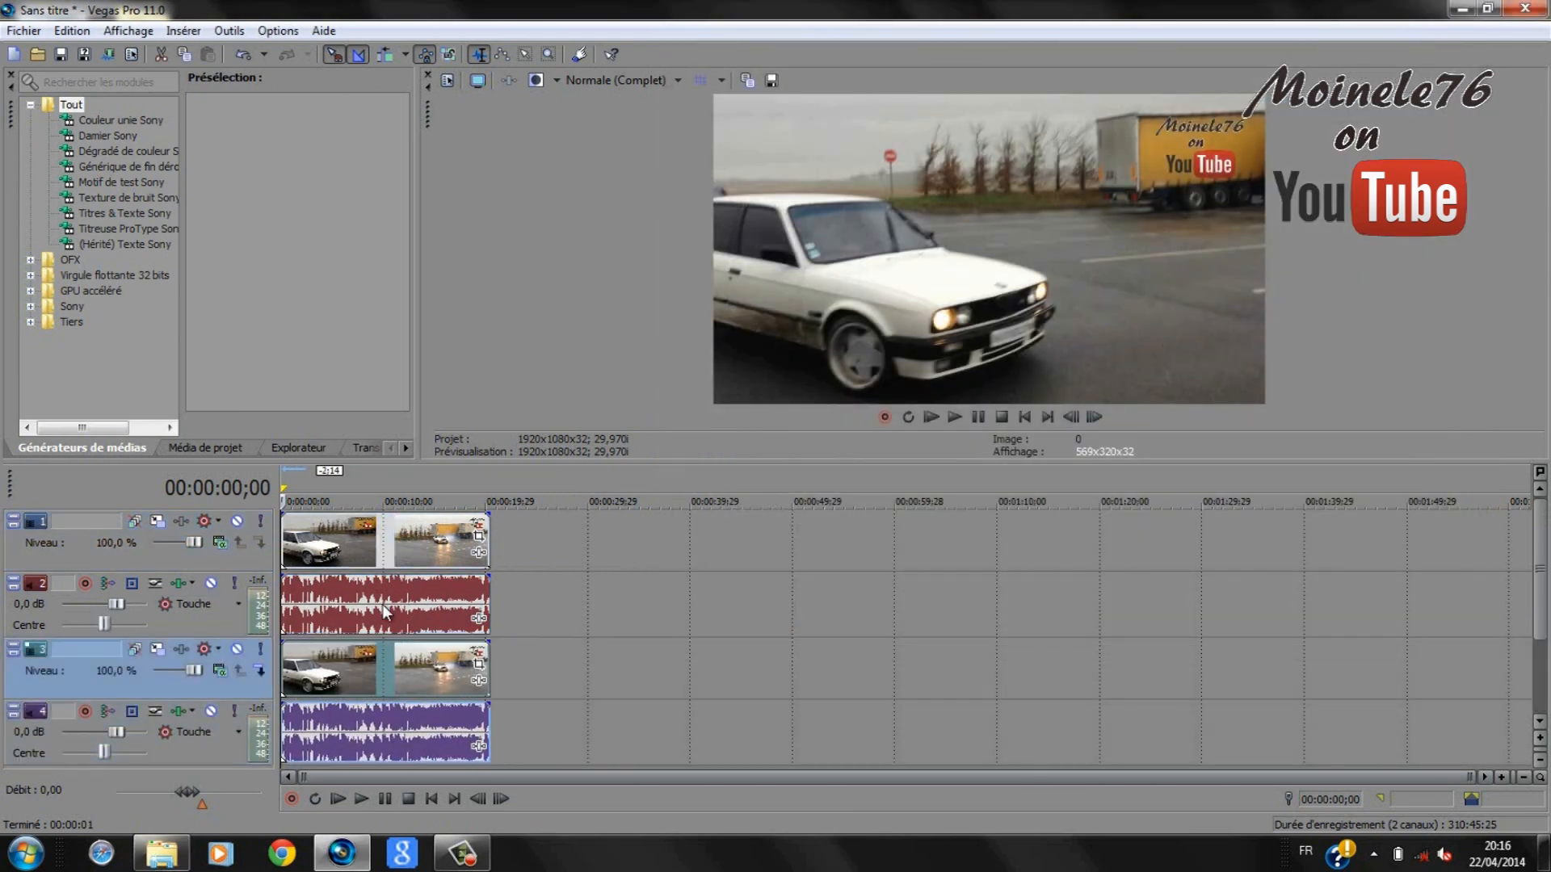
right_click(212, 756)
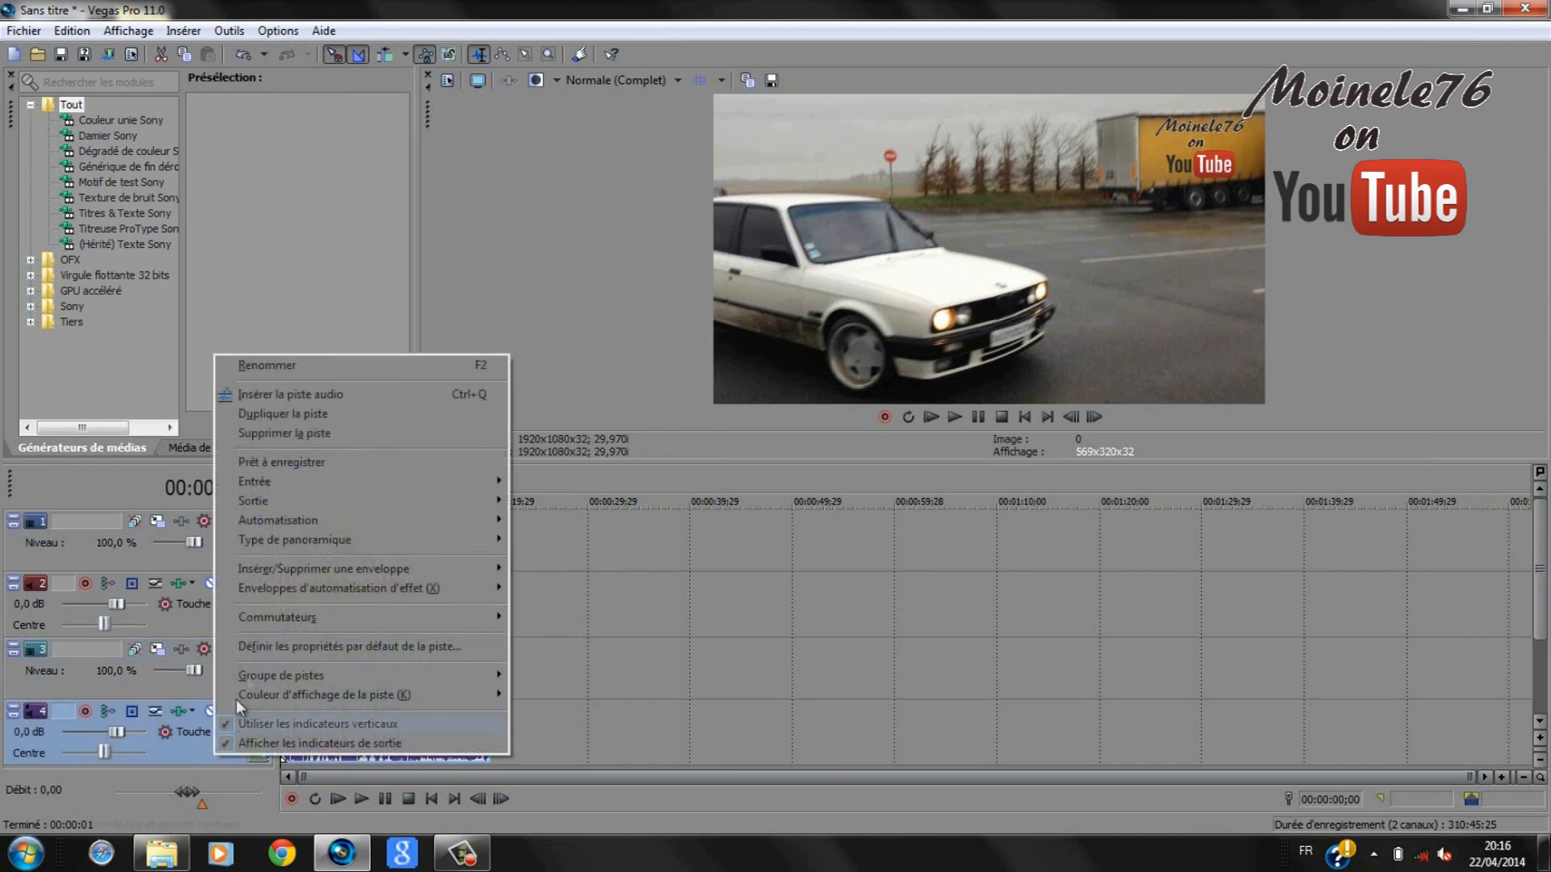
click(300, 434)
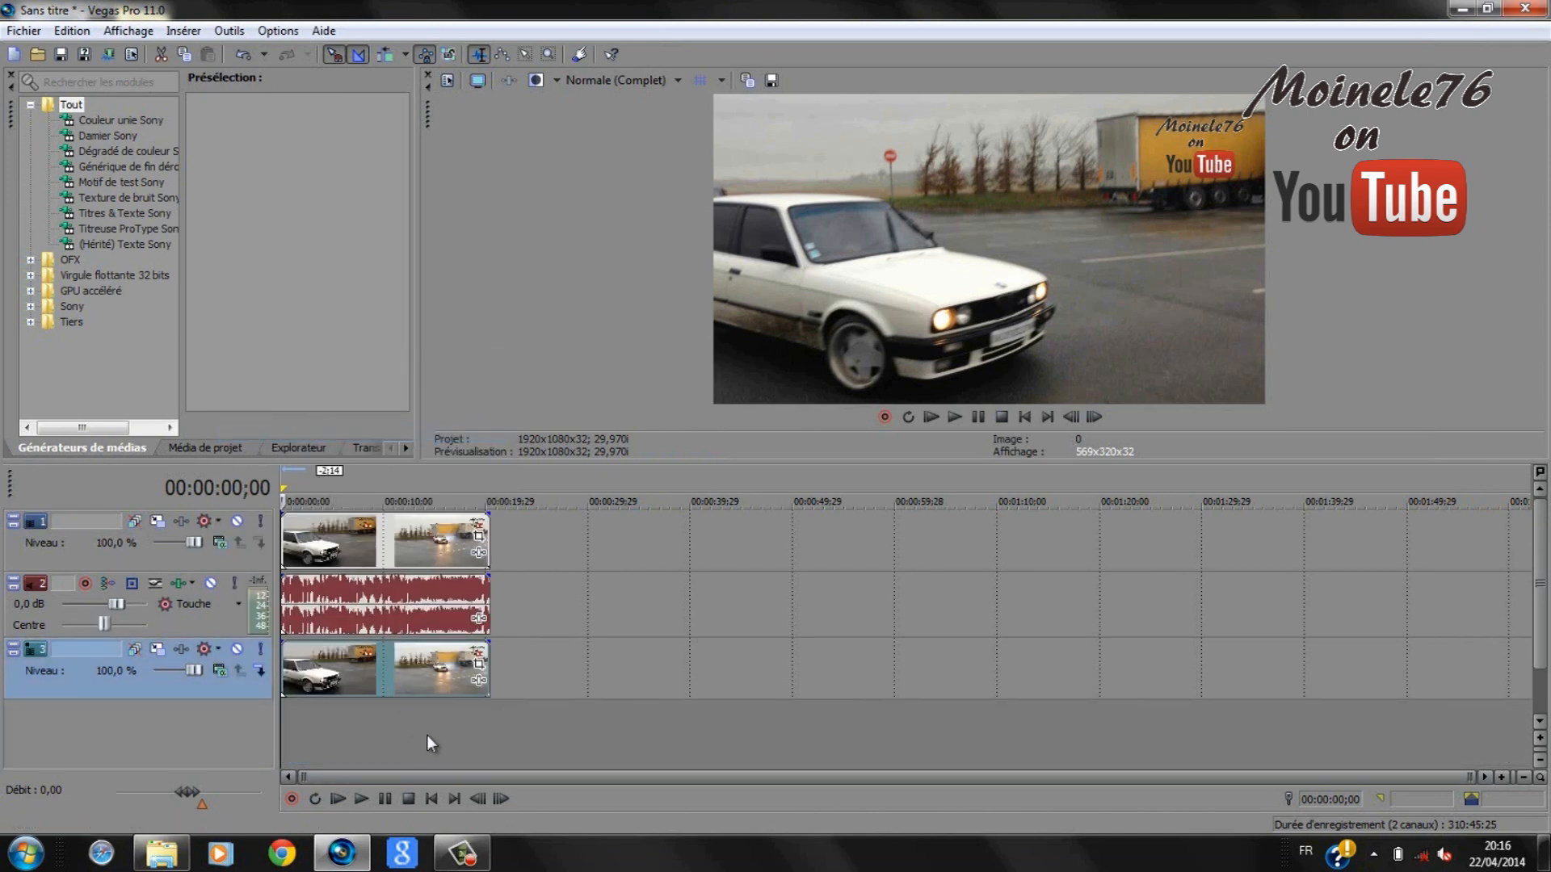
- Shift the video copy on track 3 later by about 43 seconds, and place the playhead at the timeline's start
drag(318, 661, 748, 686)
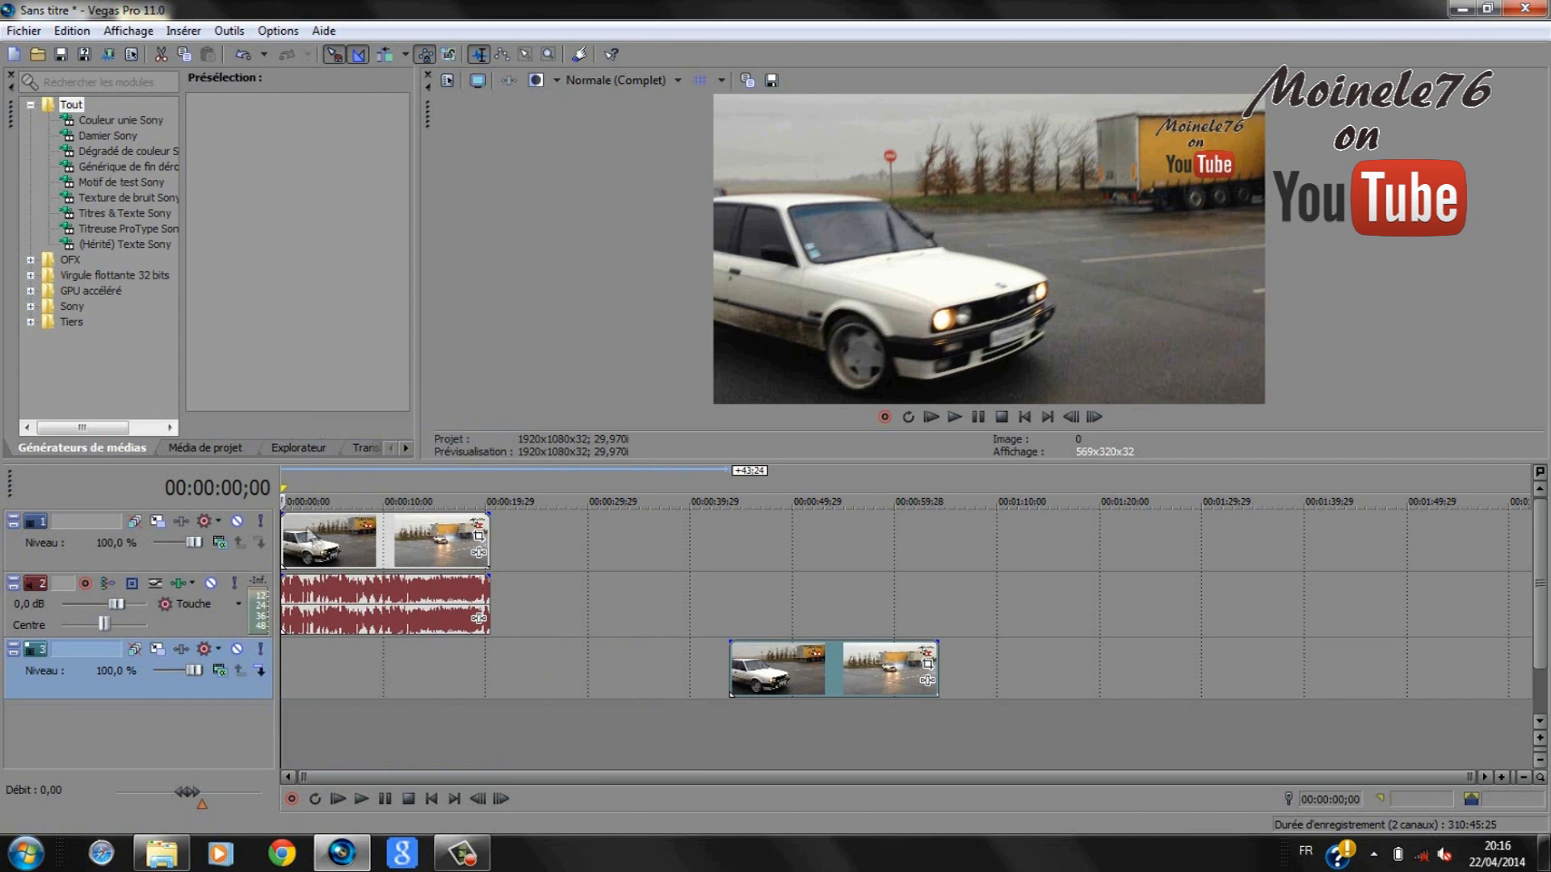
click(339, 540)
click(424, 550)
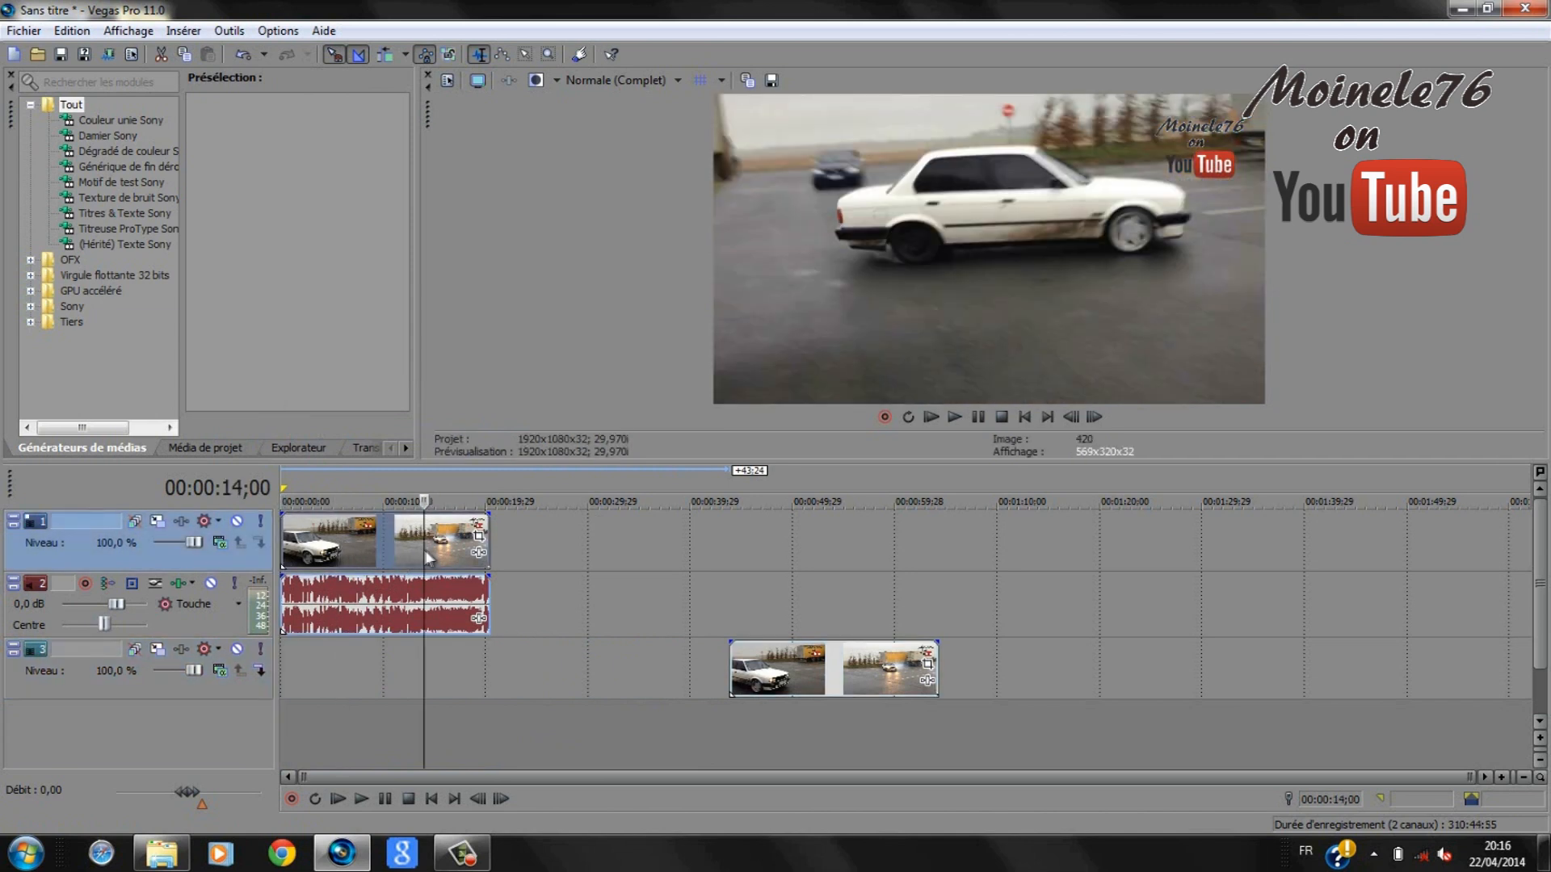
click(468, 687)
click(282, 730)
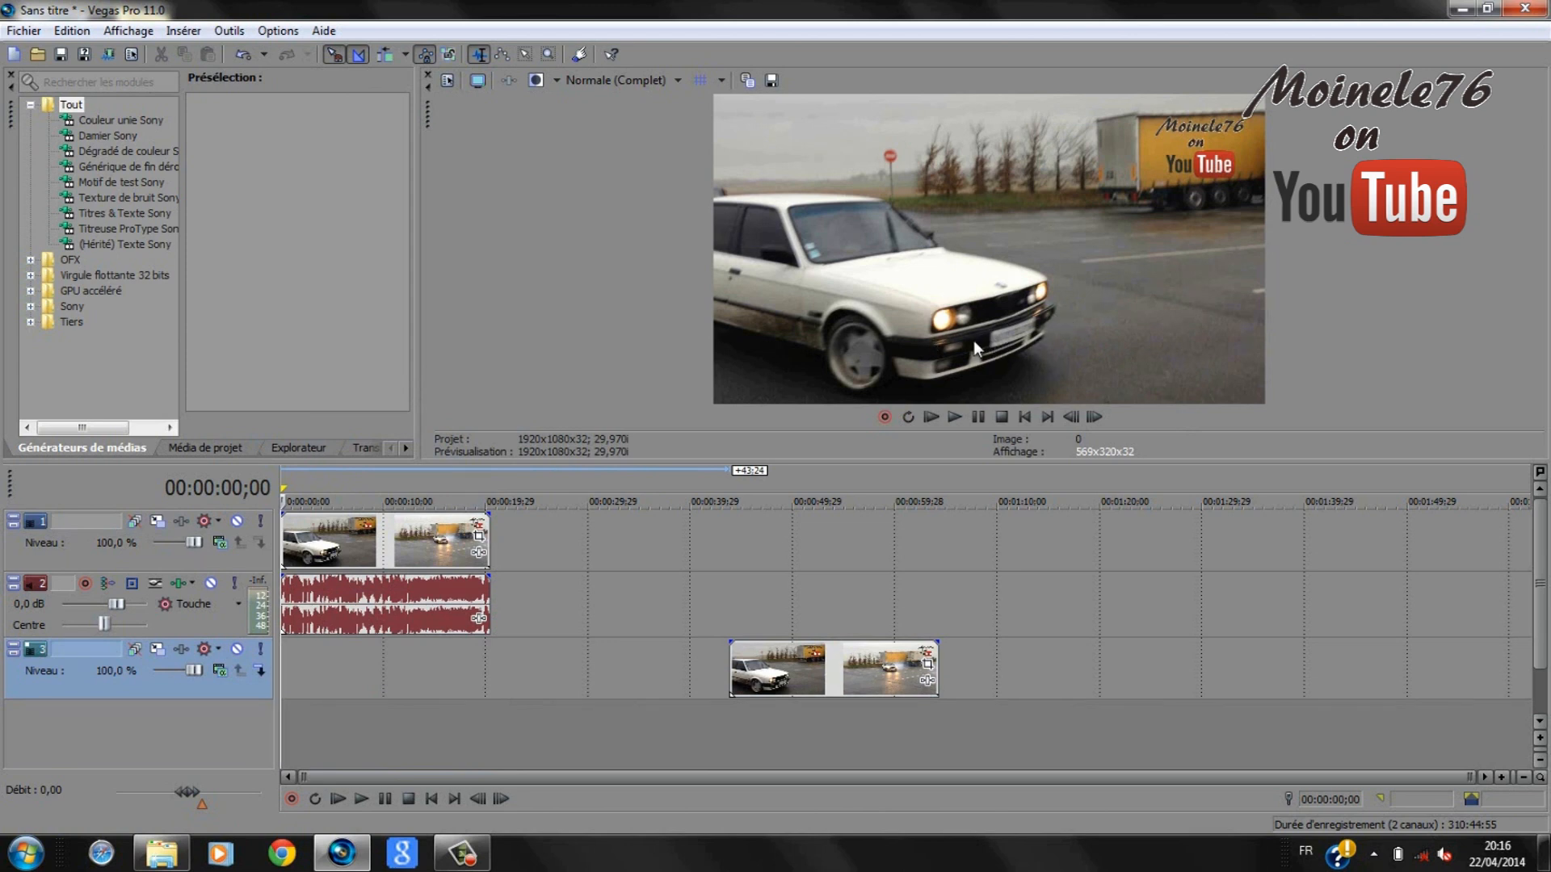
- Enable Masque in the track 1 clip's pan/crop settings and draw a closed four-point mask around the car's licence plate
click(480, 538)
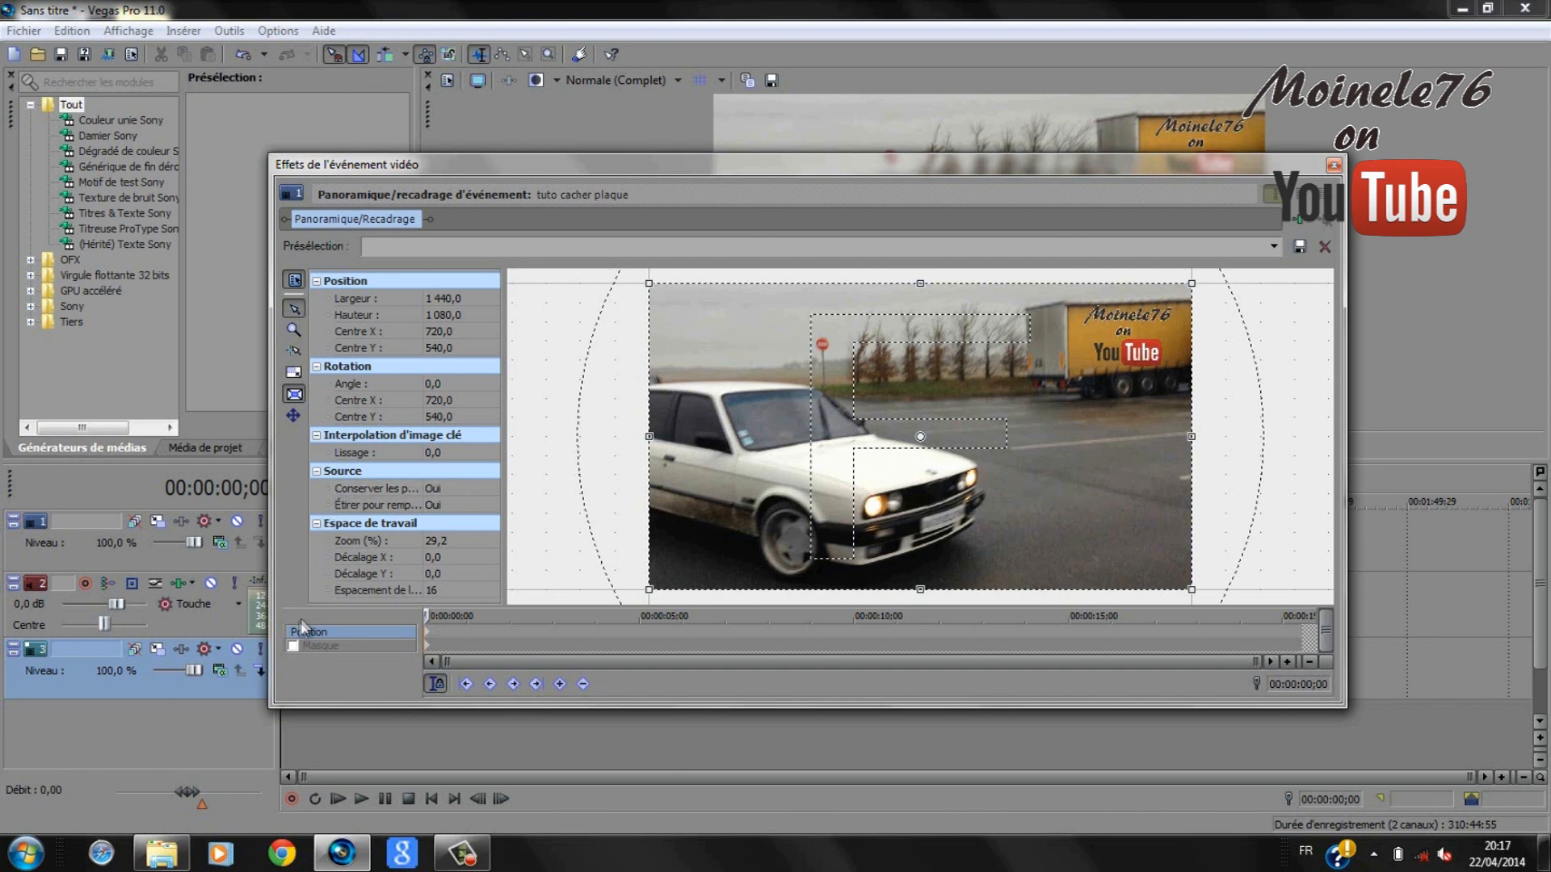
click(293, 646)
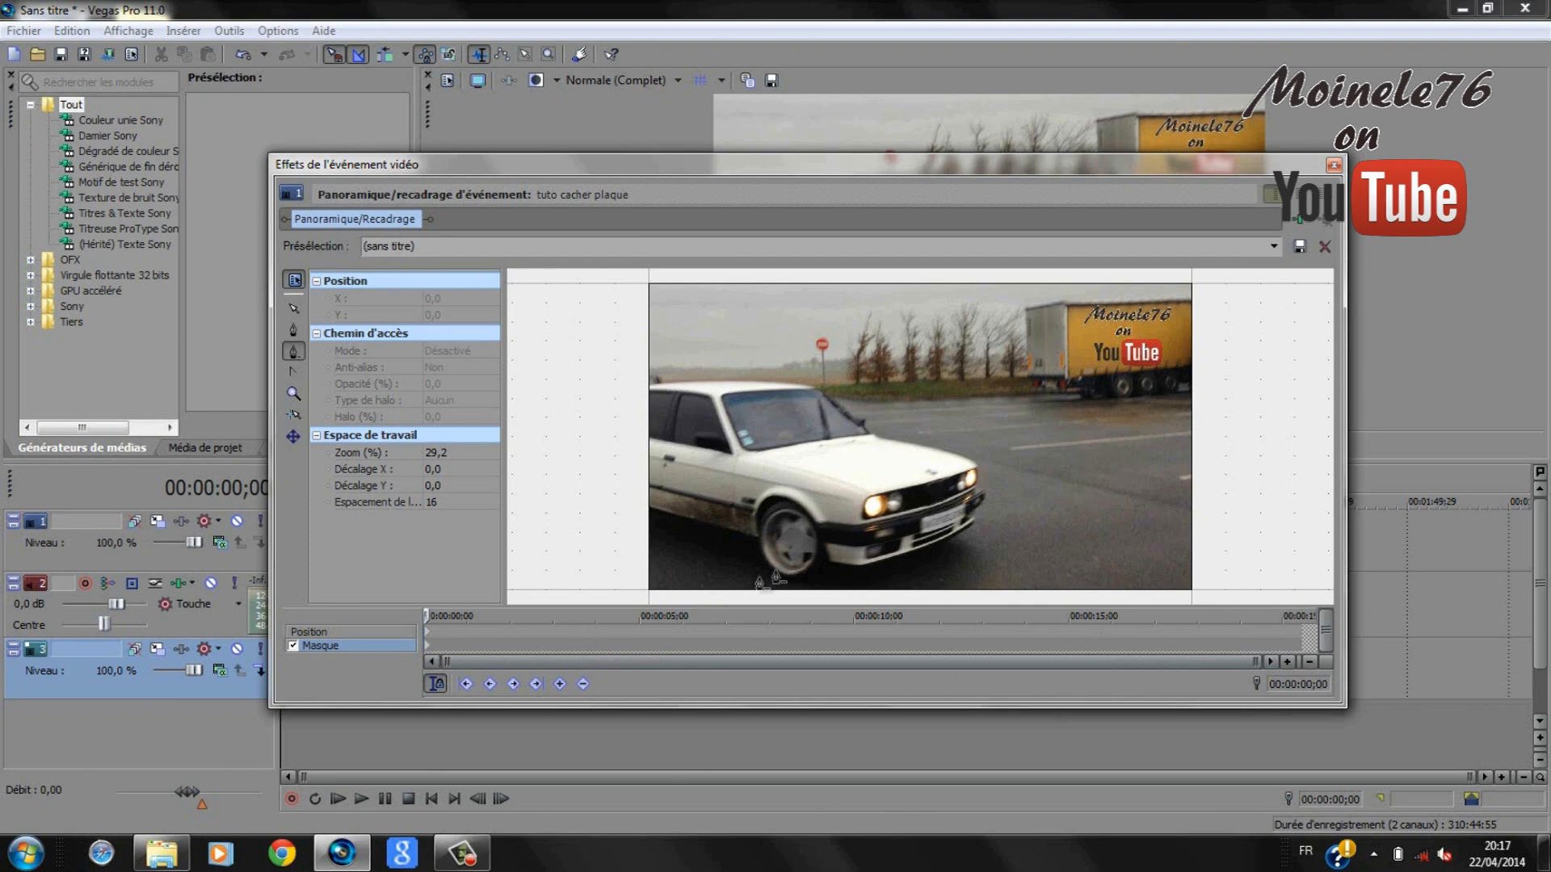
click(293, 309)
scroll(941, 541, up, 2)
scroll(941, 541, up, 4)
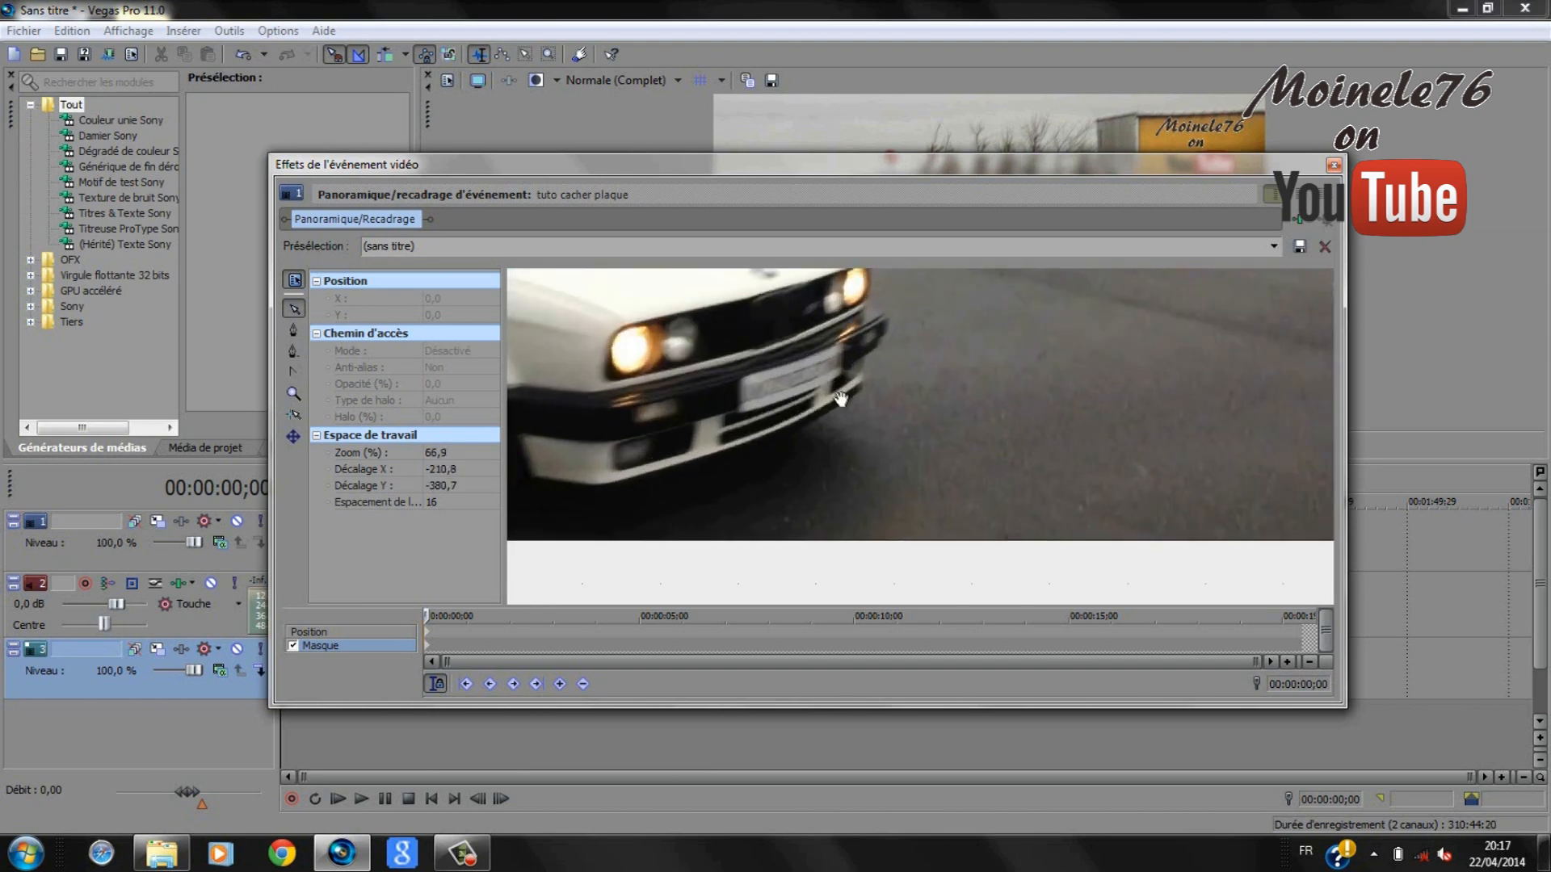
scroll(840, 398, up, 4)
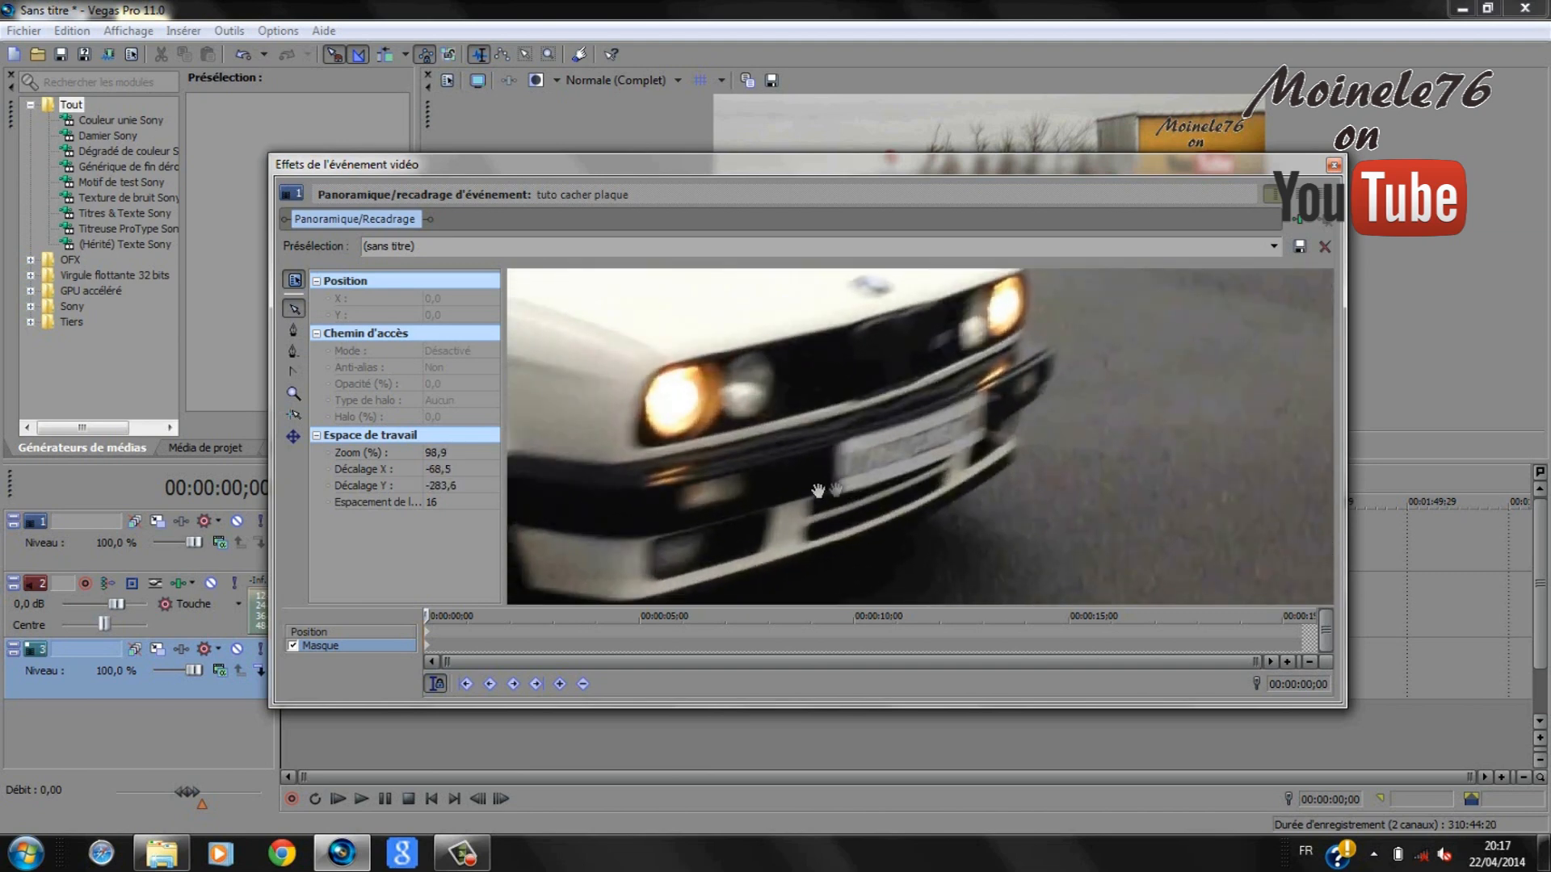
click(292, 331)
click(818, 428)
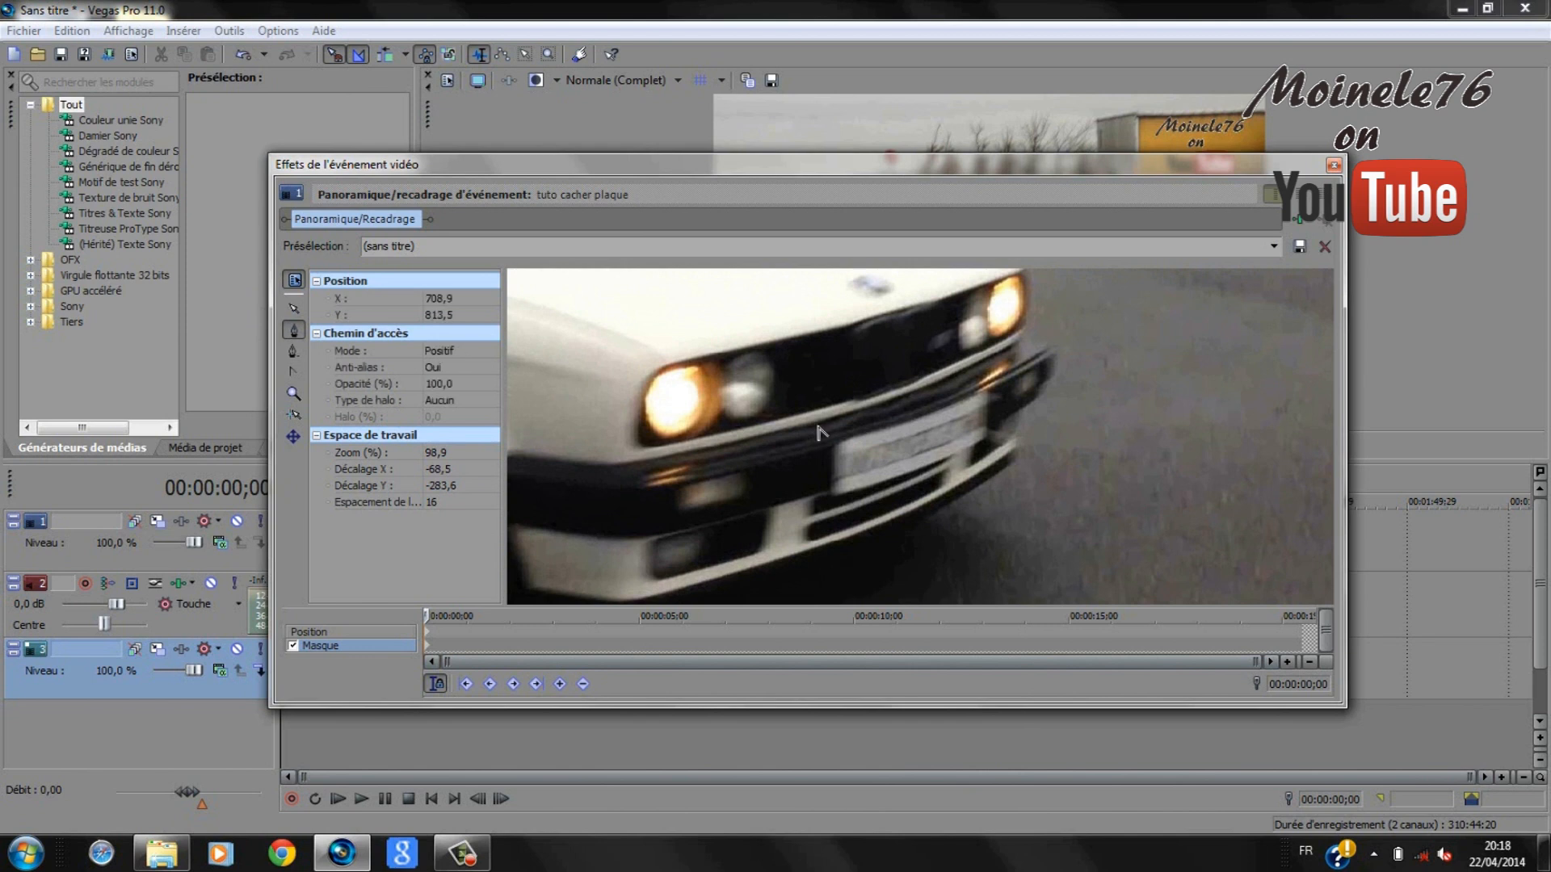
click(995, 373)
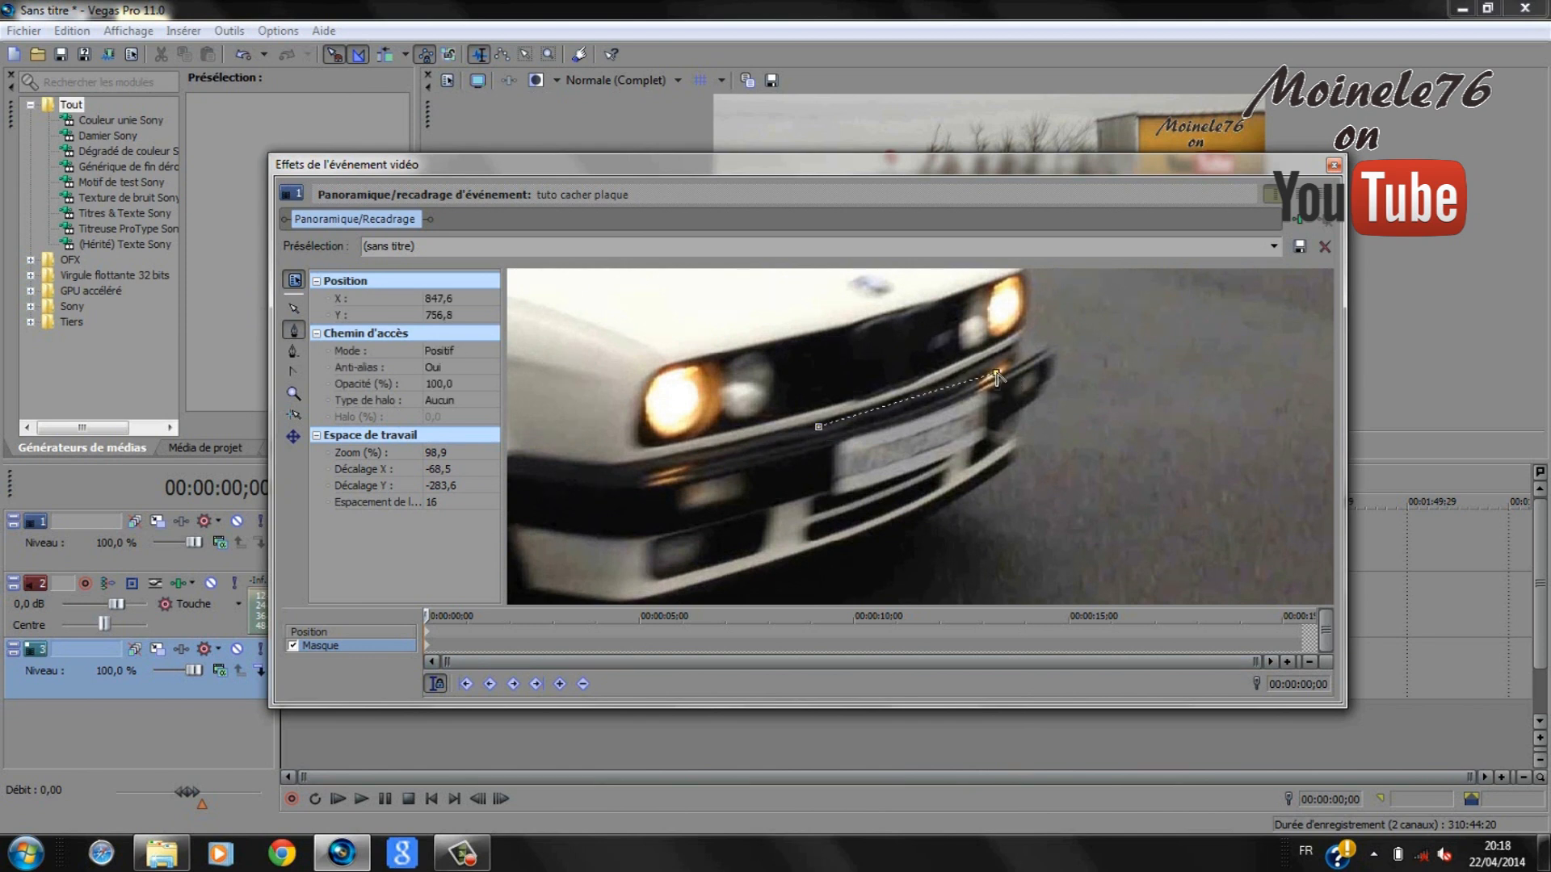
click(1002, 449)
click(817, 519)
click(818, 428)
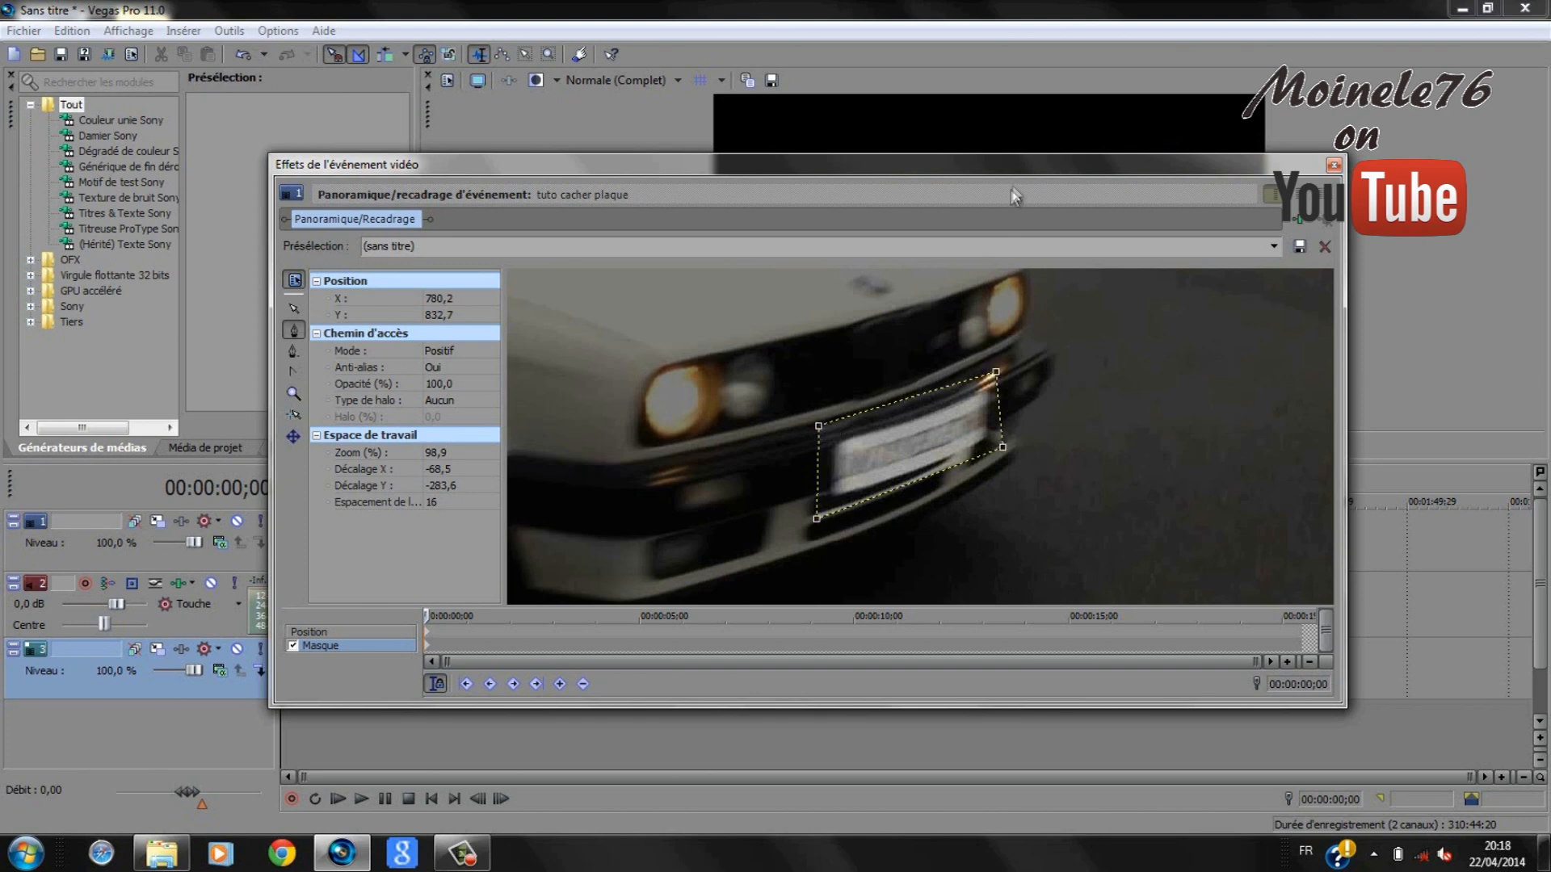
- Set the plate mask's mode to Négatif and check the masked plate in the video preview
mouse_move(1027, 169)
mouse_down()
mouse_move(1003, 478)
mouse_move(1056, 232)
mouse_move(1016, 146)
mouse_up()
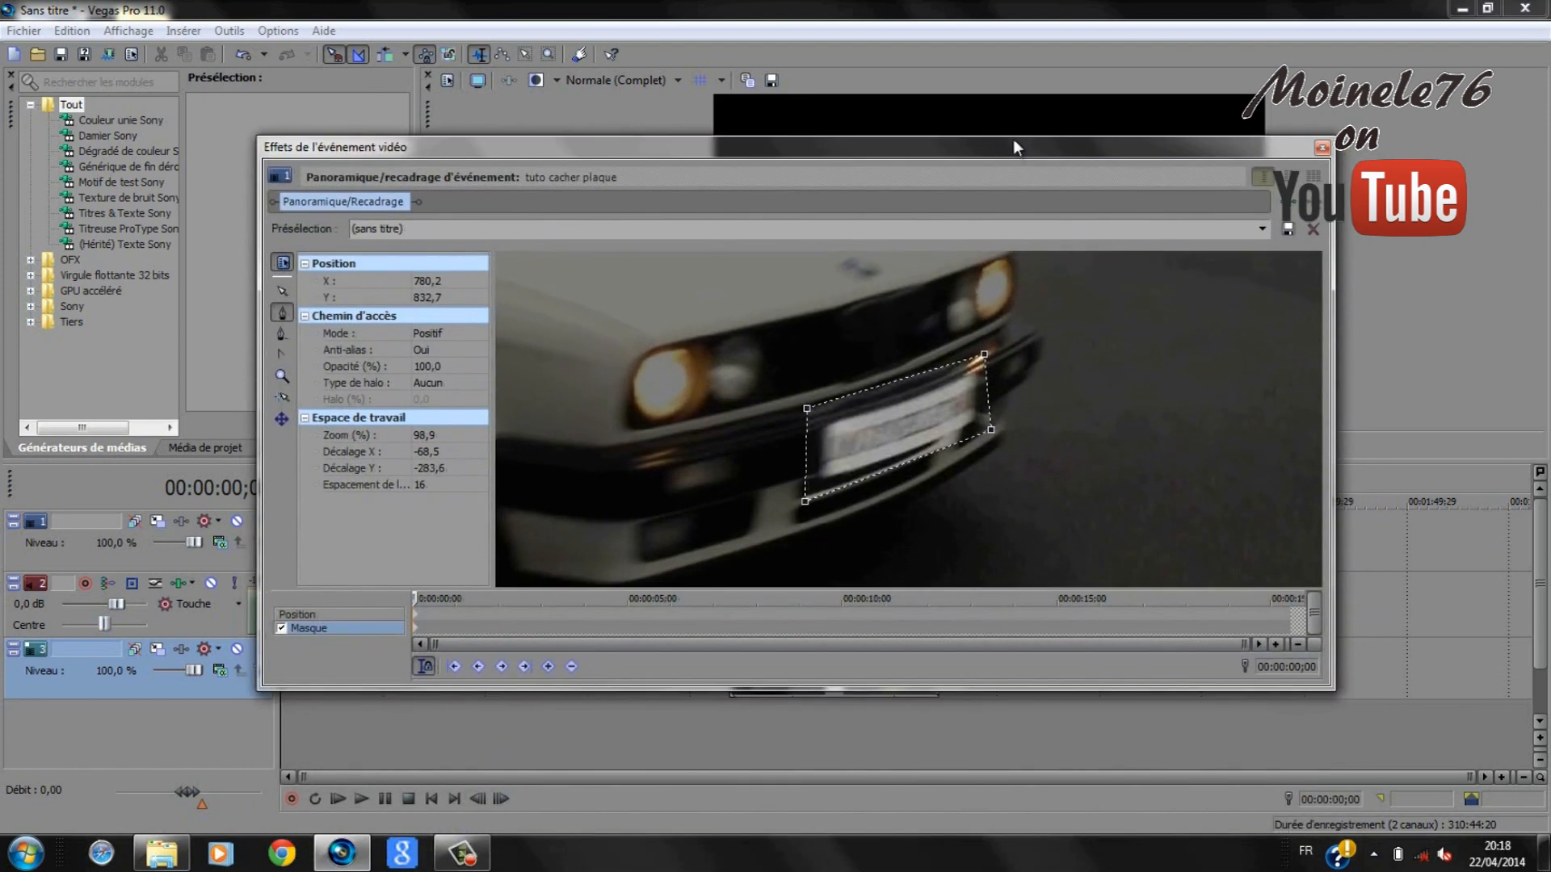
click(443, 332)
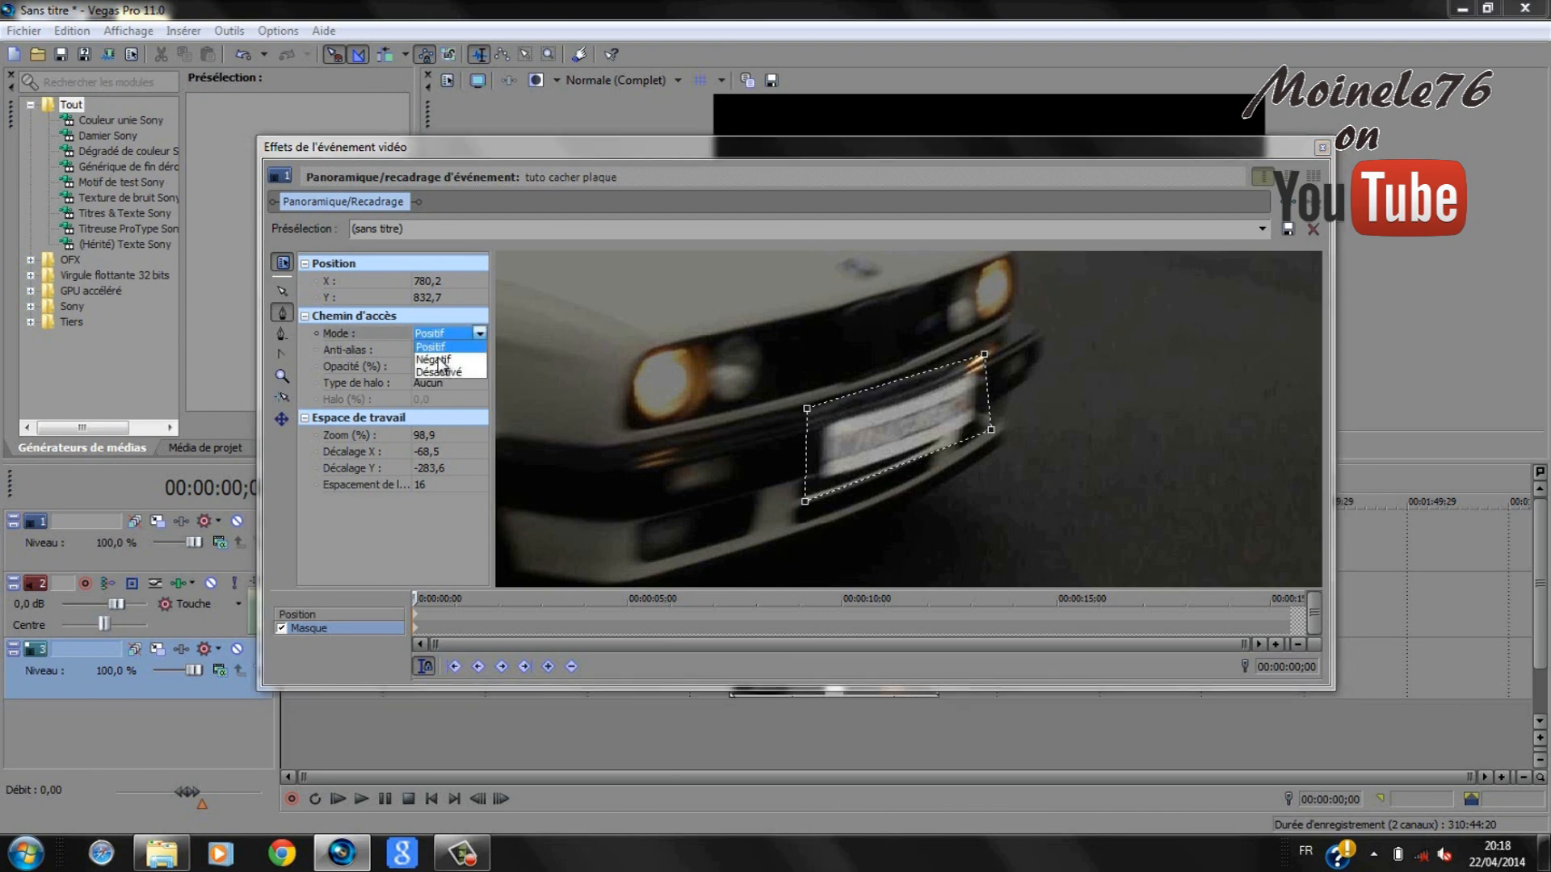
click(436, 359)
drag(991, 143, 957, 570)
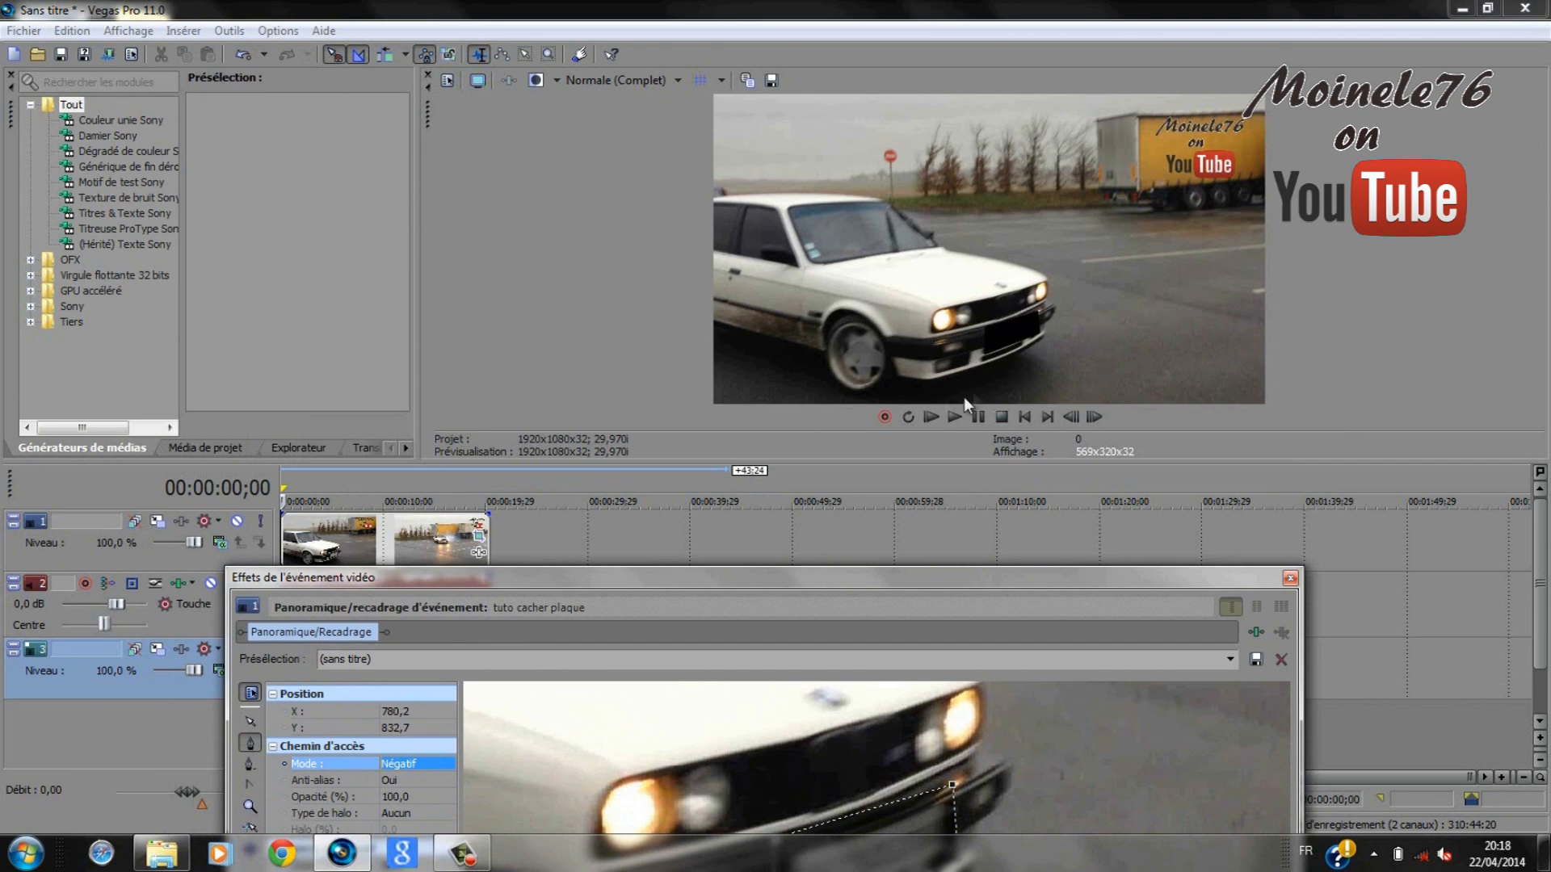
drag(922, 576, 896, 208)
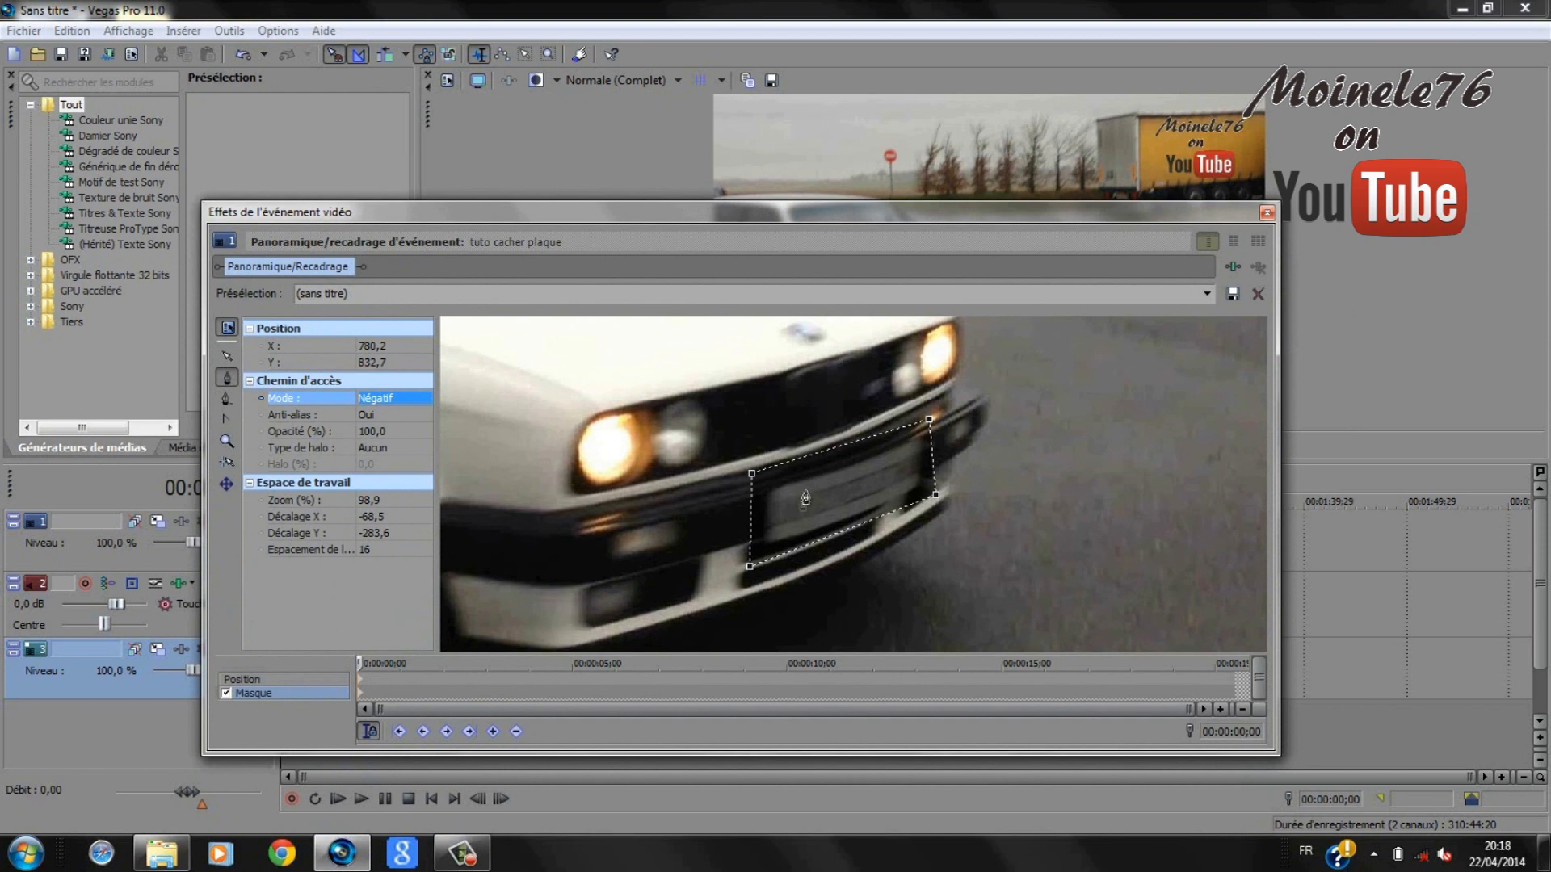
- Curve the sides of the mask outline around the licence plate
click(750, 567)
click(751, 567)
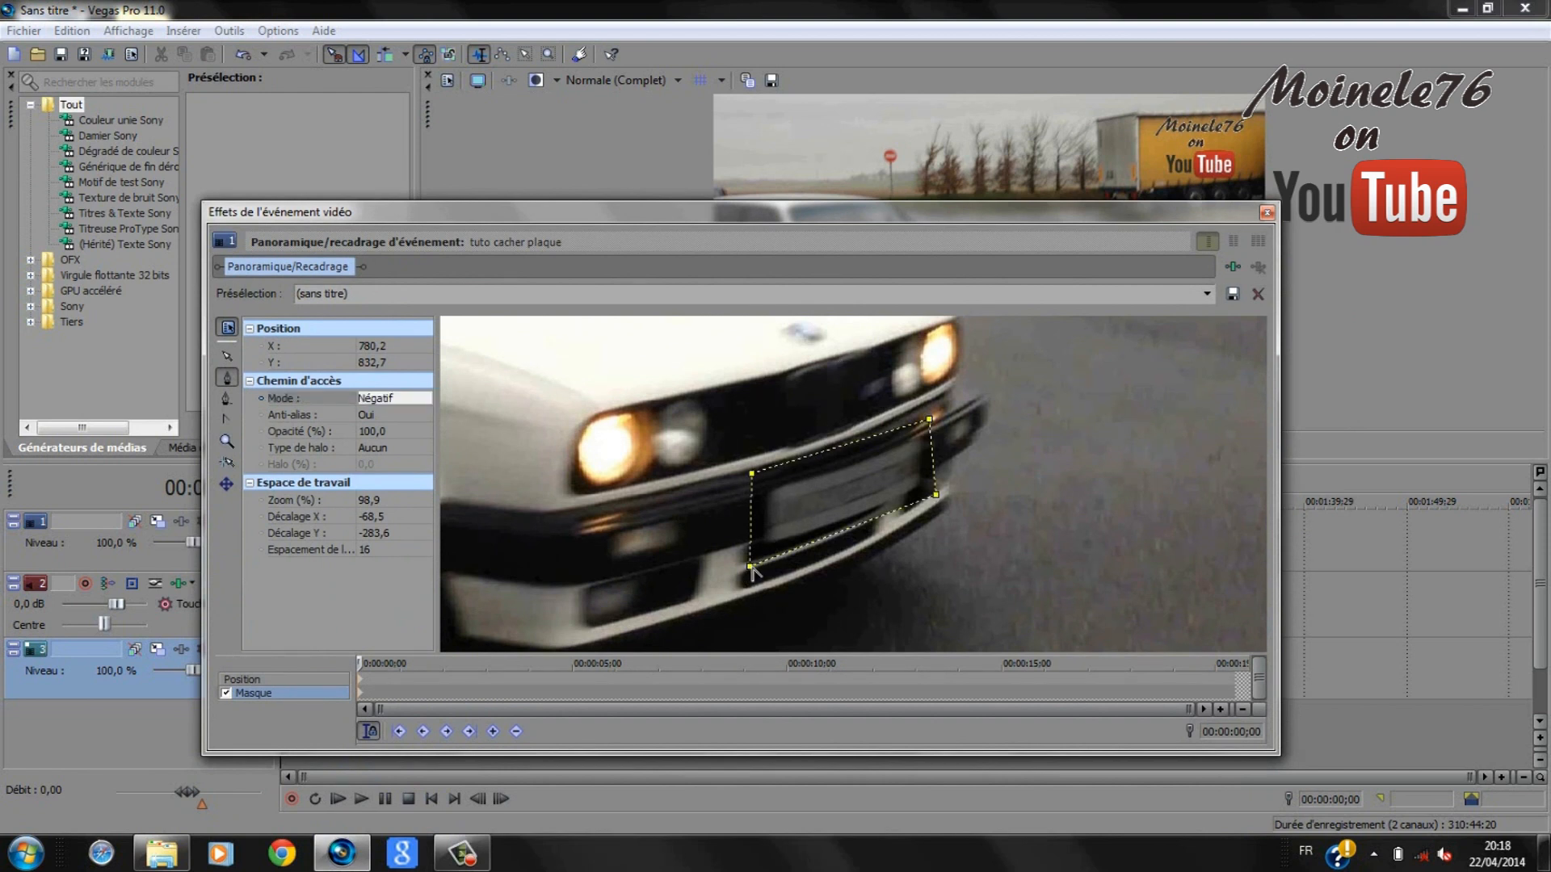
click(750, 567)
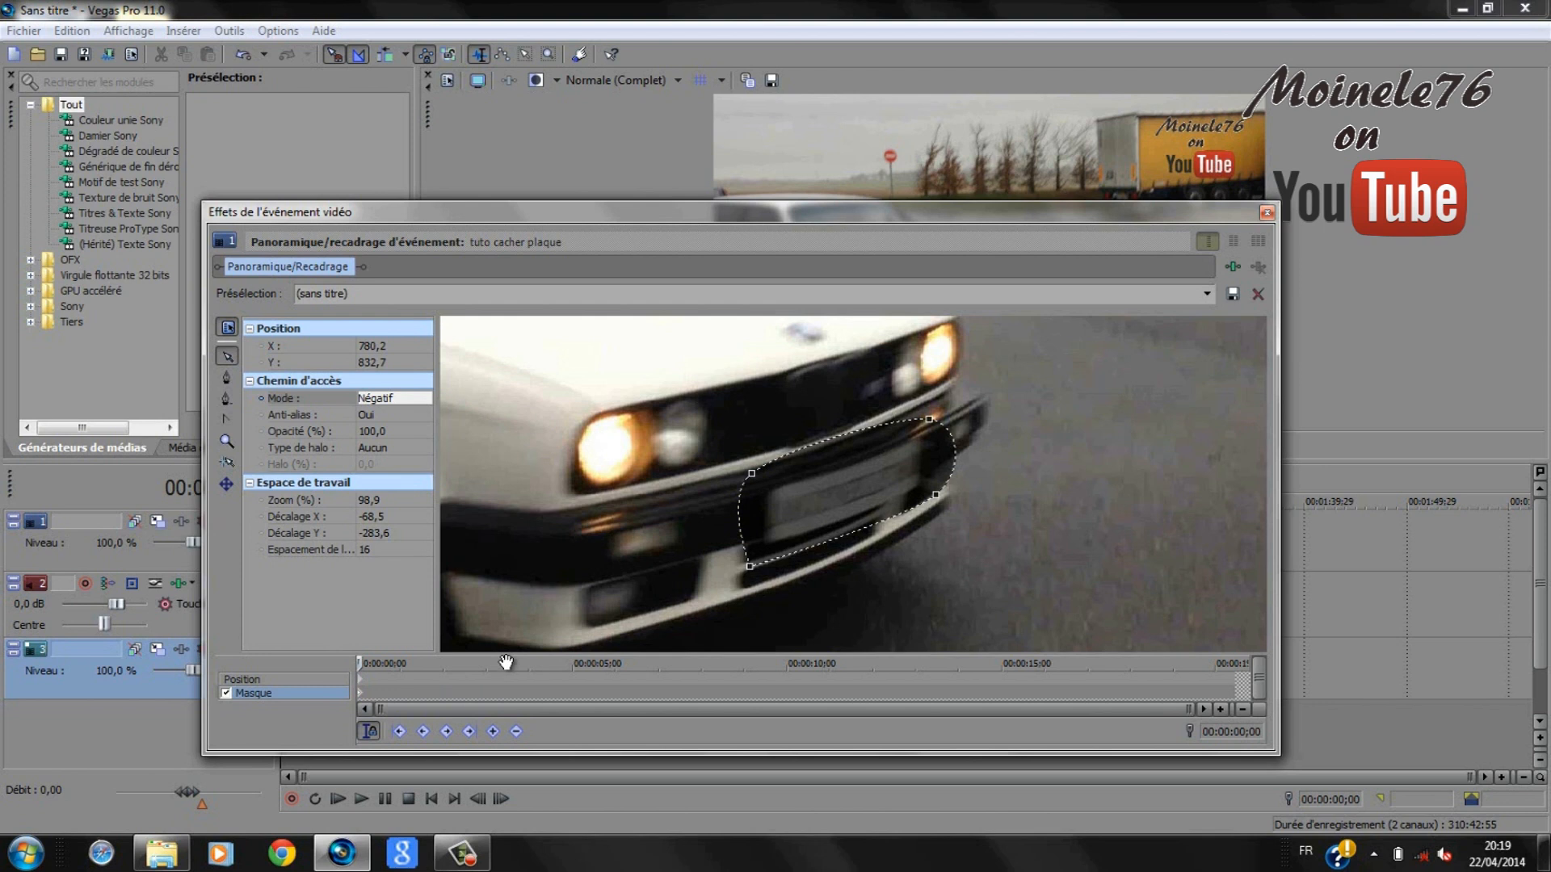
- At 00:00:00;03, move the whole mask over the licence plate, to about X 821, Y 833
key(Right)
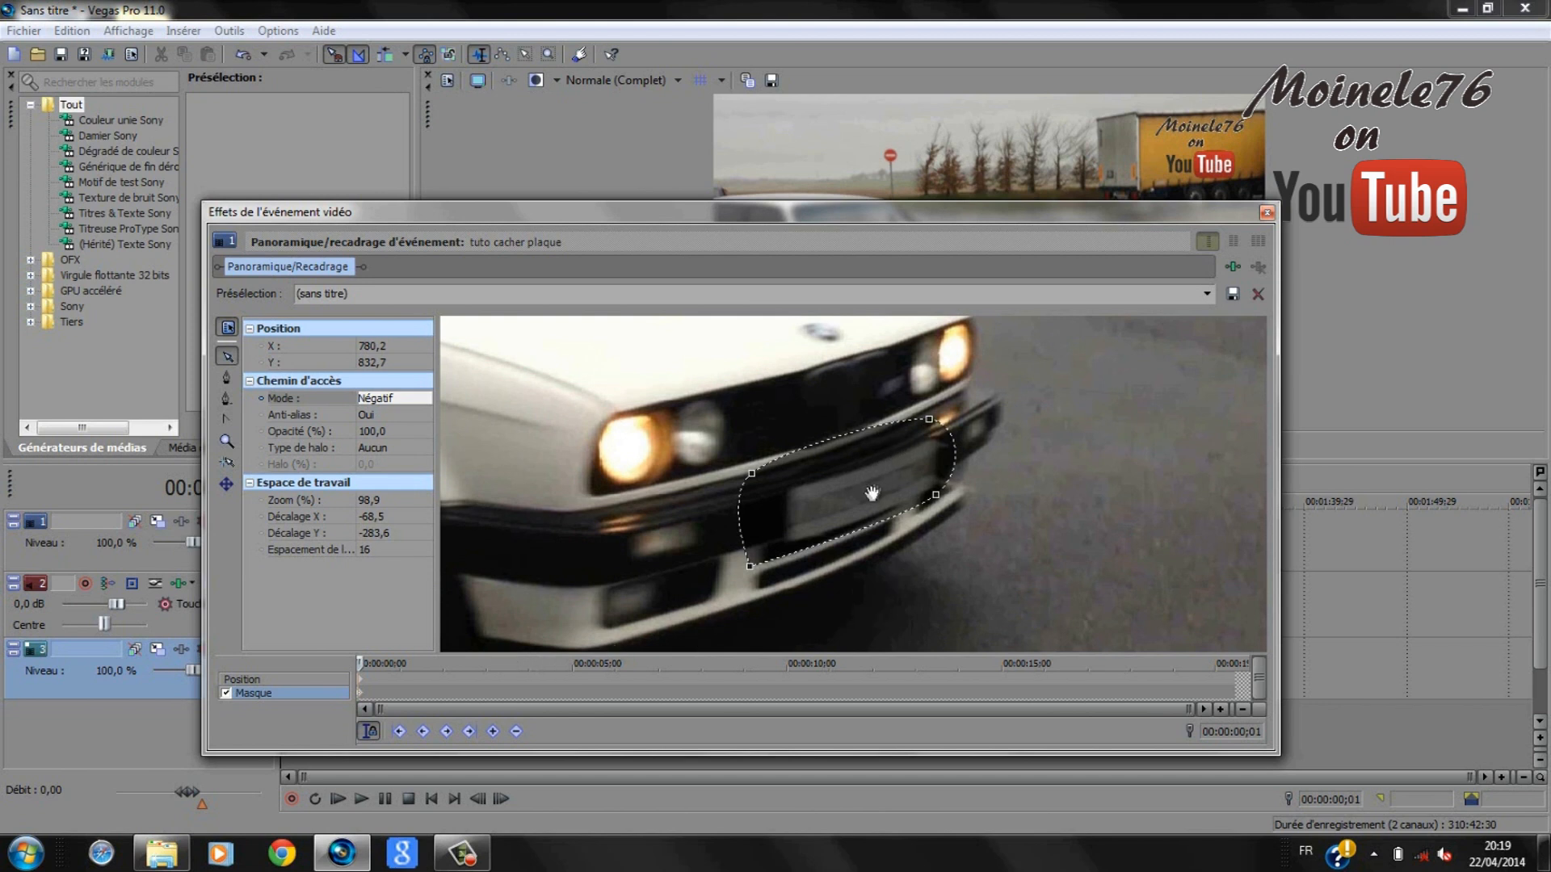
key(Right)
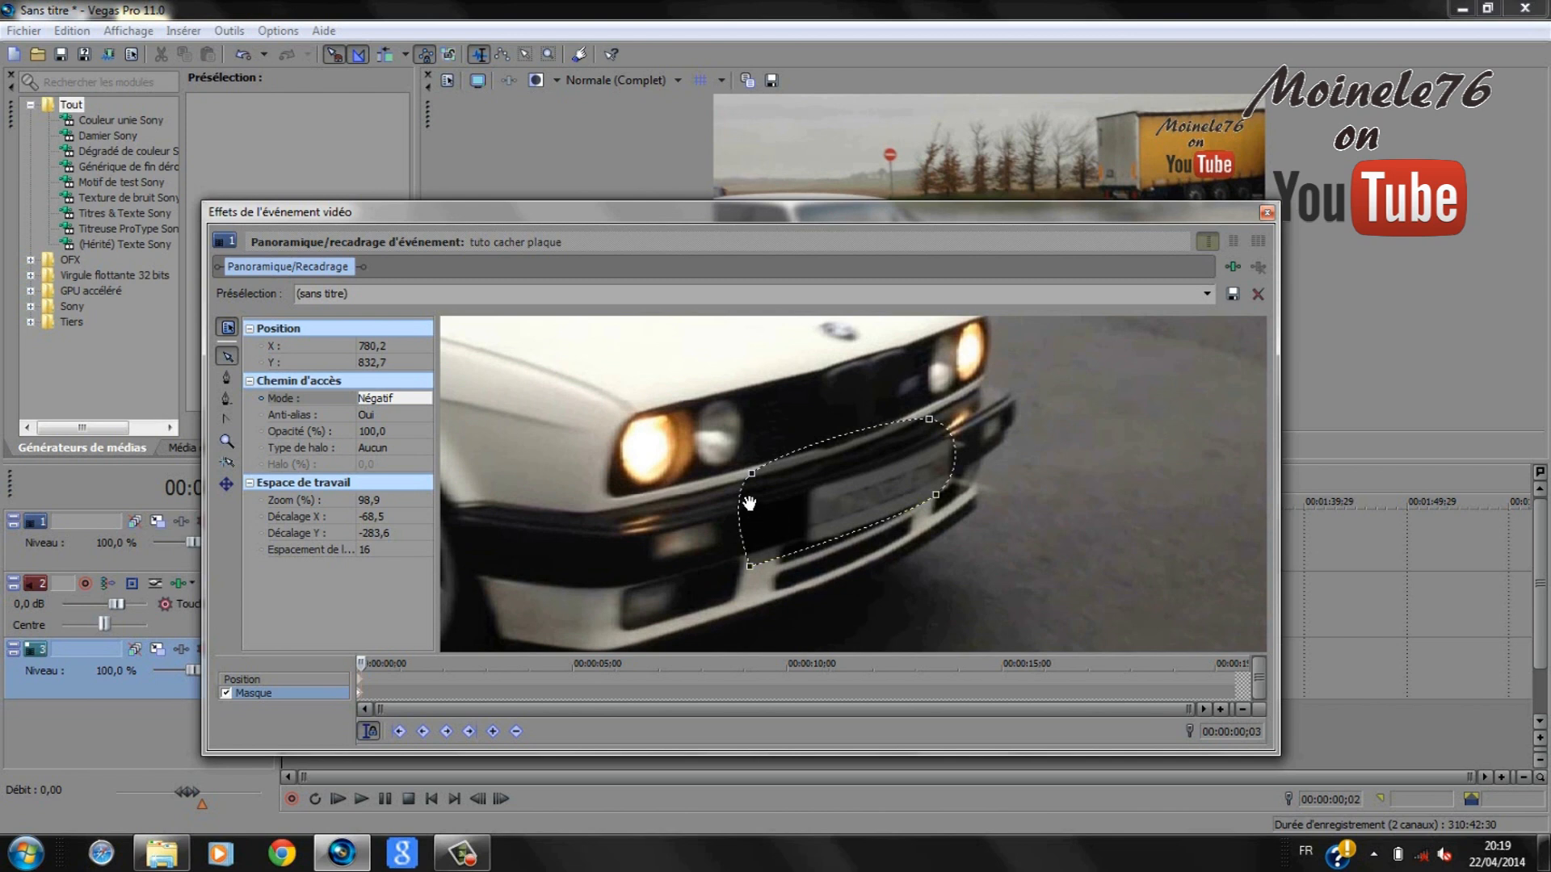
key(Right)
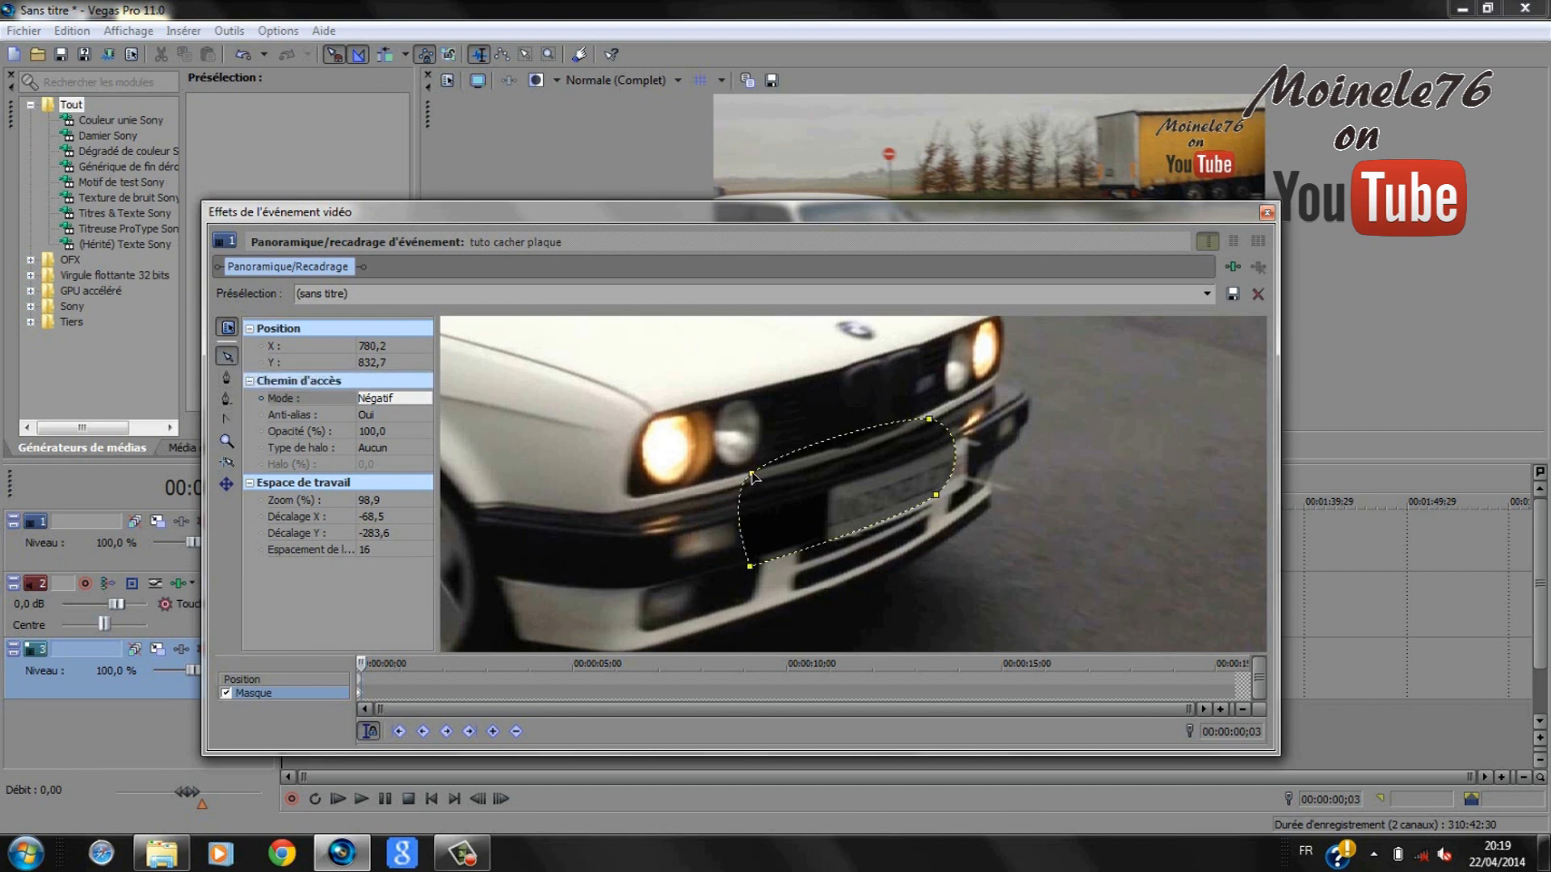
drag(751, 476, 804, 475)
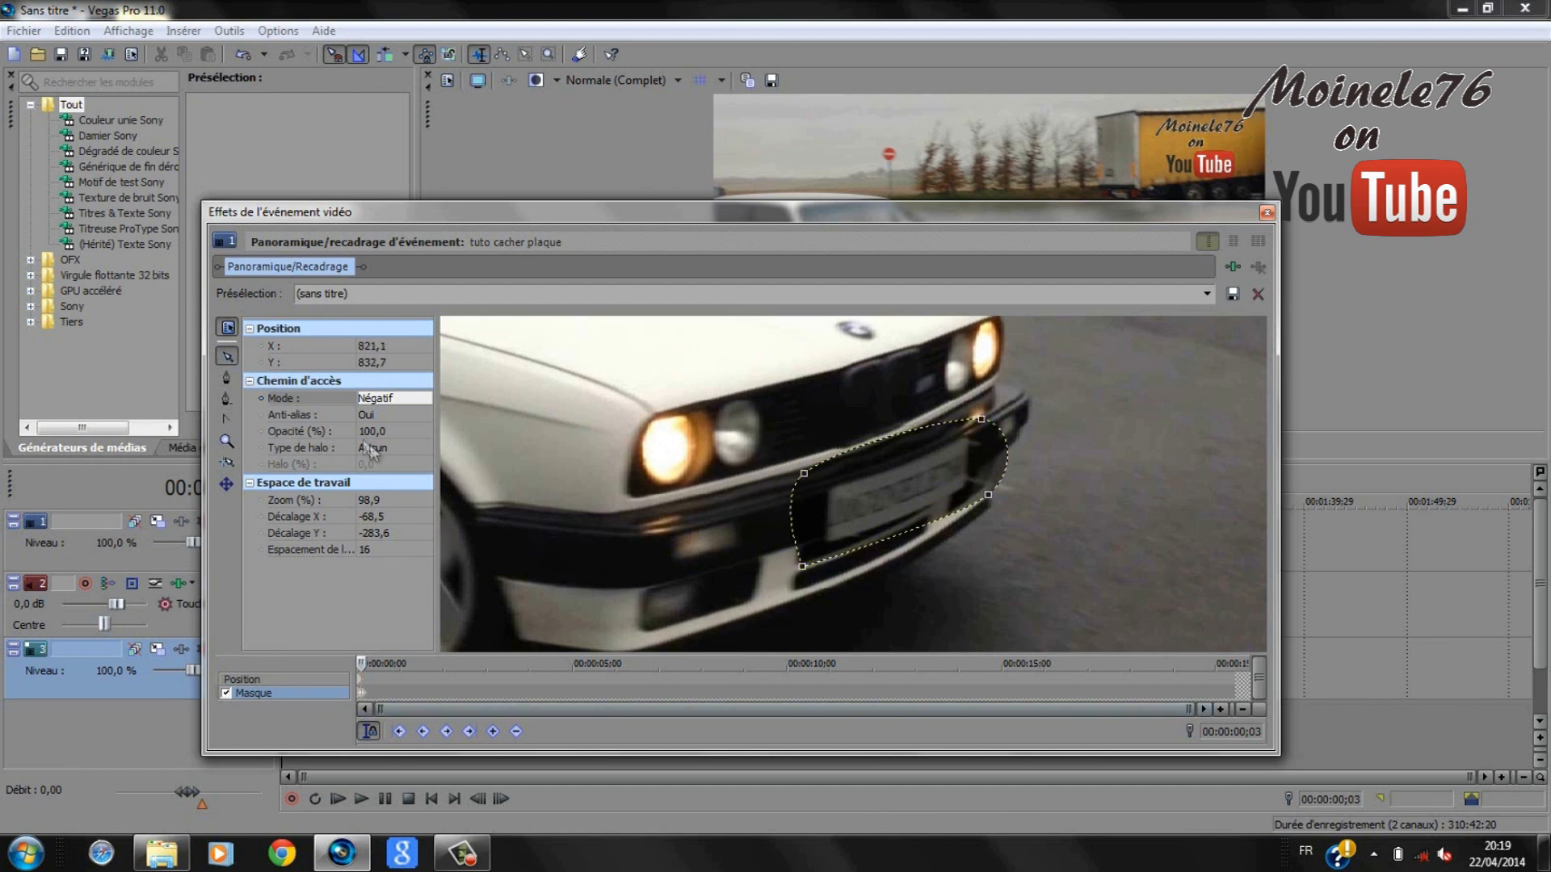
- At 00:00:00;06, move the whole mask back over the licence plate, to about X 868, Y 825
key(Right)
key(Right)
key(Right)
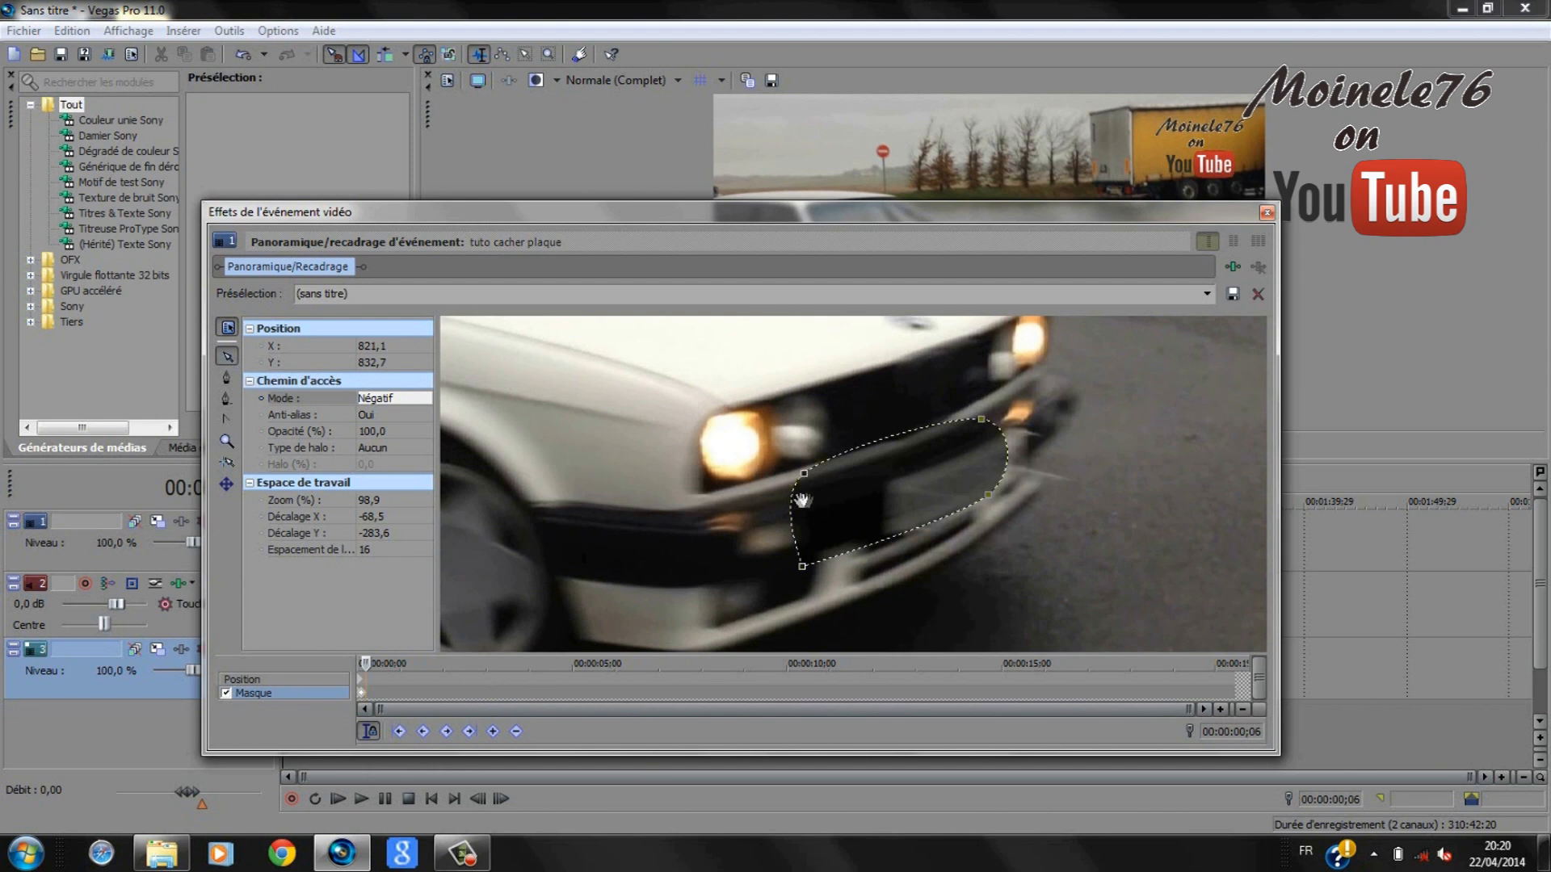
click(804, 474)
drag(803, 476, 863, 467)
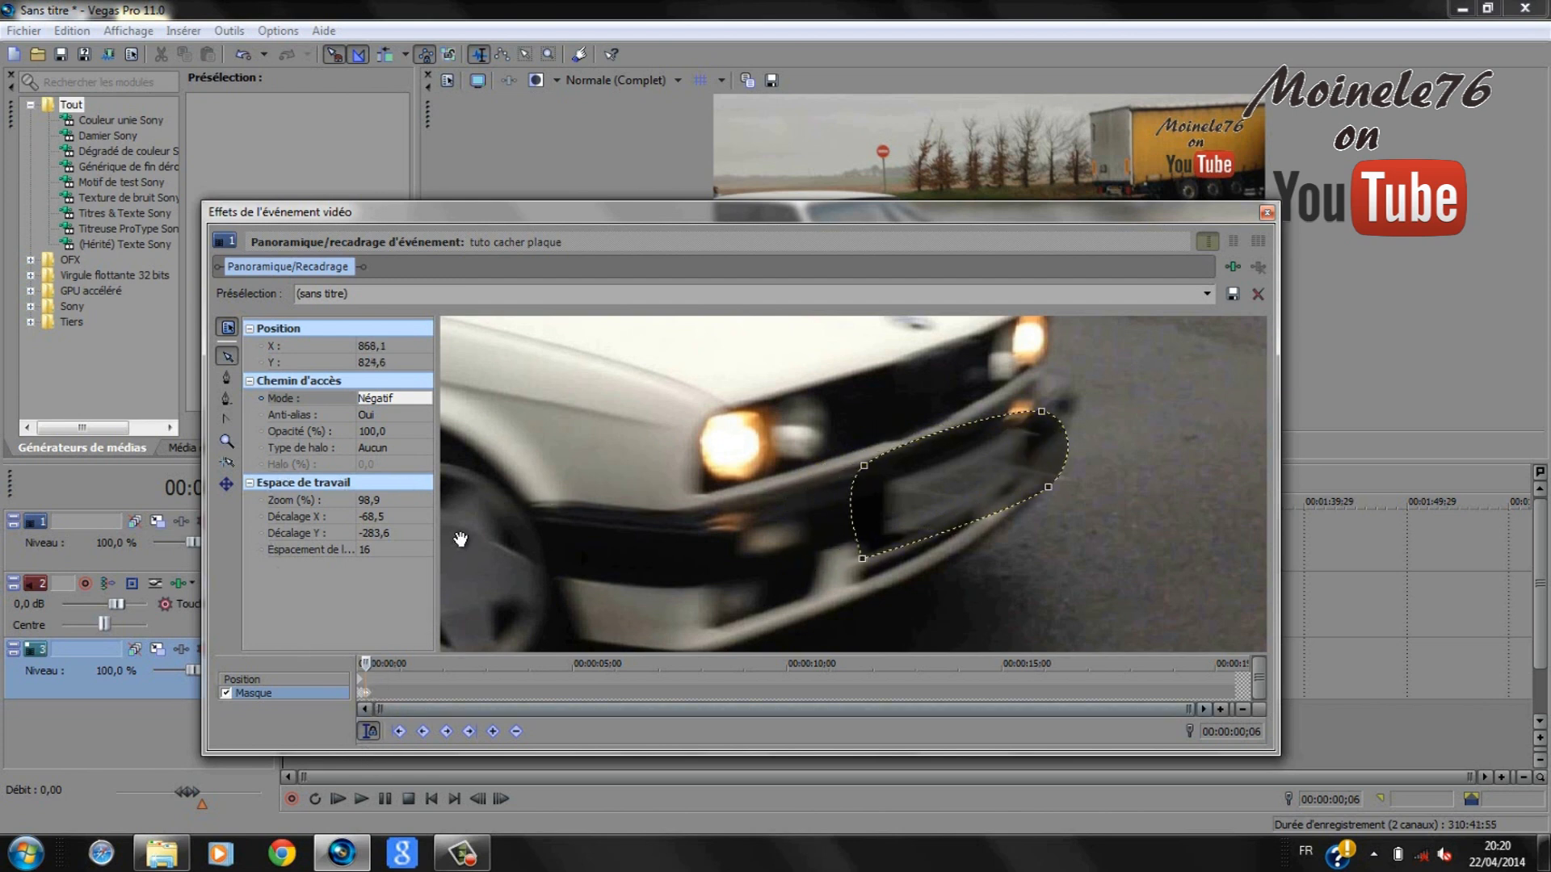
- At 00:00:00;08, move the whole mask over the licence plate, to about X 905, Y 820
key(Right)
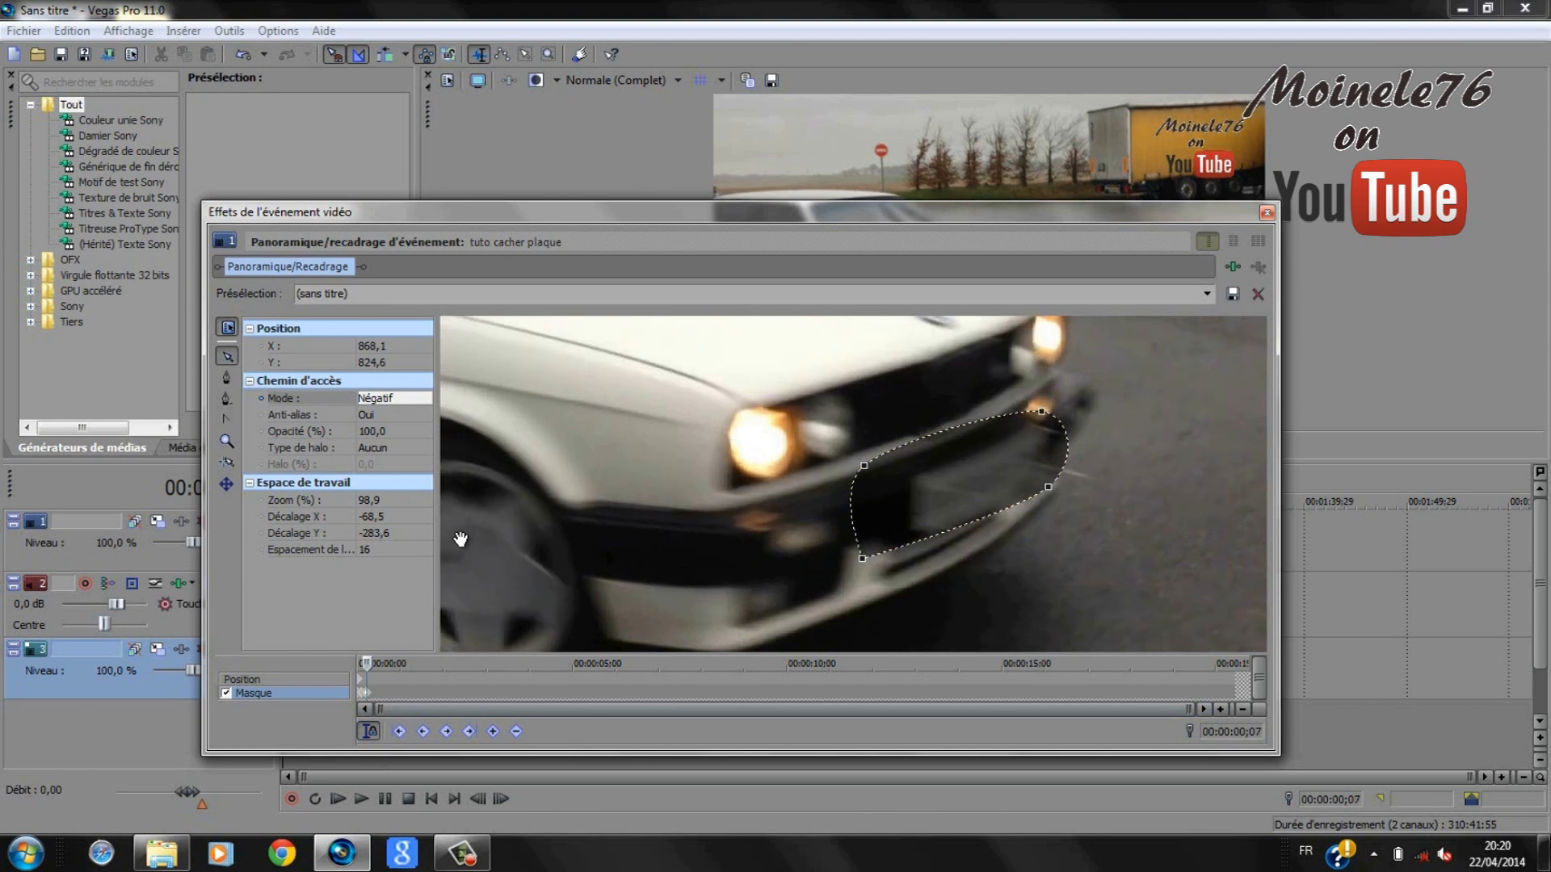
key(Right)
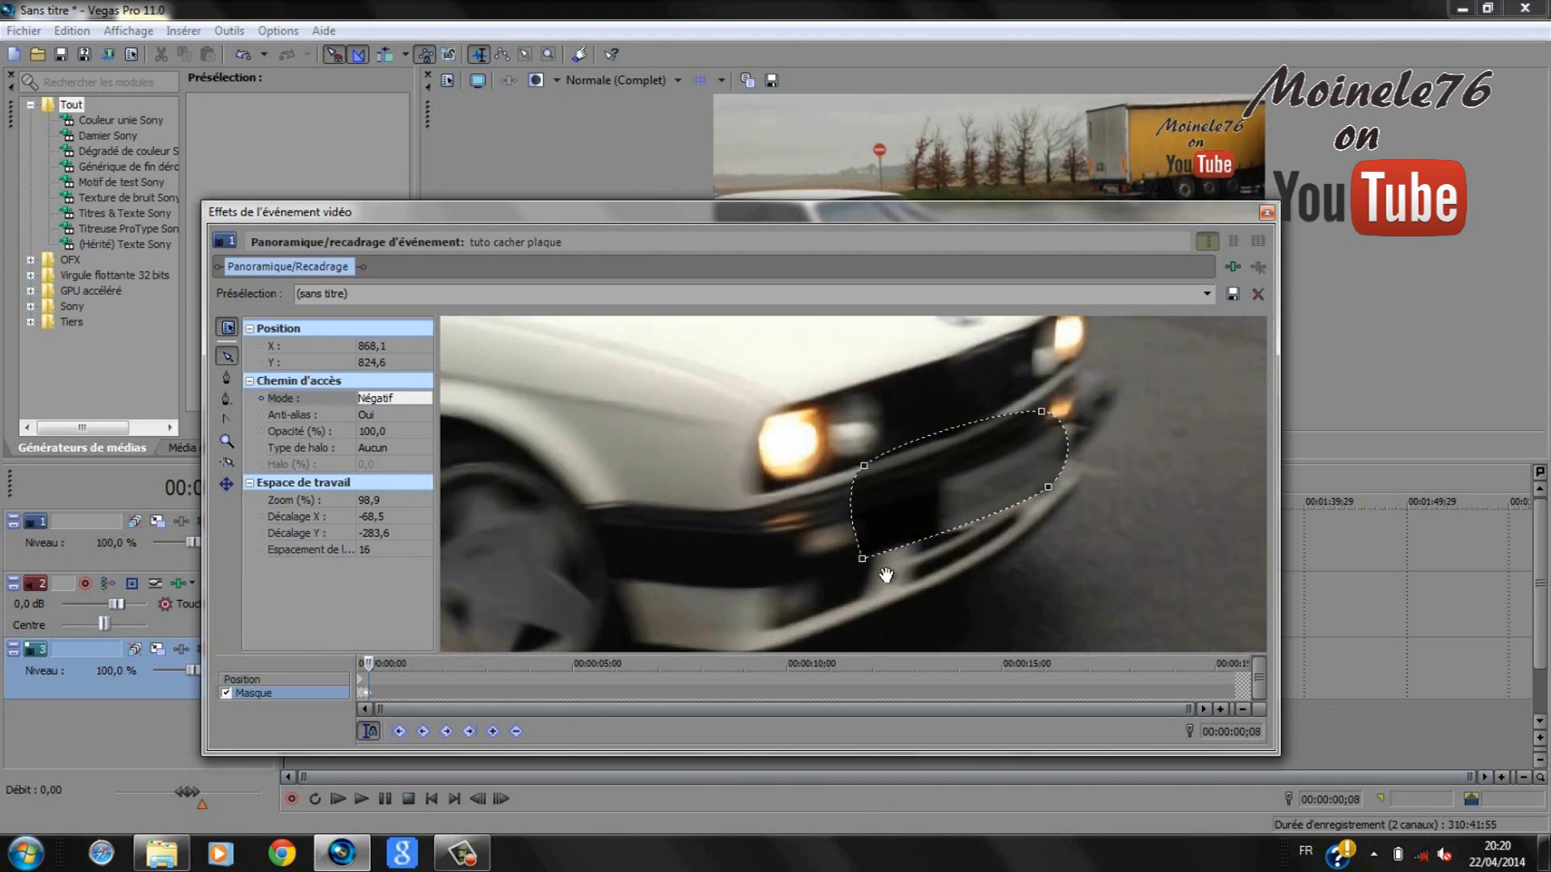
double_click(862, 560)
drag(862, 560, 910, 556)
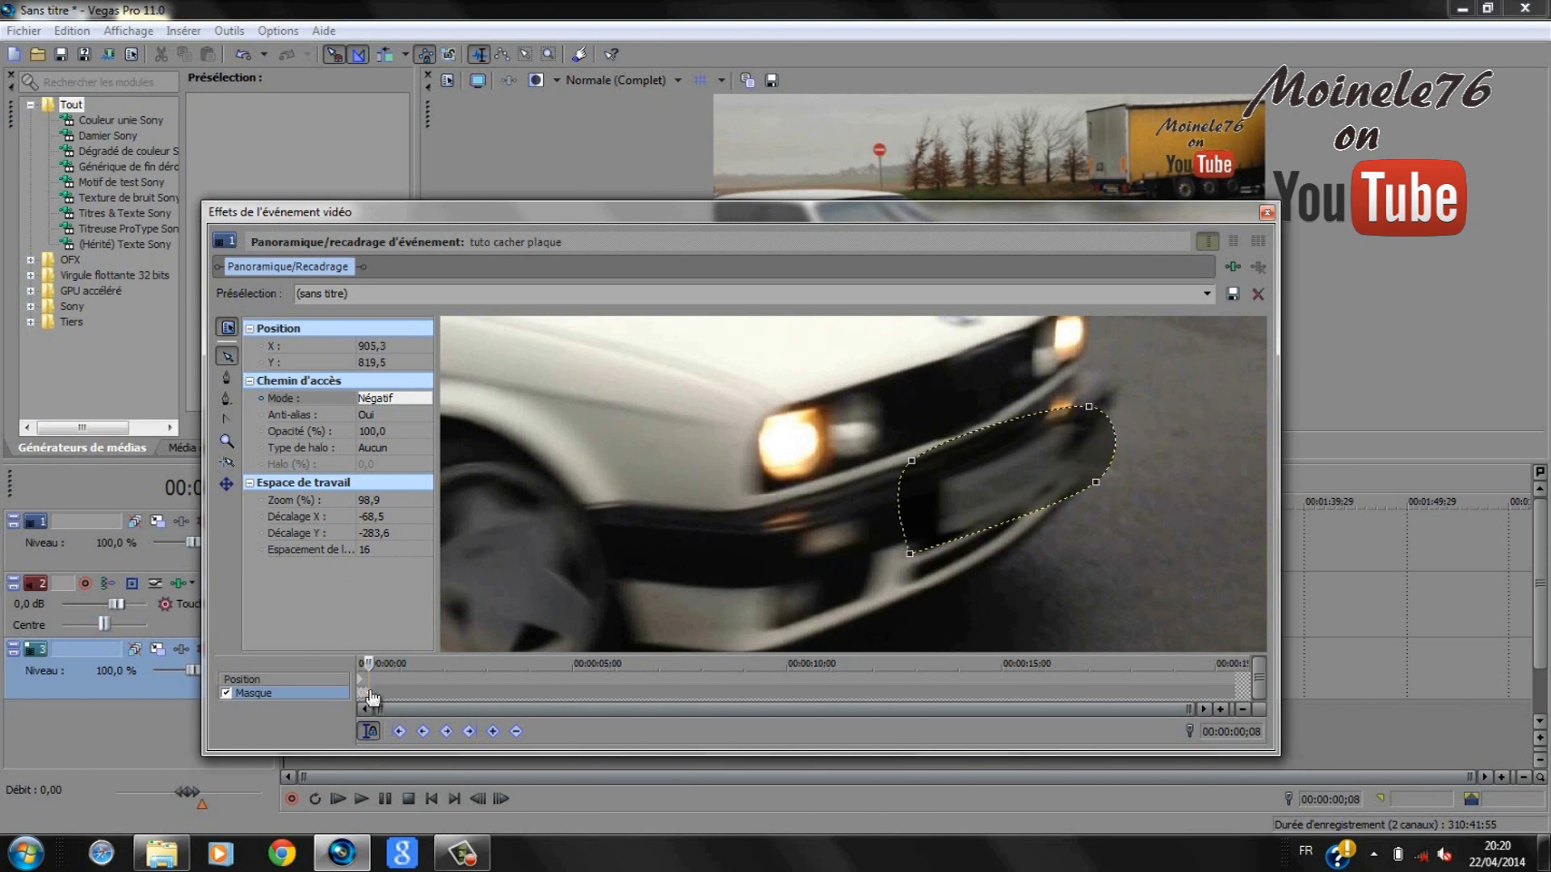
- At 00:00:00;10, move the whole mask over the licence plate, to about X 945, Y 830
key(Right)
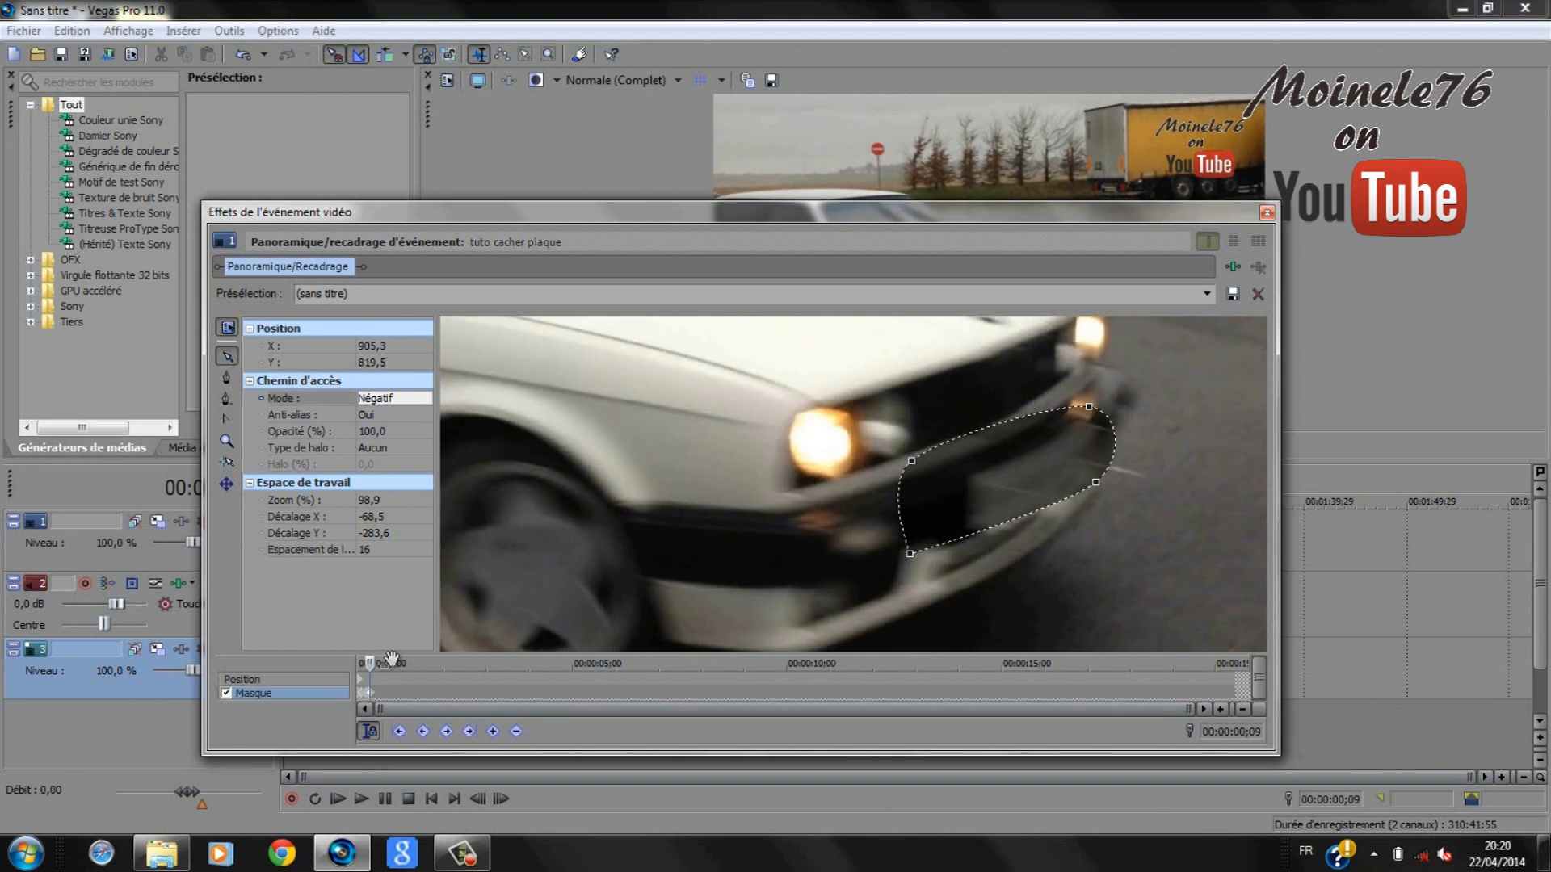
key(Right)
click(912, 556)
drag(915, 560, 960, 568)
click(923, 555)
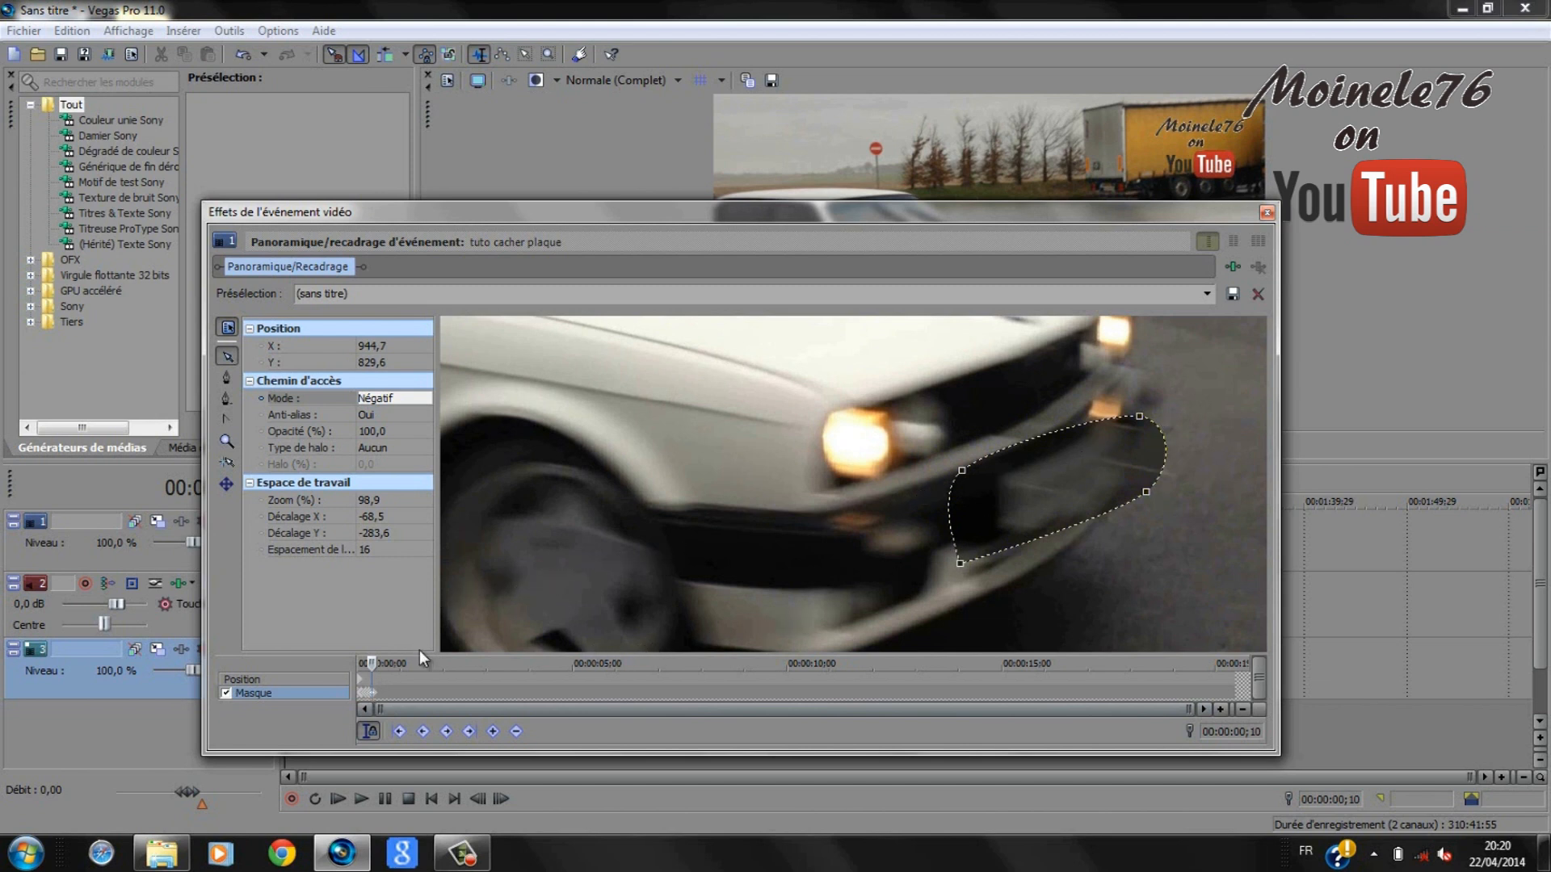
- At 00:00:00;12, move the whole mask over the licence plate, to about X 990, Y 823
click(367, 699)
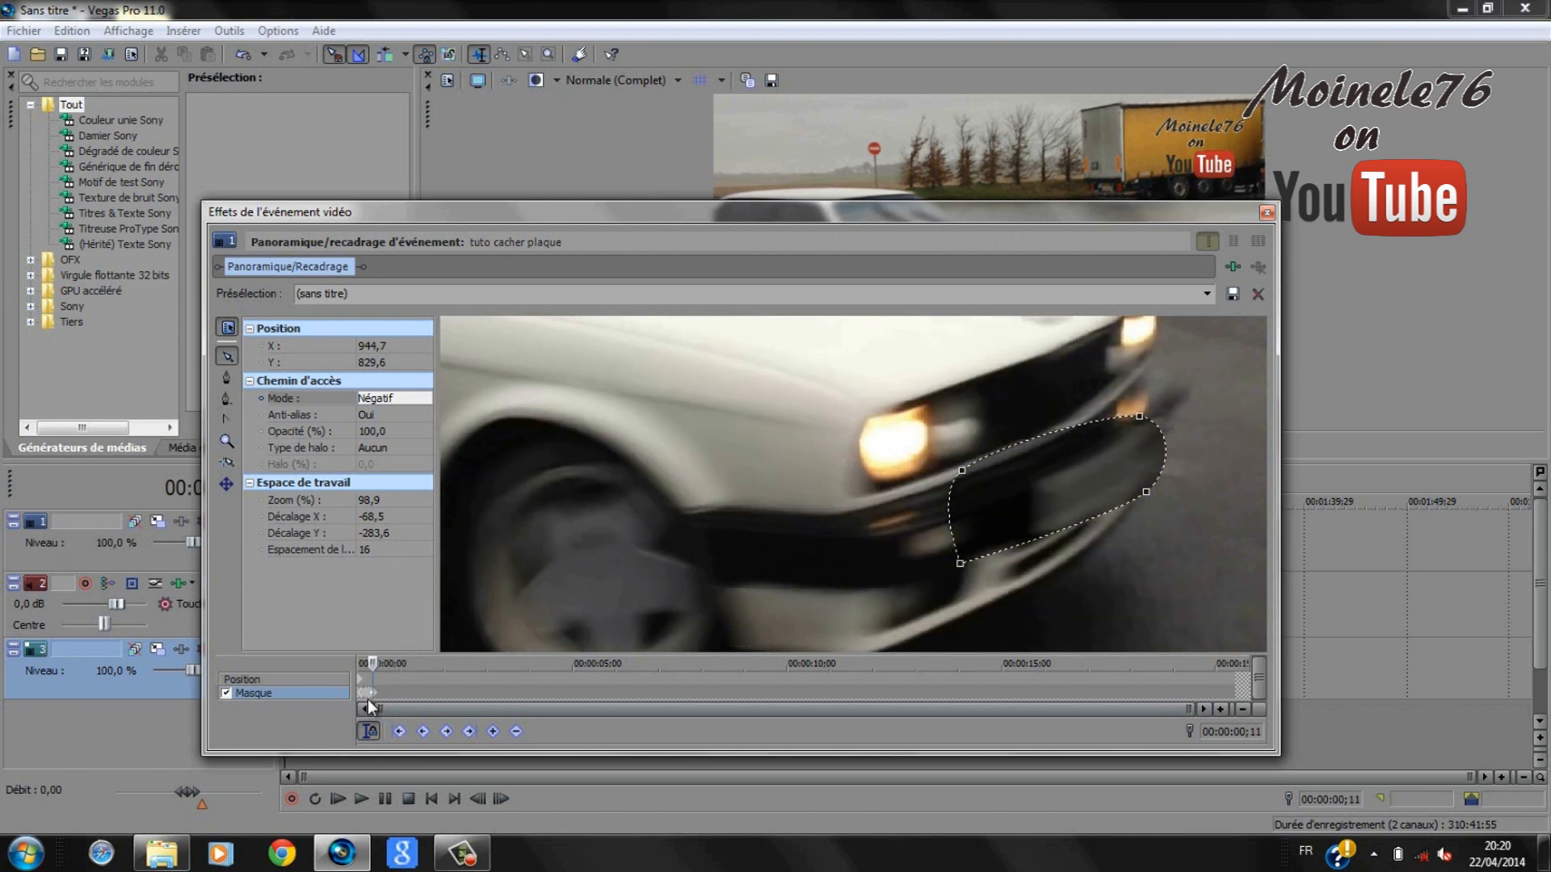
key(Right)
double_click(959, 564)
drag(961, 568, 1019, 560)
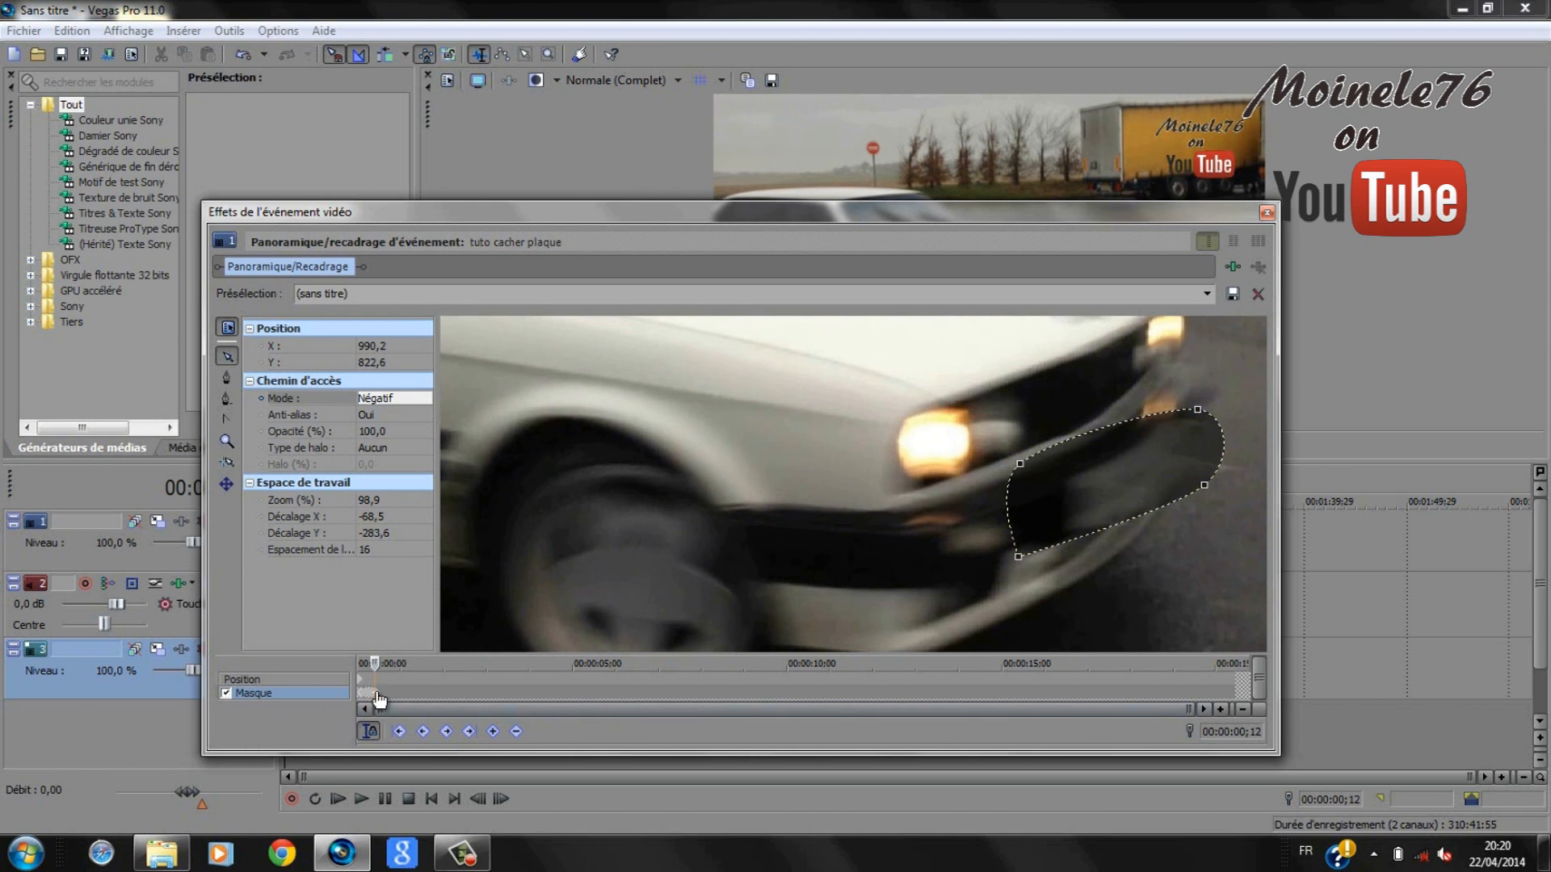
- At 00:00:00;14, move the whole mask over the licence plate, to about X 1060, Y 815
key(Right)
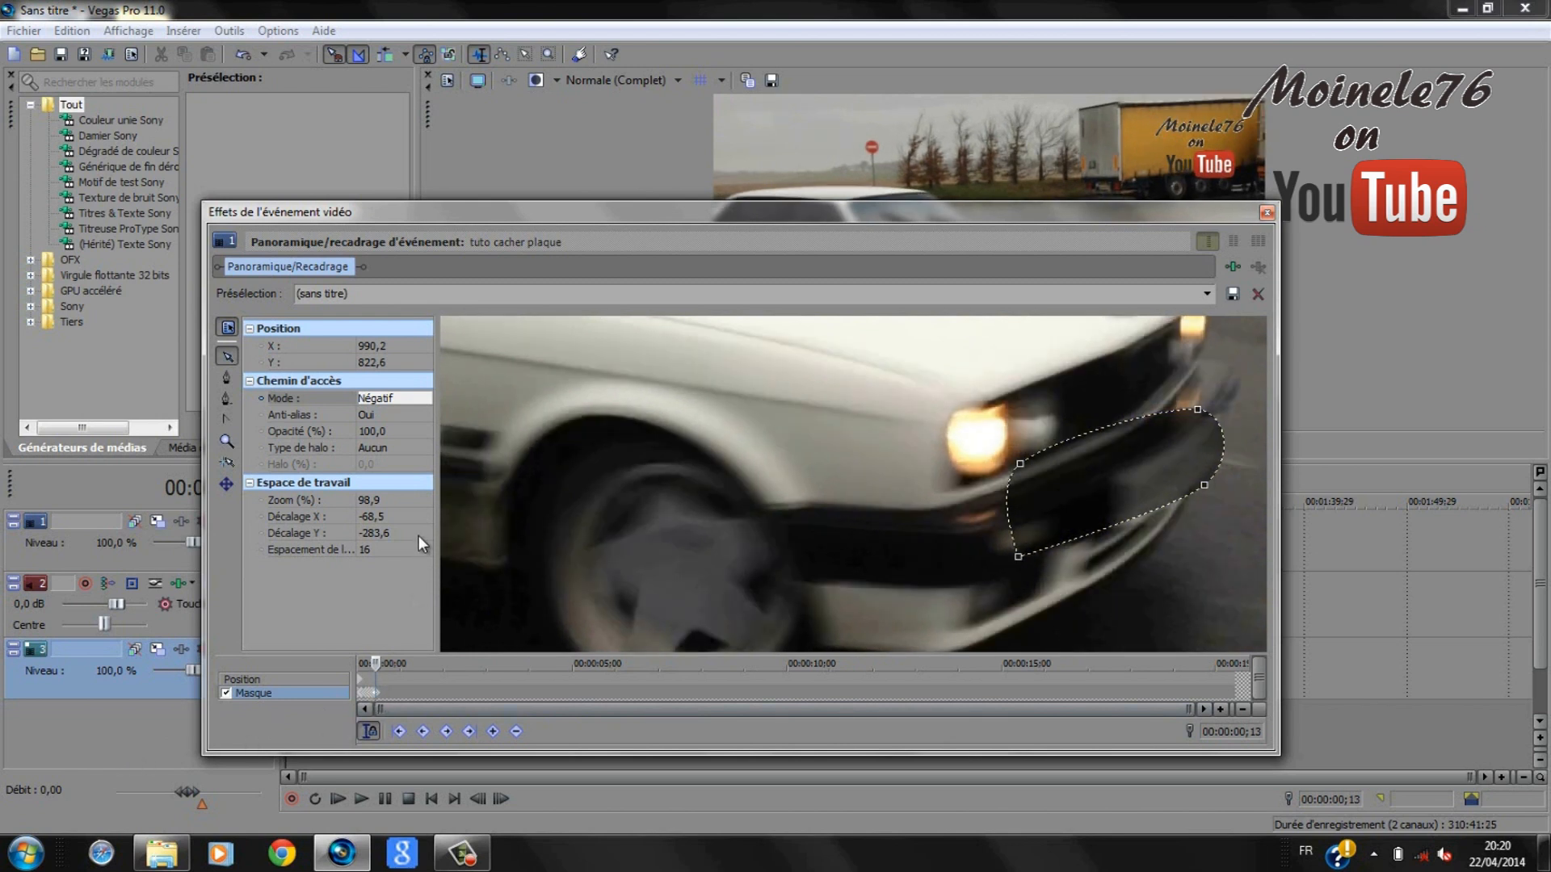
key(Right)
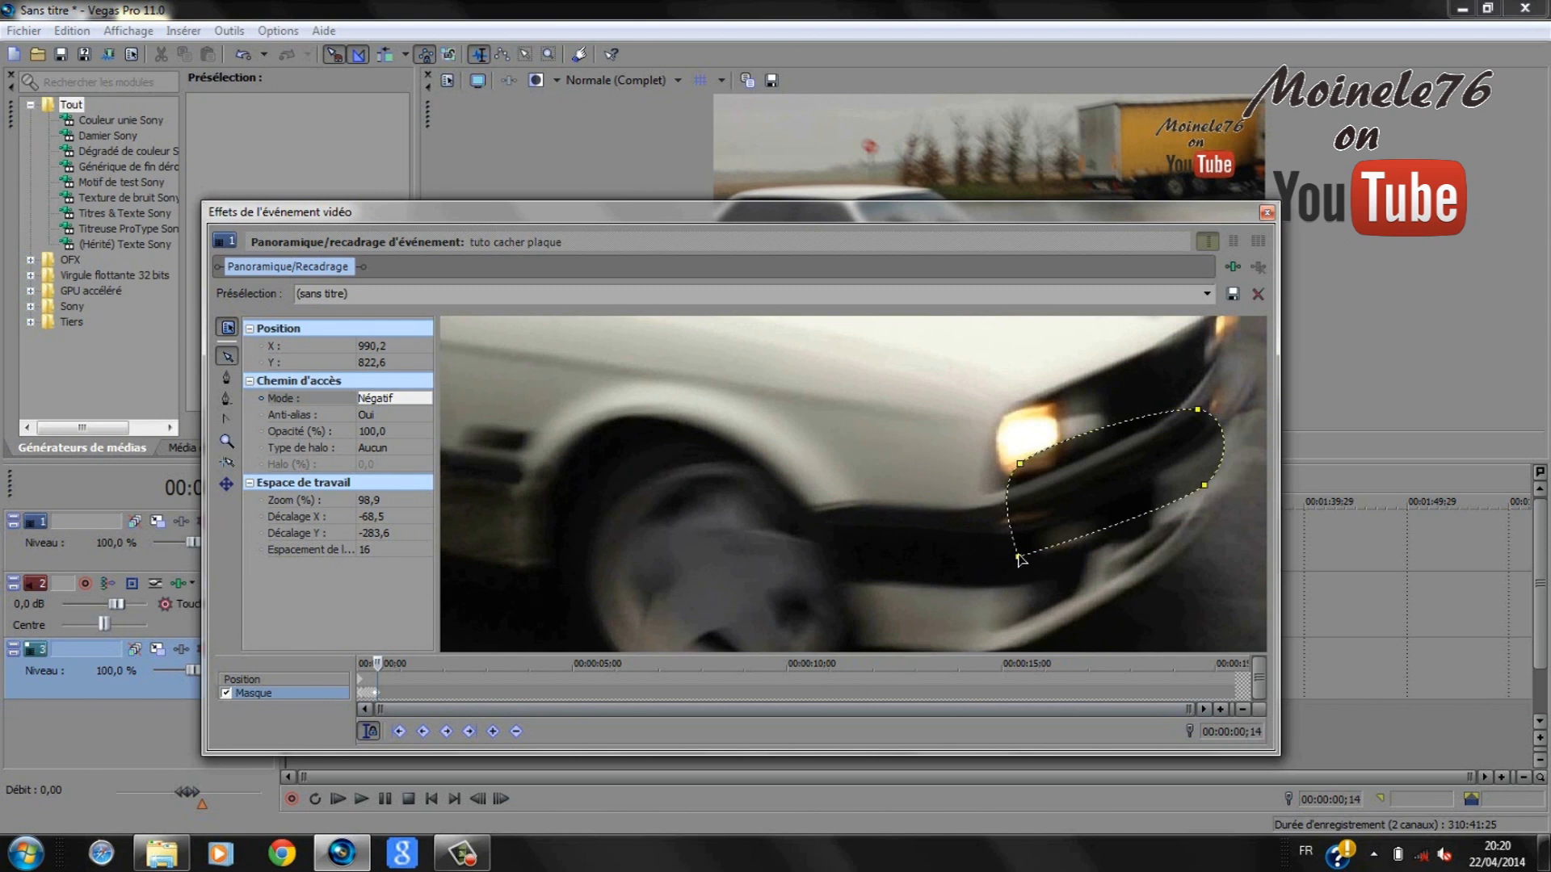
drag(1022, 569, 1109, 552)
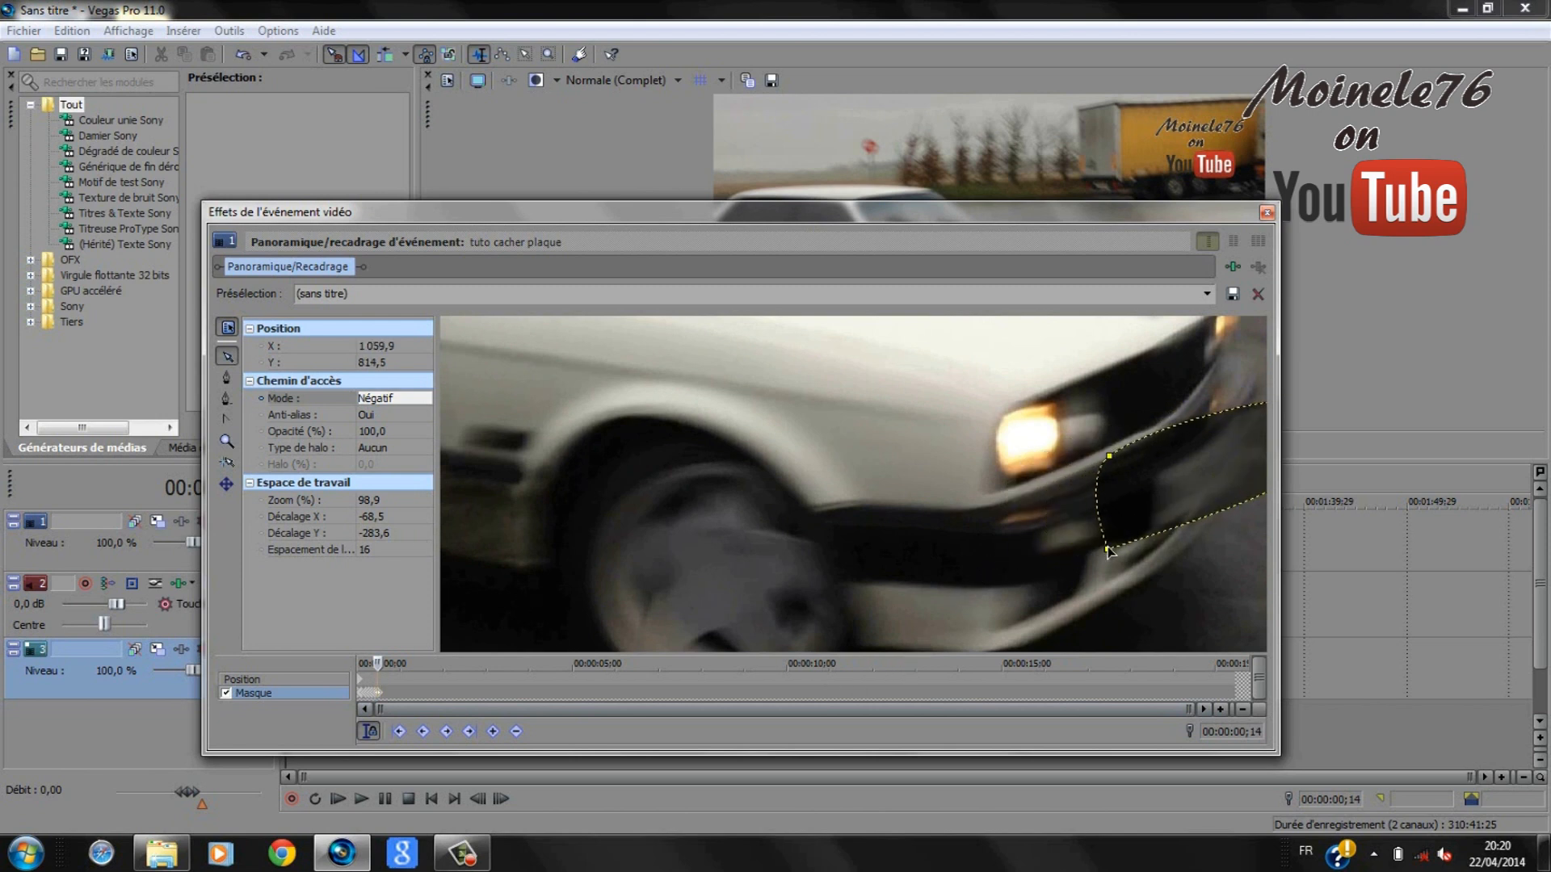
- Delete the existing mask outline around the licence plate at 00:00:00;14
click(1198, 514)
click(985, 504)
drag(985, 504, 831, 506)
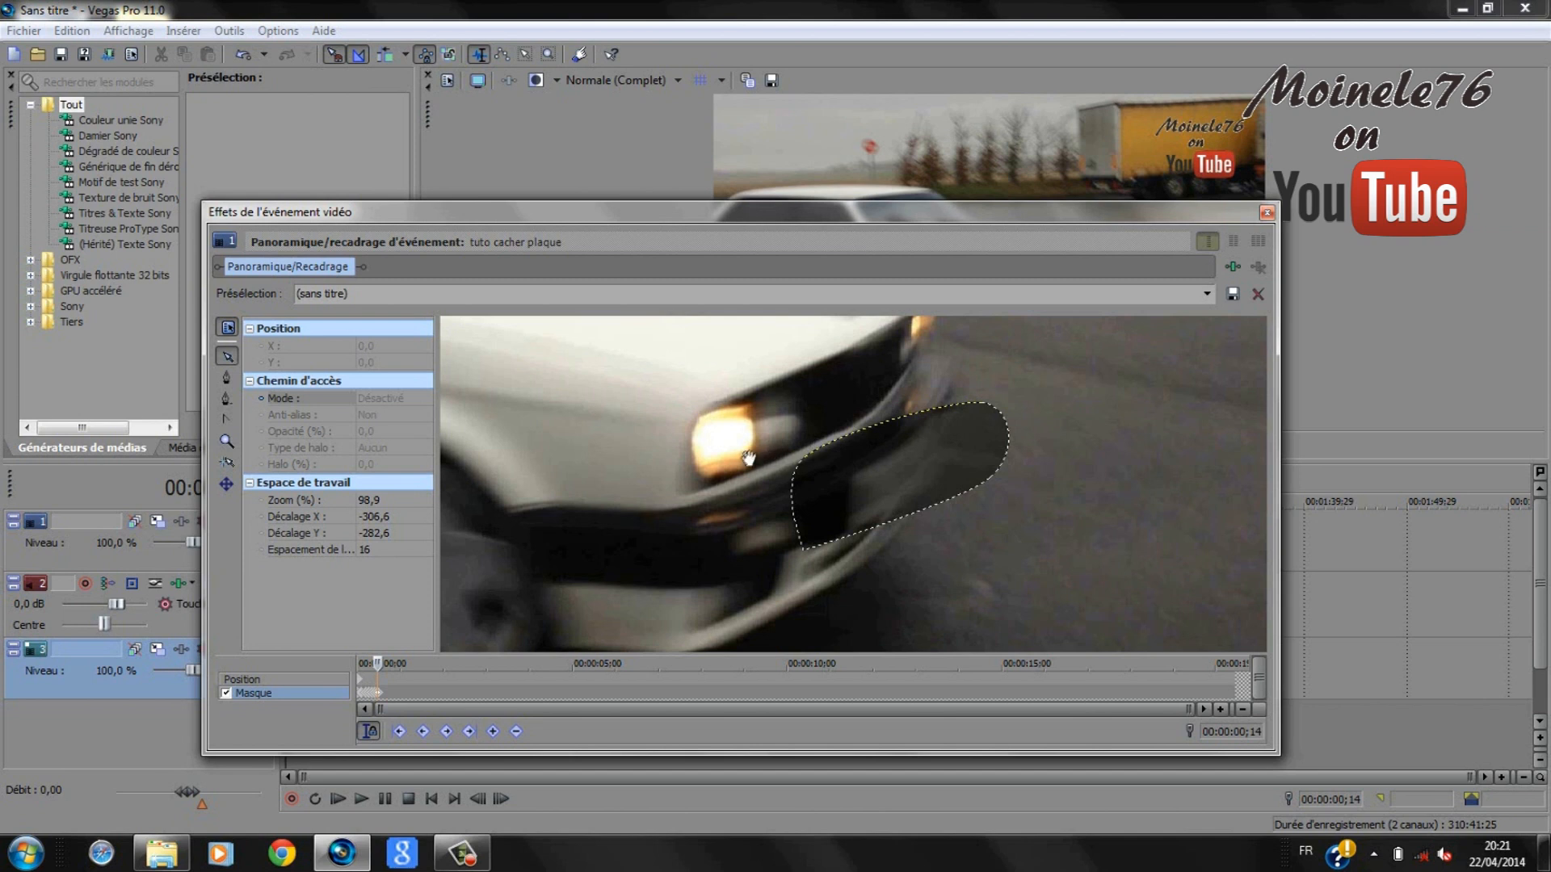
click(227, 399)
click(795, 481)
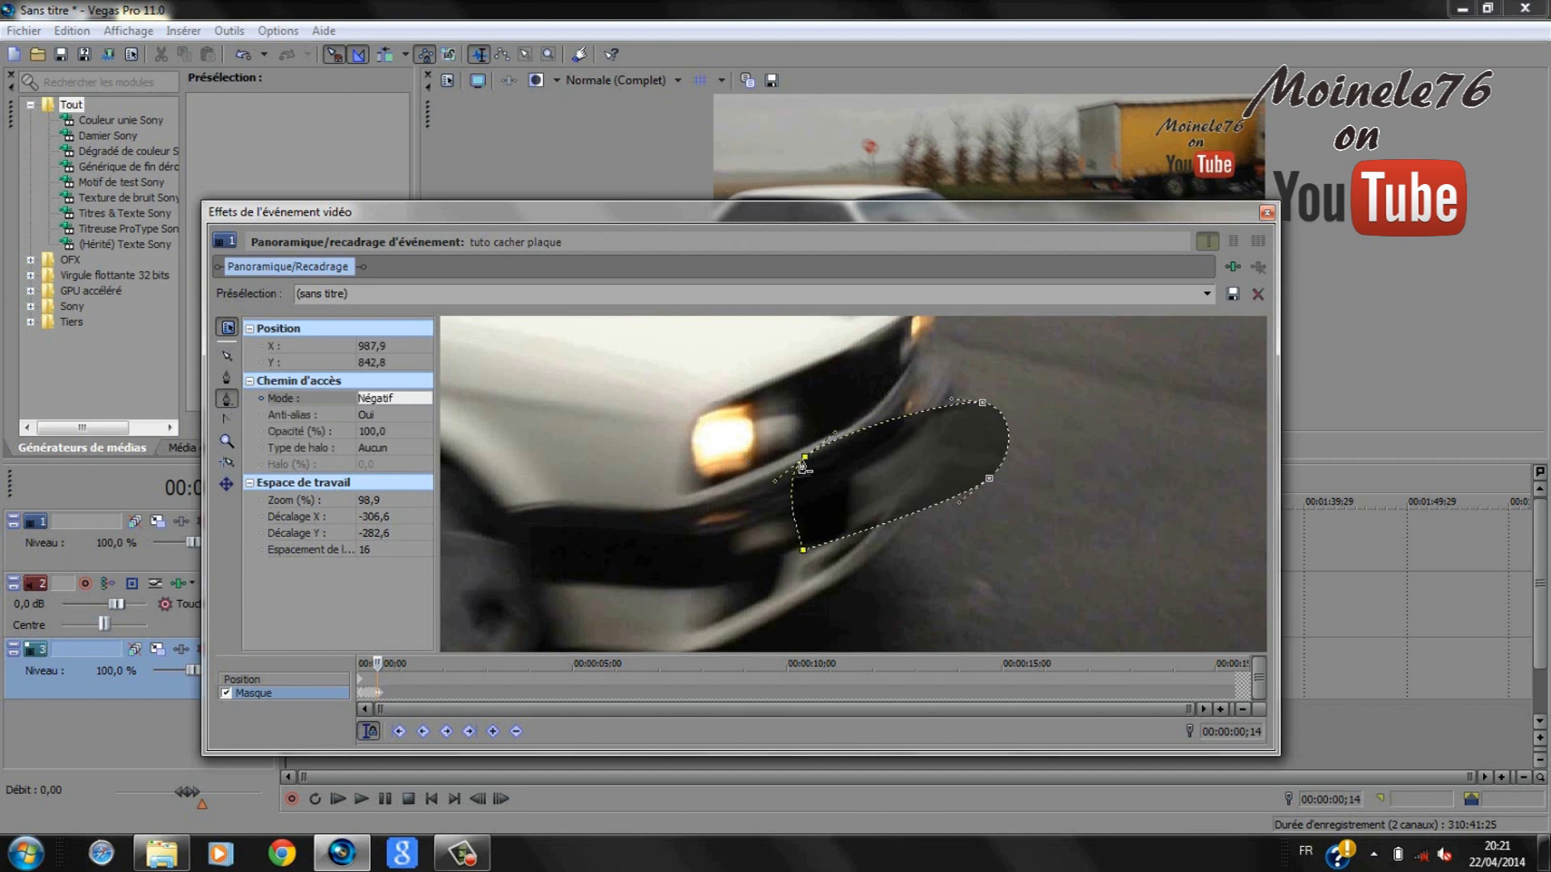
click(805, 459)
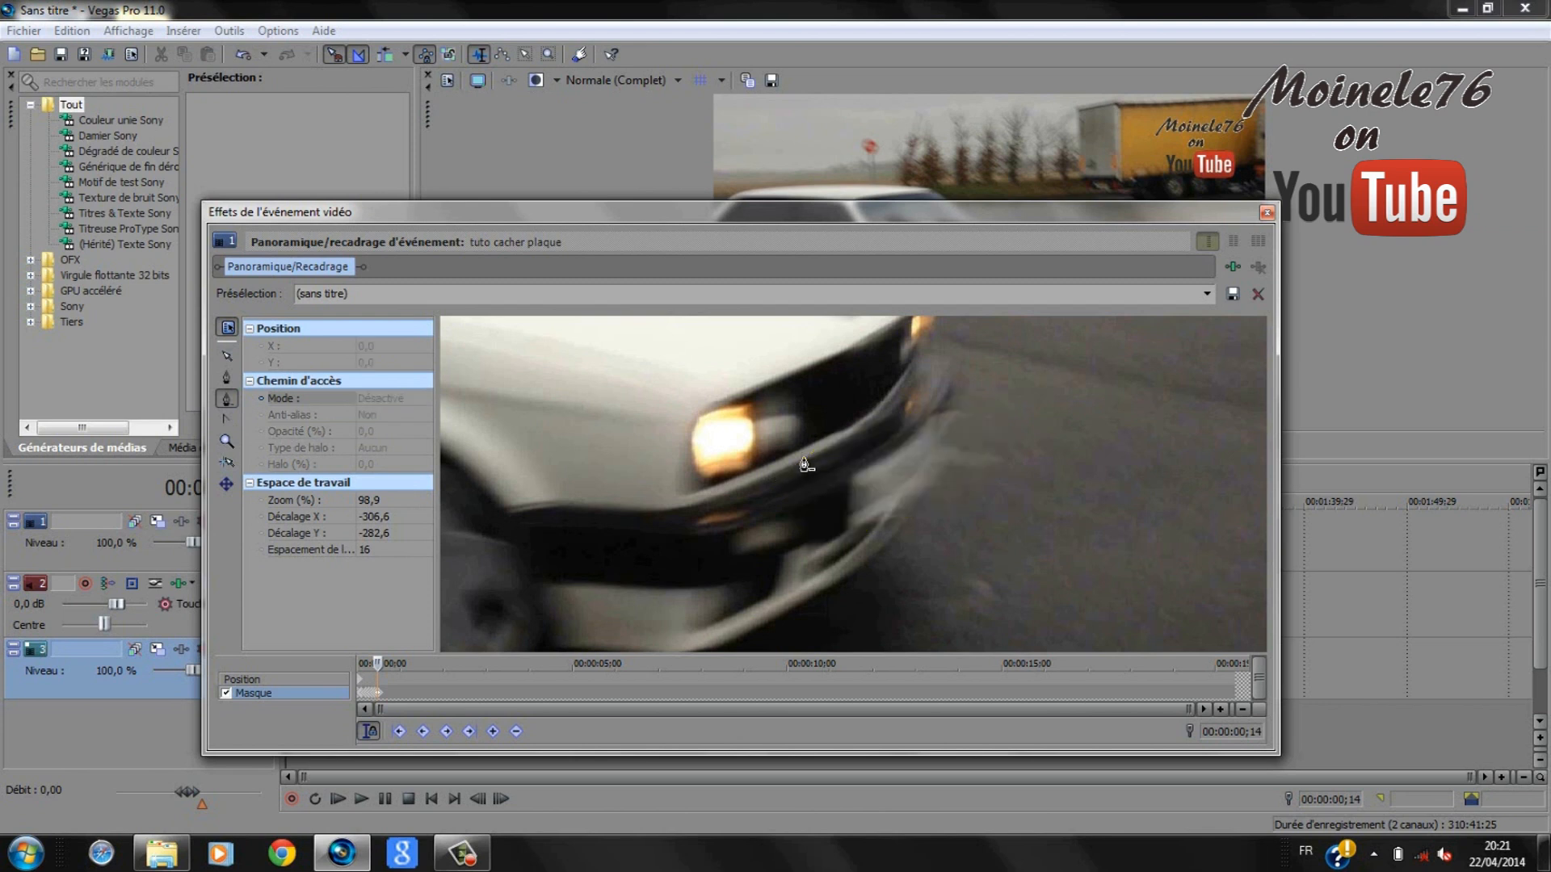
- Draw a new closed six-point mask tightly around the angled licence plate at 00:00:00;14
click(227, 378)
click(836, 456)
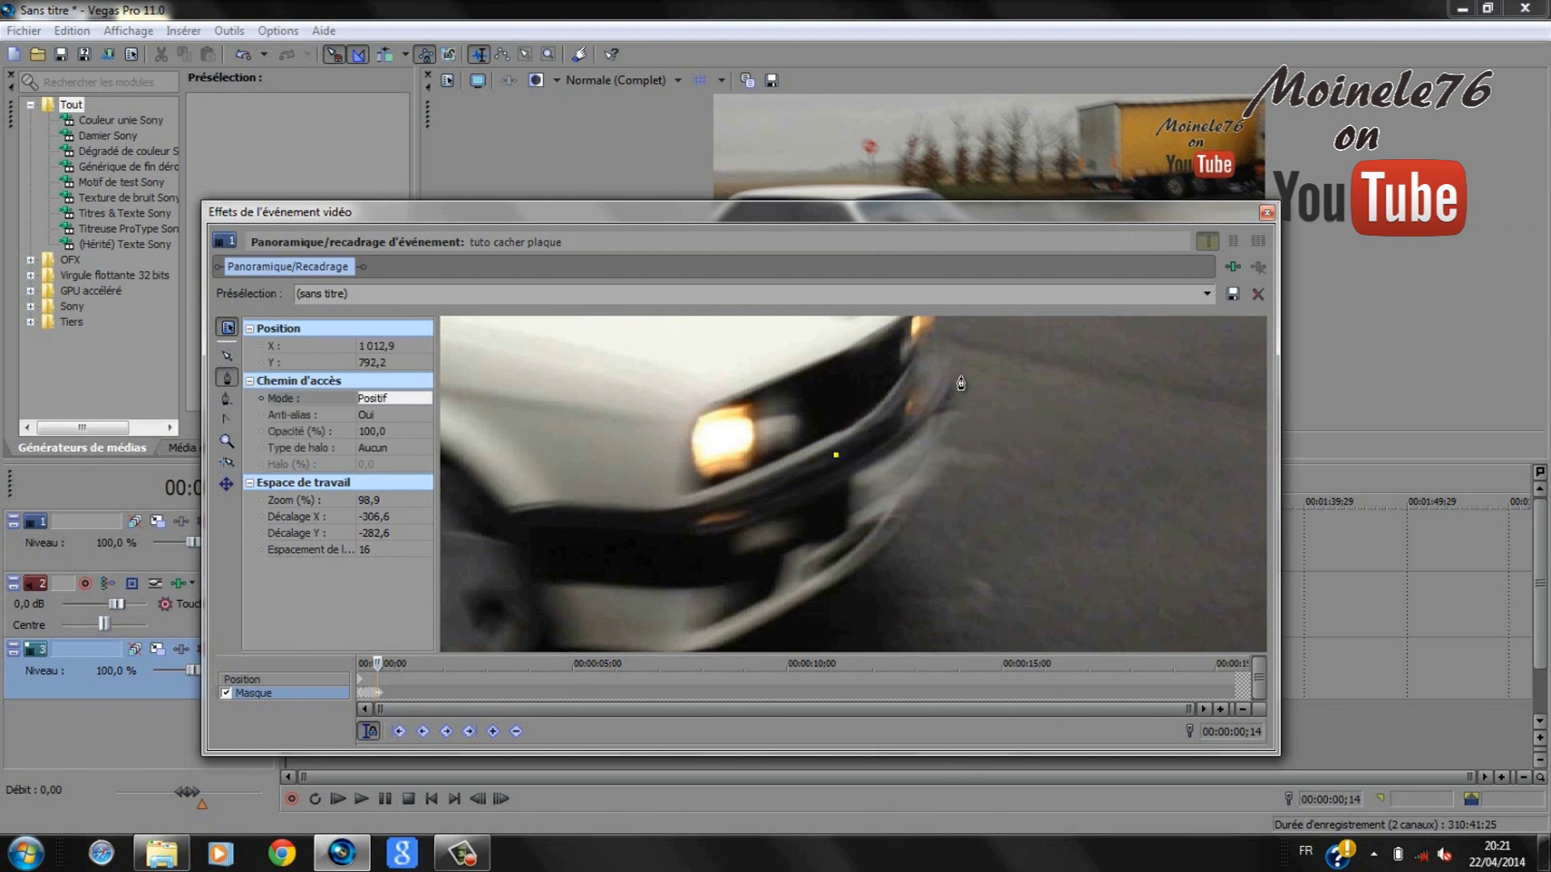
click(975, 403)
click(955, 474)
click(844, 552)
click(821, 518)
click(835, 456)
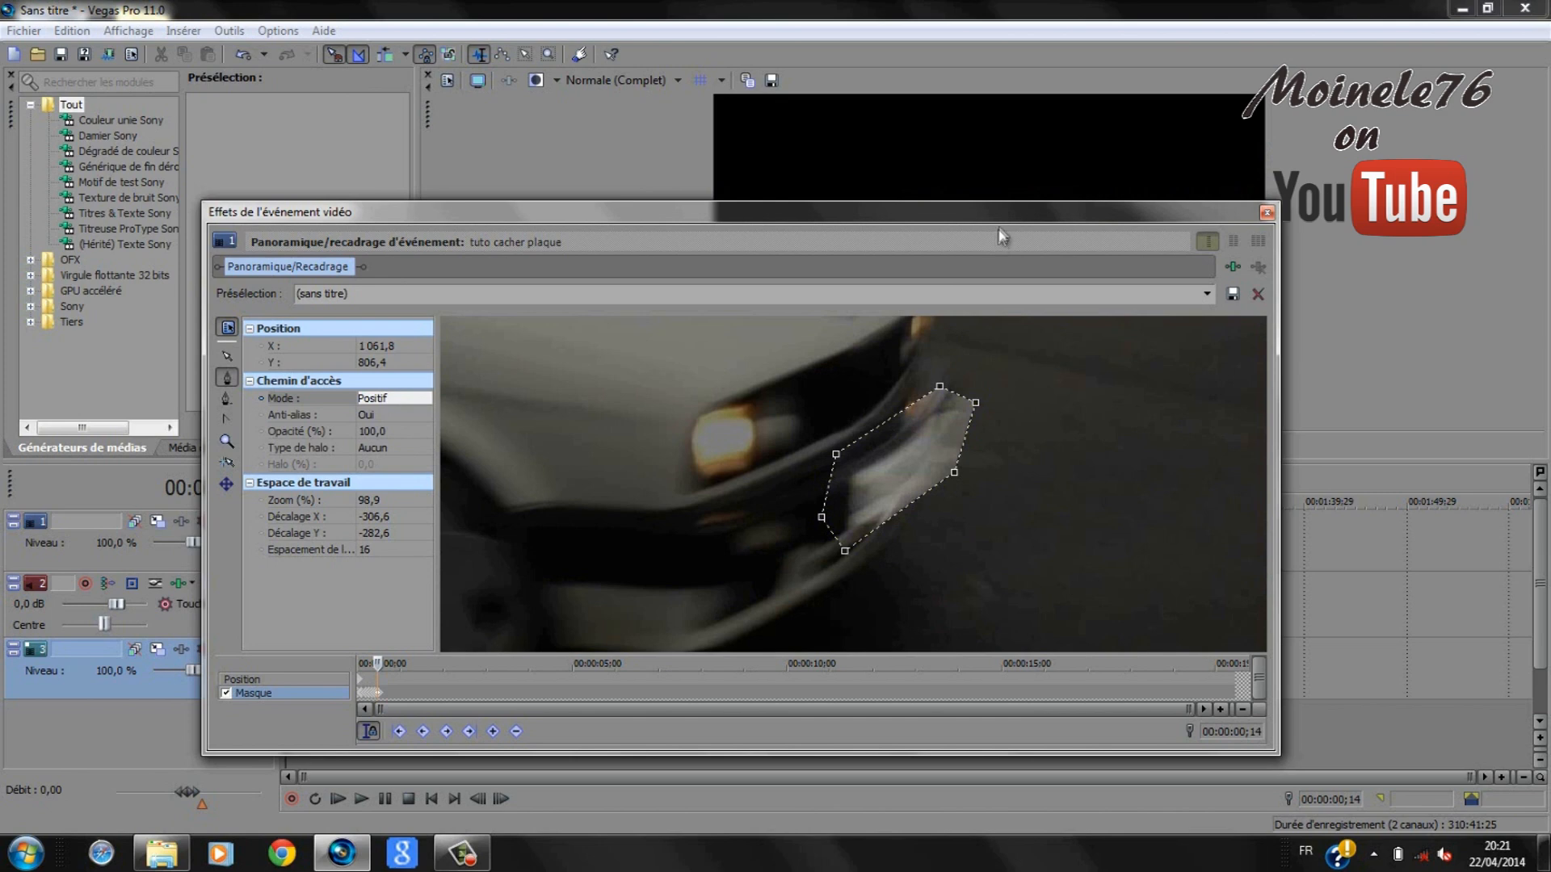
- Set the new plate mask's mode to Négatif and check the masked car in the video preview
drag(1074, 213, 1101, 197)
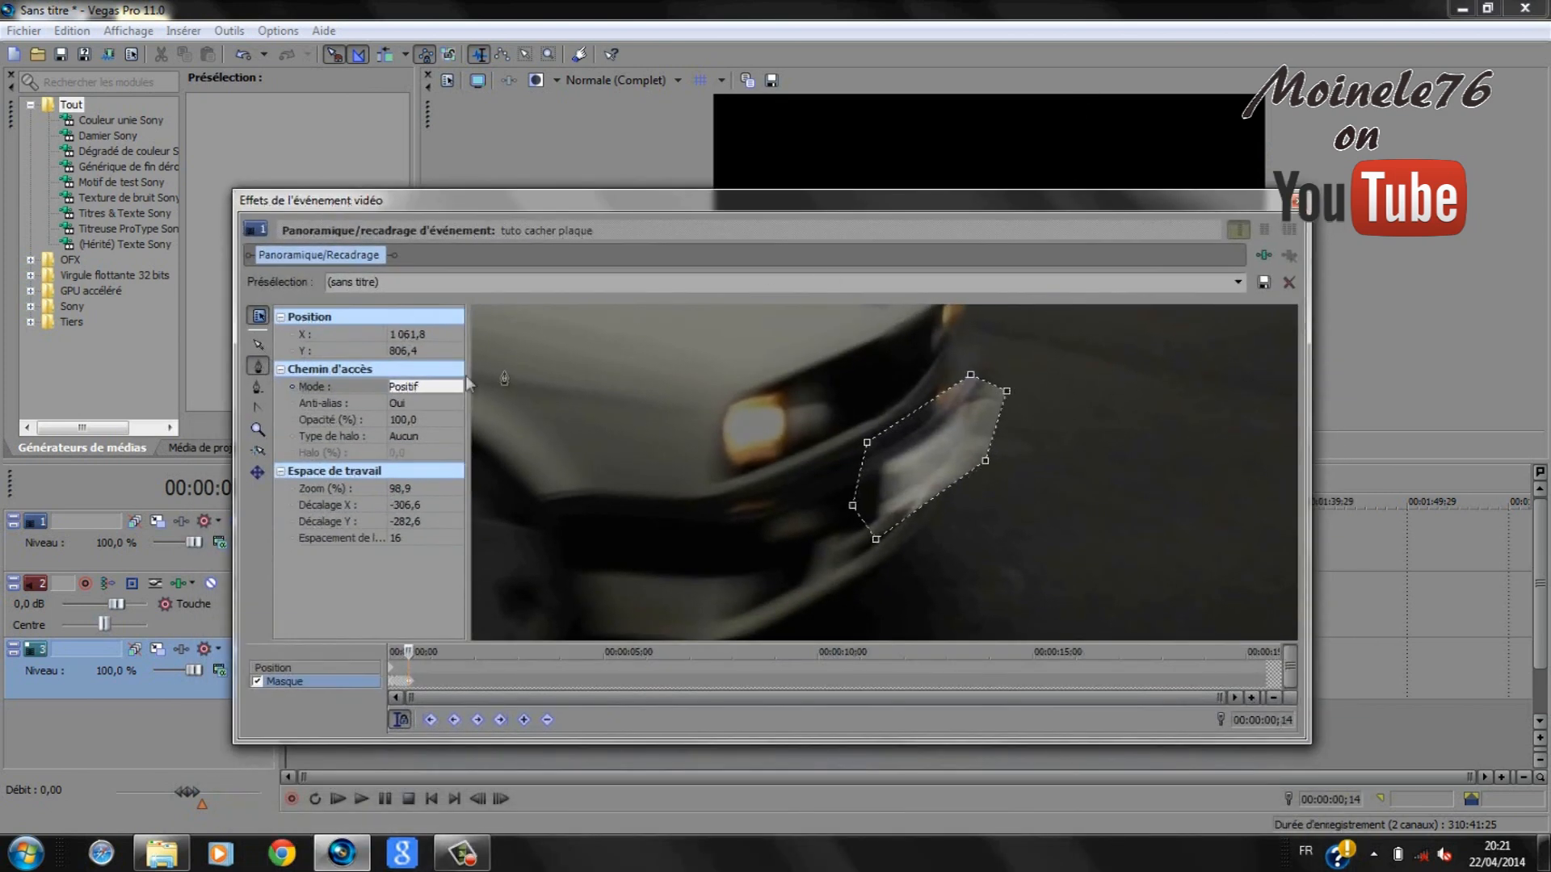
click(414, 387)
click(412, 412)
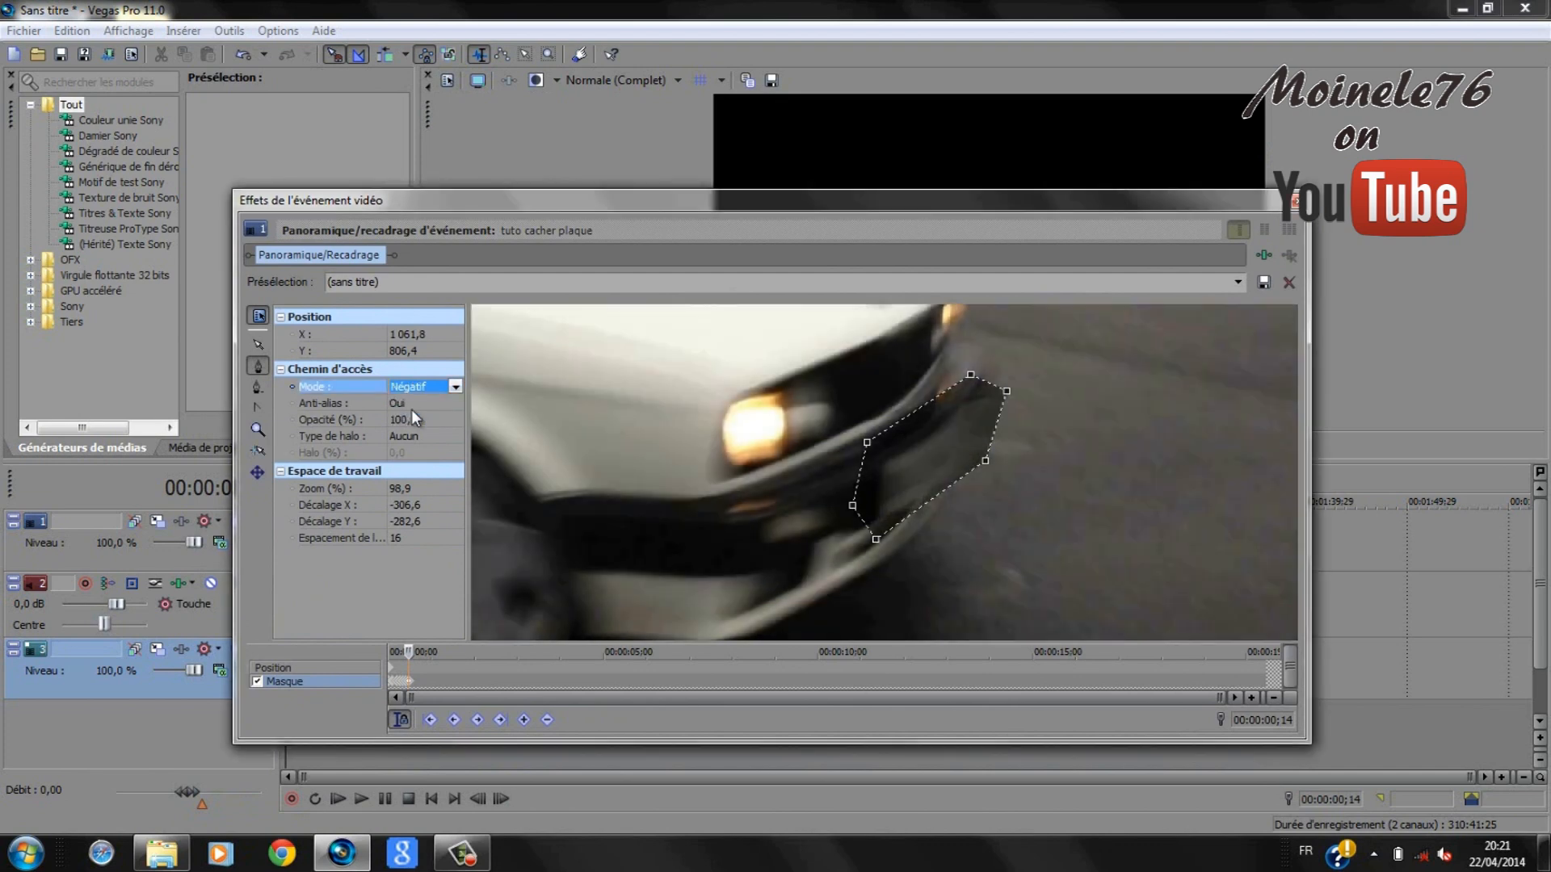
drag(802, 197, 790, 230)
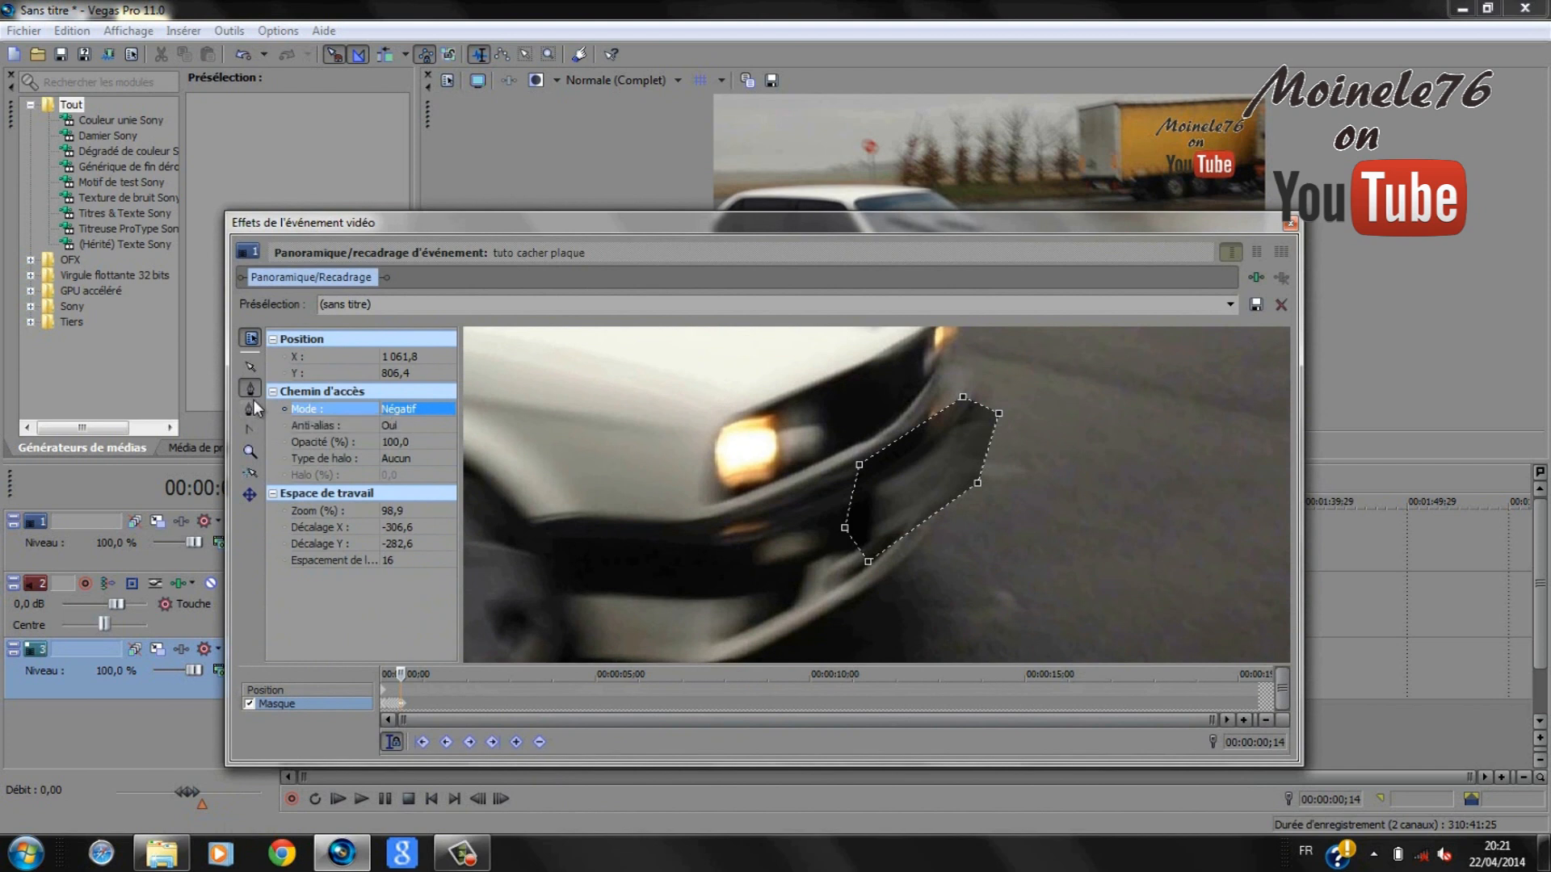
- Curve all sides of the new six-point mask outline around the licence plate
click(844, 529)
click(848, 537)
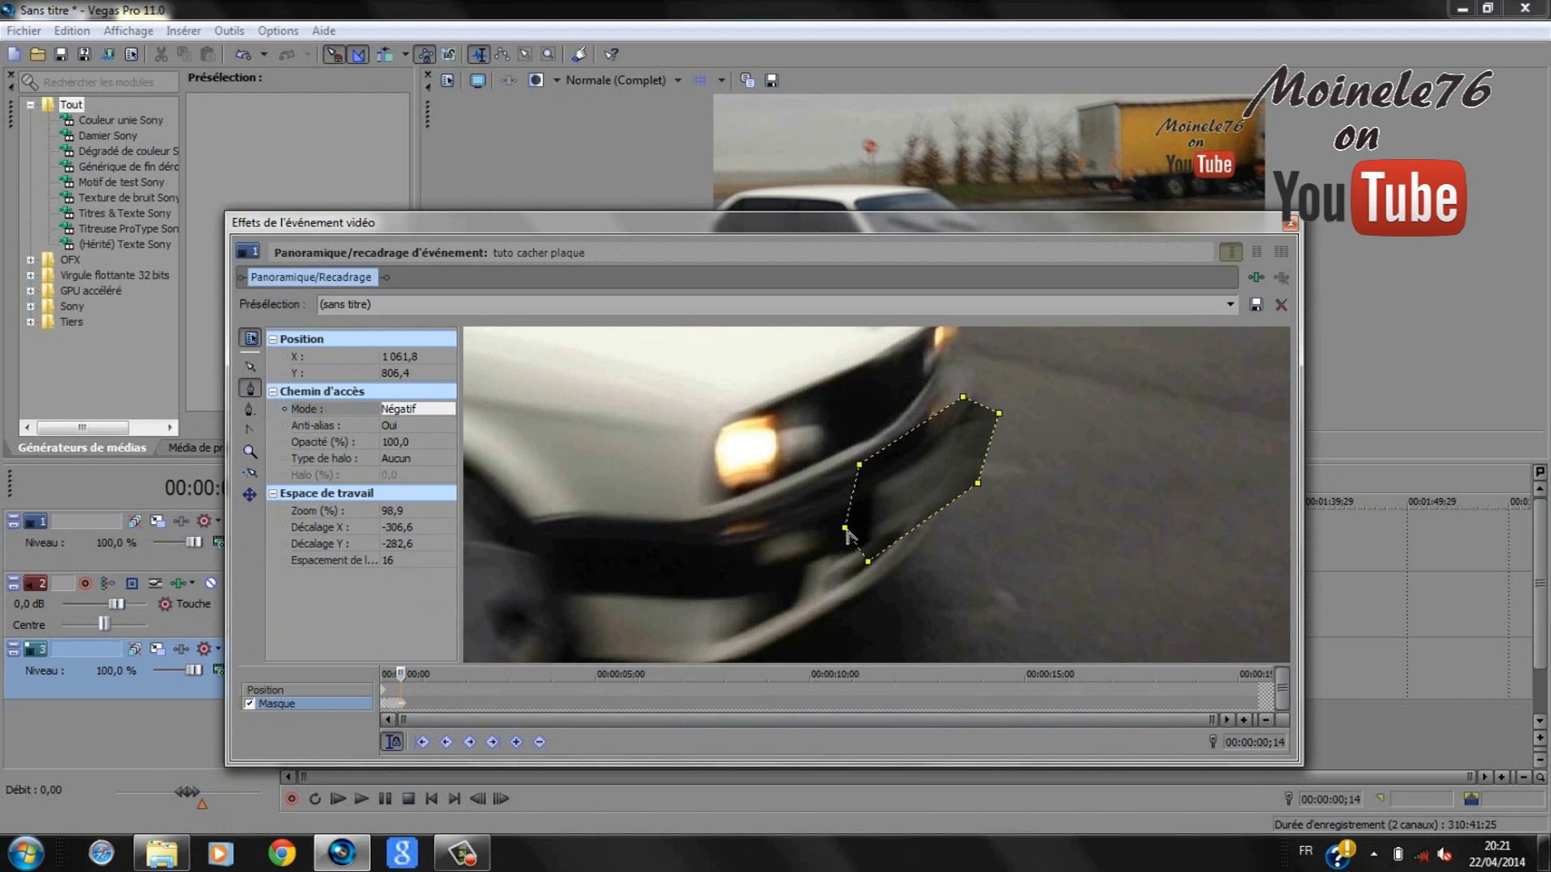
click(846, 529)
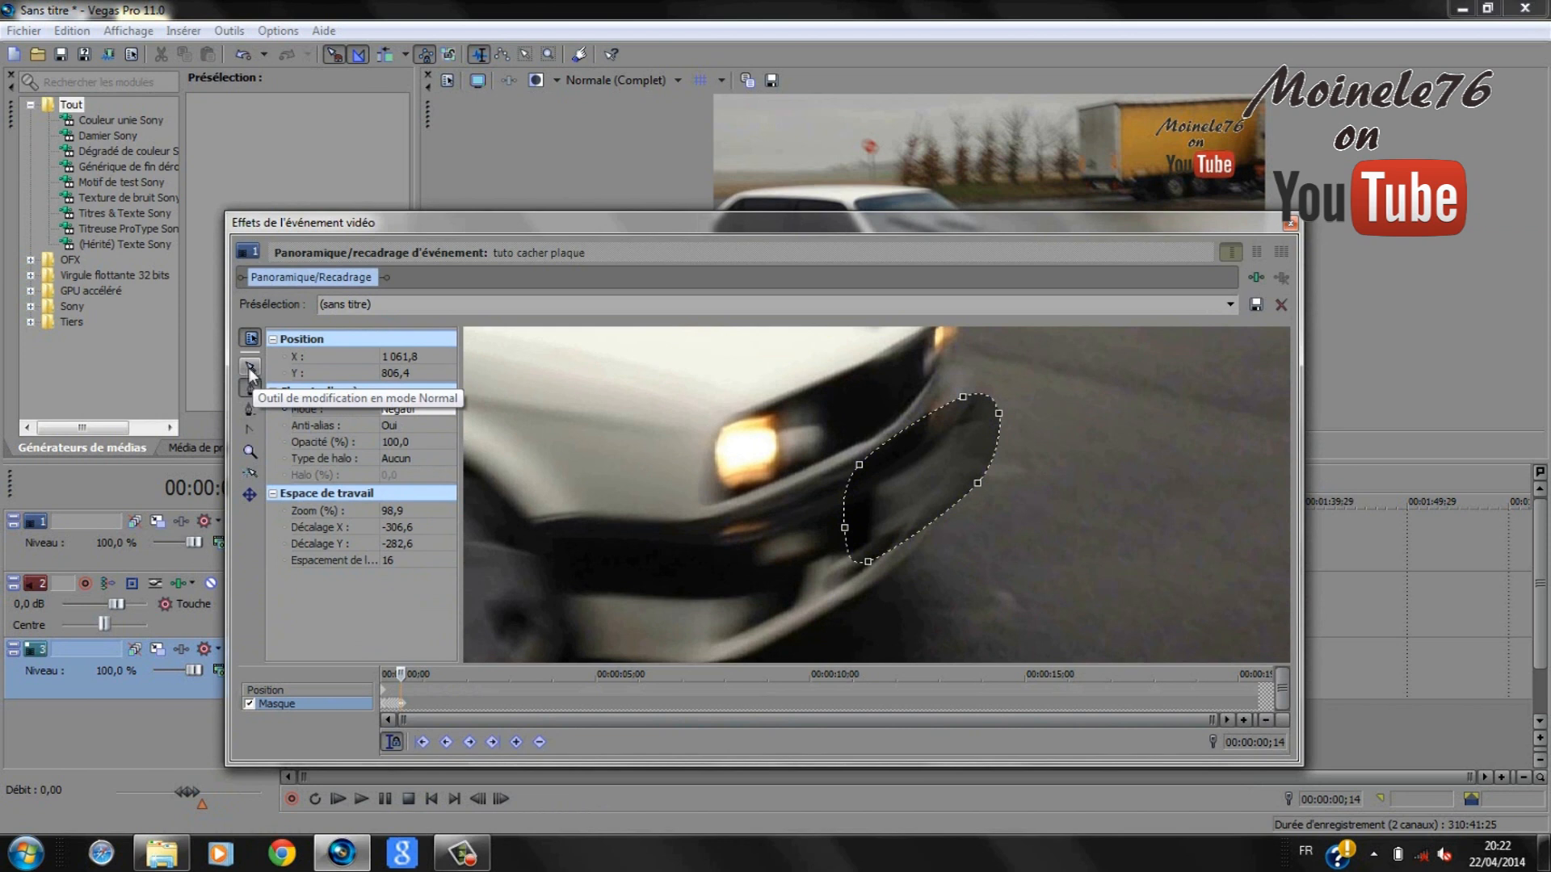
- At 00:00:00;15, move the whole mask over the licence plate with the normal edit tool, to about X 1090, Y 807
click(248, 370)
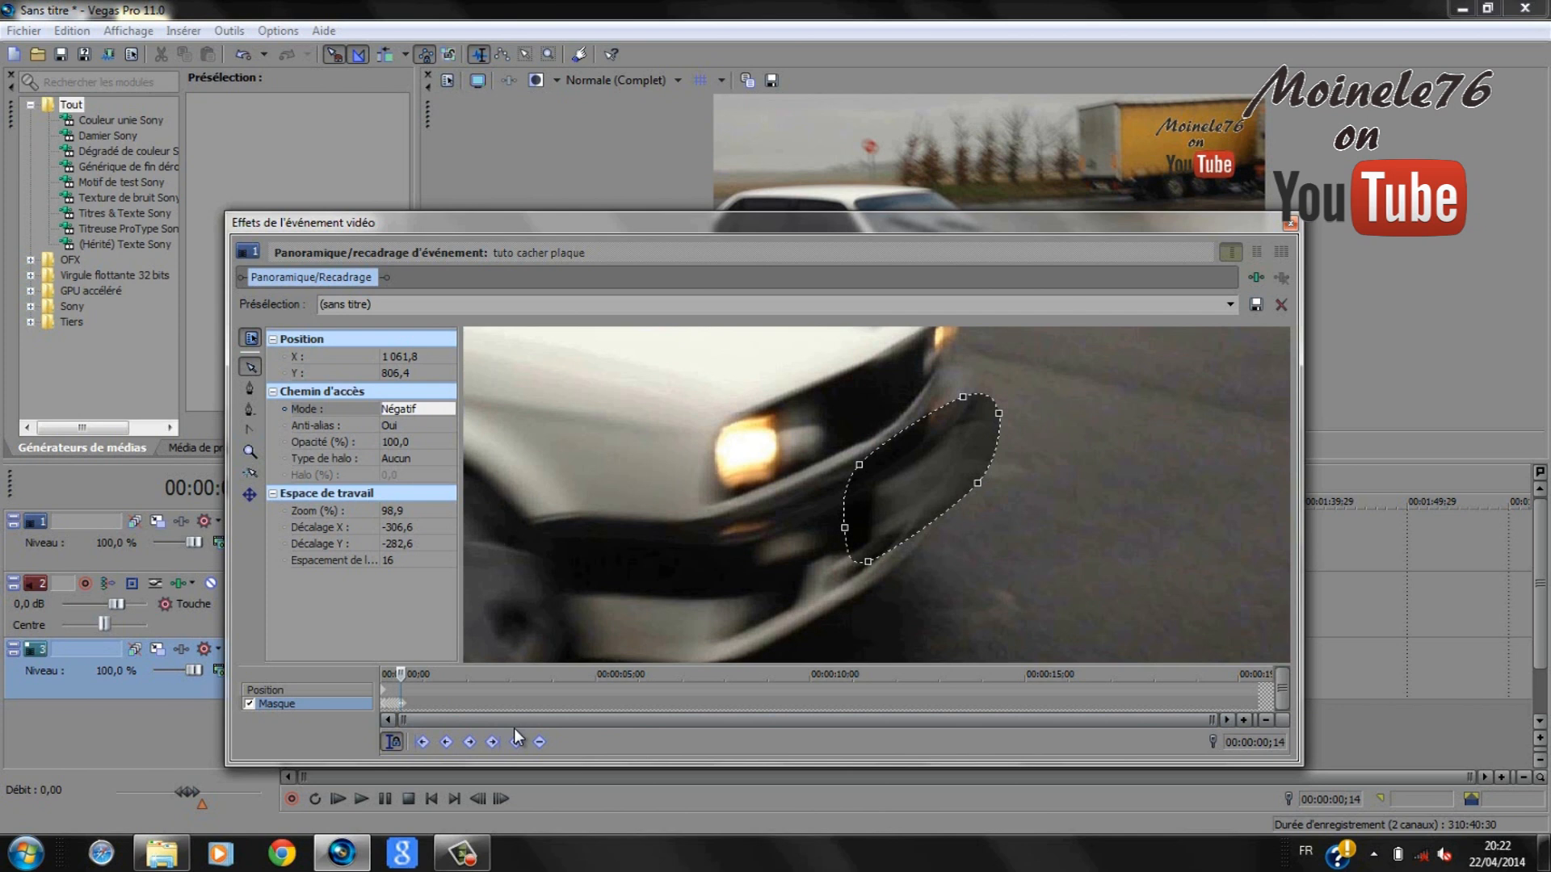
key(Right)
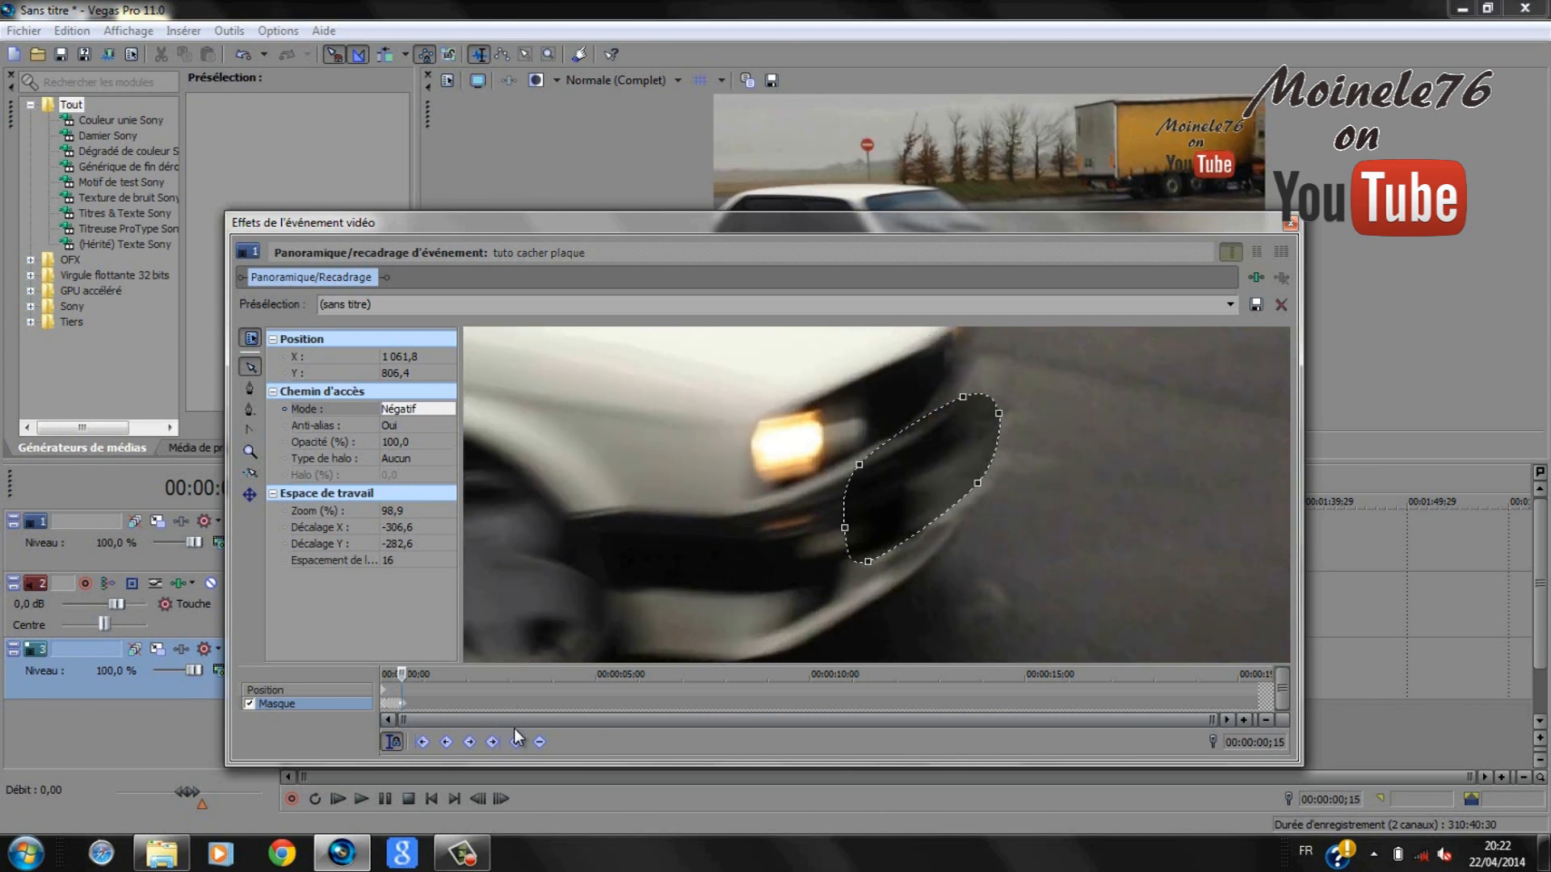
click(848, 539)
double_click(845, 531)
drag(846, 532, 881, 533)
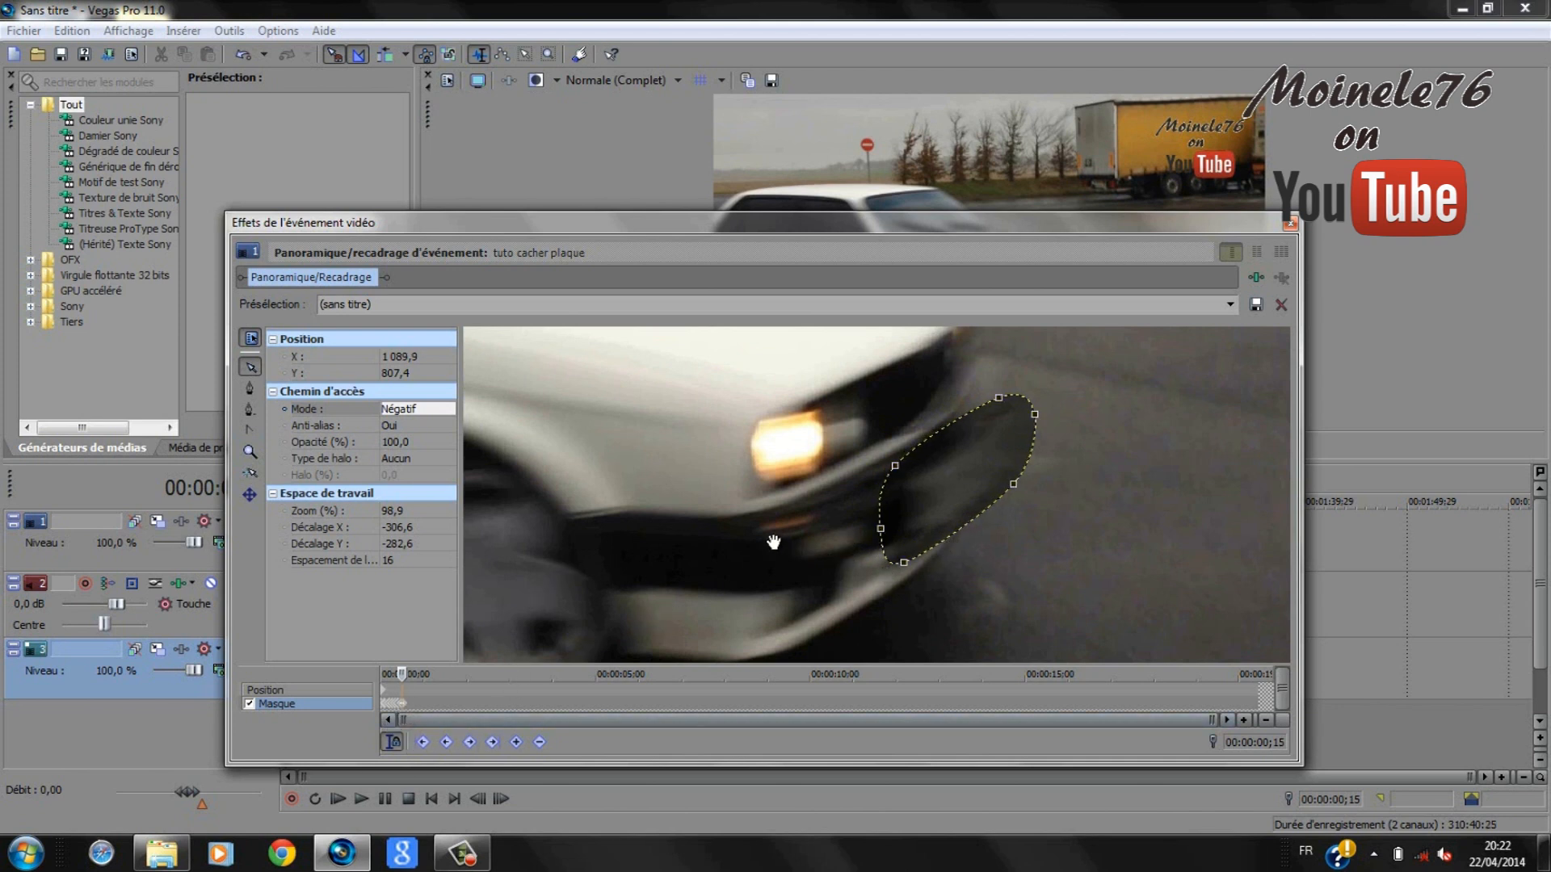
- Move the whole mask to about X 1129, Y 790 at 00:00:00;16 and to about X 1157, Y 794 at 00:00:00;17
key(Right)
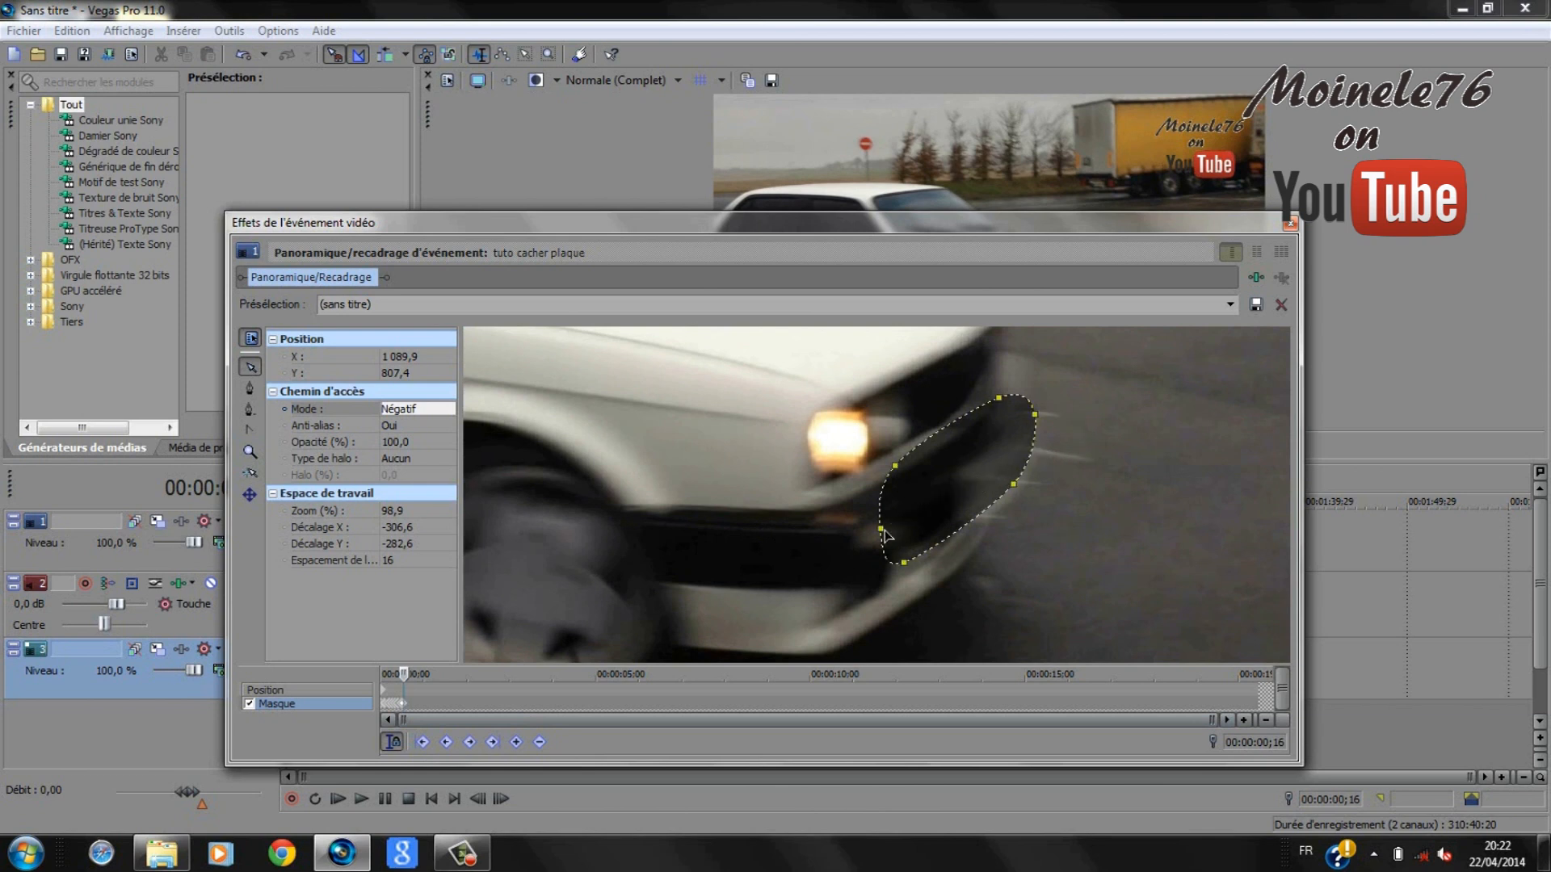
drag(881, 534, 931, 517)
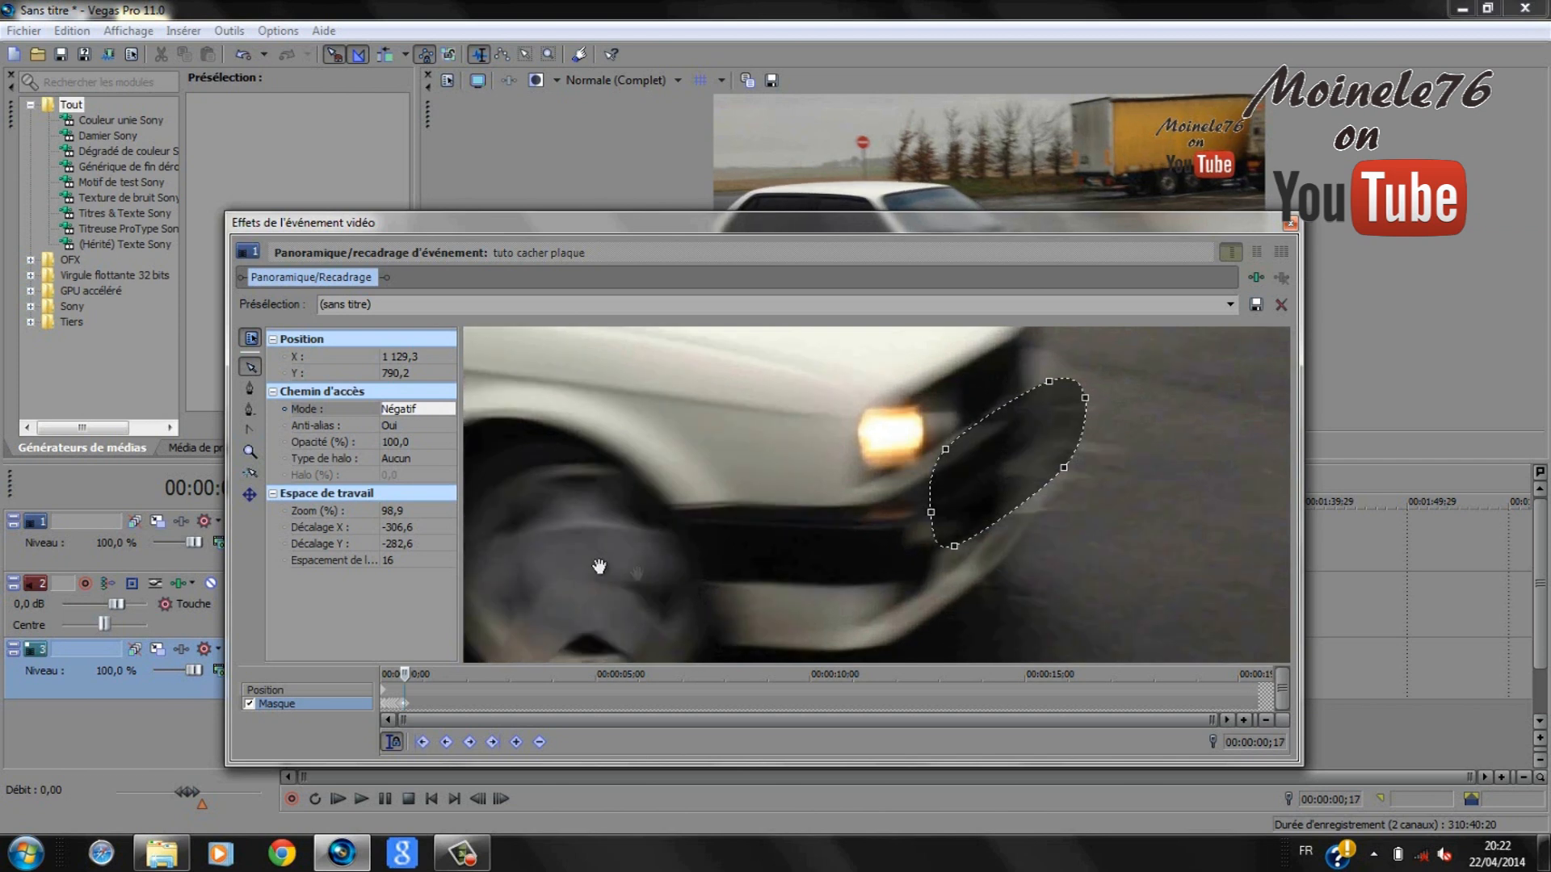
click(930, 515)
drag(930, 515, 967, 517)
- At 00:00:00;18, move the whole mask over the licence plate, to about X 1188, Y 784
click(405, 701)
key(Right)
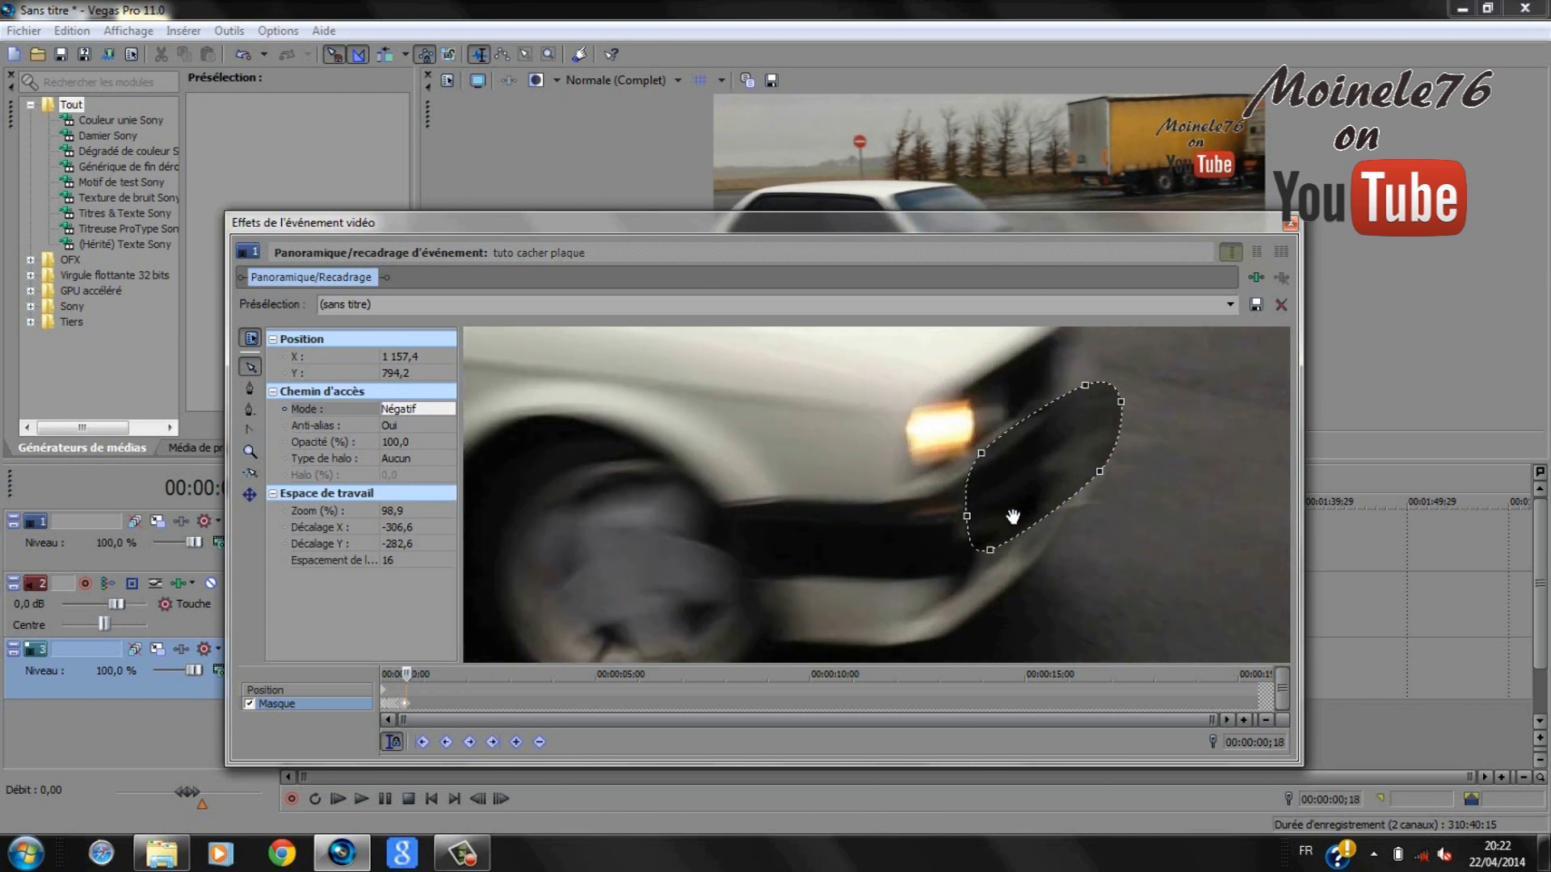
click(972, 523)
drag(987, 516, 1025, 509)
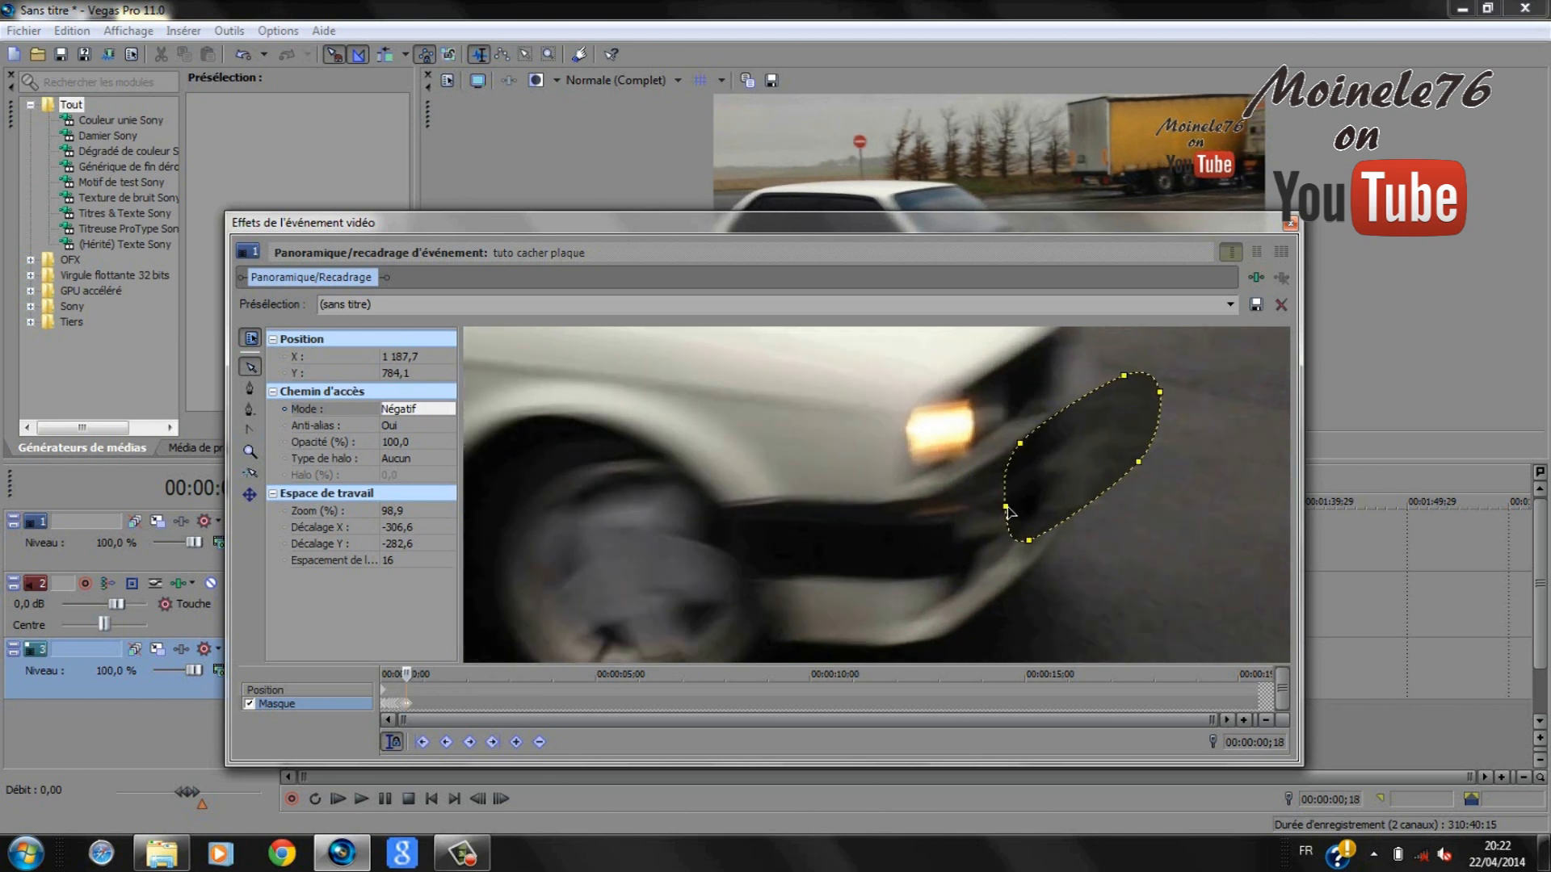
- At 00:00:00;19, move the whole mask over the licence plate, to about X 1213, Y 789
click(410, 708)
click(1007, 511)
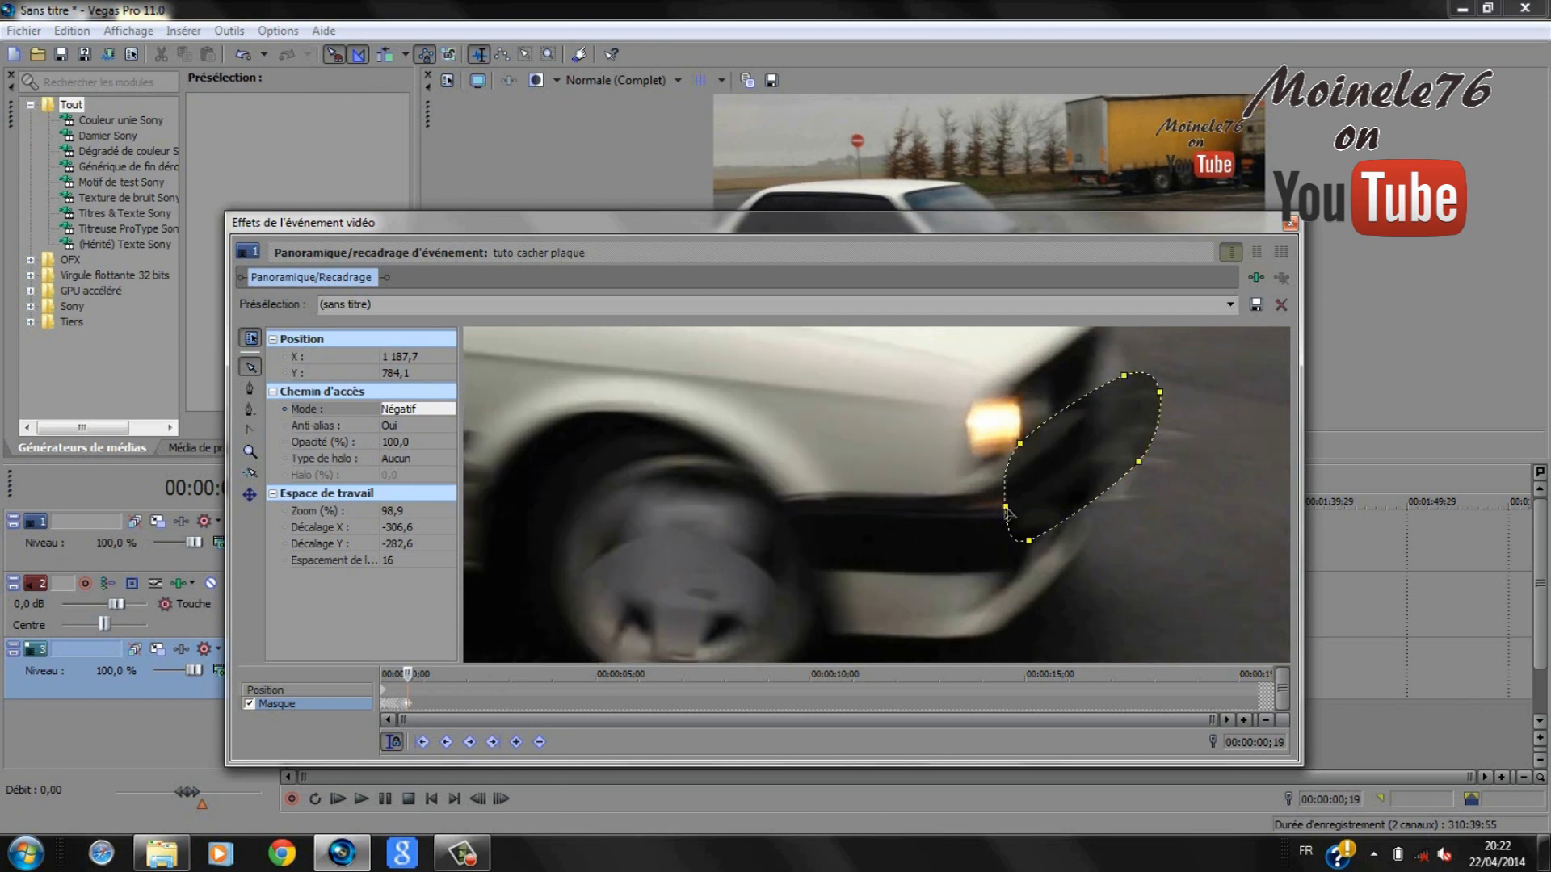
drag(1007, 510, 1038, 515)
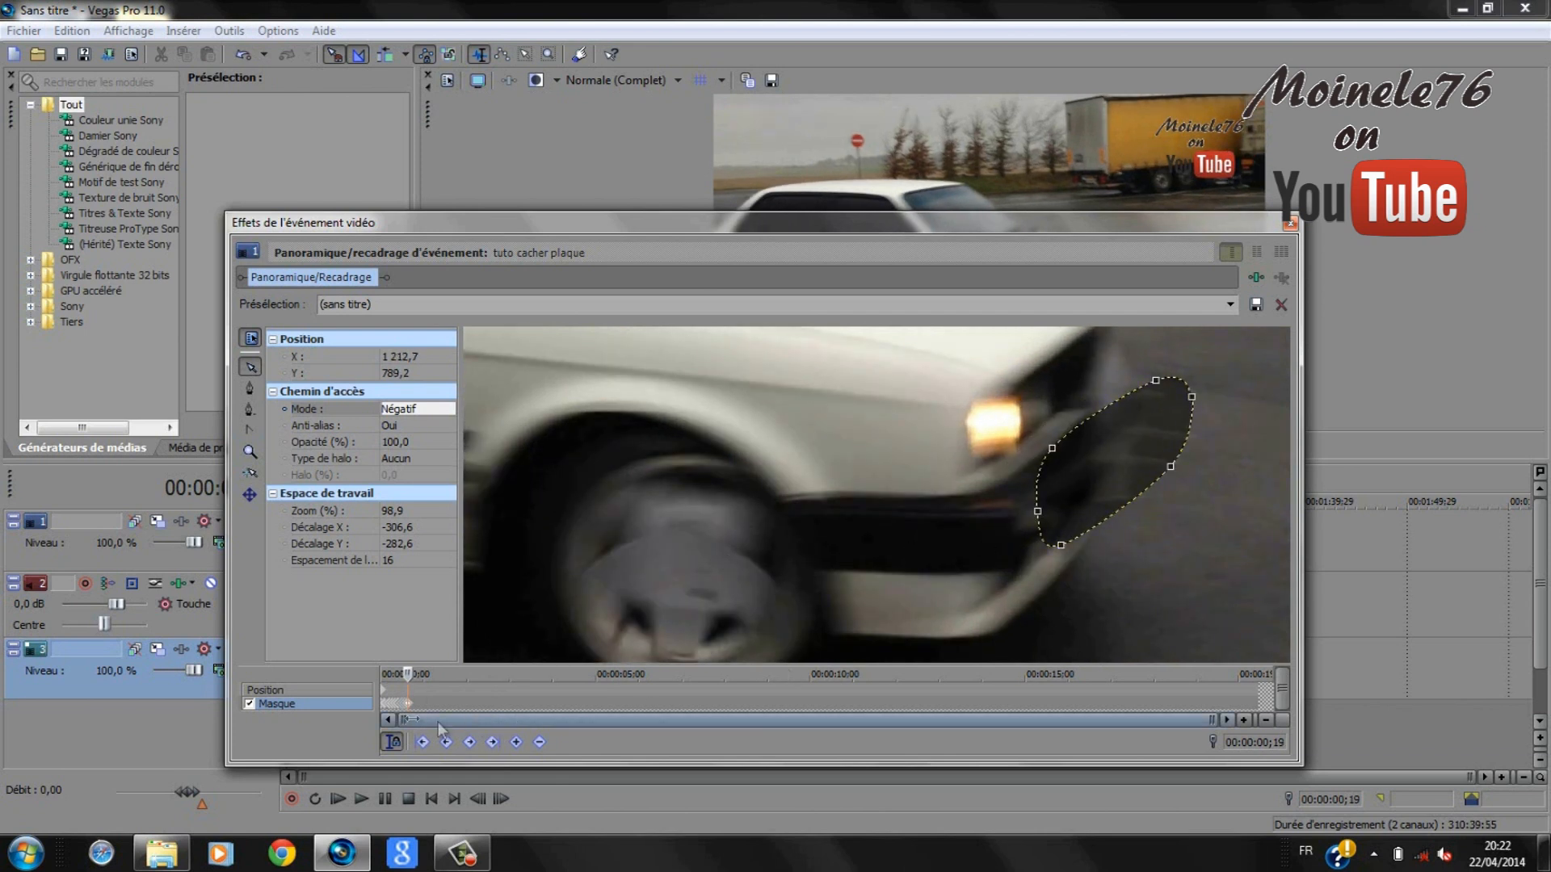
- At 00:00:00;20, move the whole mask over the car's front corner, to about X 1254, Y 779
click(412, 704)
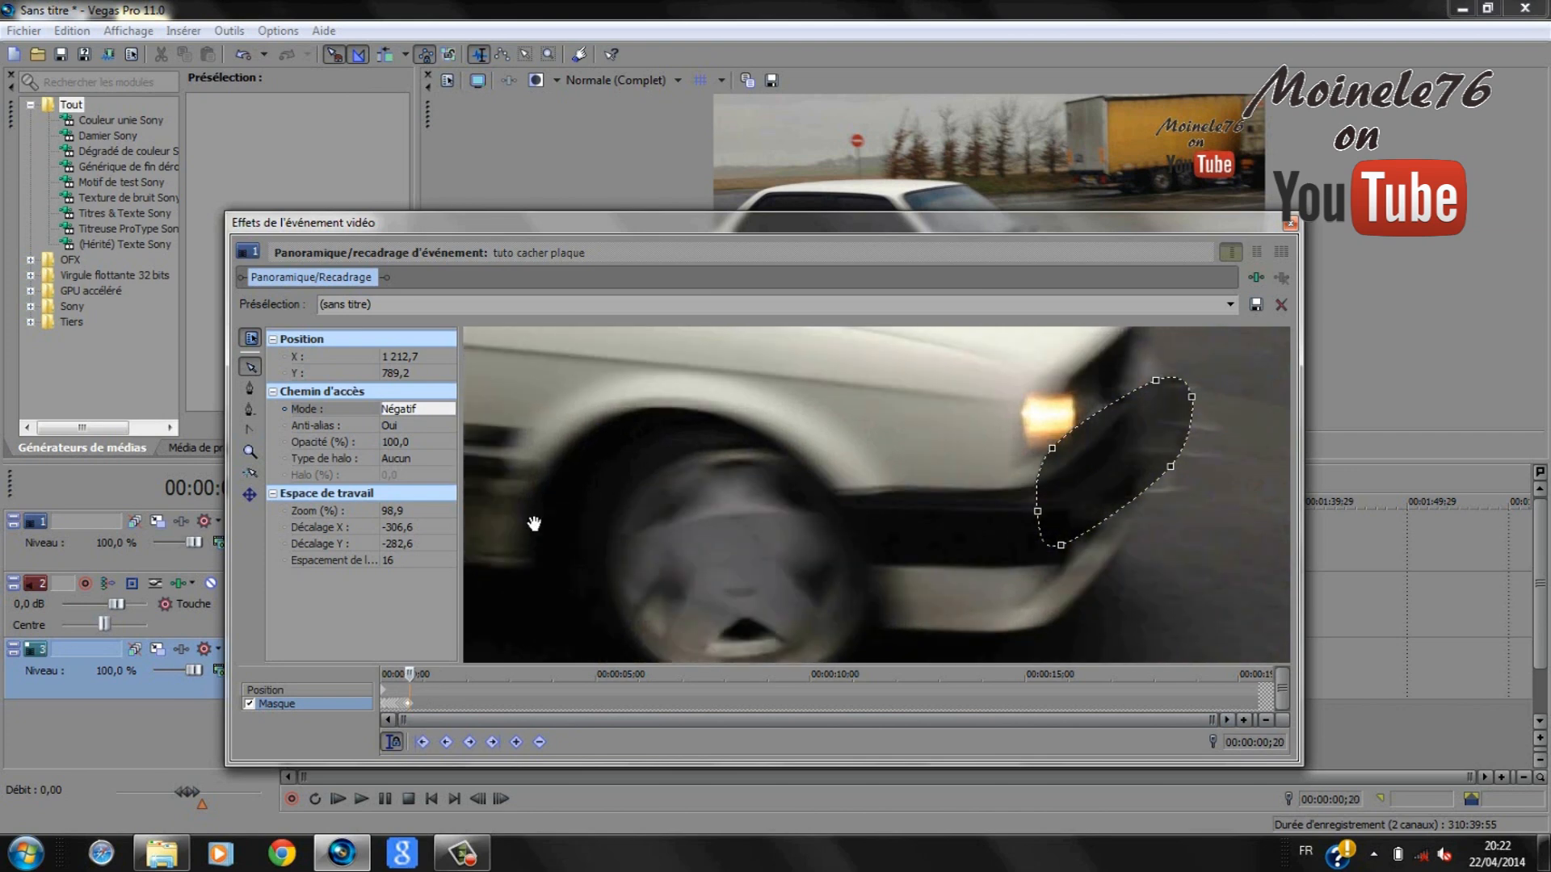
drag(1003, 222, 913, 228)
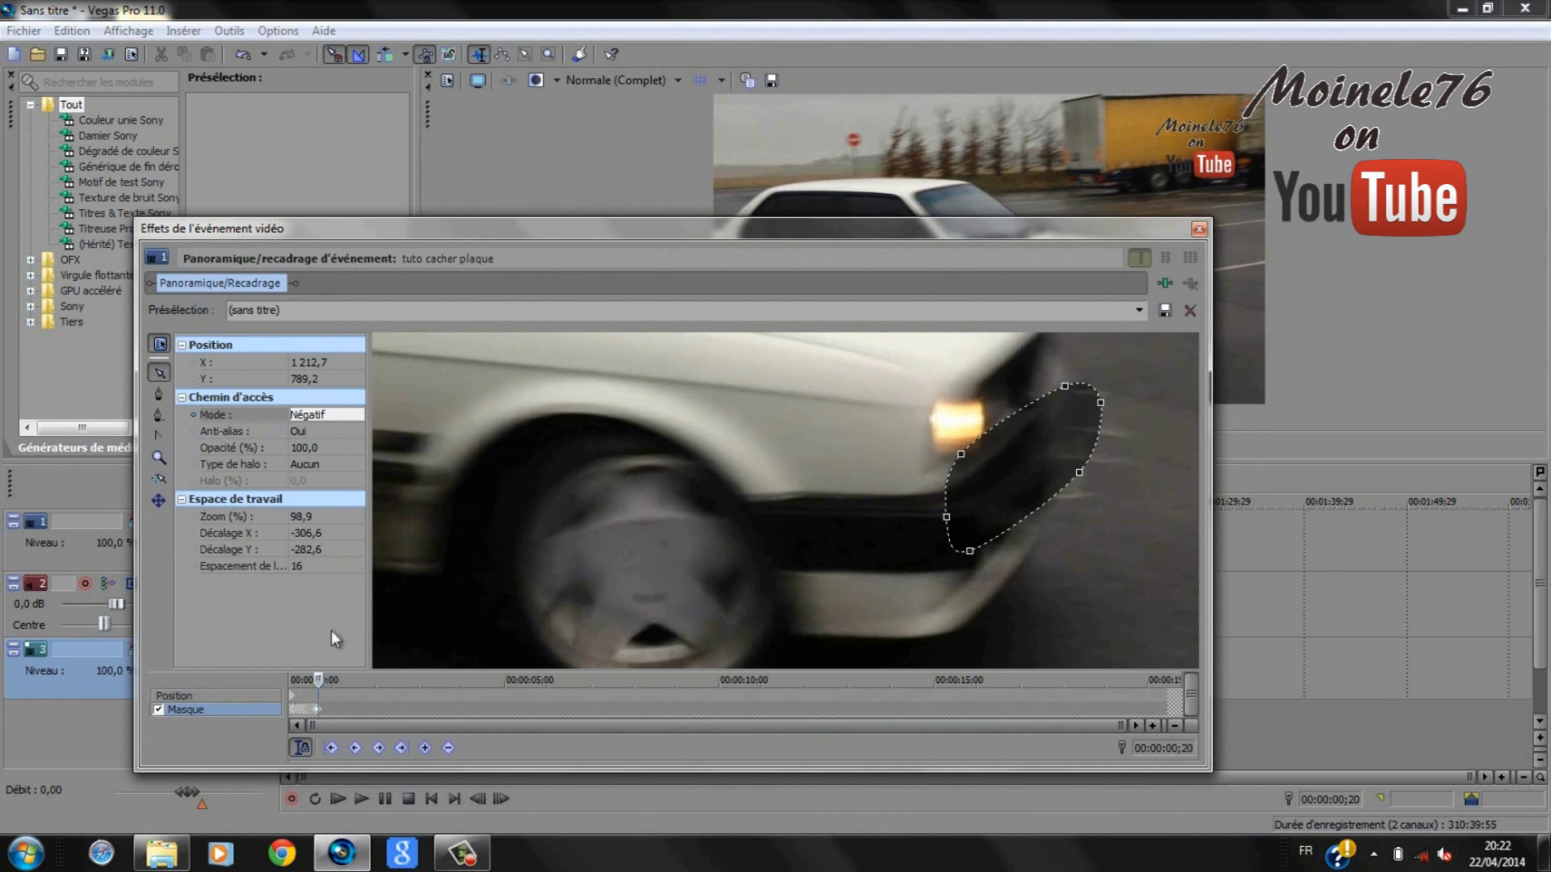
click(945, 523)
drag(948, 521, 1001, 508)
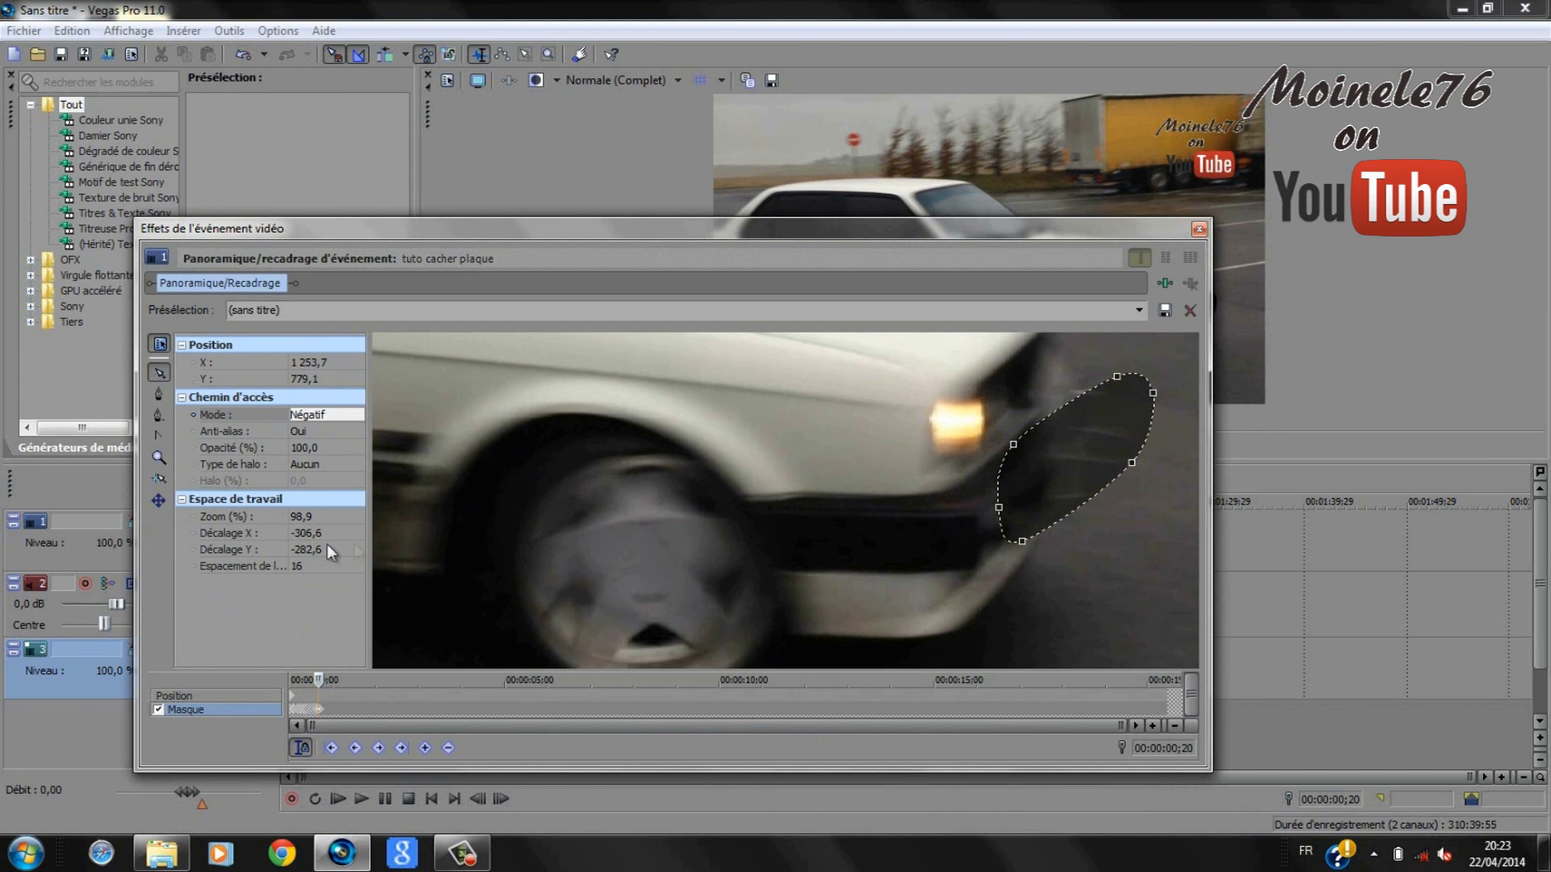
- Delete the mask outline at 00:00:00;20, where the car is turning away
click(159, 416)
click(999, 516)
drag(1021, 226, 1082, 226)
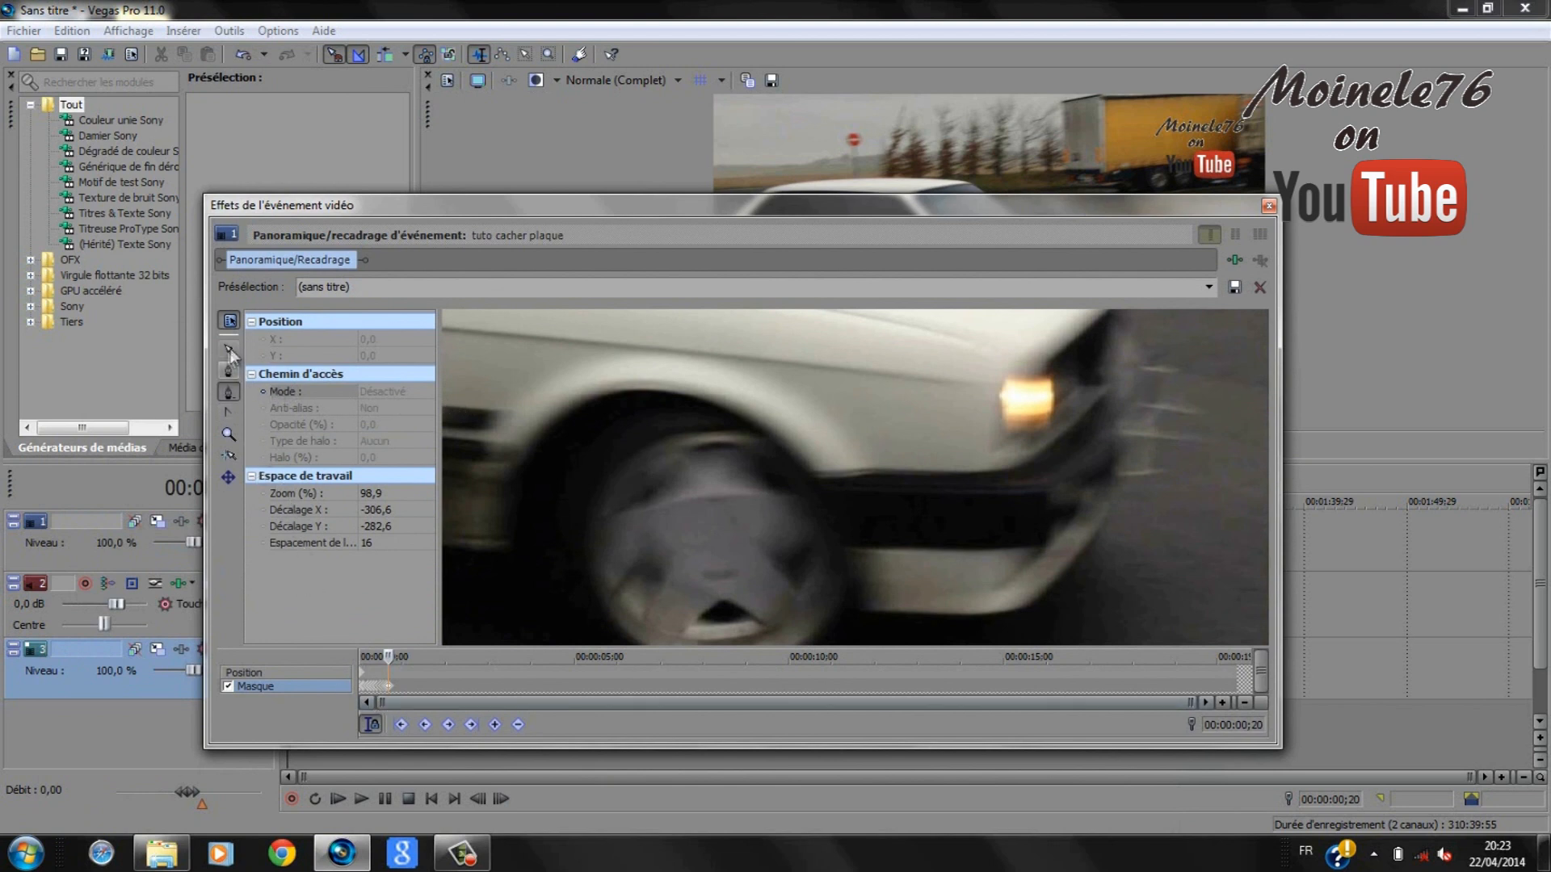
click(227, 372)
- Advance to 00:00:00;21 and move the effects window clear of the video preview to inspect the car
drag(808, 202, 768, 174)
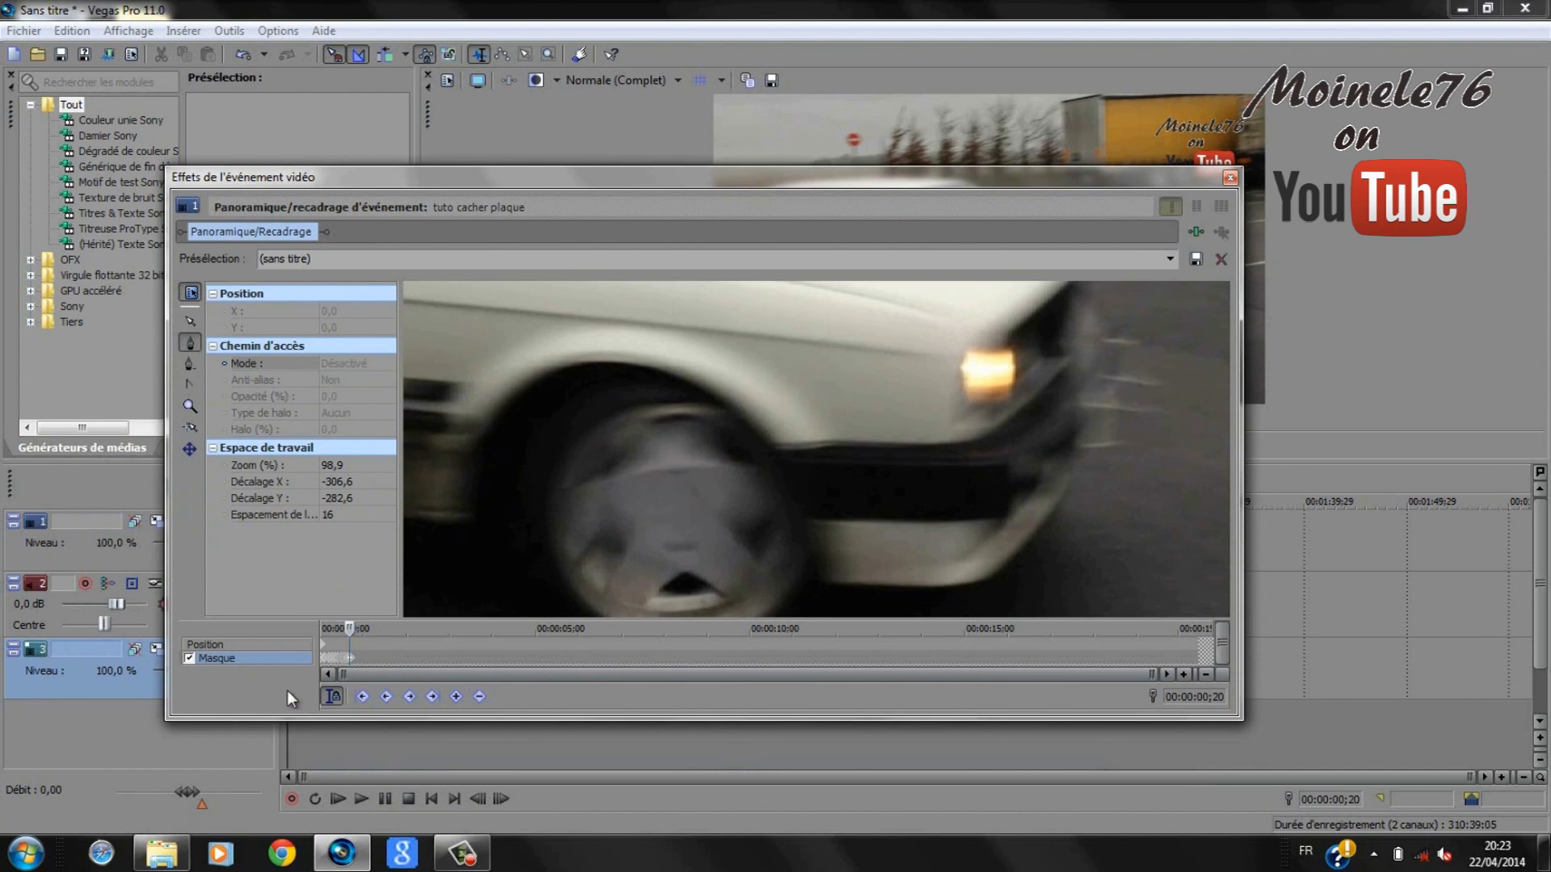
key(Right)
drag(715, 178, 621, 346)
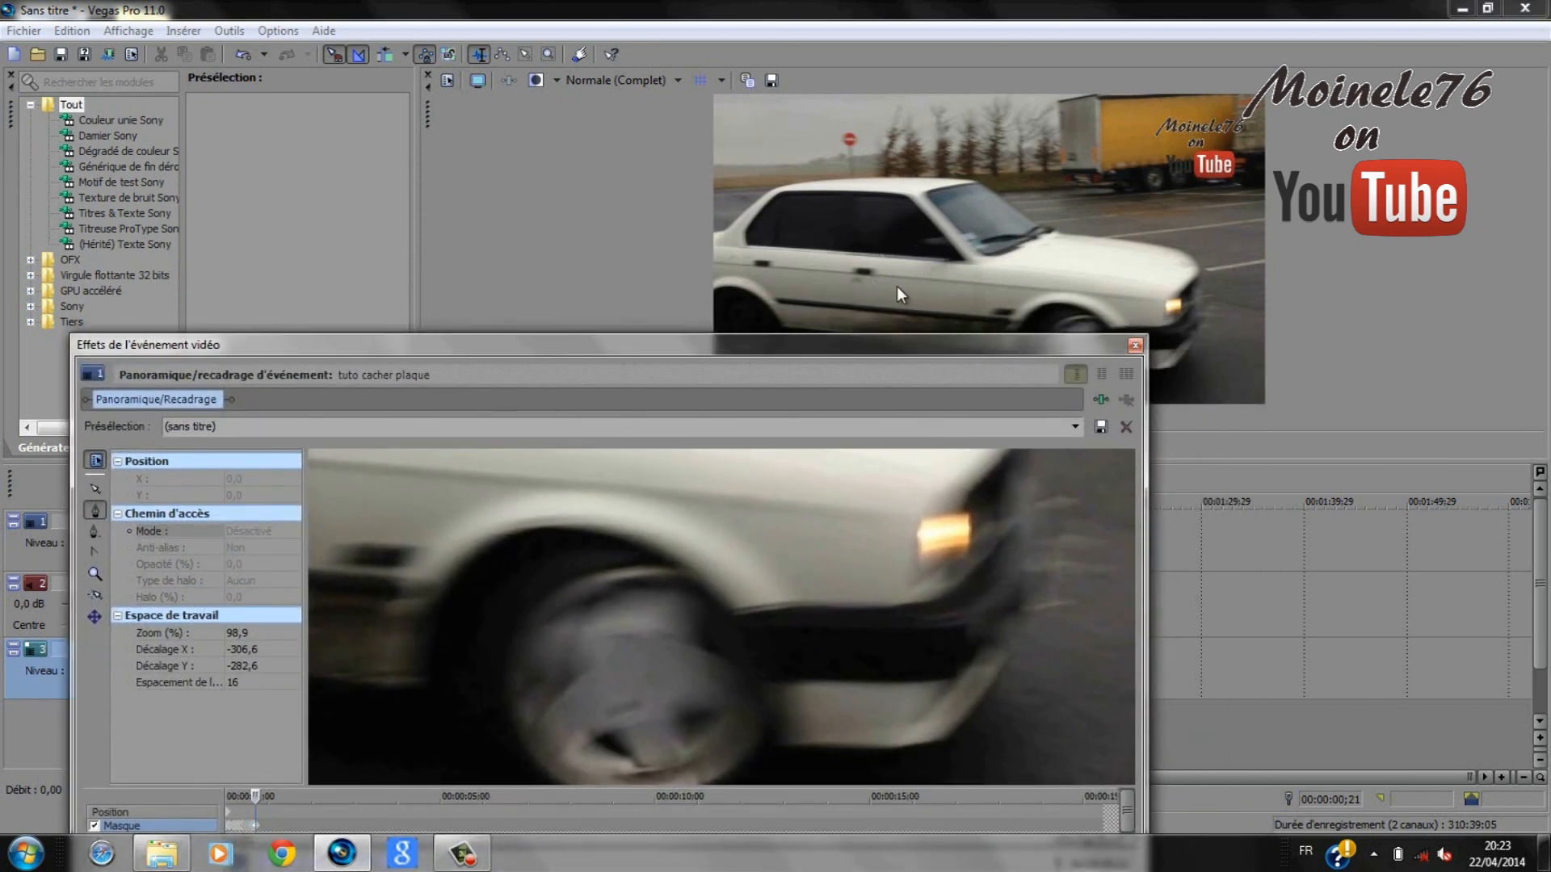
- Examine the clip frame by frame from 00:00:00;21 to 00:00:01;11 to find where the rear licence plate comes into view
key(Right)
key(Right)
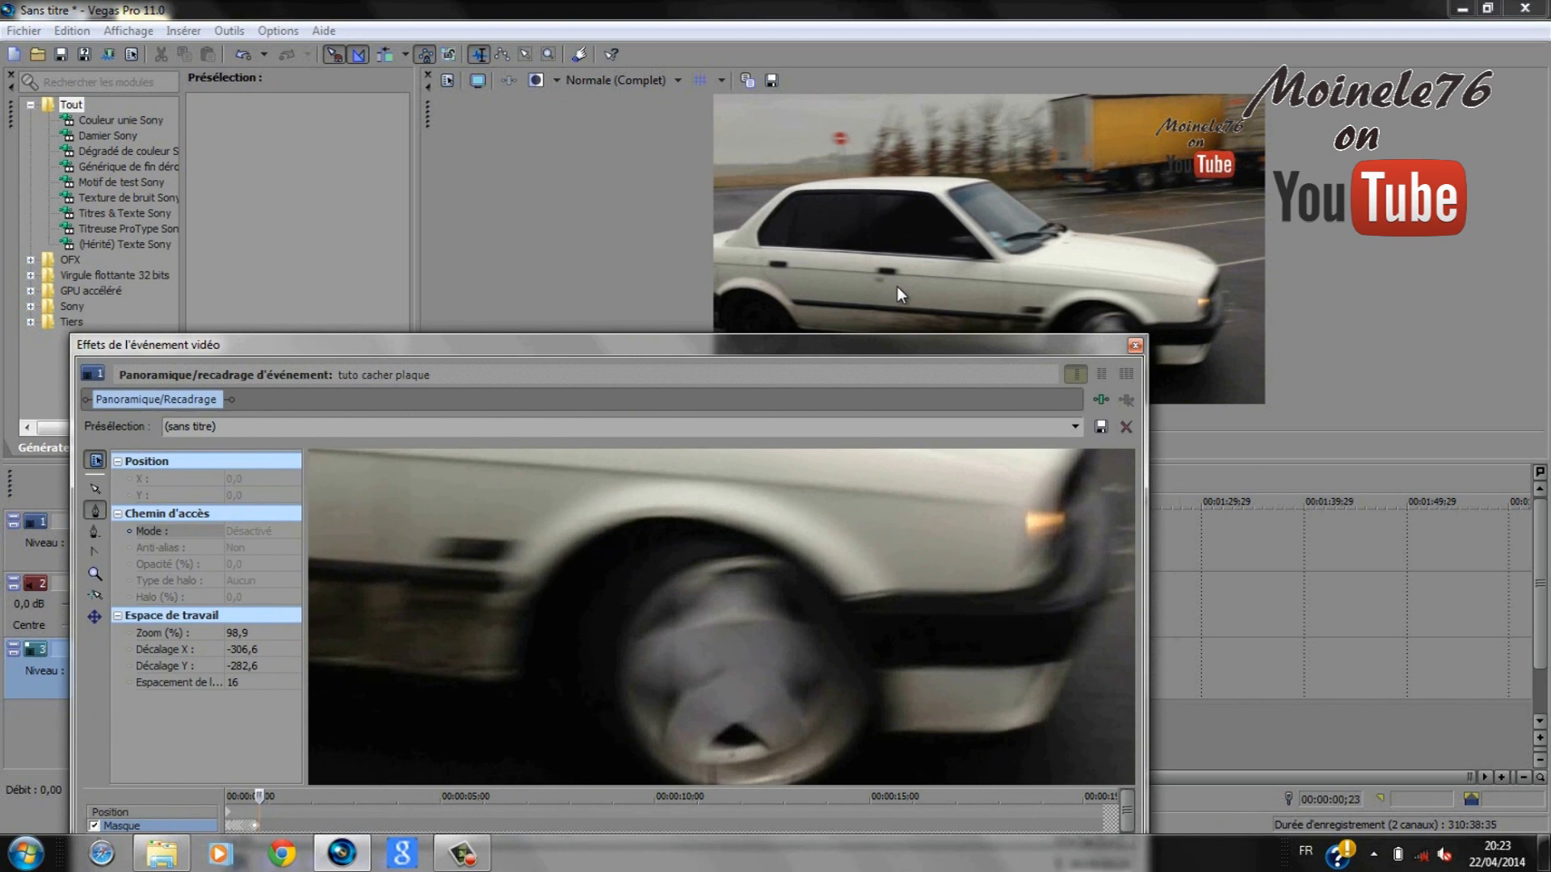
key(Right)
key(Right)
key(Right)
key(Right)
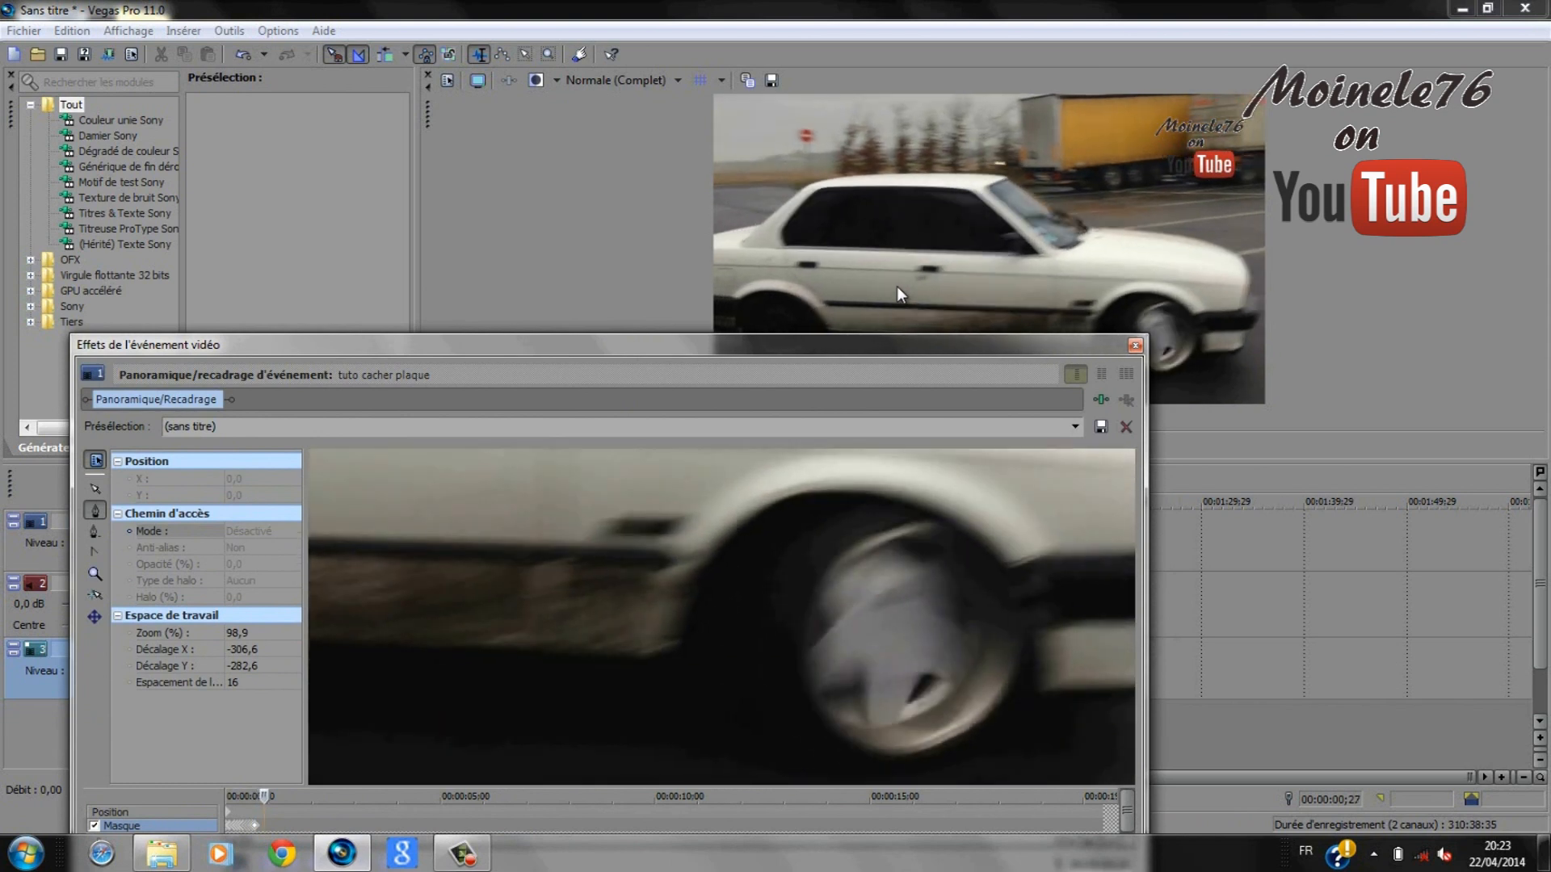
key(Right)
key(Right)
key(Right)
key(Right)
key(Right)
key(Right)
key(Right)
key(Right)
key(Right)
key(Right)
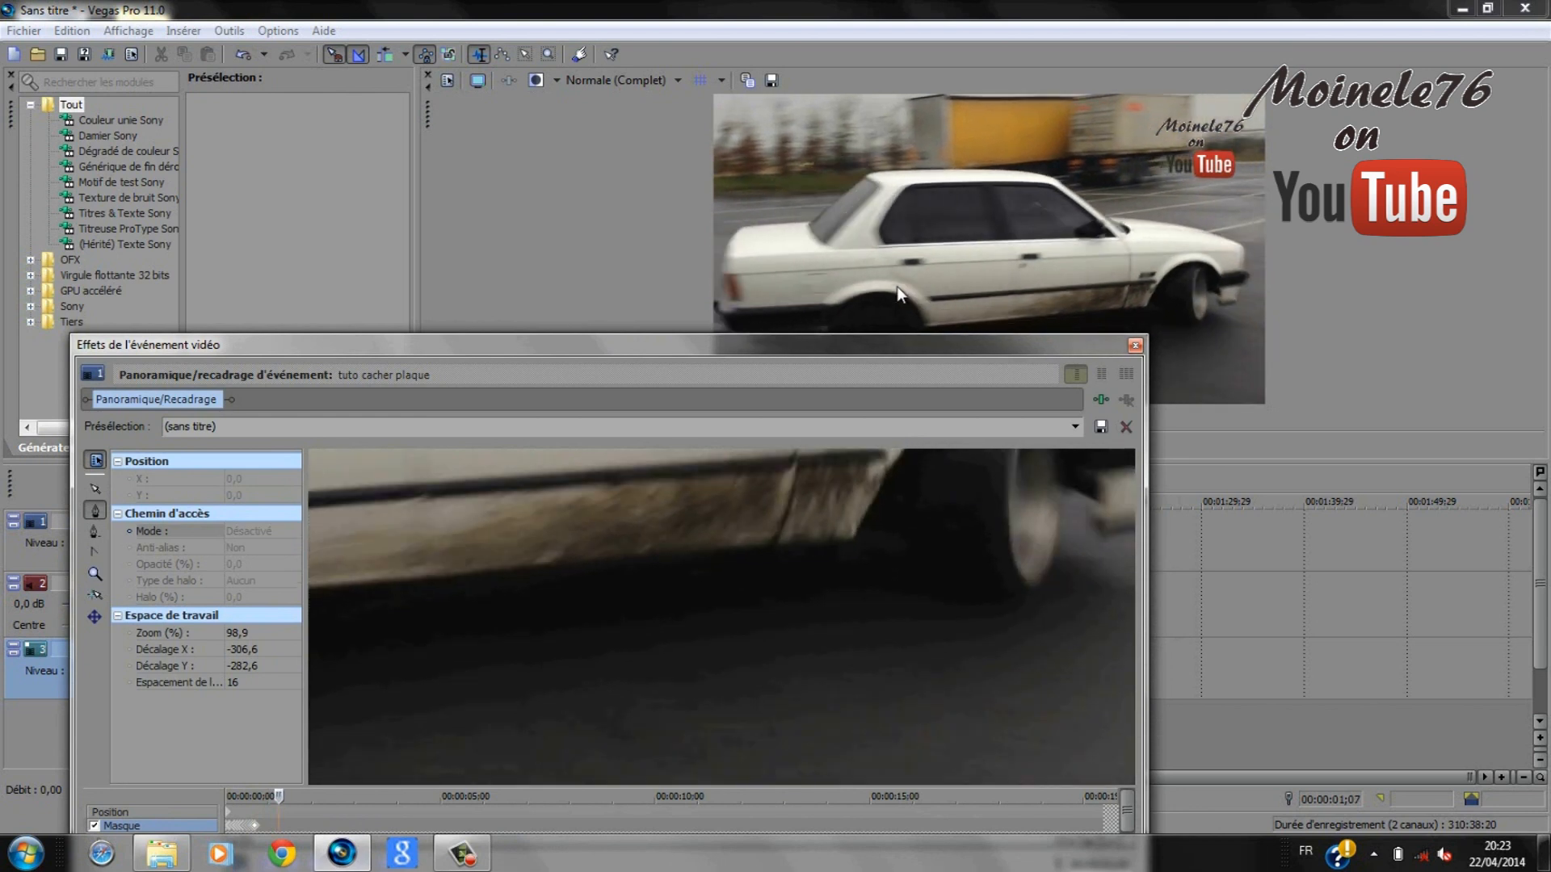
key(Right)
key(Right)
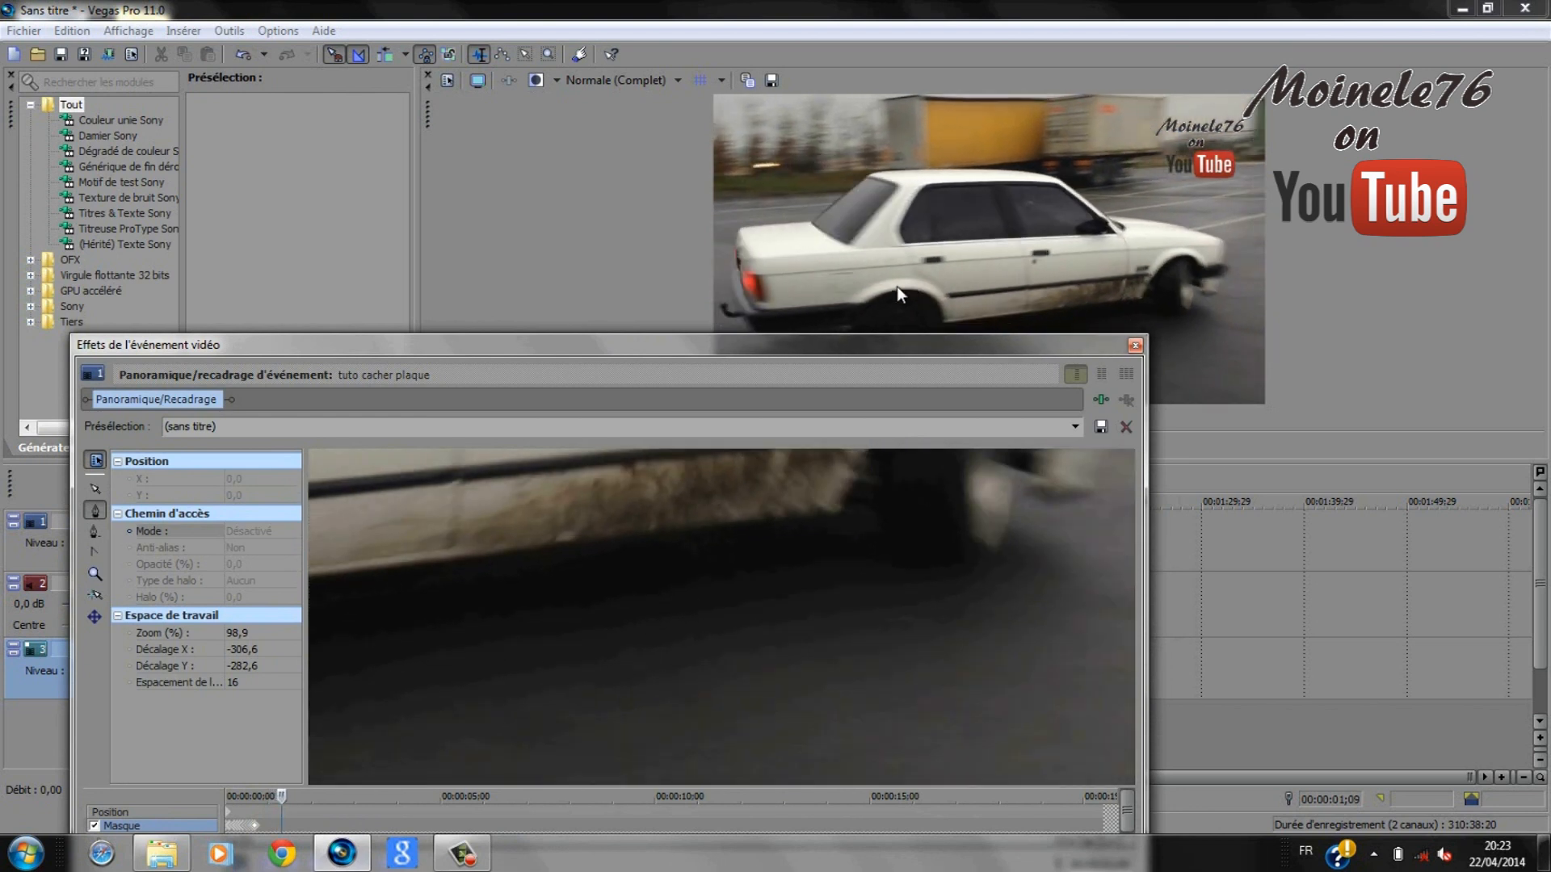
key(Right)
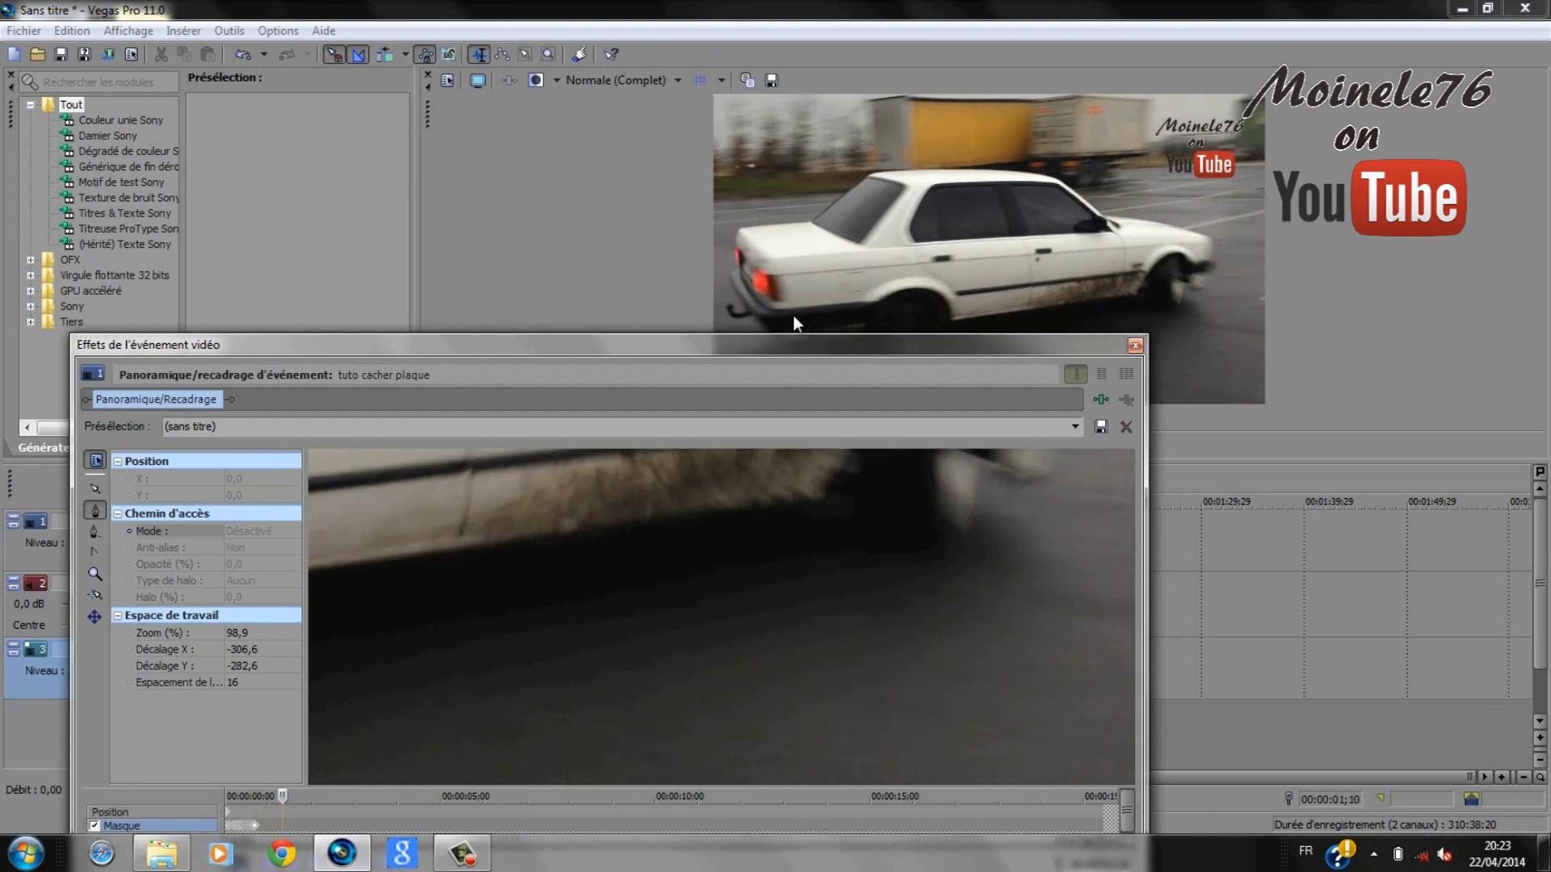
key(Right)
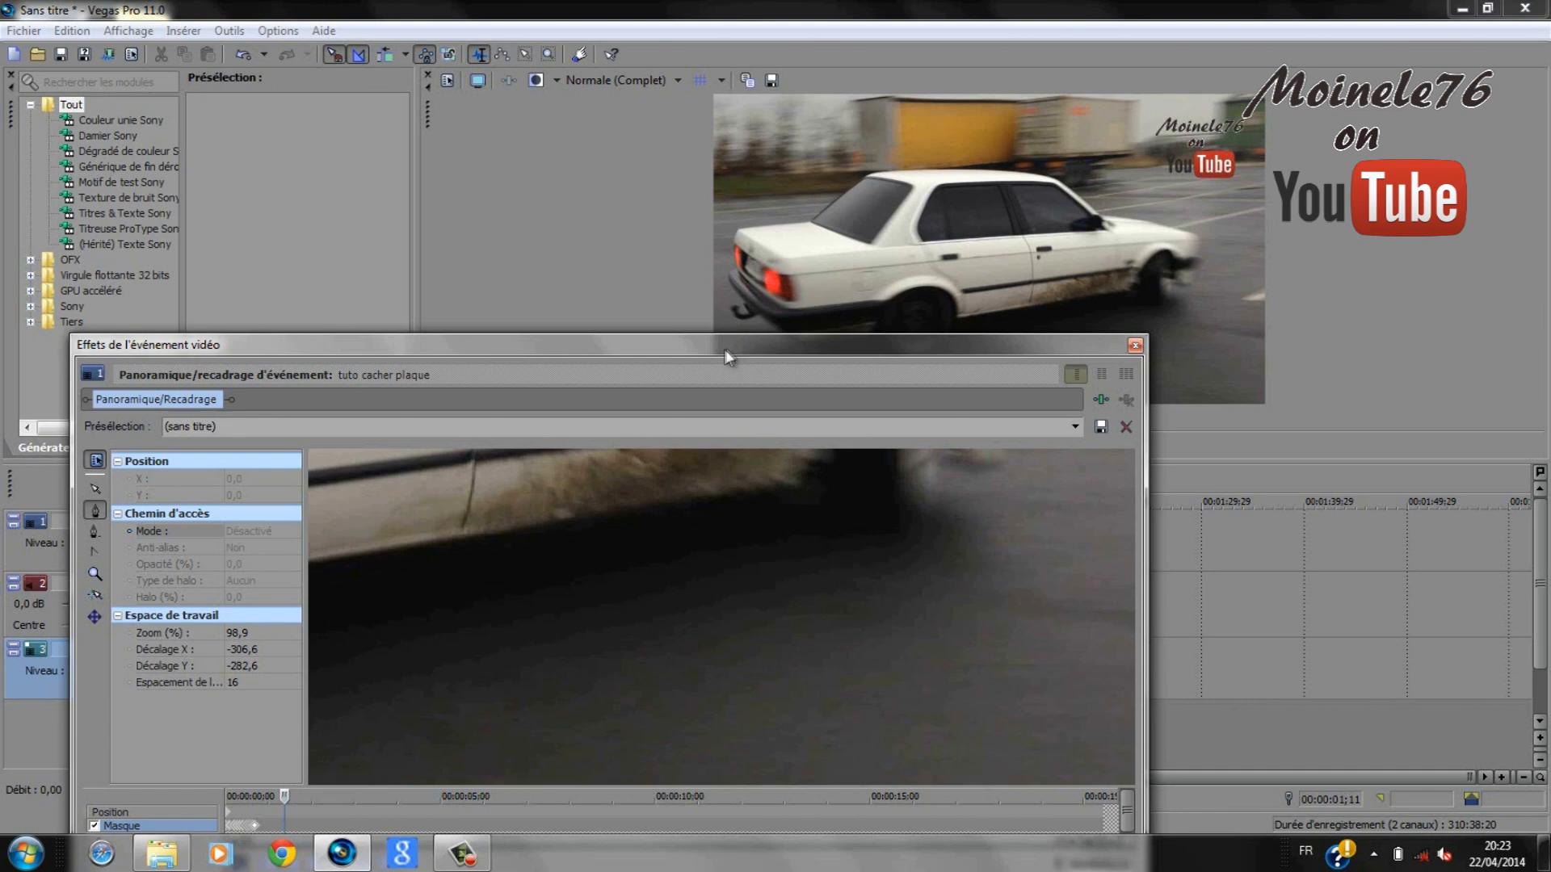
- At 00:00:01;11, draw a closed four-point mask around the licence plate on the car's rear, between the tail lights
drag(730, 341, 764, 149)
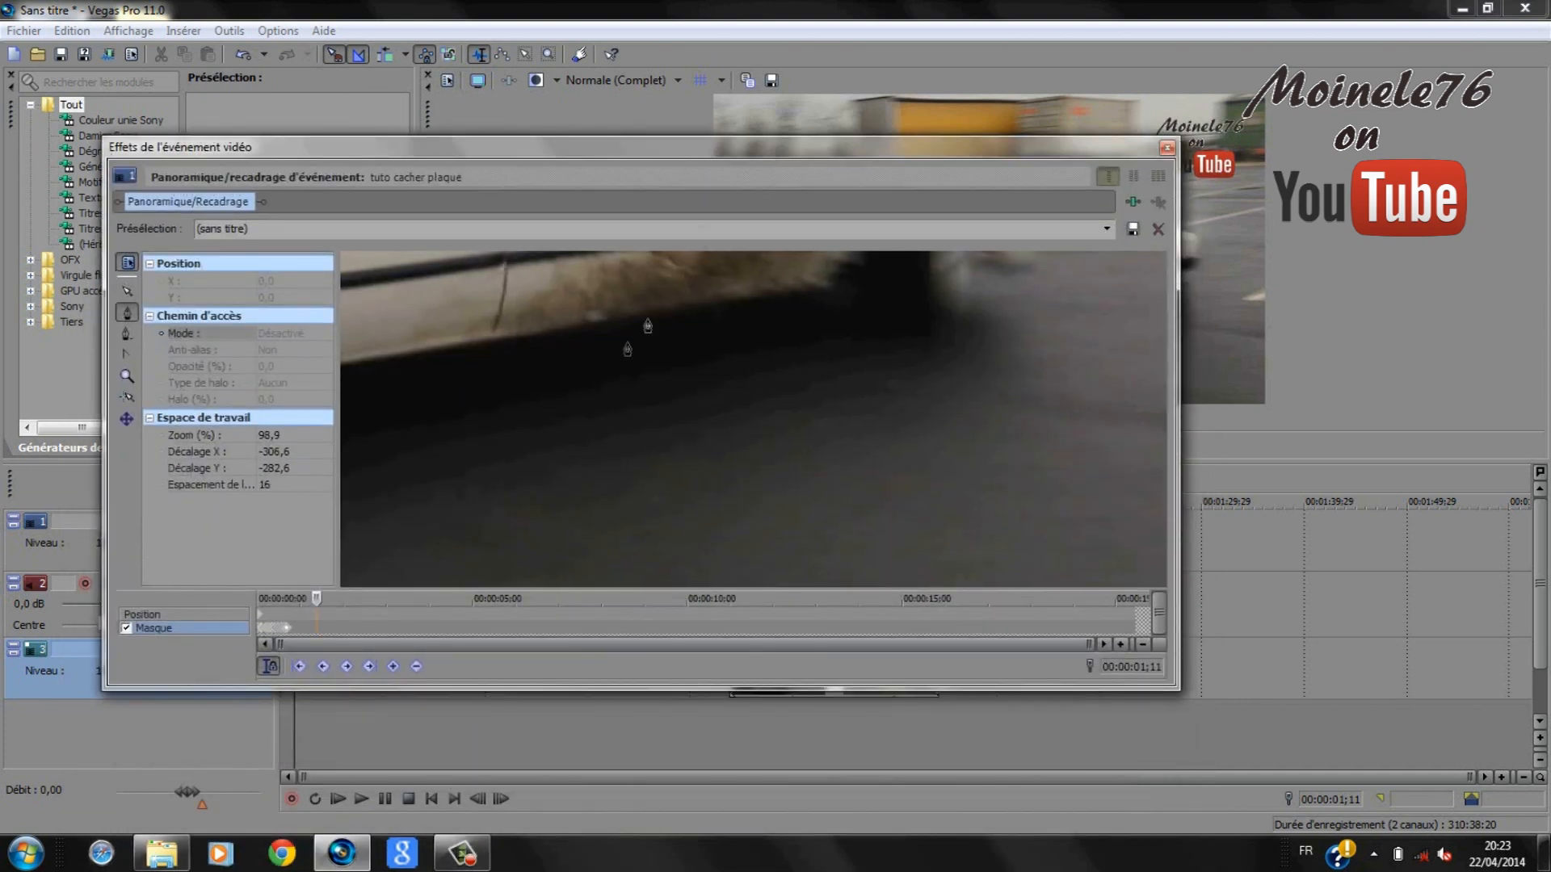
click(125, 288)
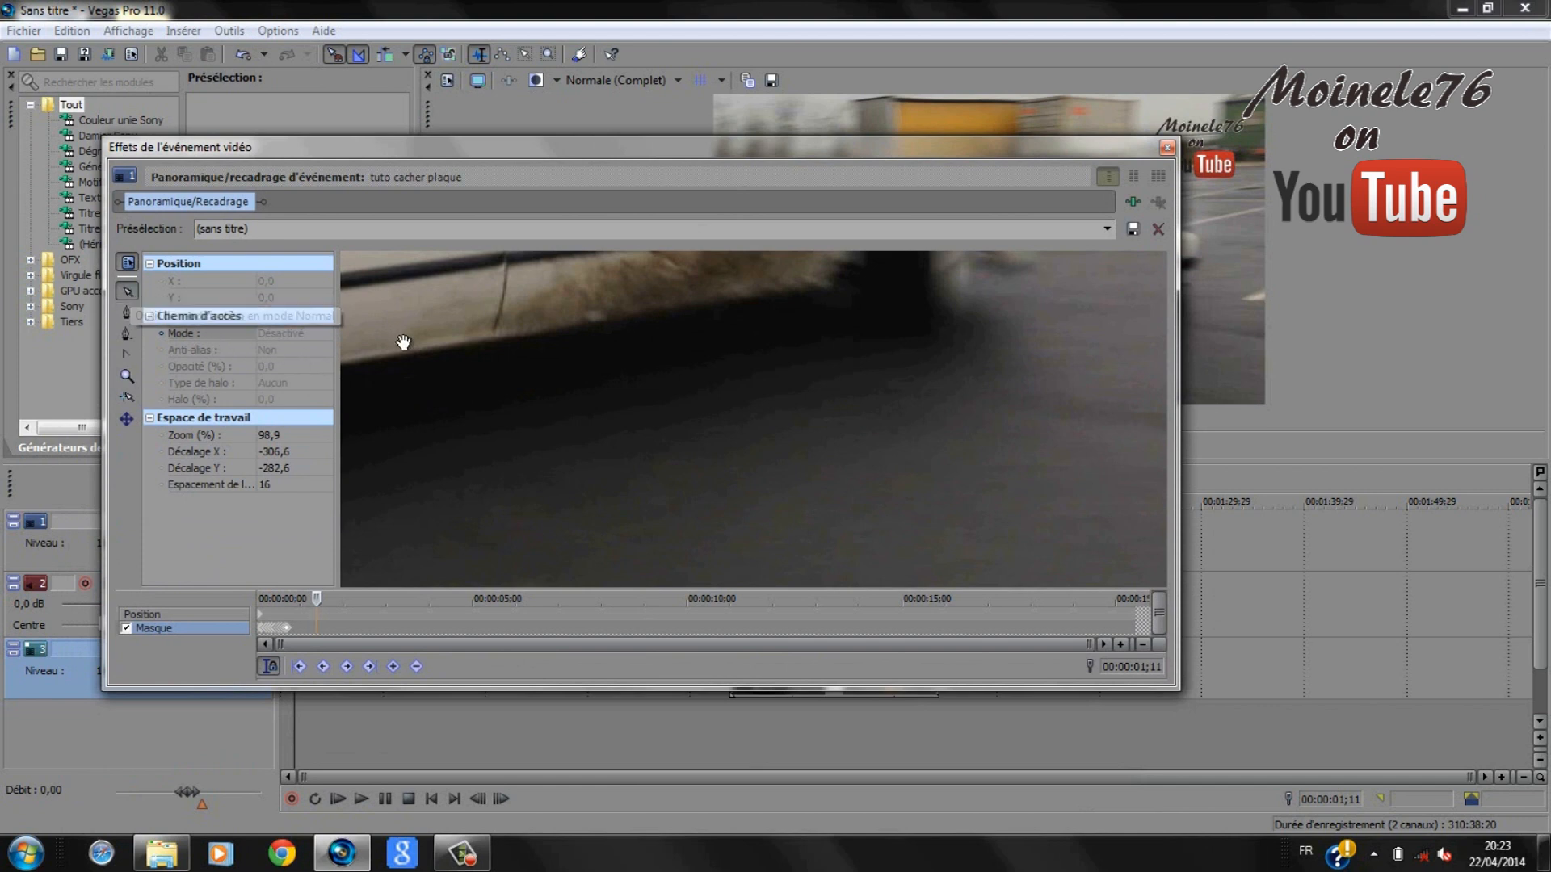
drag(399, 336, 952, 439)
drag(429, 336, 996, 404)
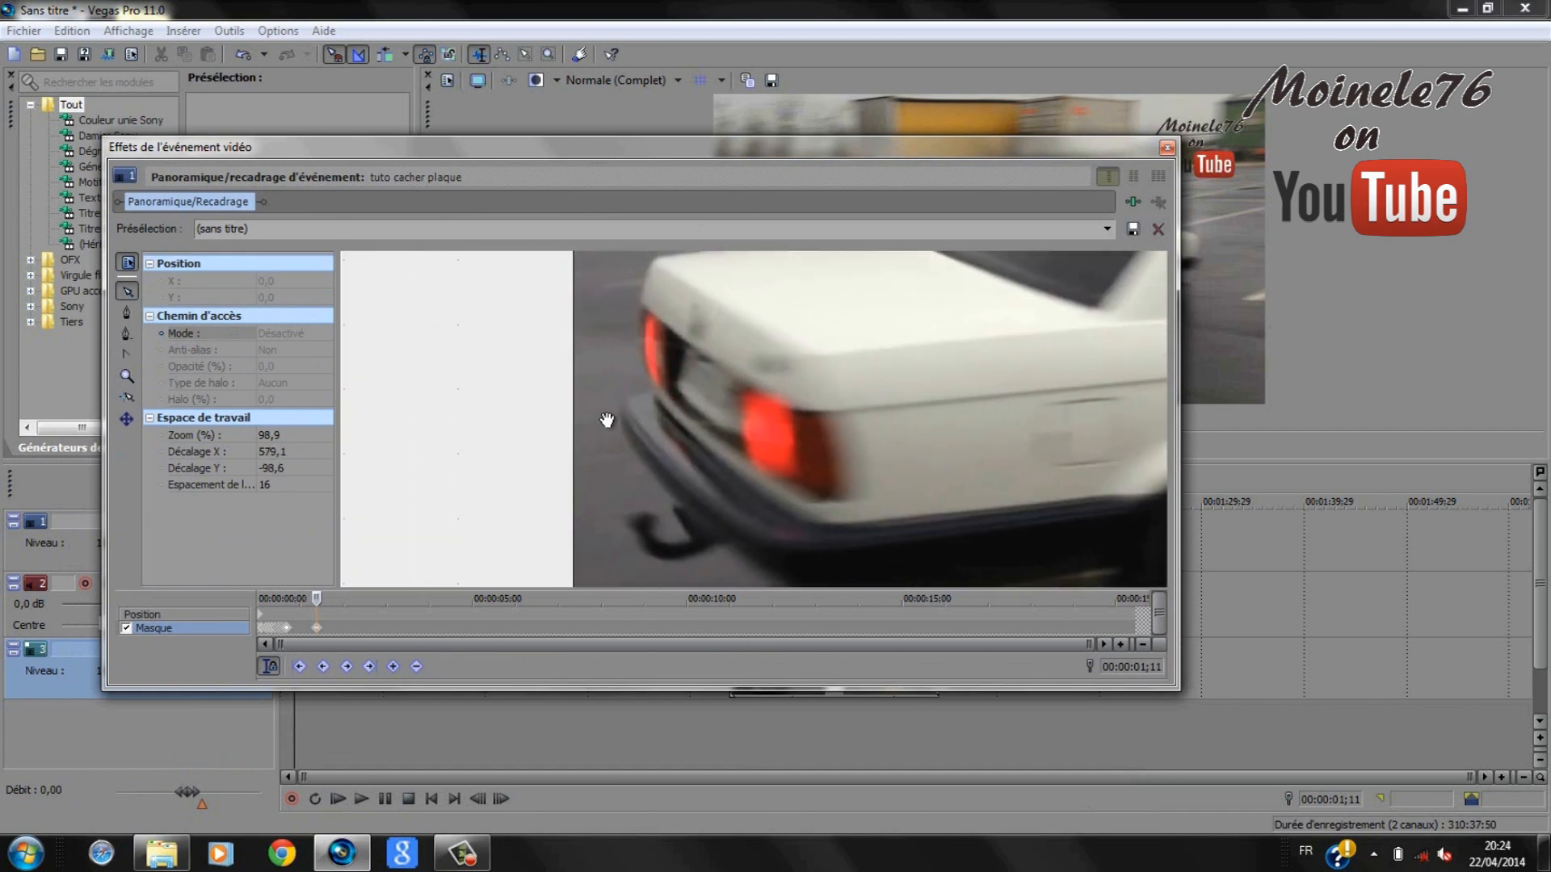
click(126, 311)
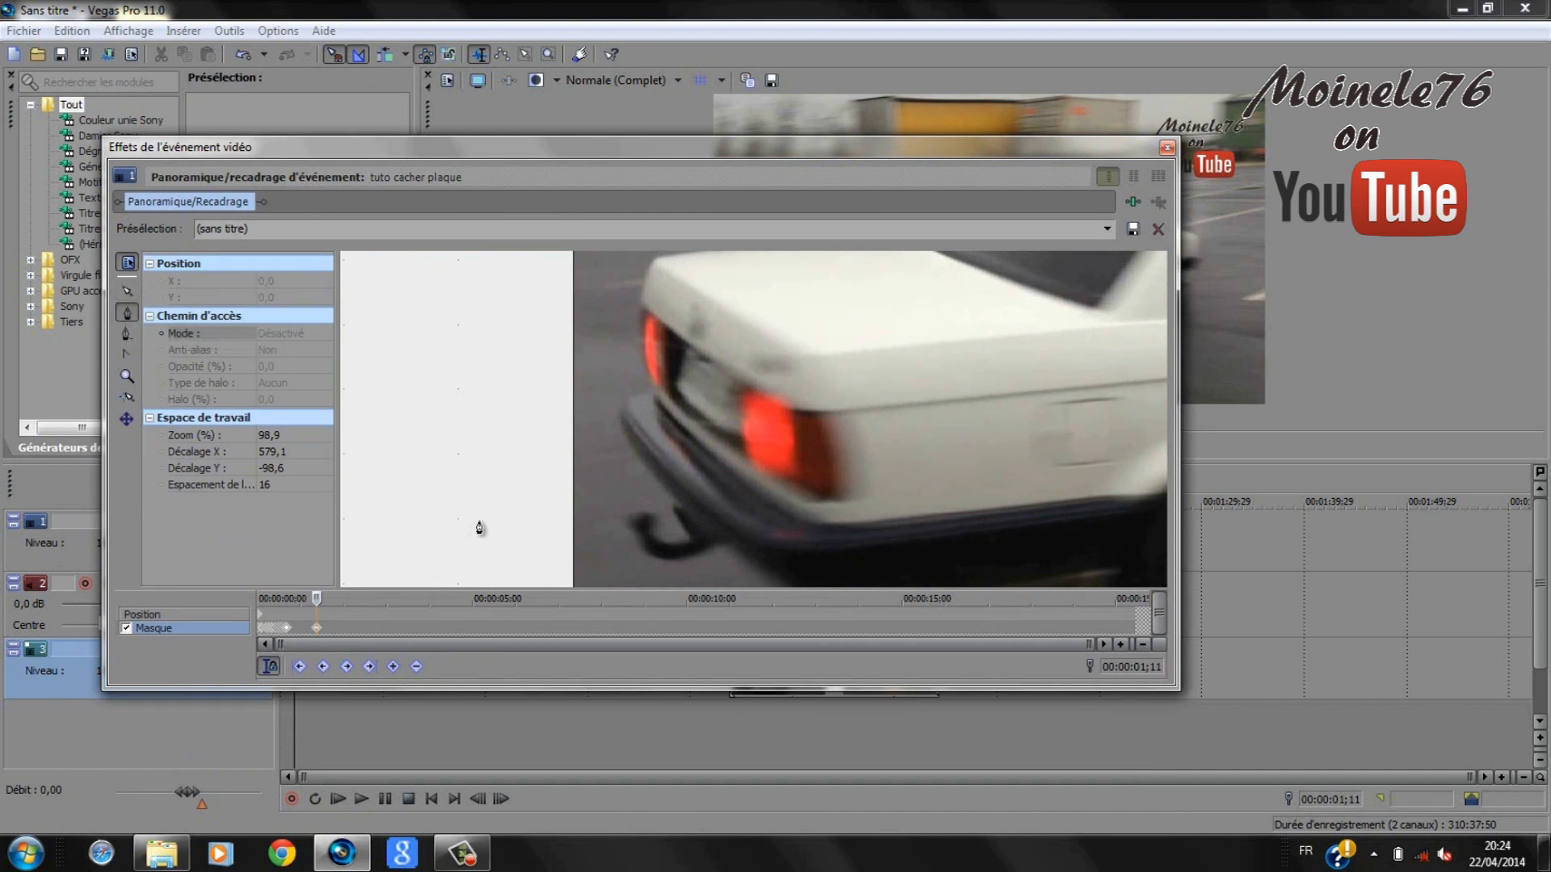
click(665, 310)
click(755, 374)
click(746, 476)
click(663, 415)
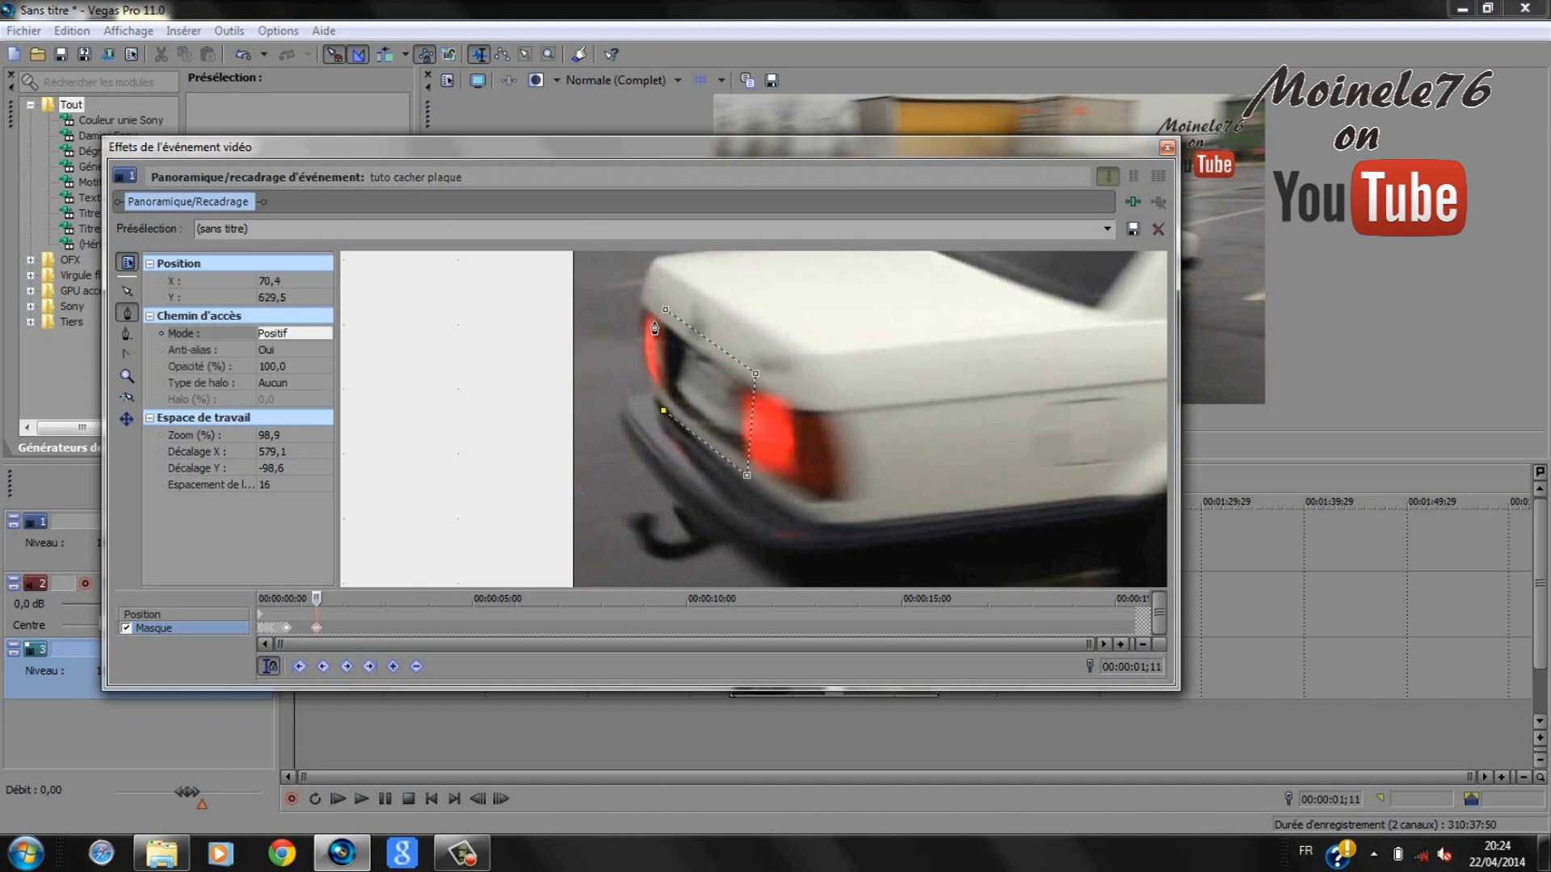
click(665, 310)
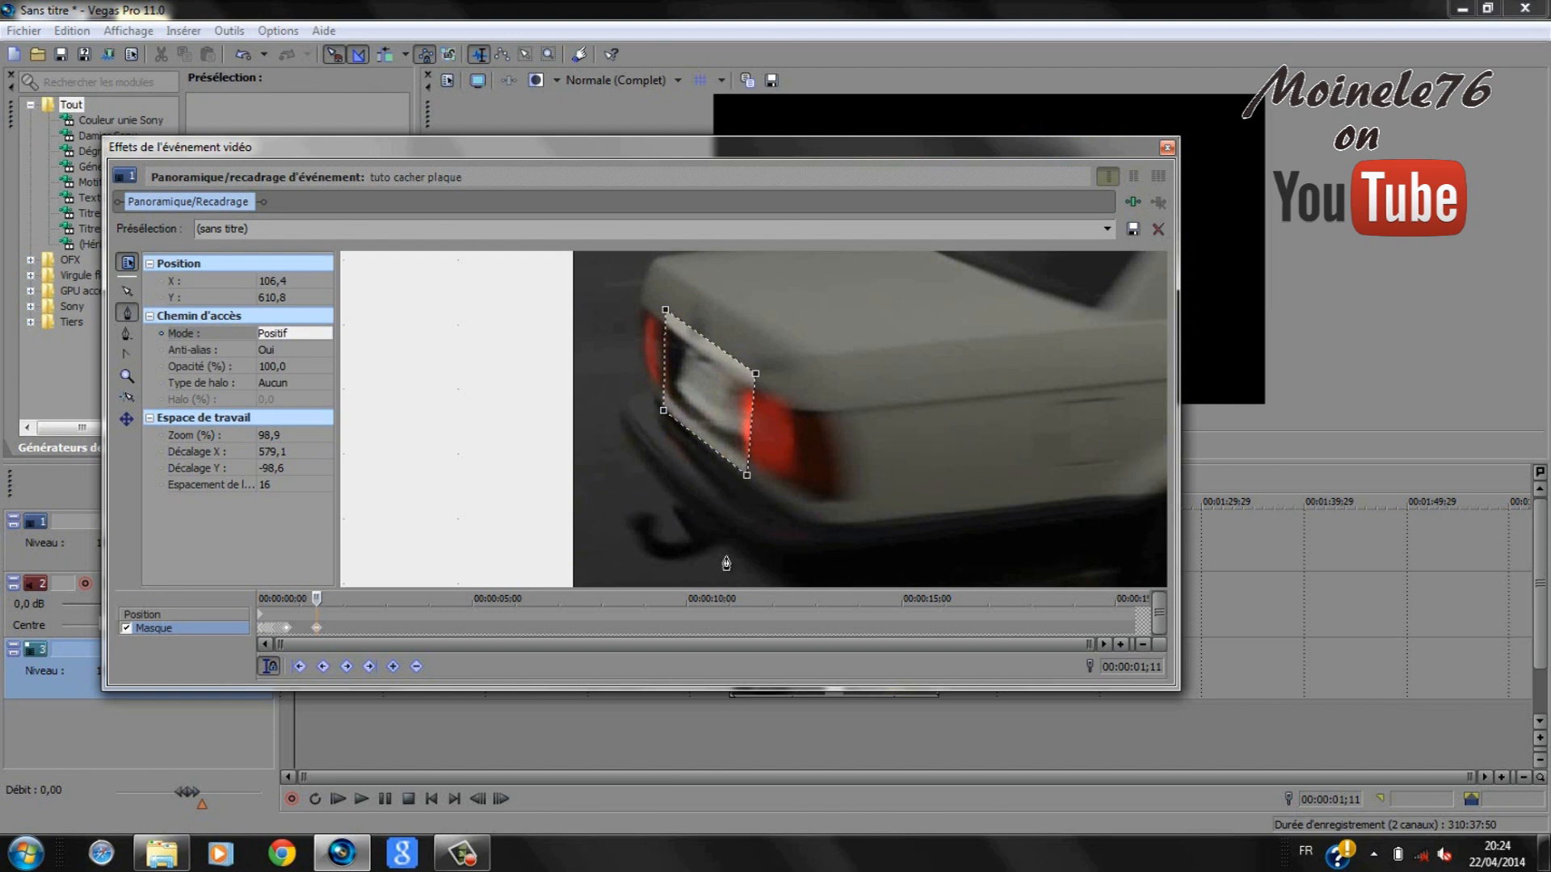
- Round the corners of the rear plate mask at 00:00:01;11 and set its path mode to Négatif
click(744, 473)
click(746, 476)
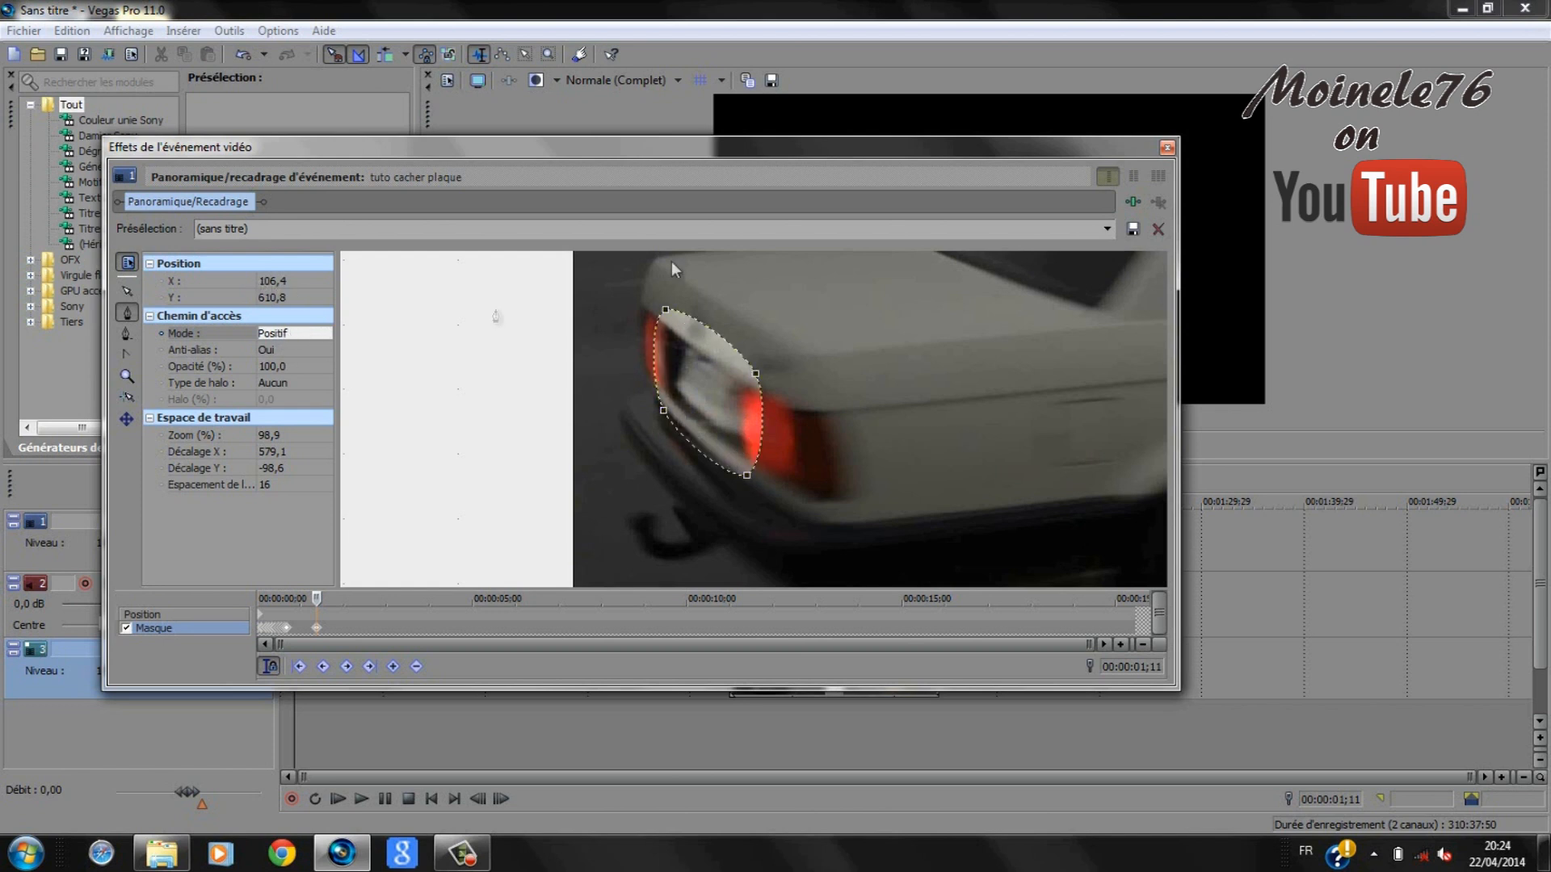
drag(783, 147, 837, 198)
click(334, 382)
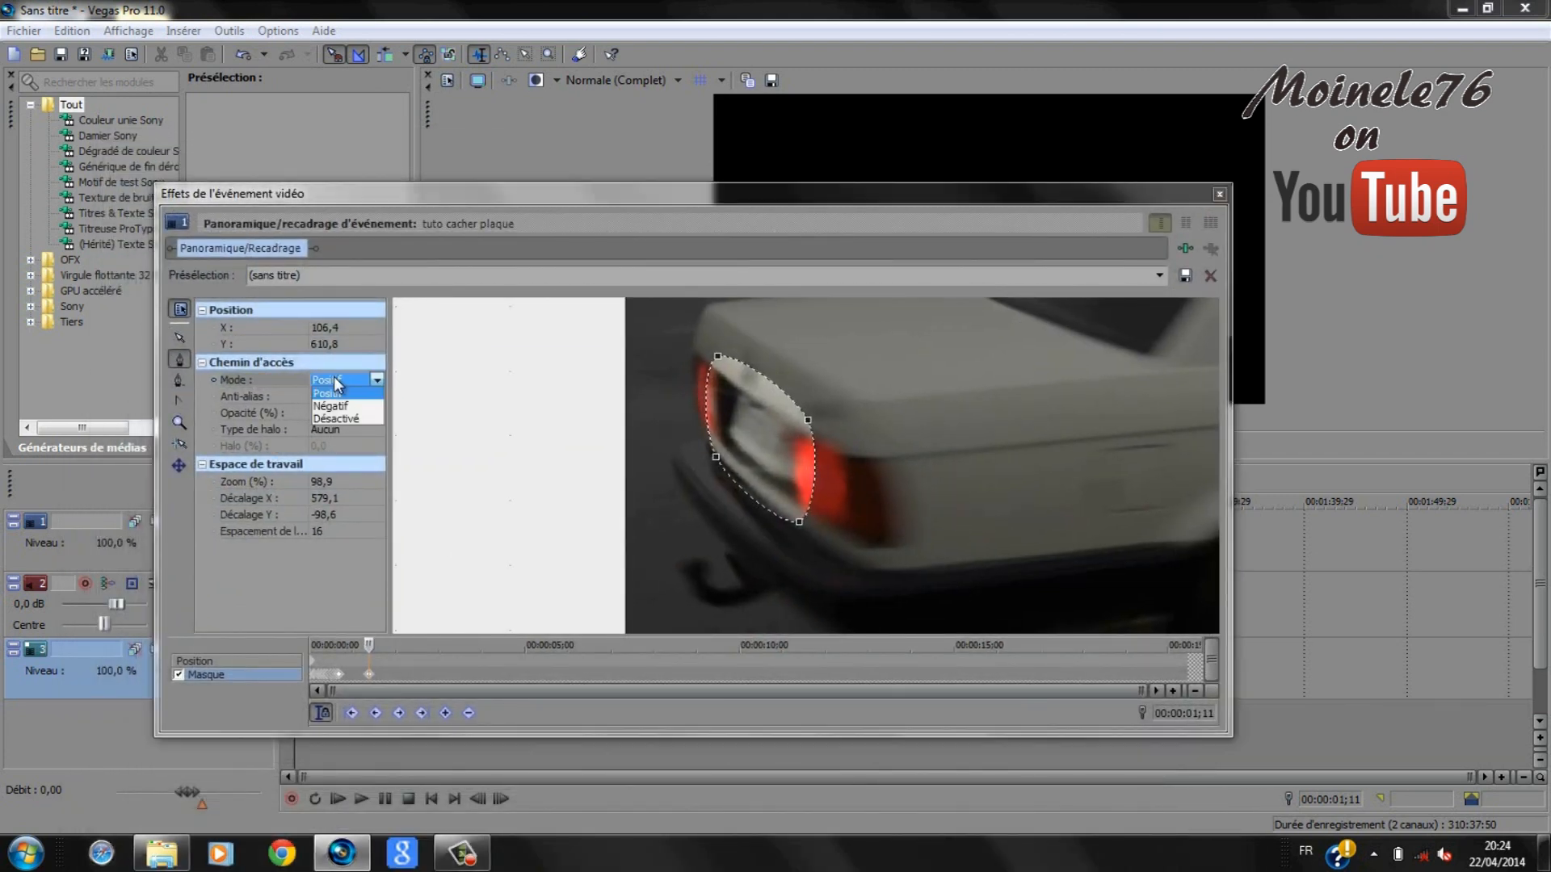
click(338, 406)
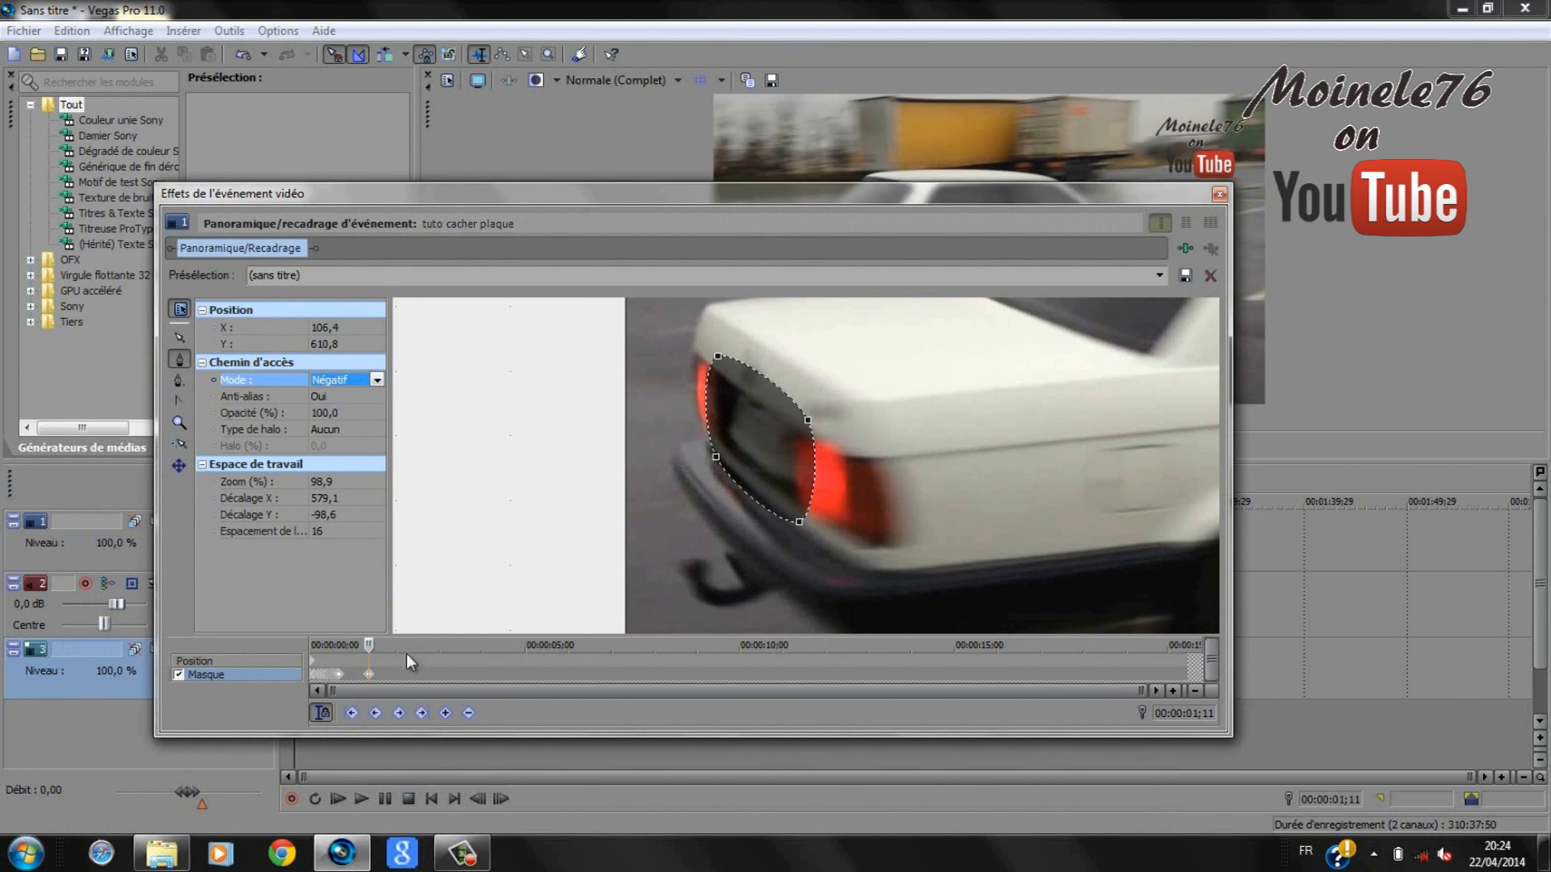
- At 00:00:01;12, move the whole mask over the rear licence plate, to about X 125, Y 614
click(371, 675)
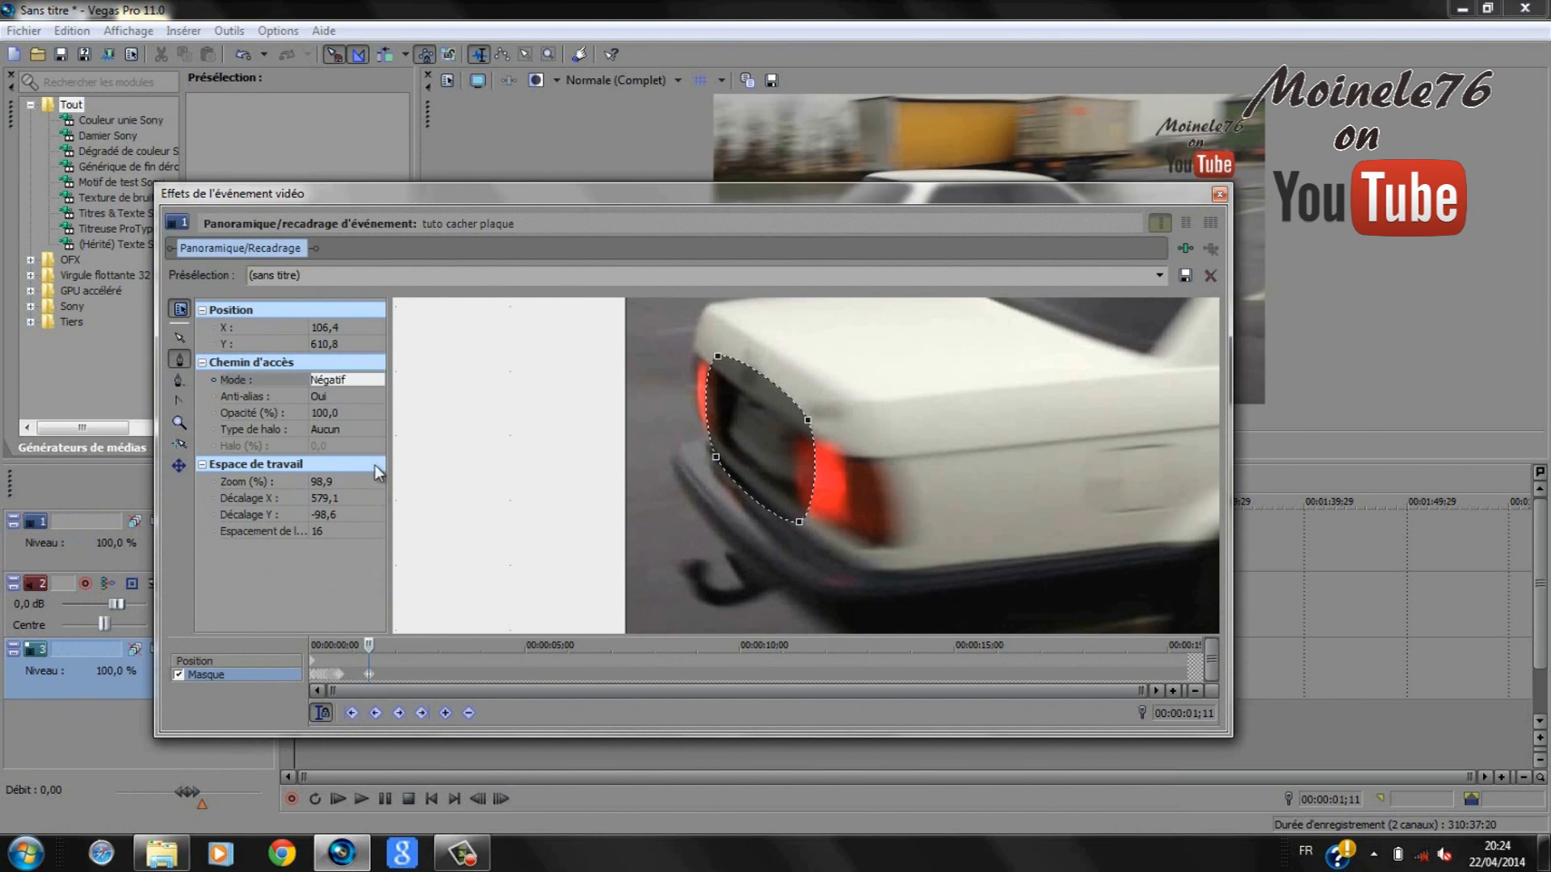
click(179, 337)
key(Right)
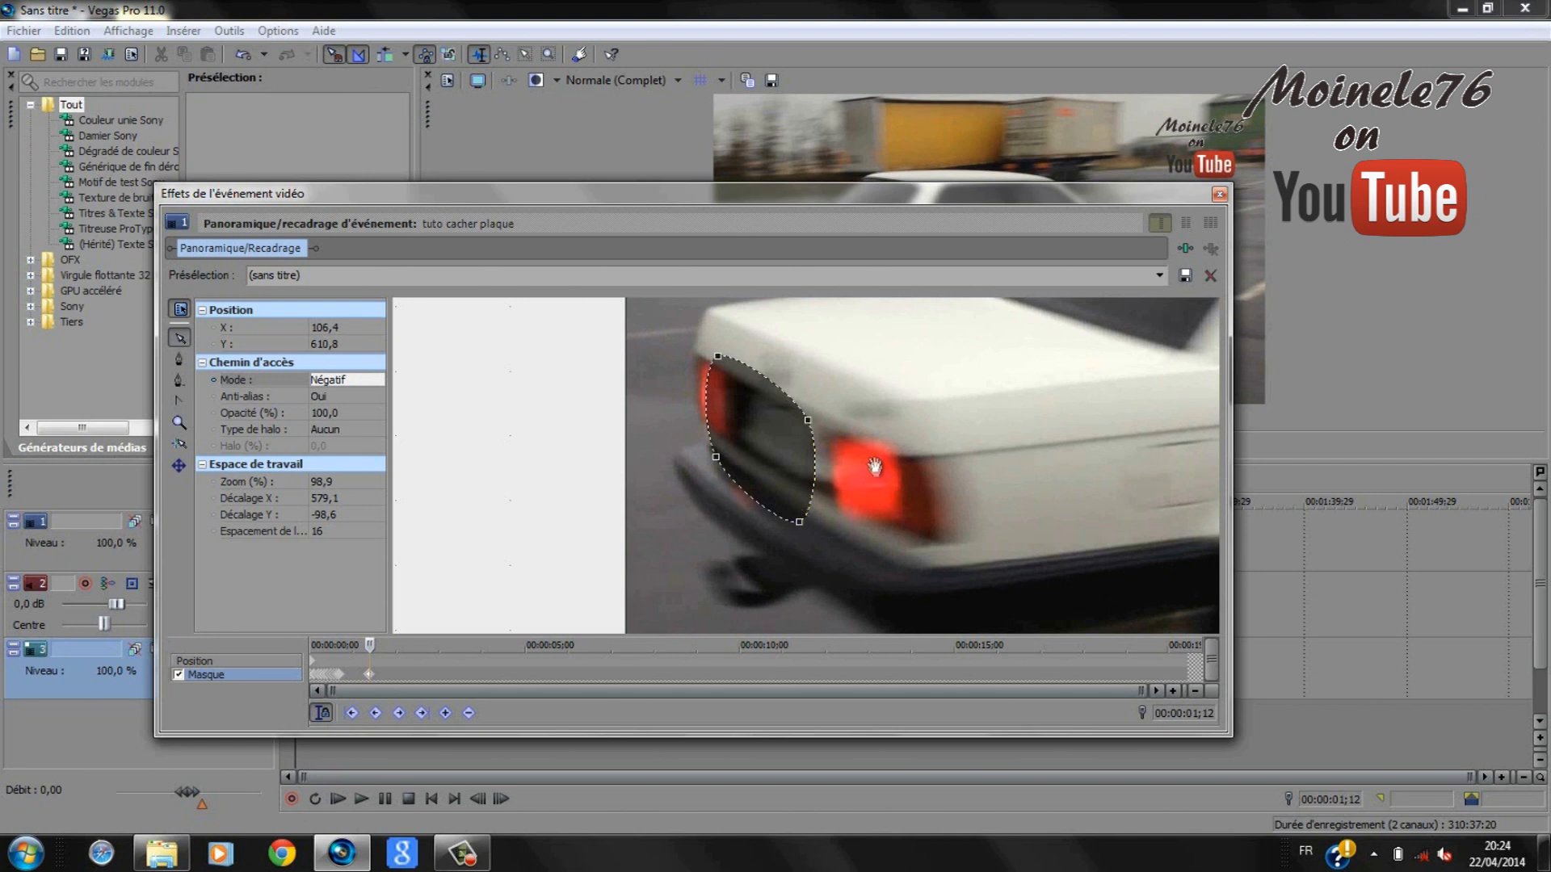
click(716, 457)
drag(717, 457, 738, 459)
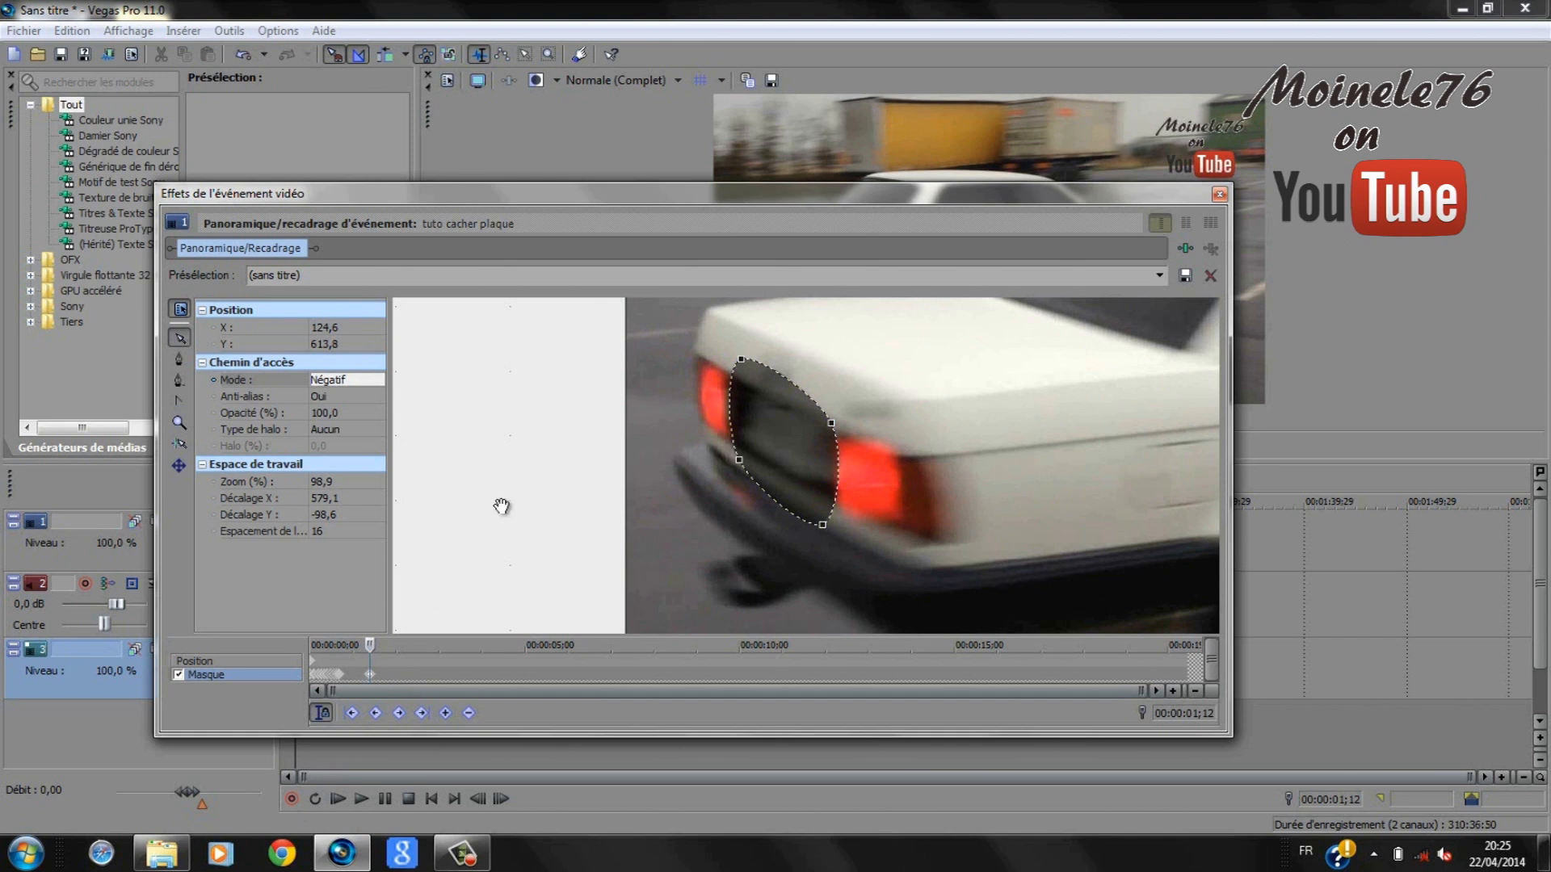
- At 00:00:01;13, try the mask over the rear plate at about X 154, Y 614, and delete its outline
key(Right)
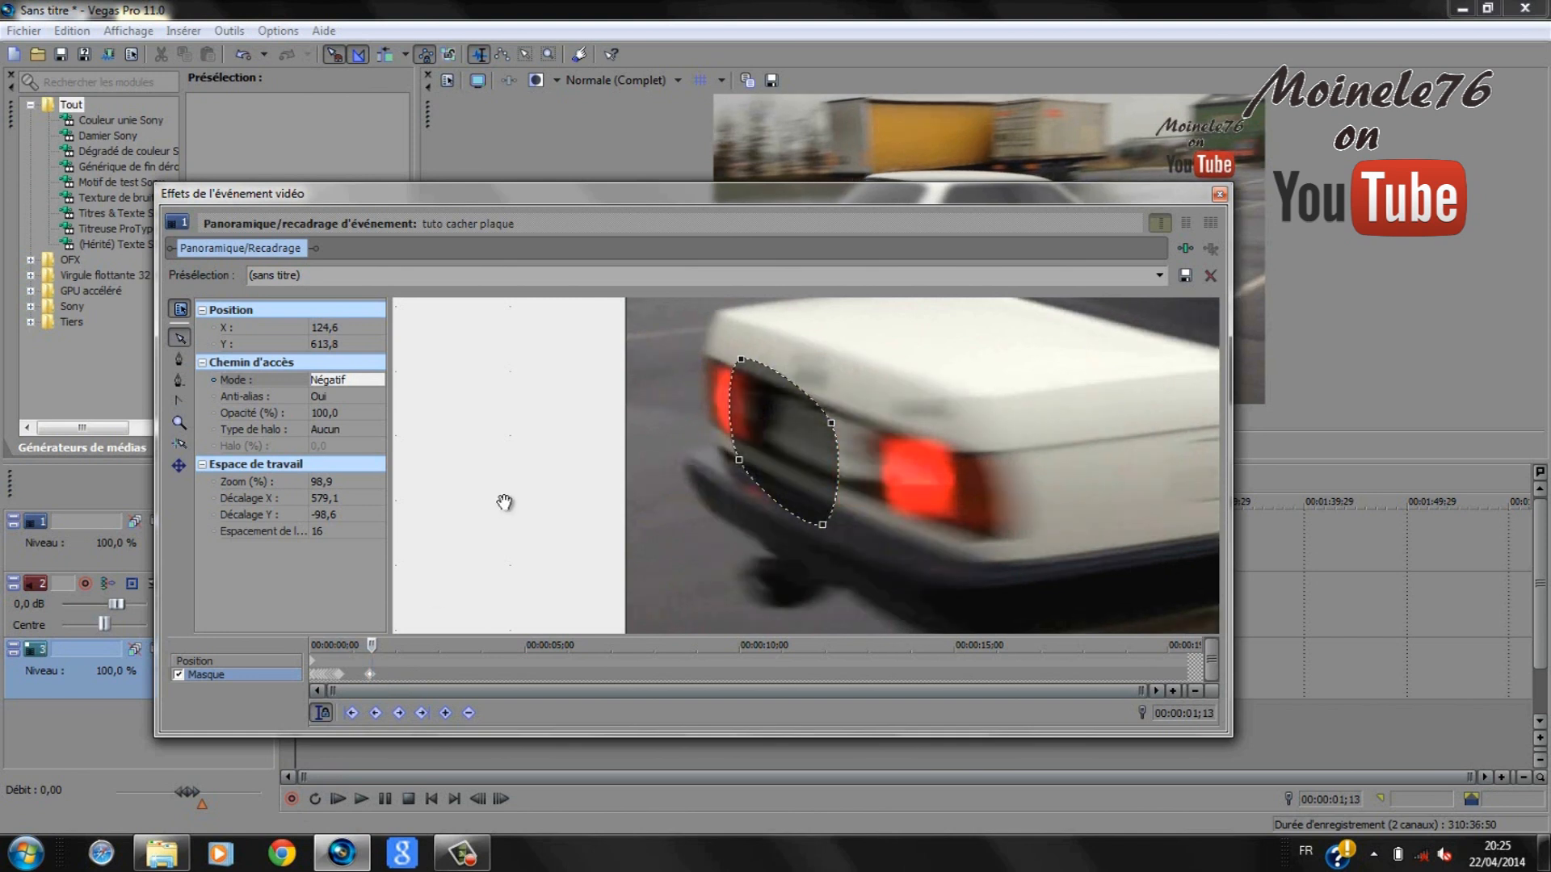
drag(822, 530, 859, 533)
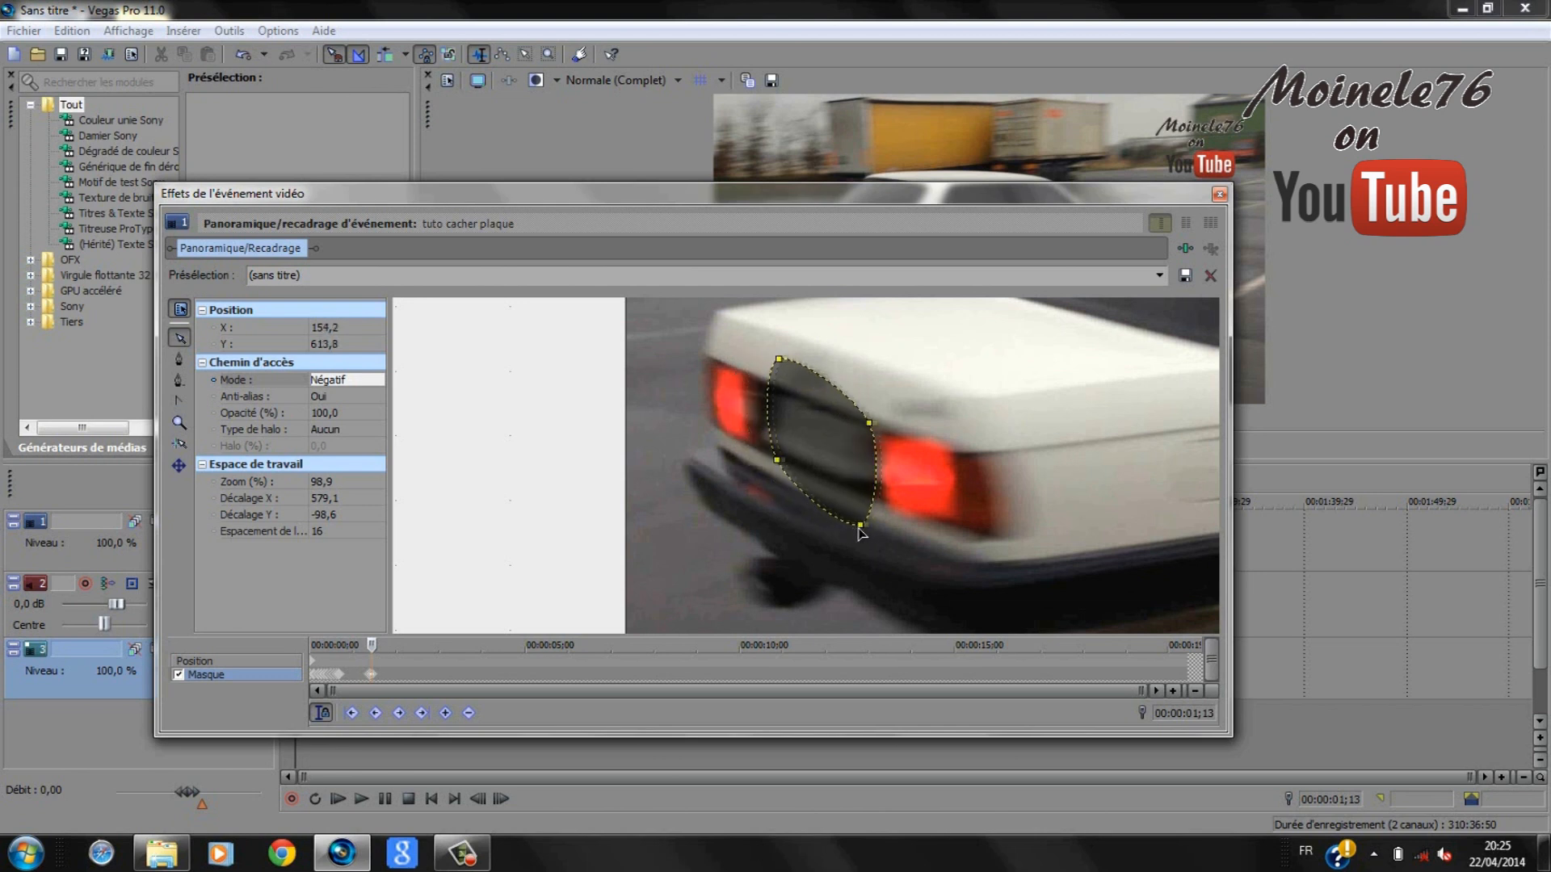
click(180, 382)
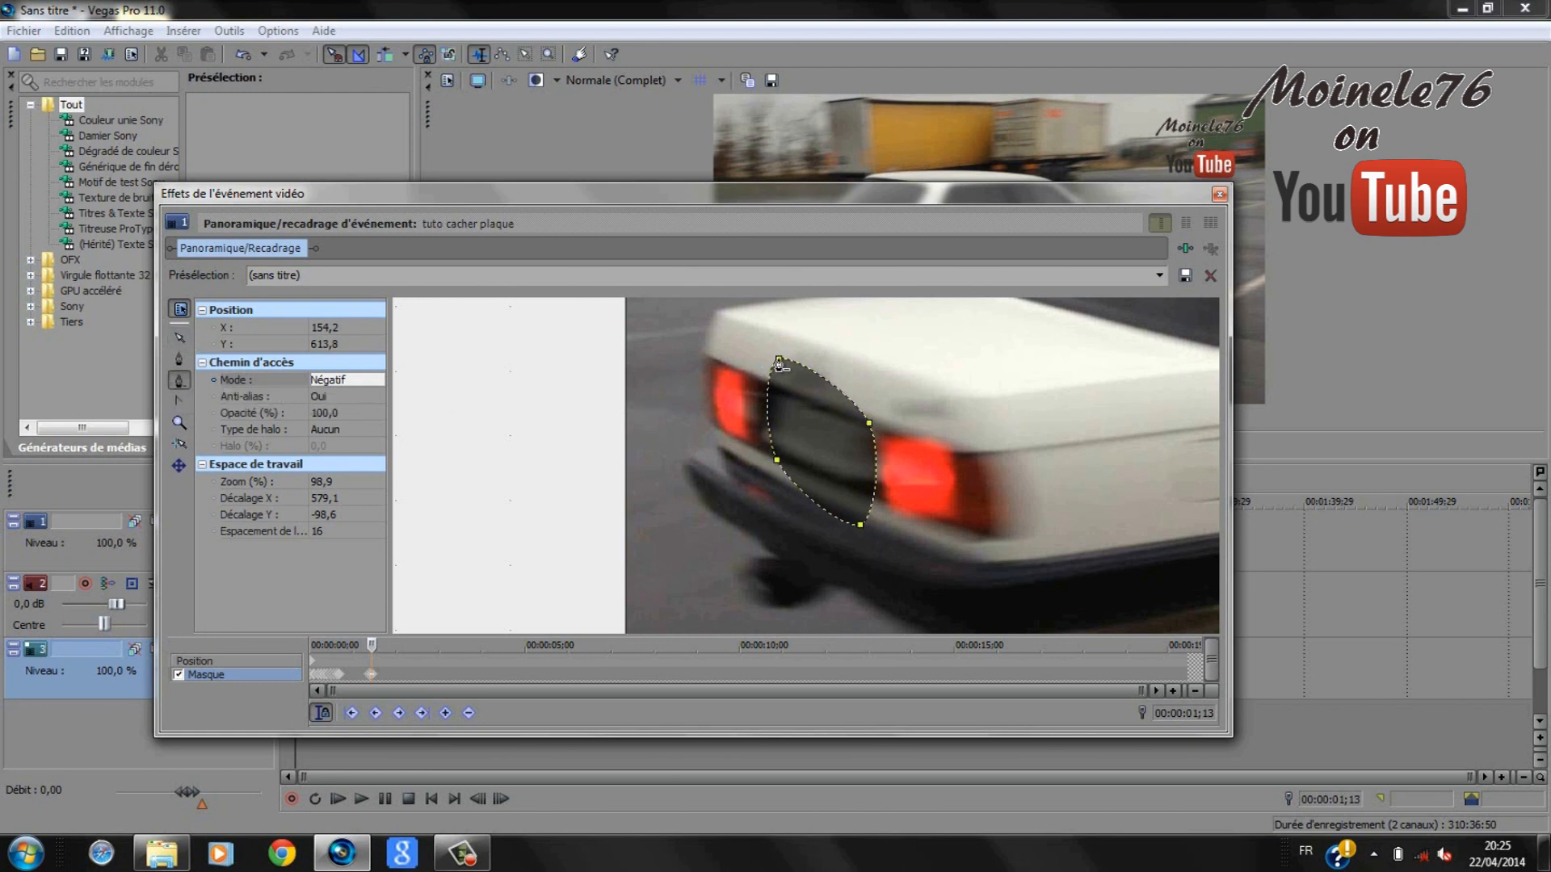
key(Delete)
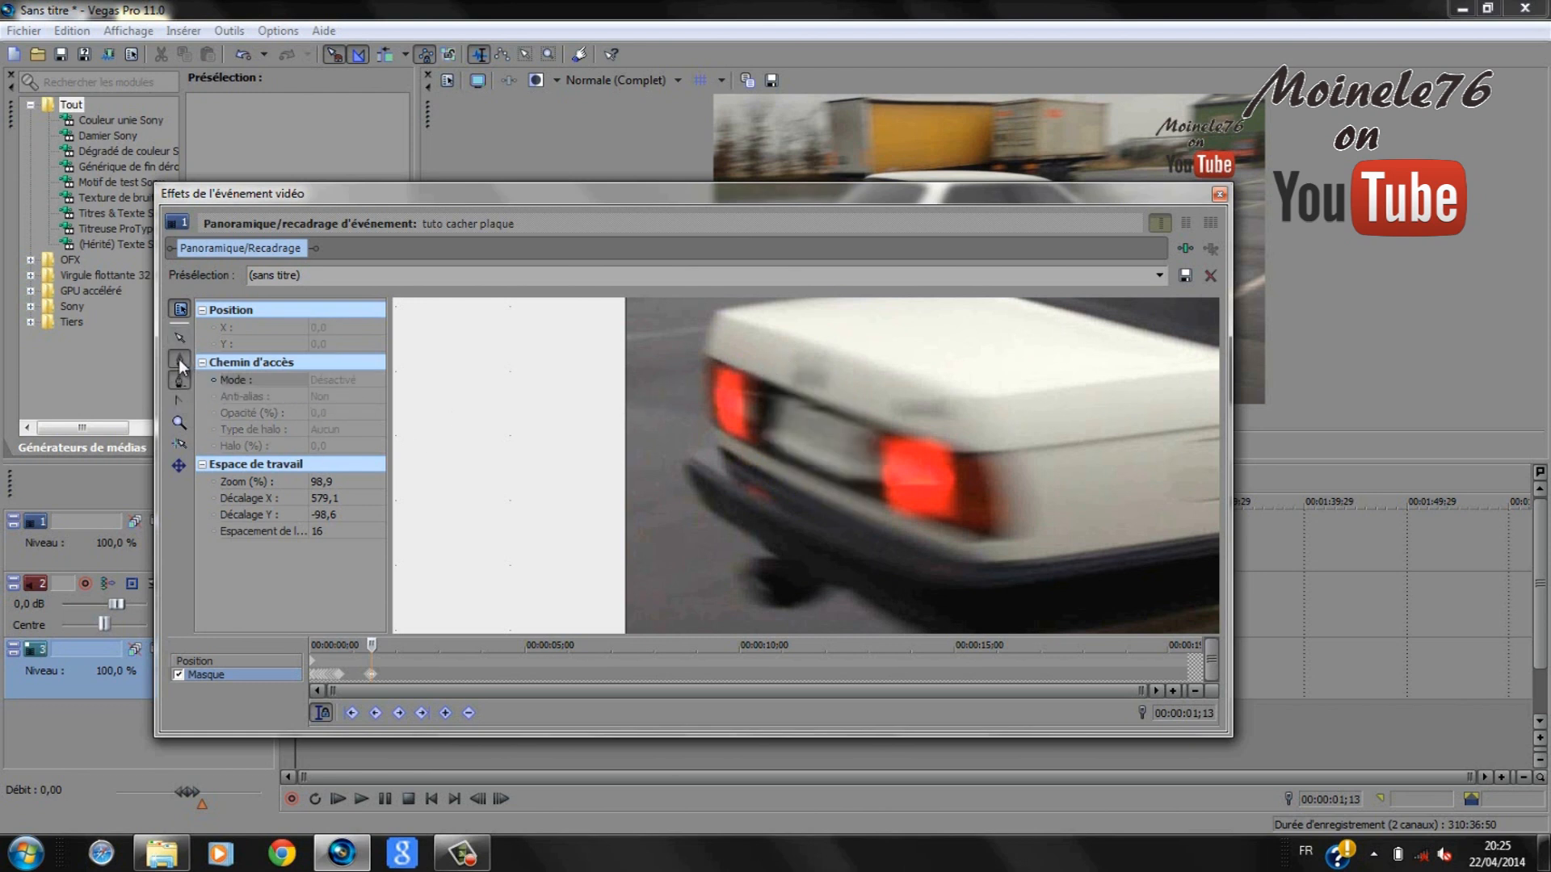
- Draw a wider closed four-point mask around the rear plate at 00:00:01;13 and set its path mode to Négatif
click(754, 364)
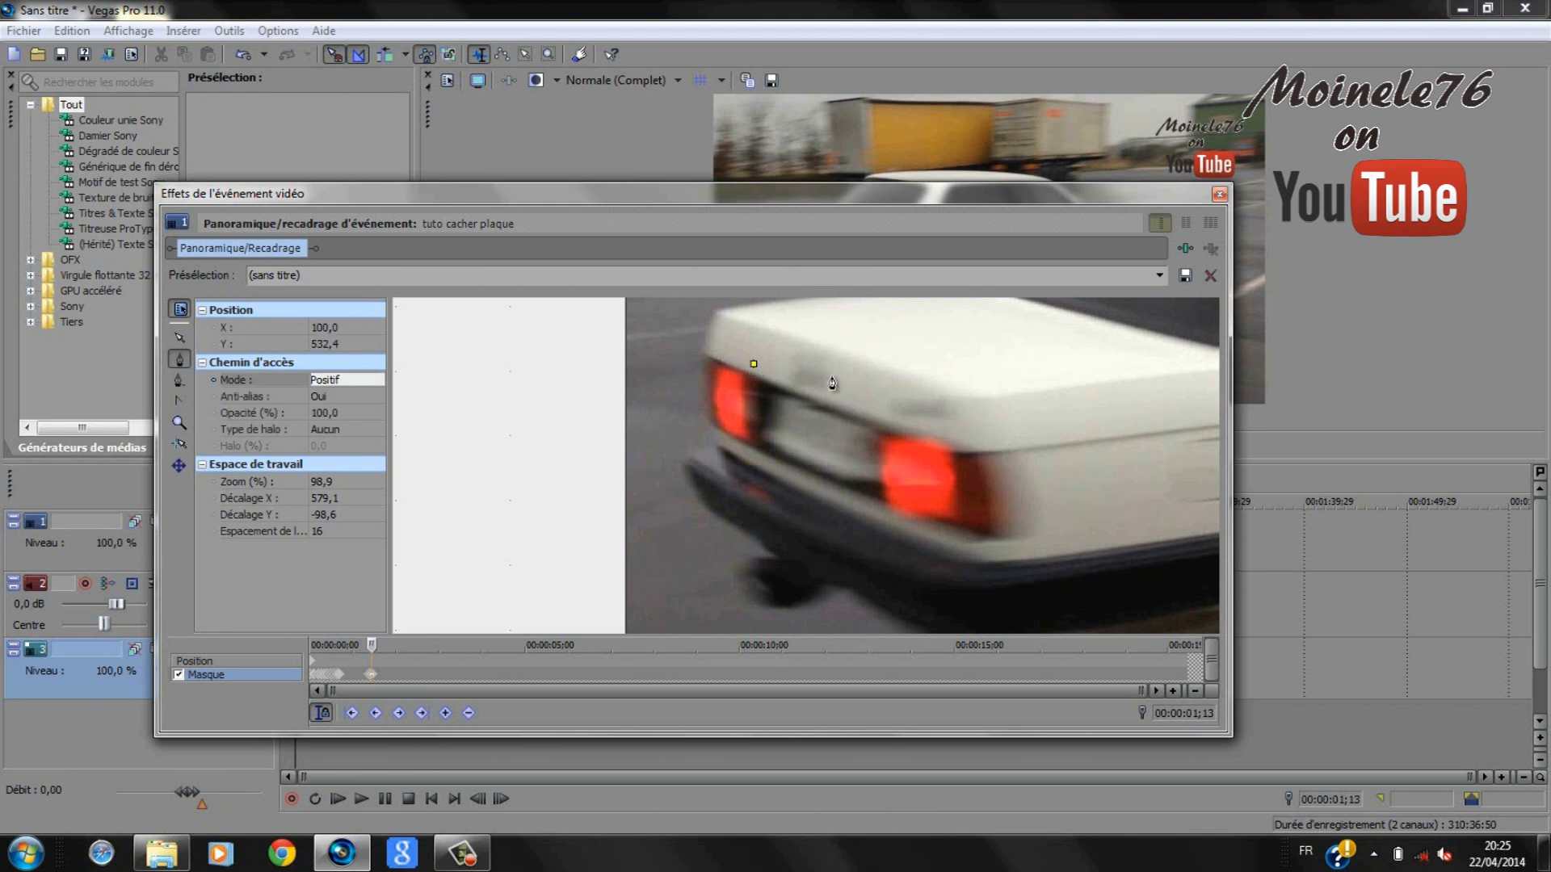
click(897, 415)
click(892, 524)
click(743, 455)
click(753, 364)
click(339, 380)
click(339, 381)
click(339, 412)
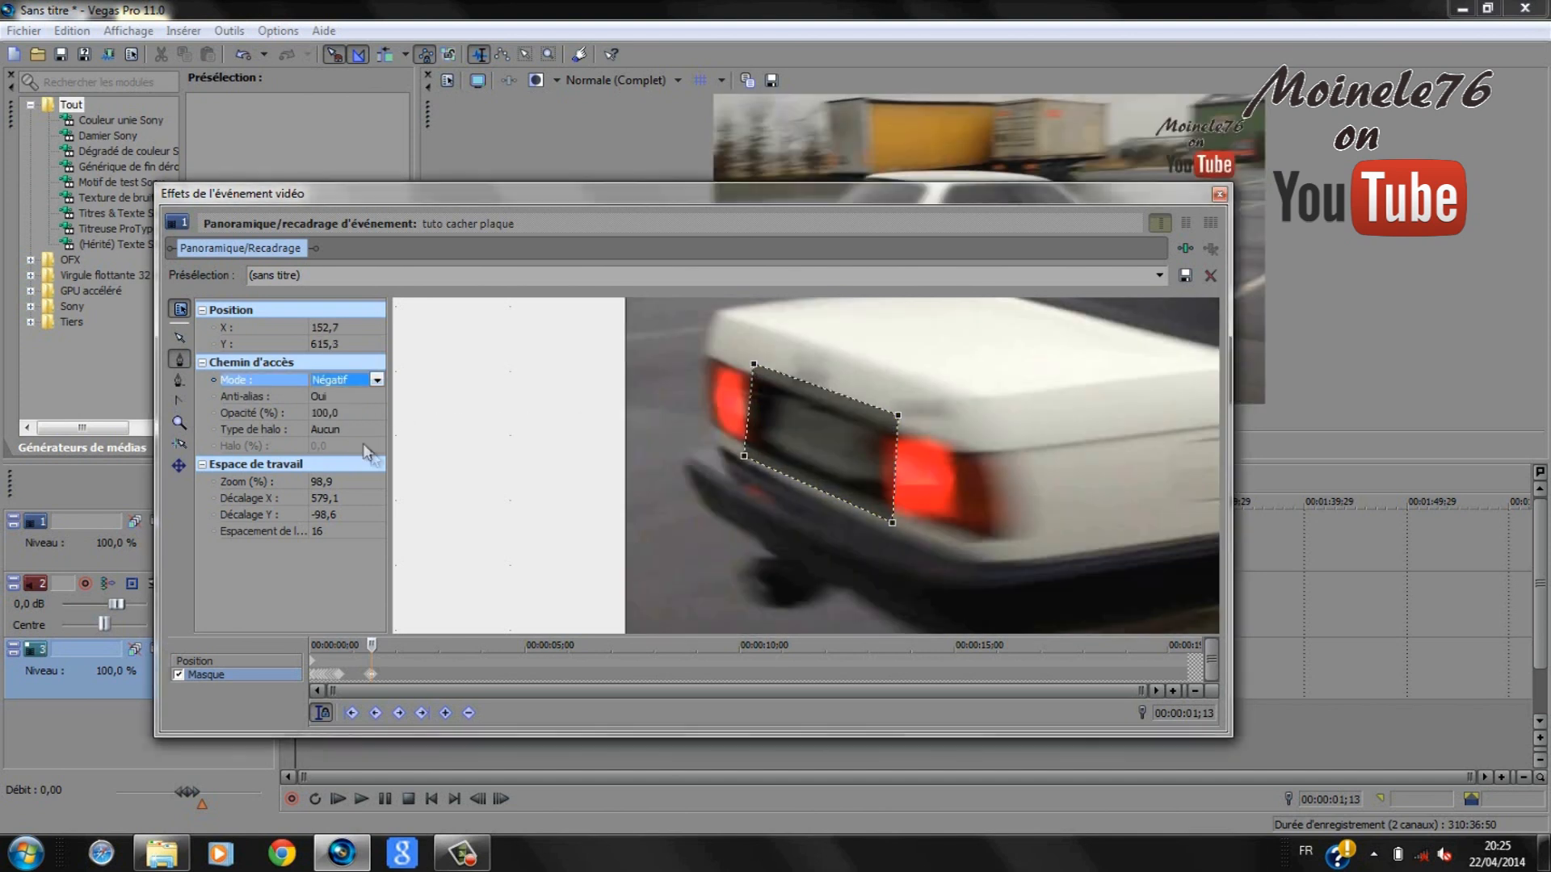
click(180, 338)
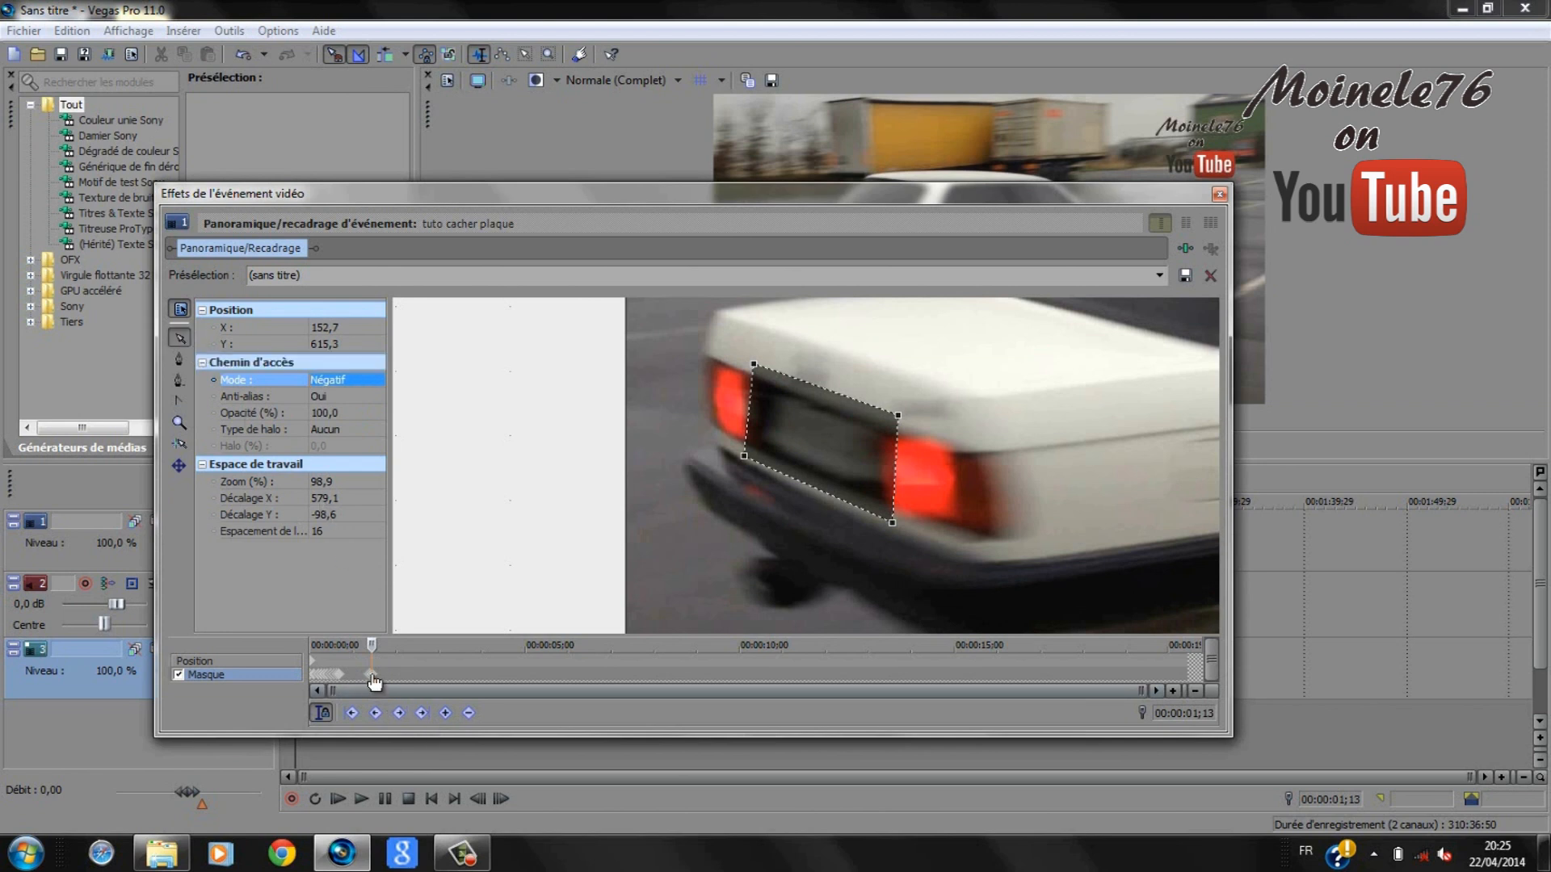
click(372, 675)
key(Right)
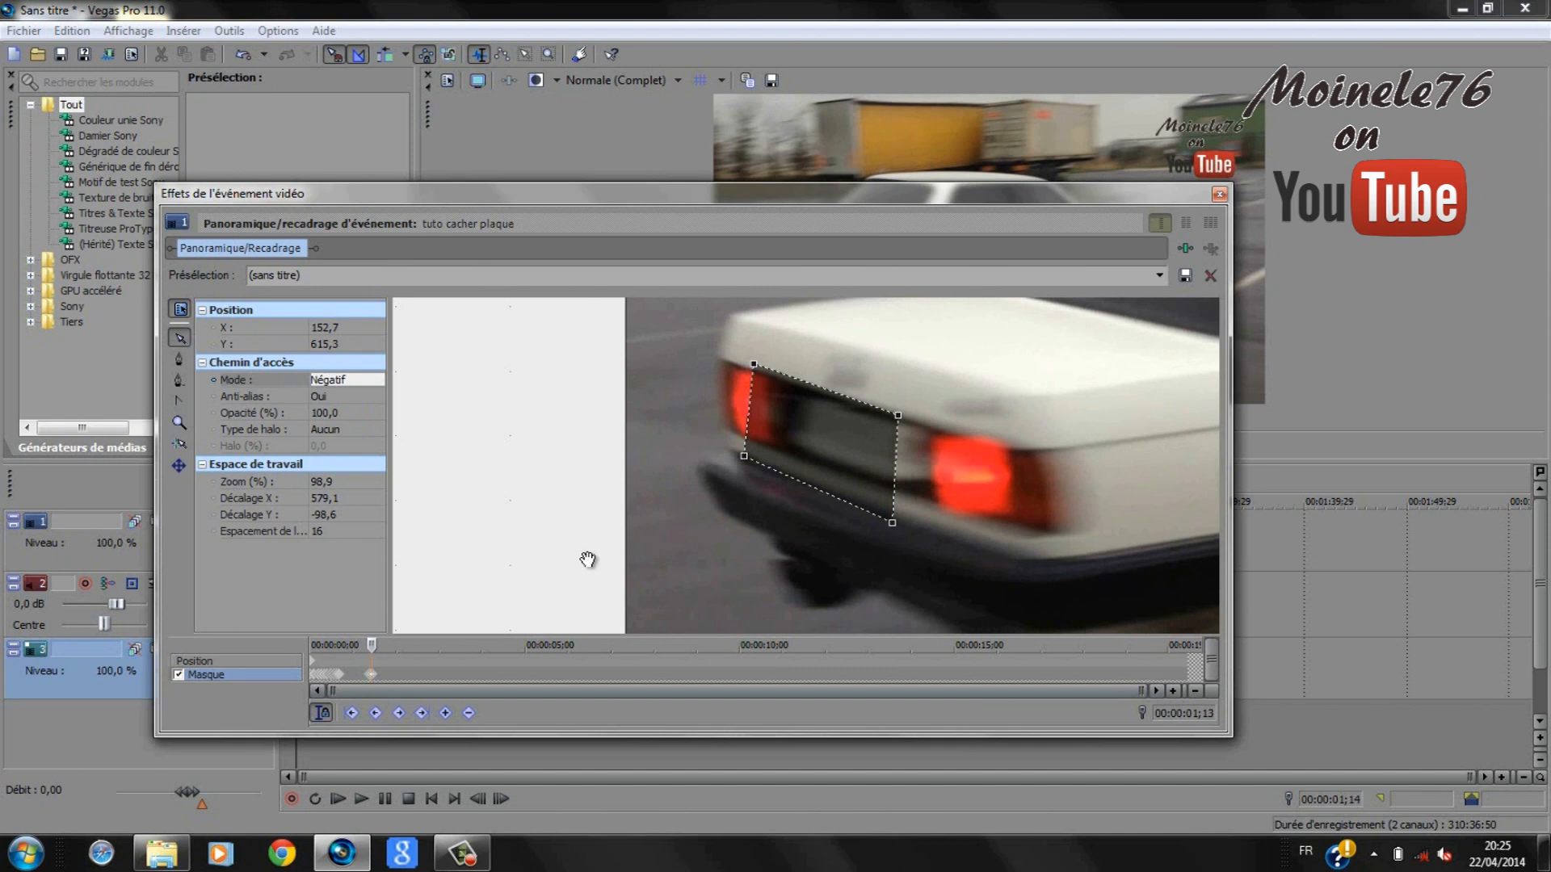
key(Left)
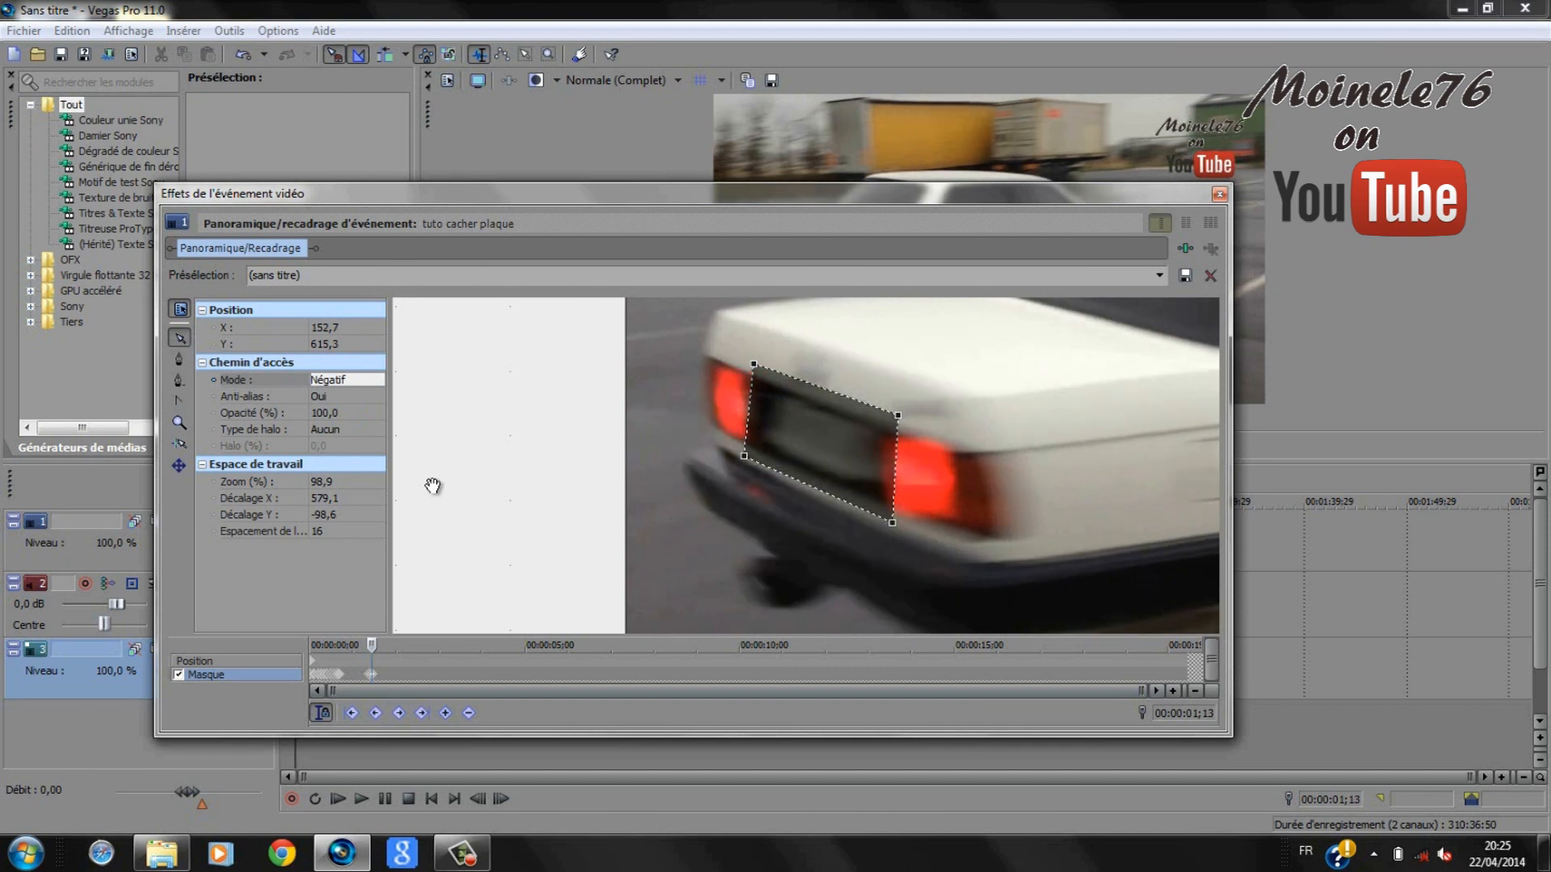
- Round the corners of the redrawn rear plate mask at 00:00:01;13
click(182, 361)
click(899, 416)
click(899, 417)
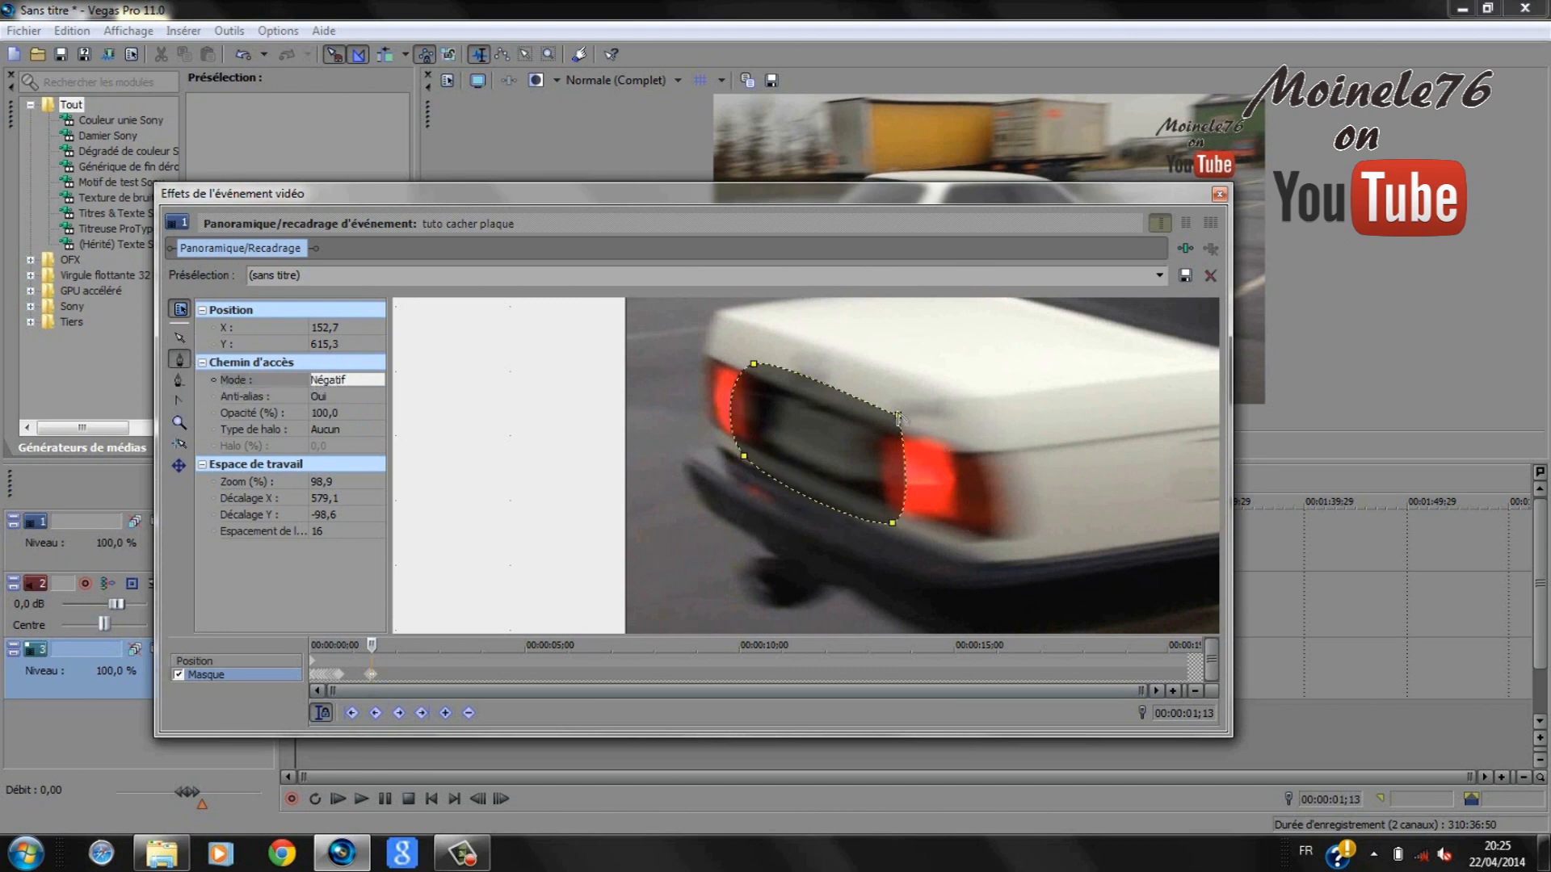
- At 00:00:01;14, move the whole mask over the rear licence plate, to about X 186, Y 619
click(179, 339)
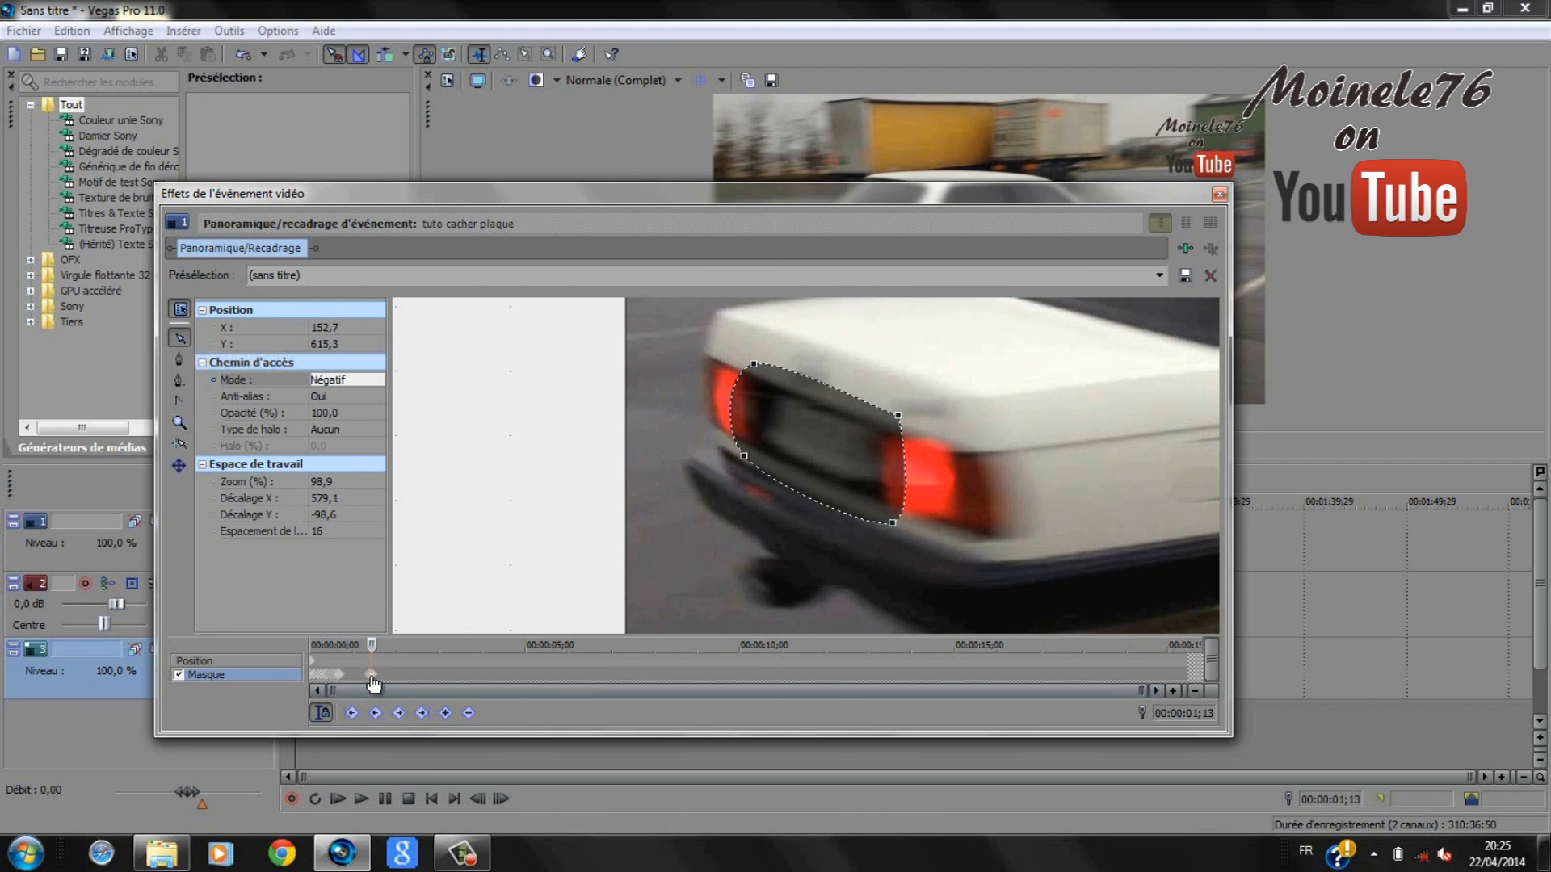
key(Right)
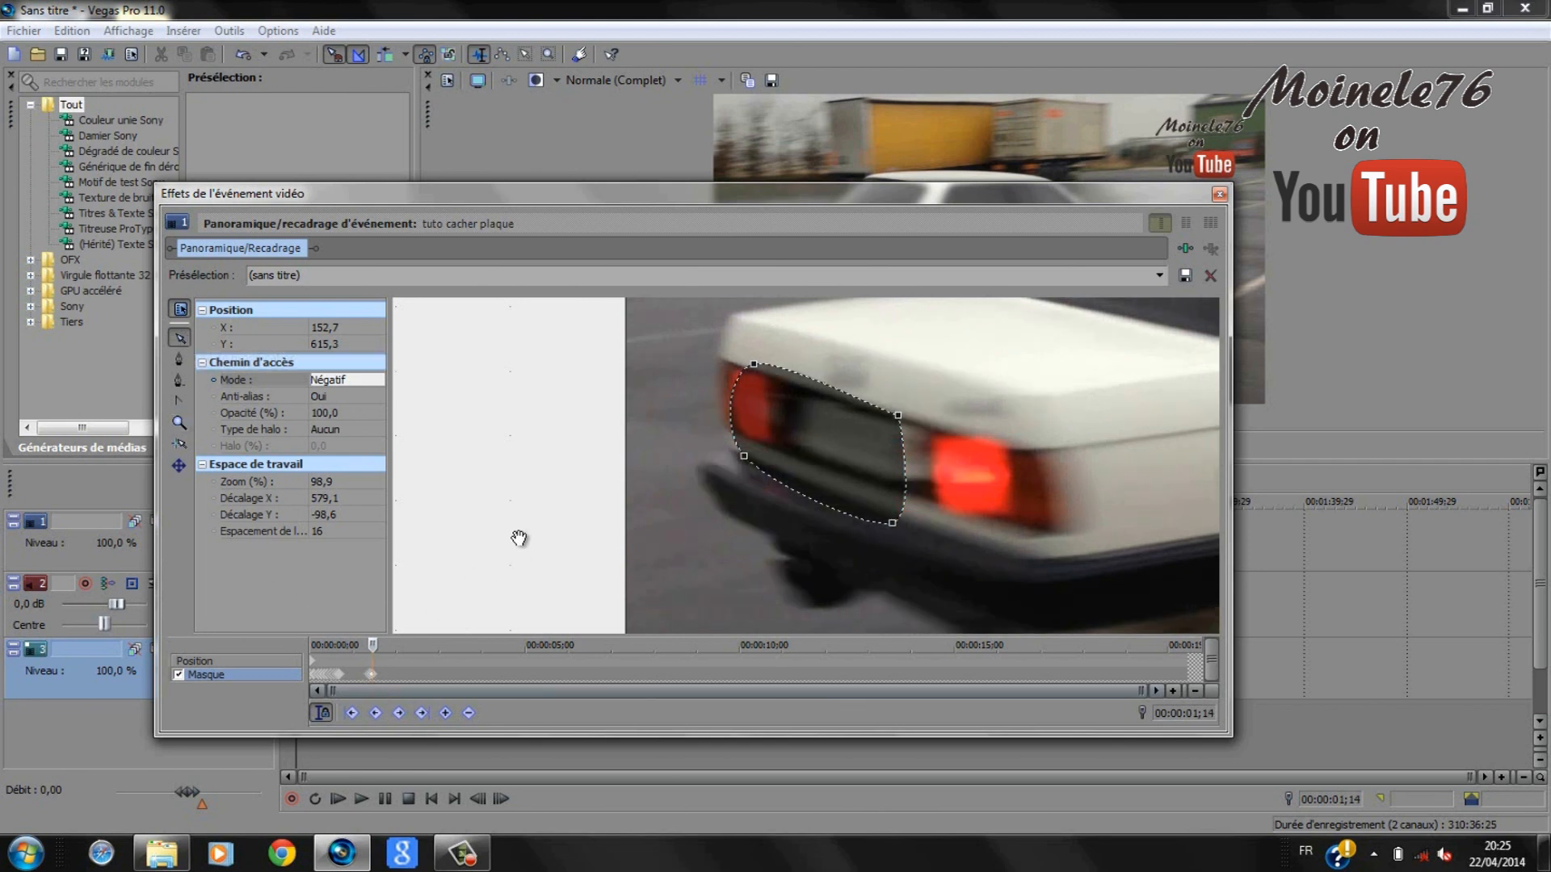
double_click(892, 533)
drag(891, 533, 934, 537)
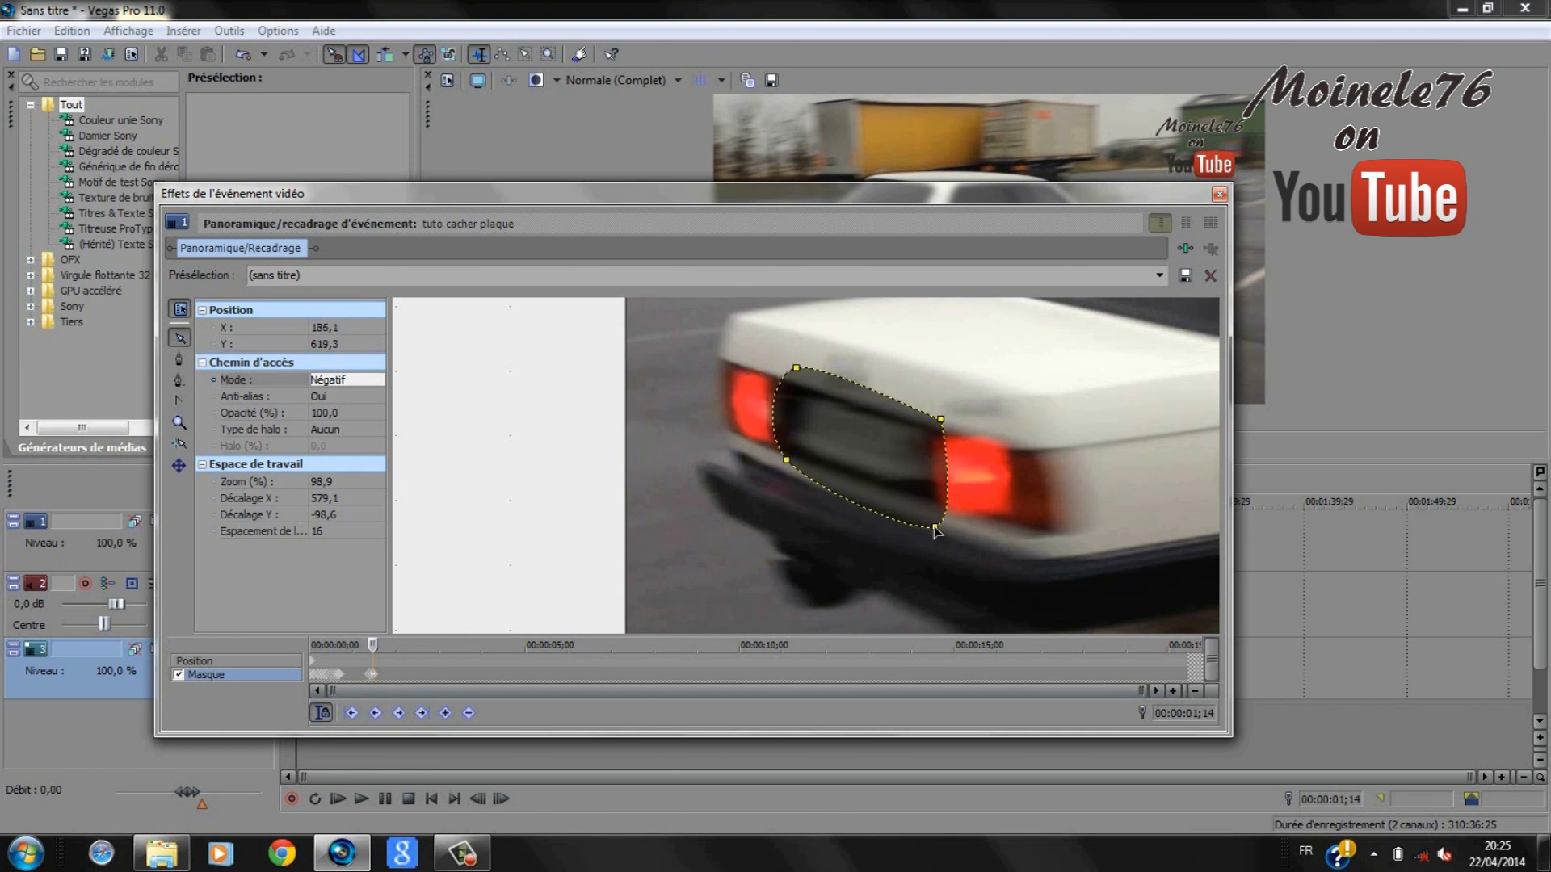
- At 00:00:01;15, move the whole mask over the rear licence plate, to about X 219, Y 615
click(371, 675)
key(Right)
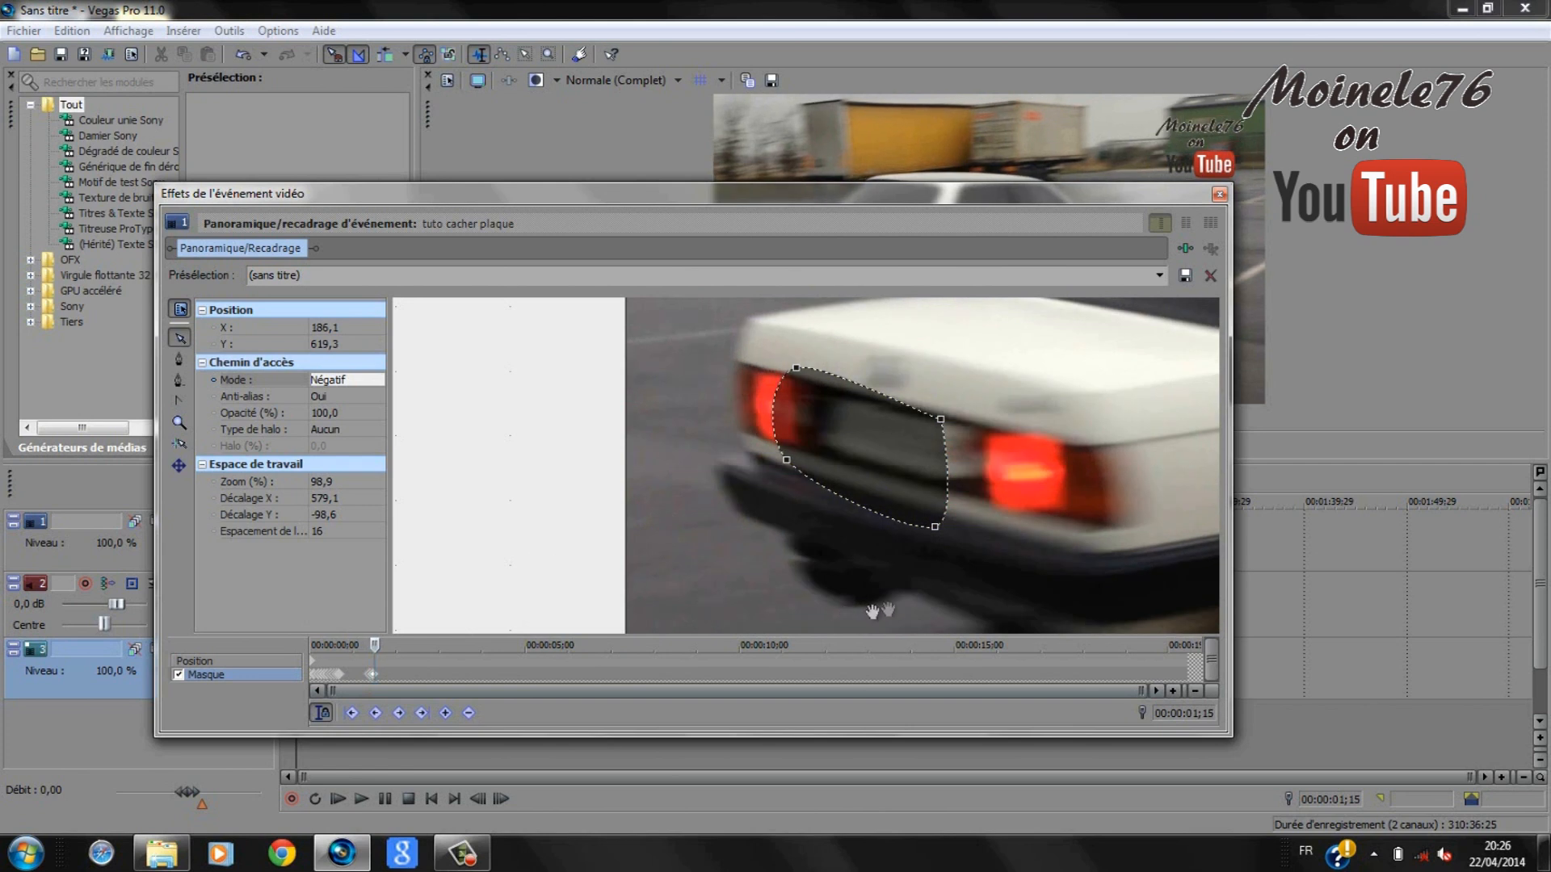
double_click(934, 529)
drag(935, 532, 977, 529)
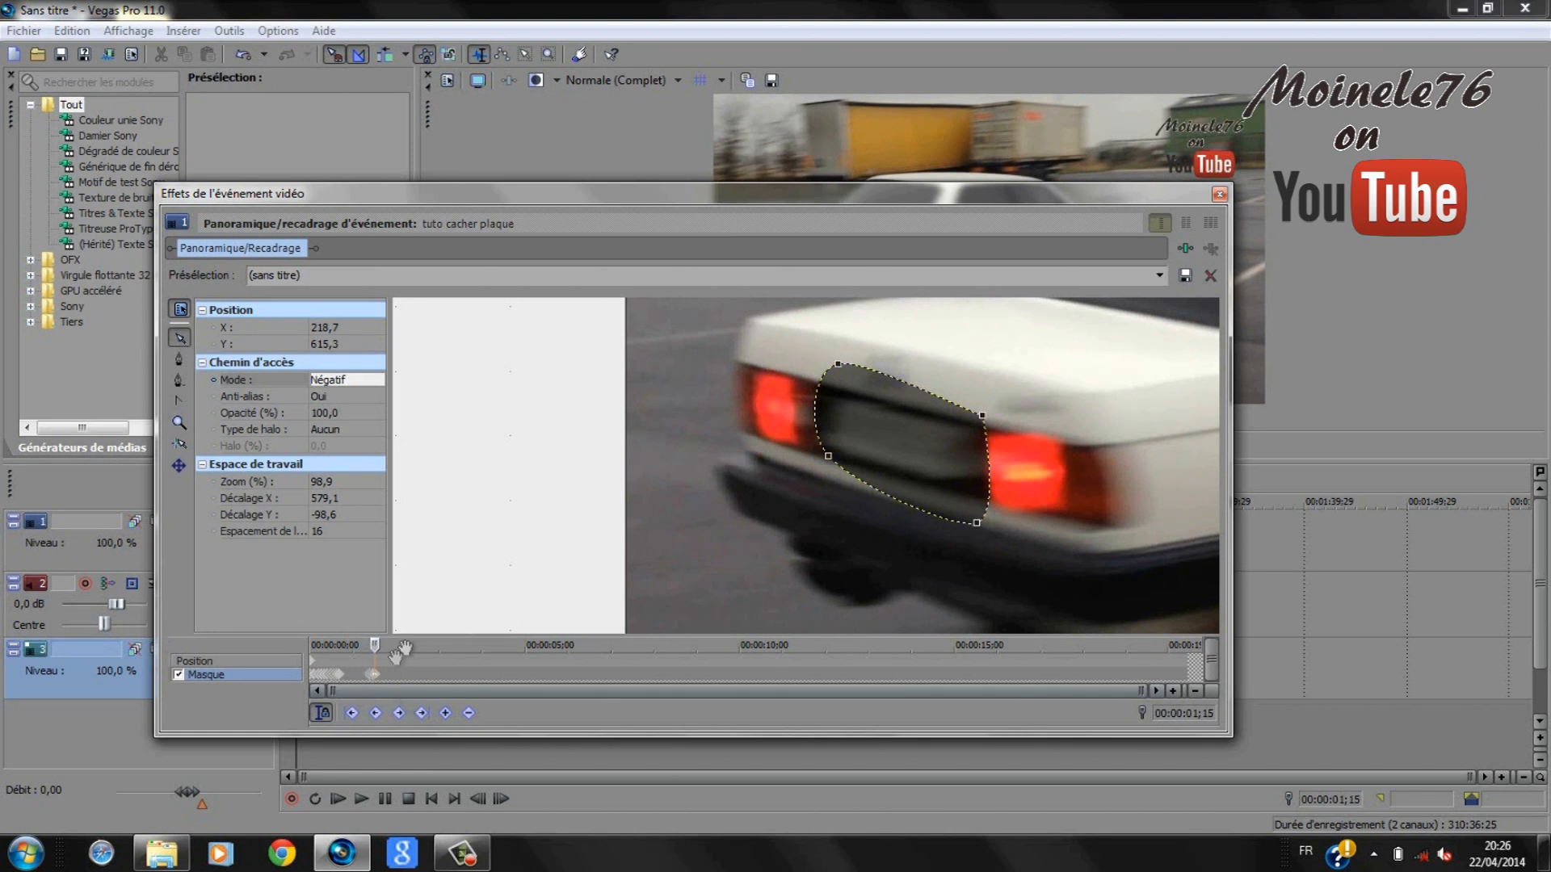
- At 00:00:01;16, move the whole mask over the rear licence plate, to about X 256, Y 614
key(Right)
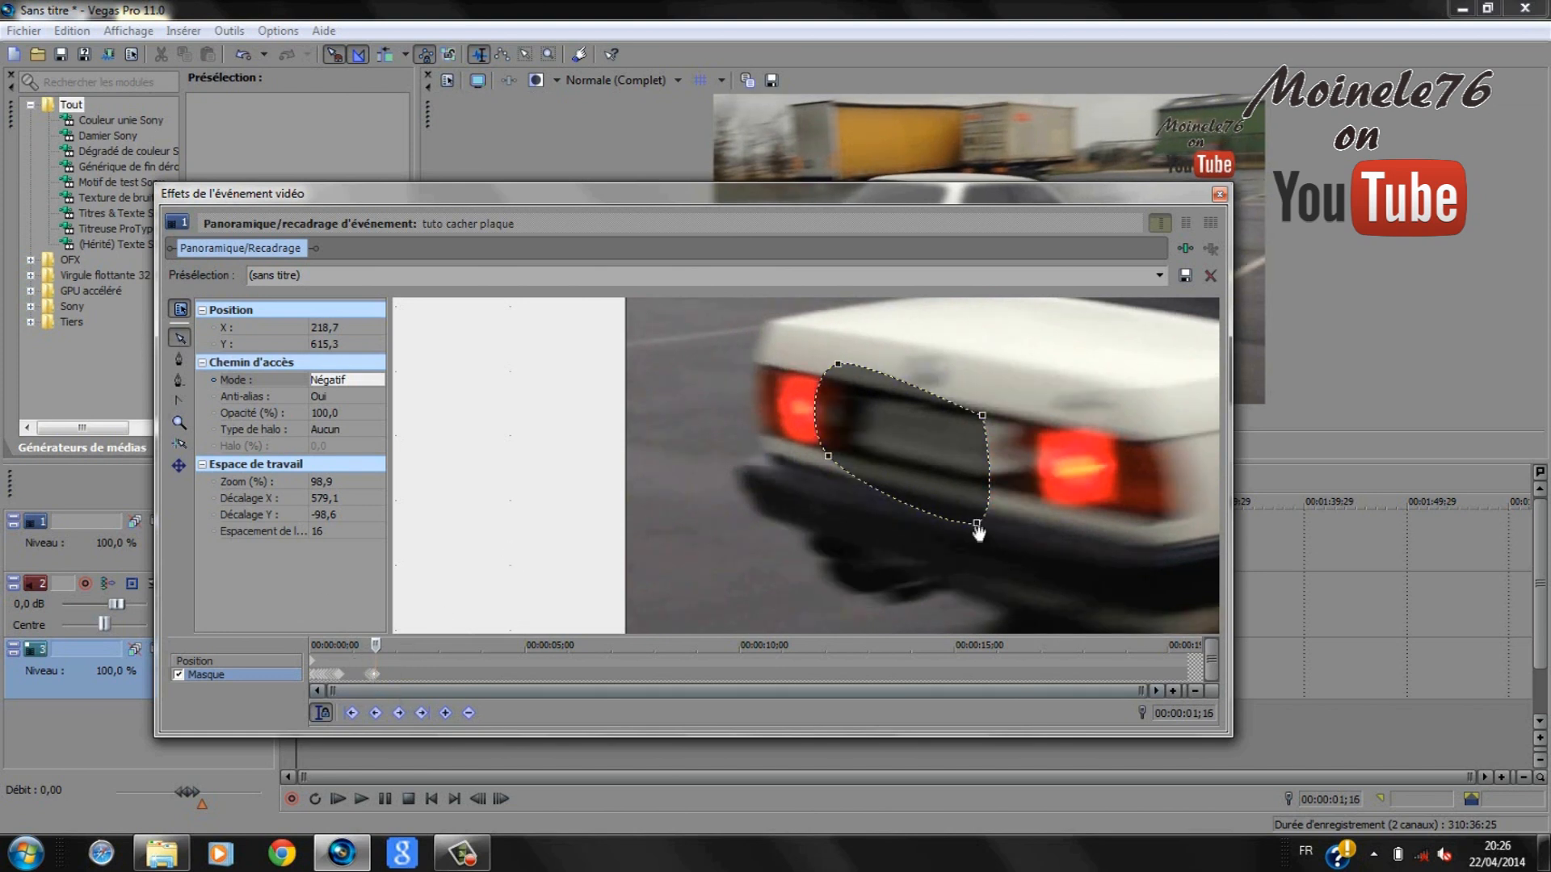
drag(978, 529, 1024, 527)
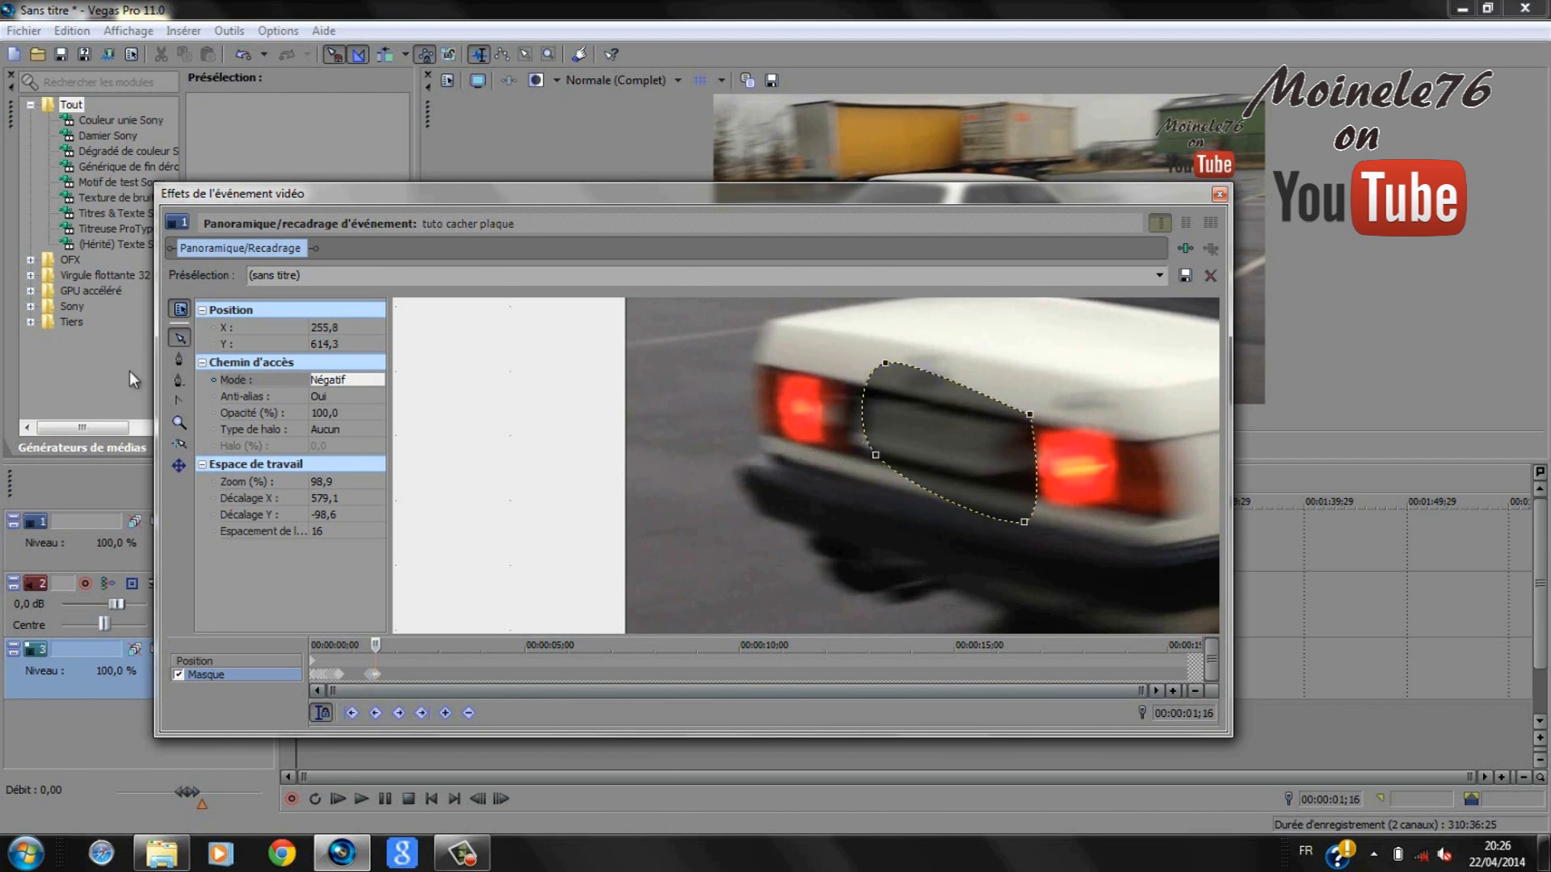
- At 00:00:01;16, delete the mask and draw a new closed four-point mask around the rear licence plate
click(179, 383)
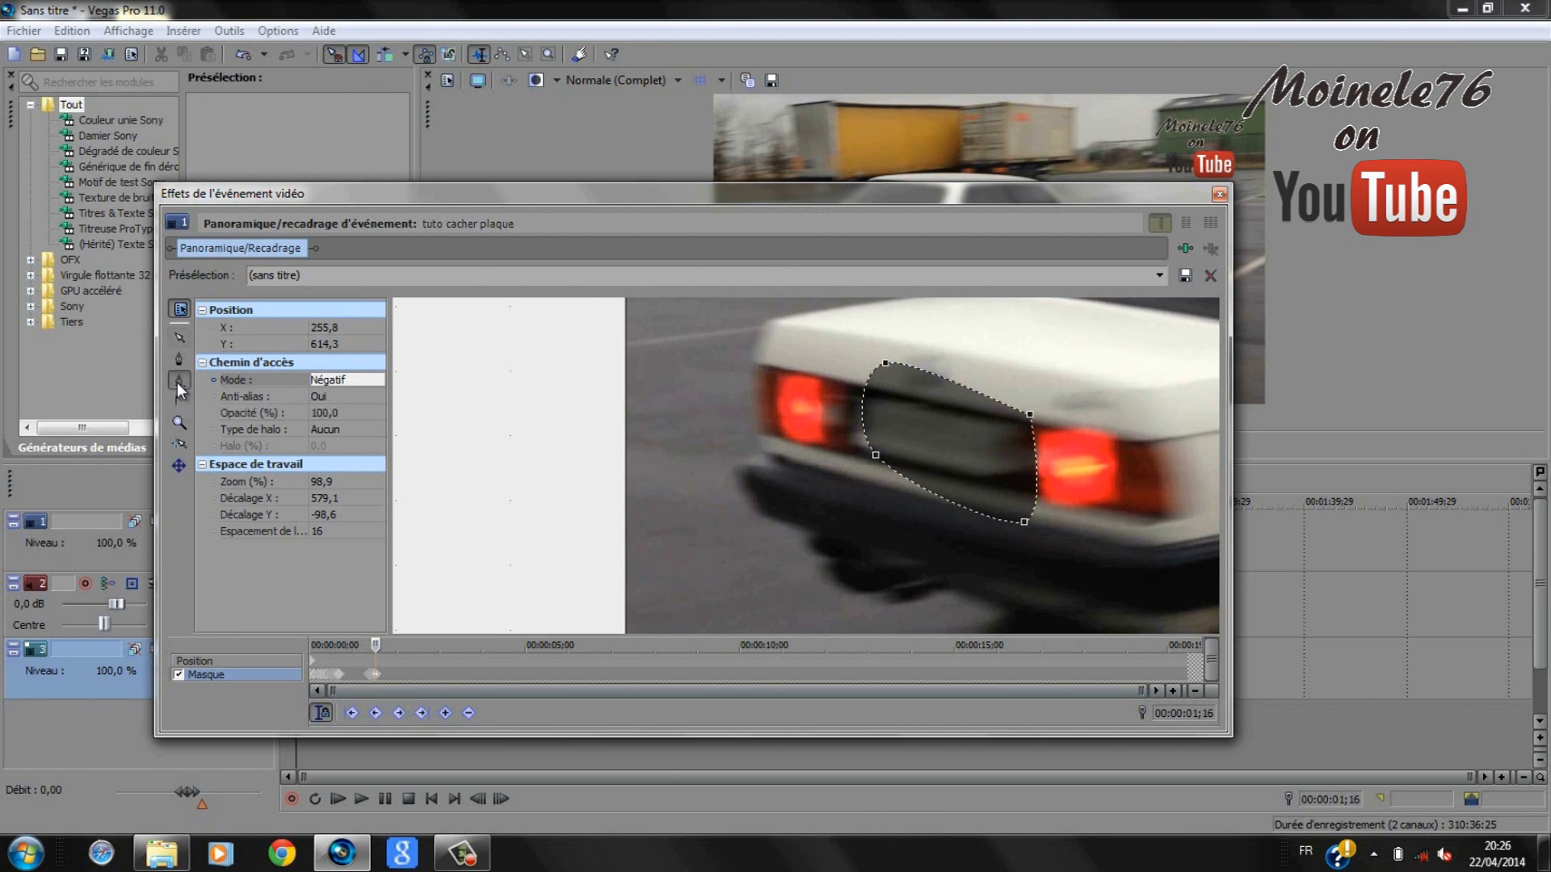
click(886, 365)
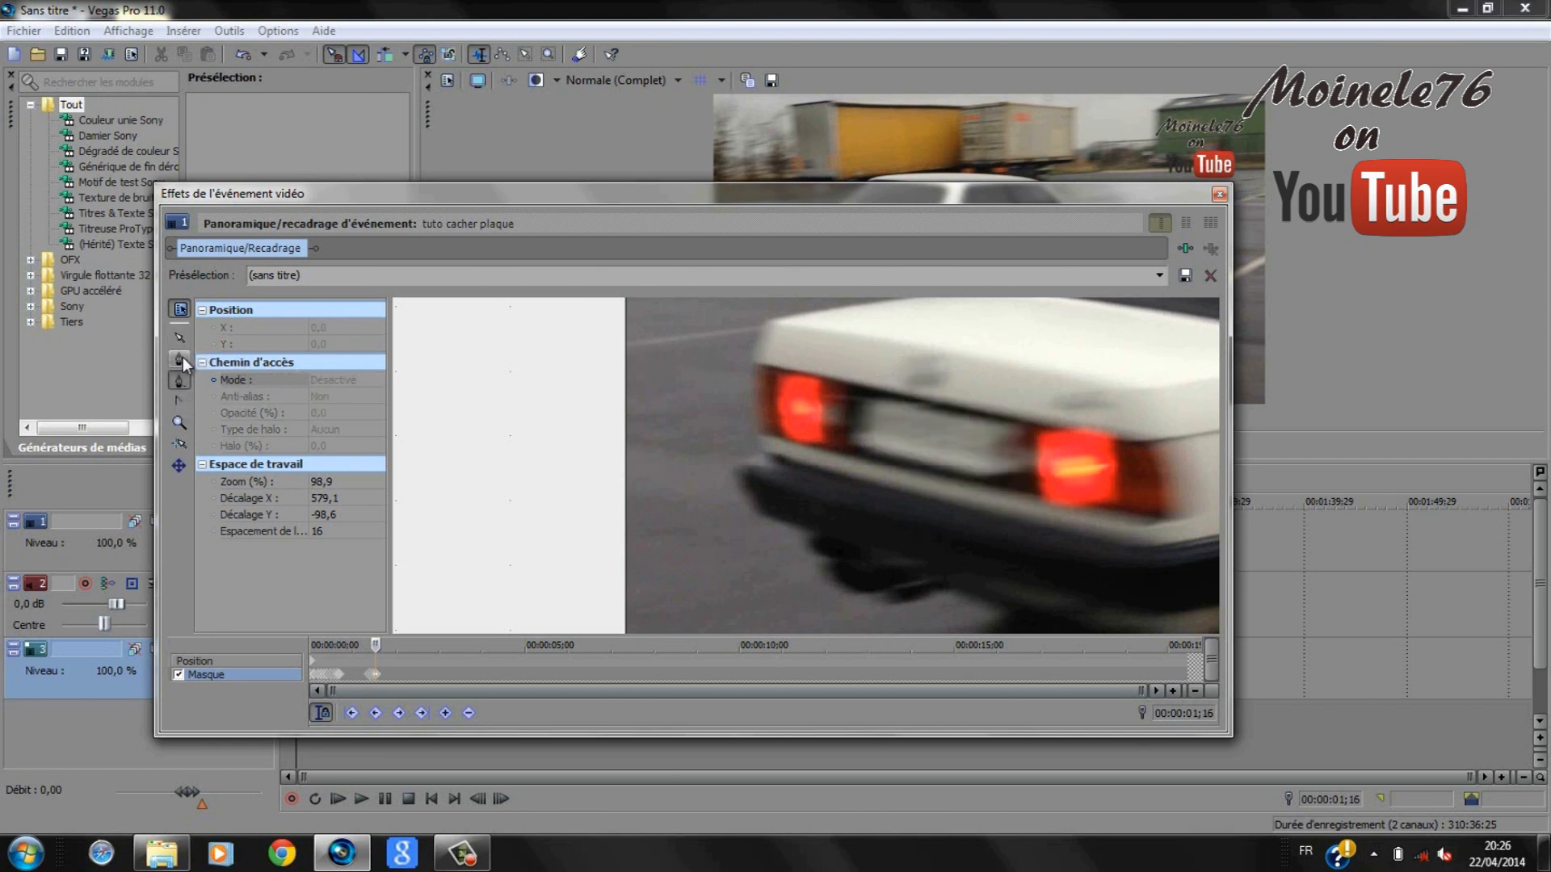
click(832, 372)
click(1044, 412)
click(1036, 512)
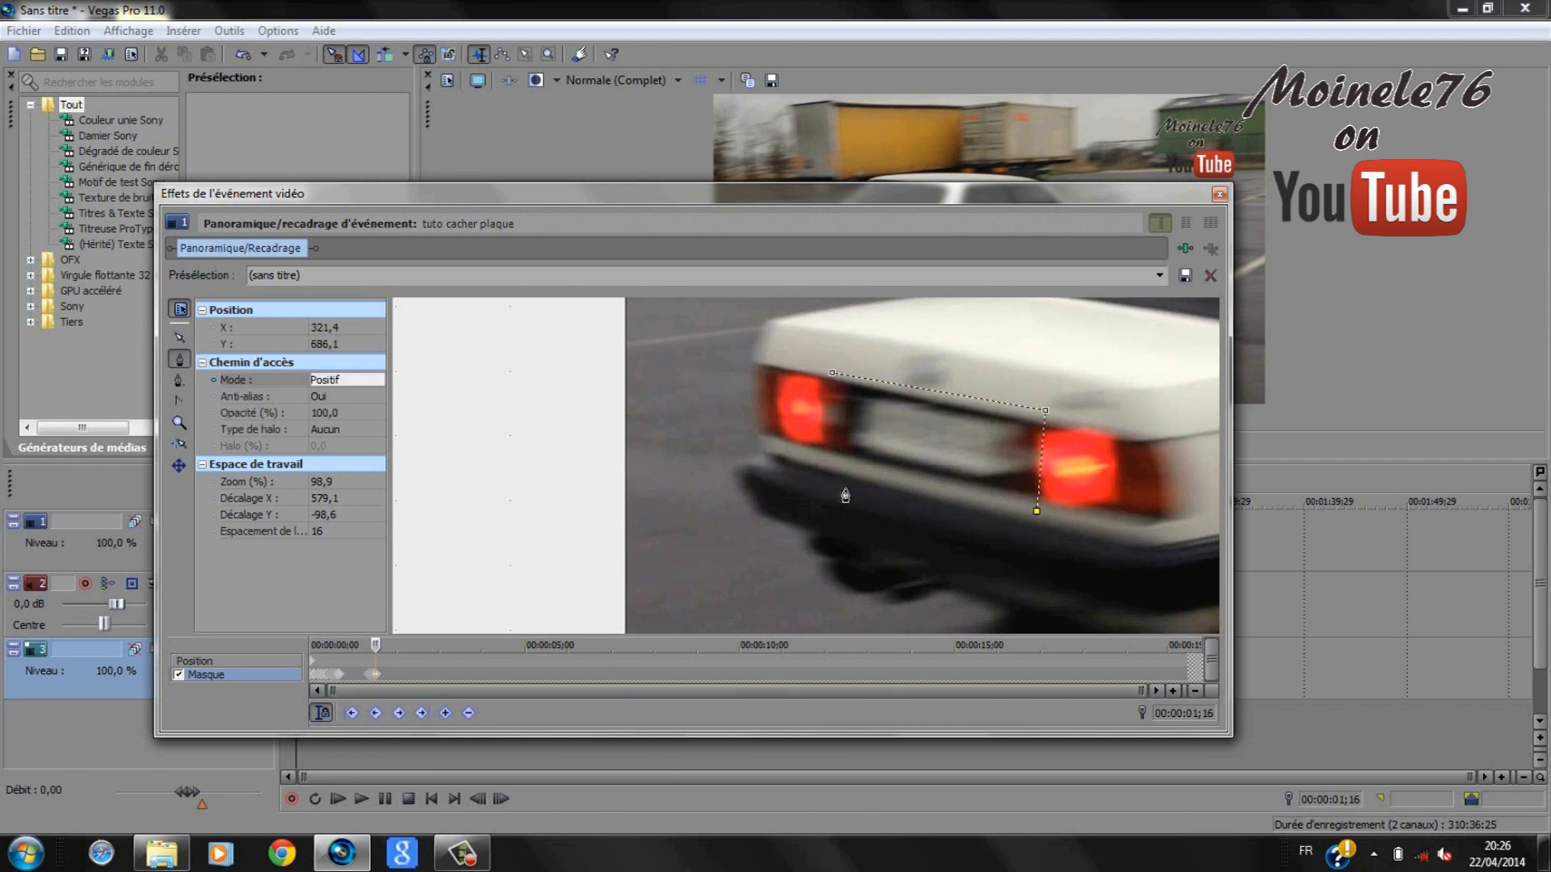
click(828, 473)
click(832, 375)
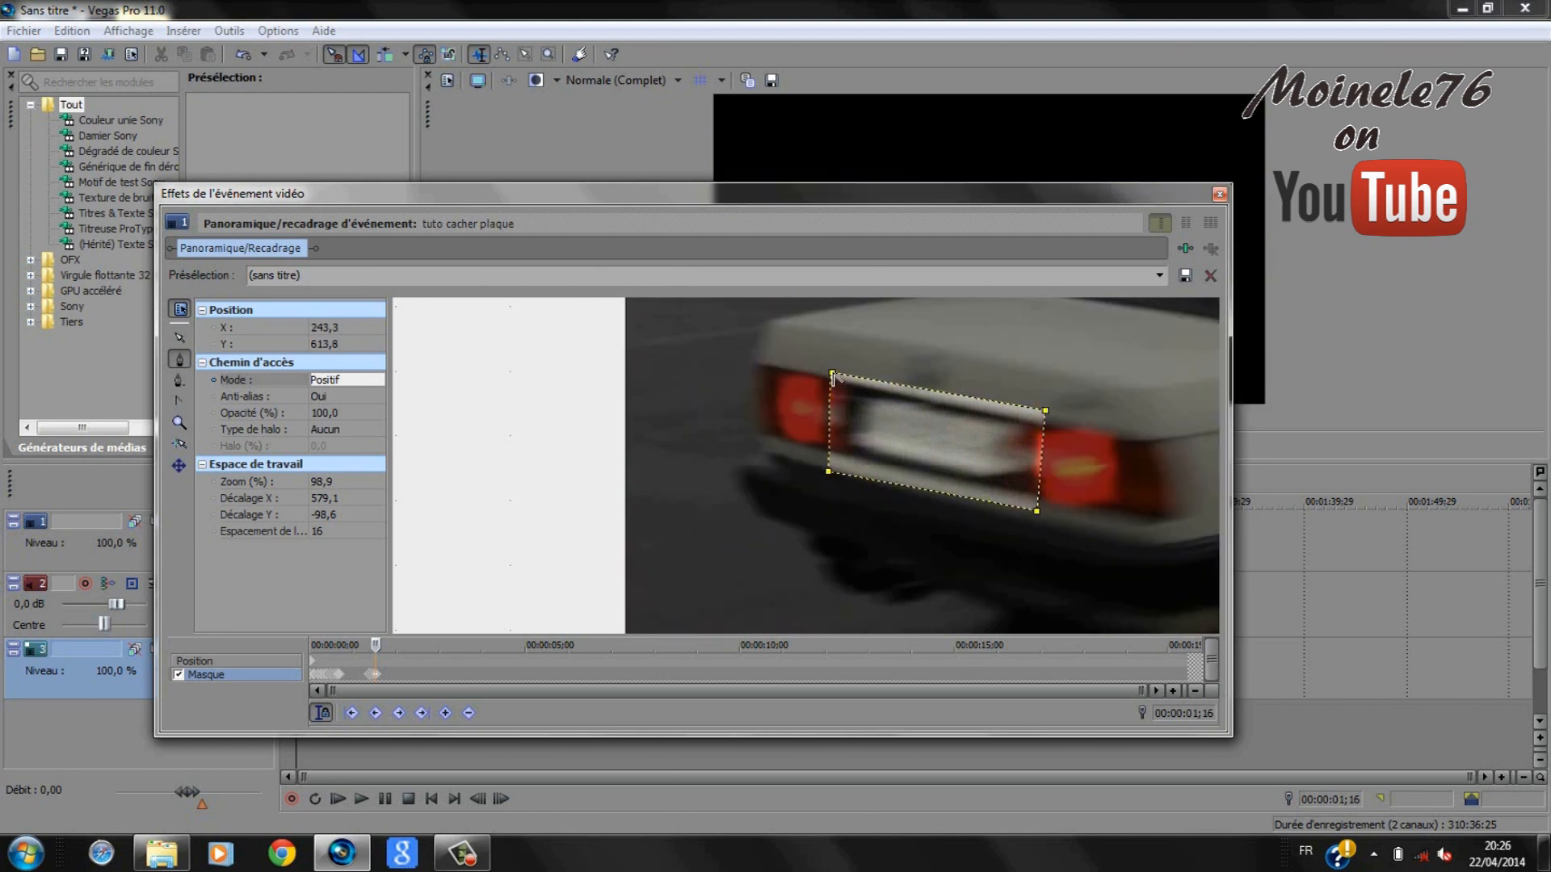
- Round the corners of the redrawn rear plate mask at 00:00:01;16 and set its mode to Négatif
click(832, 374)
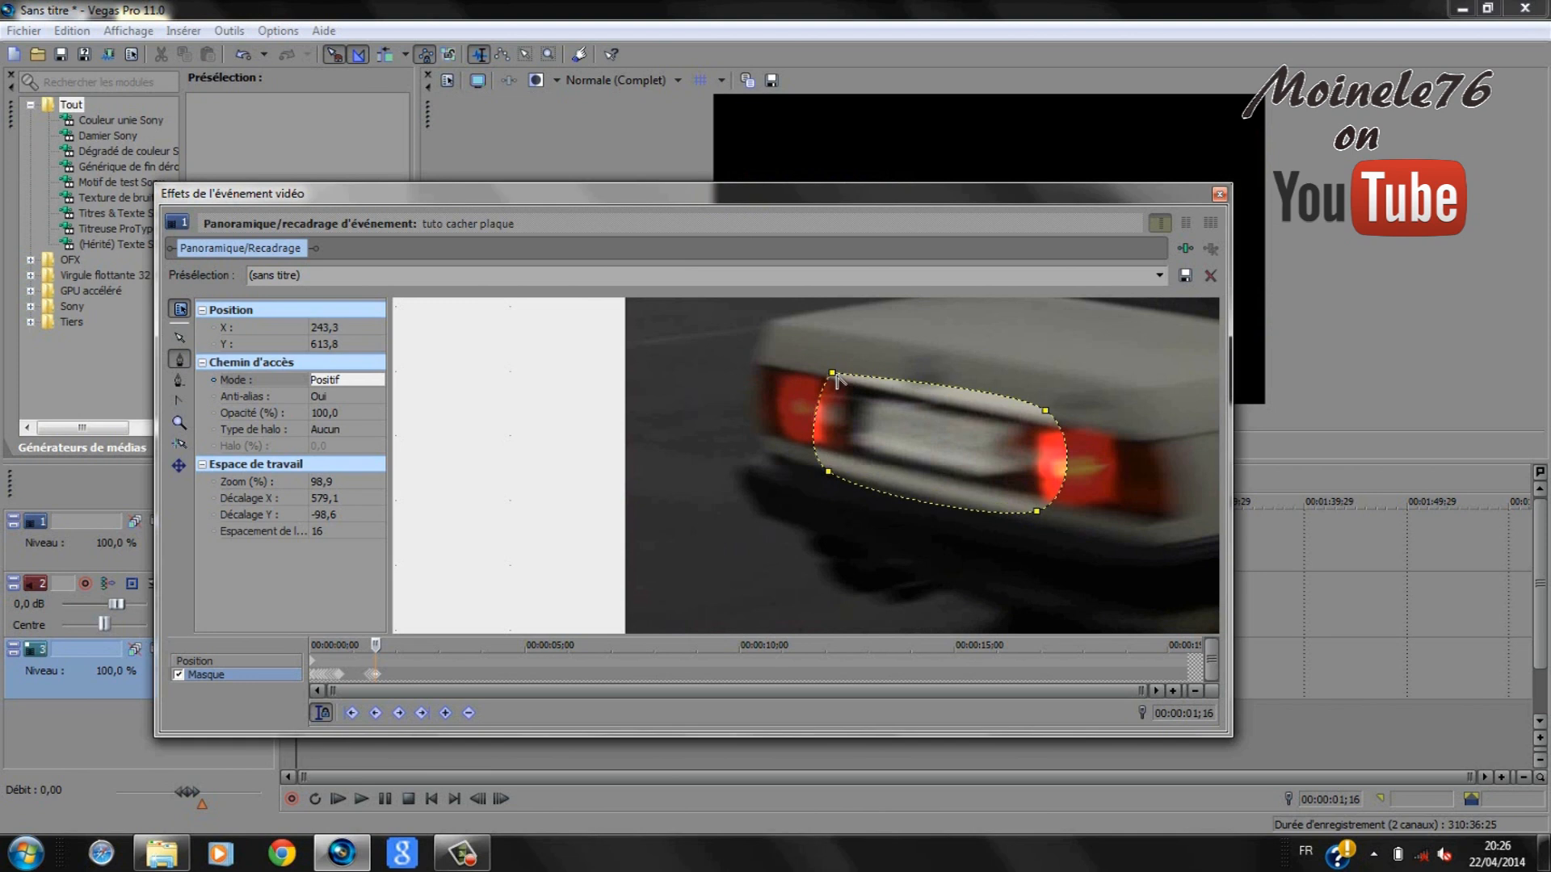
click(341, 381)
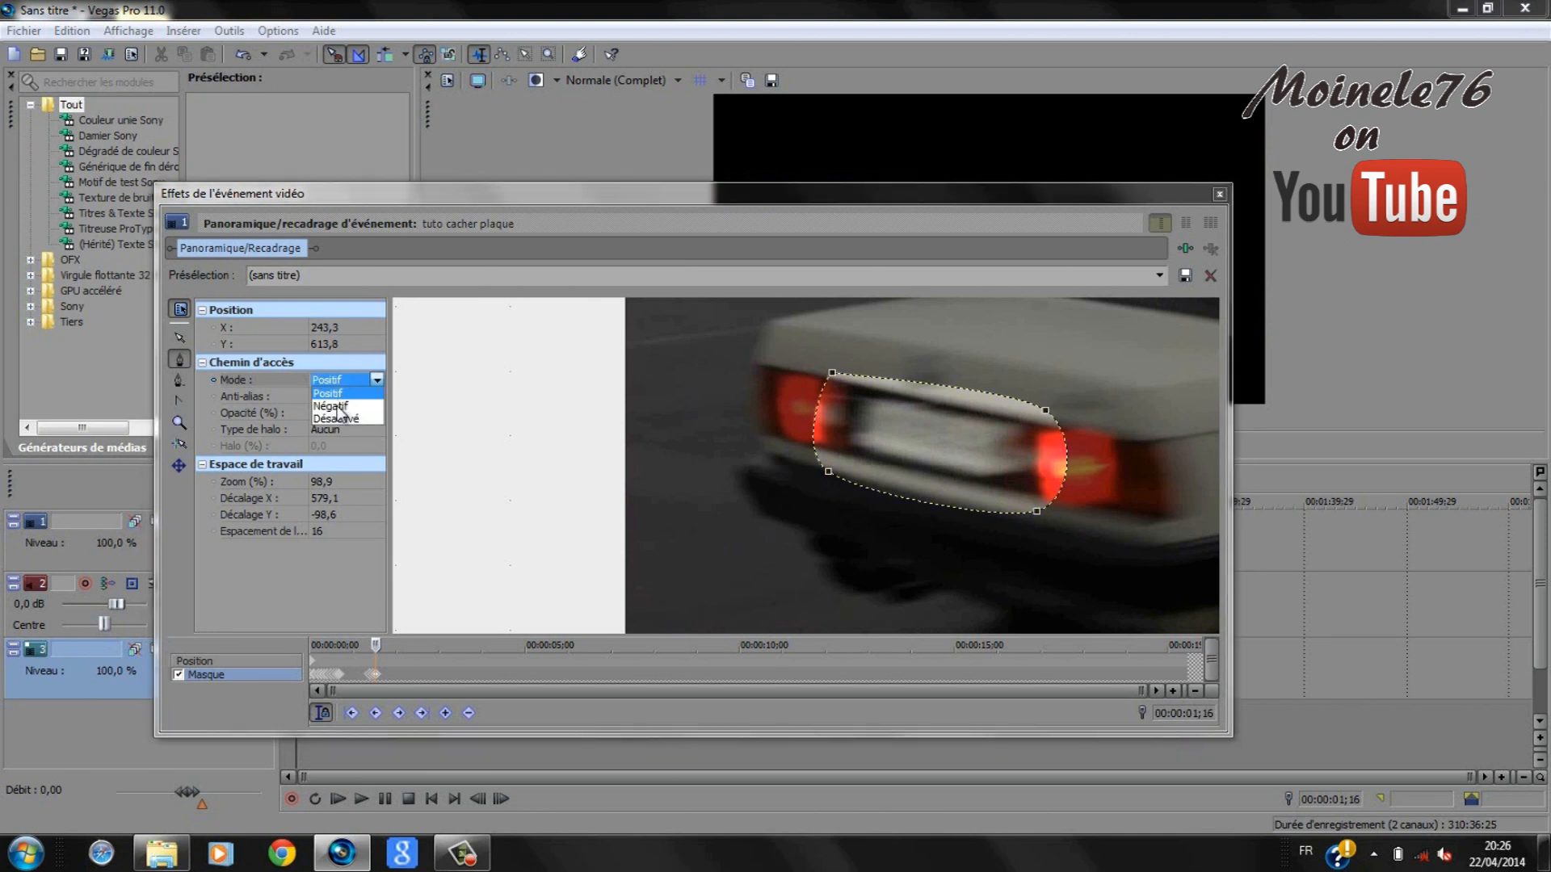
click(342, 410)
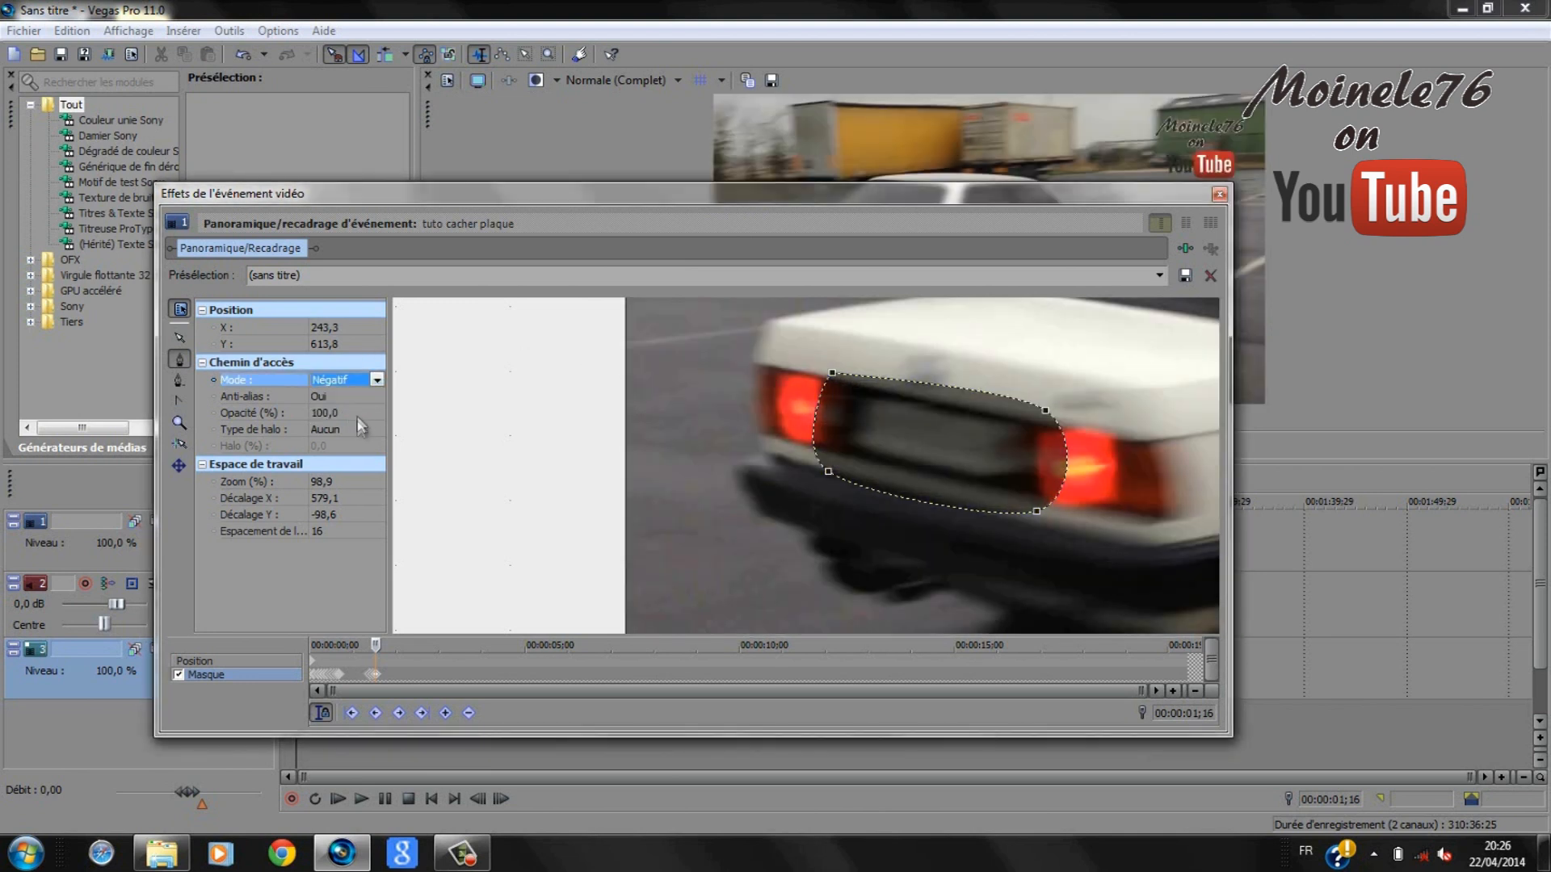
- At 00:00:01;17, try shifting the mask onto the rear licence plate, and delete that mask
click(373, 675)
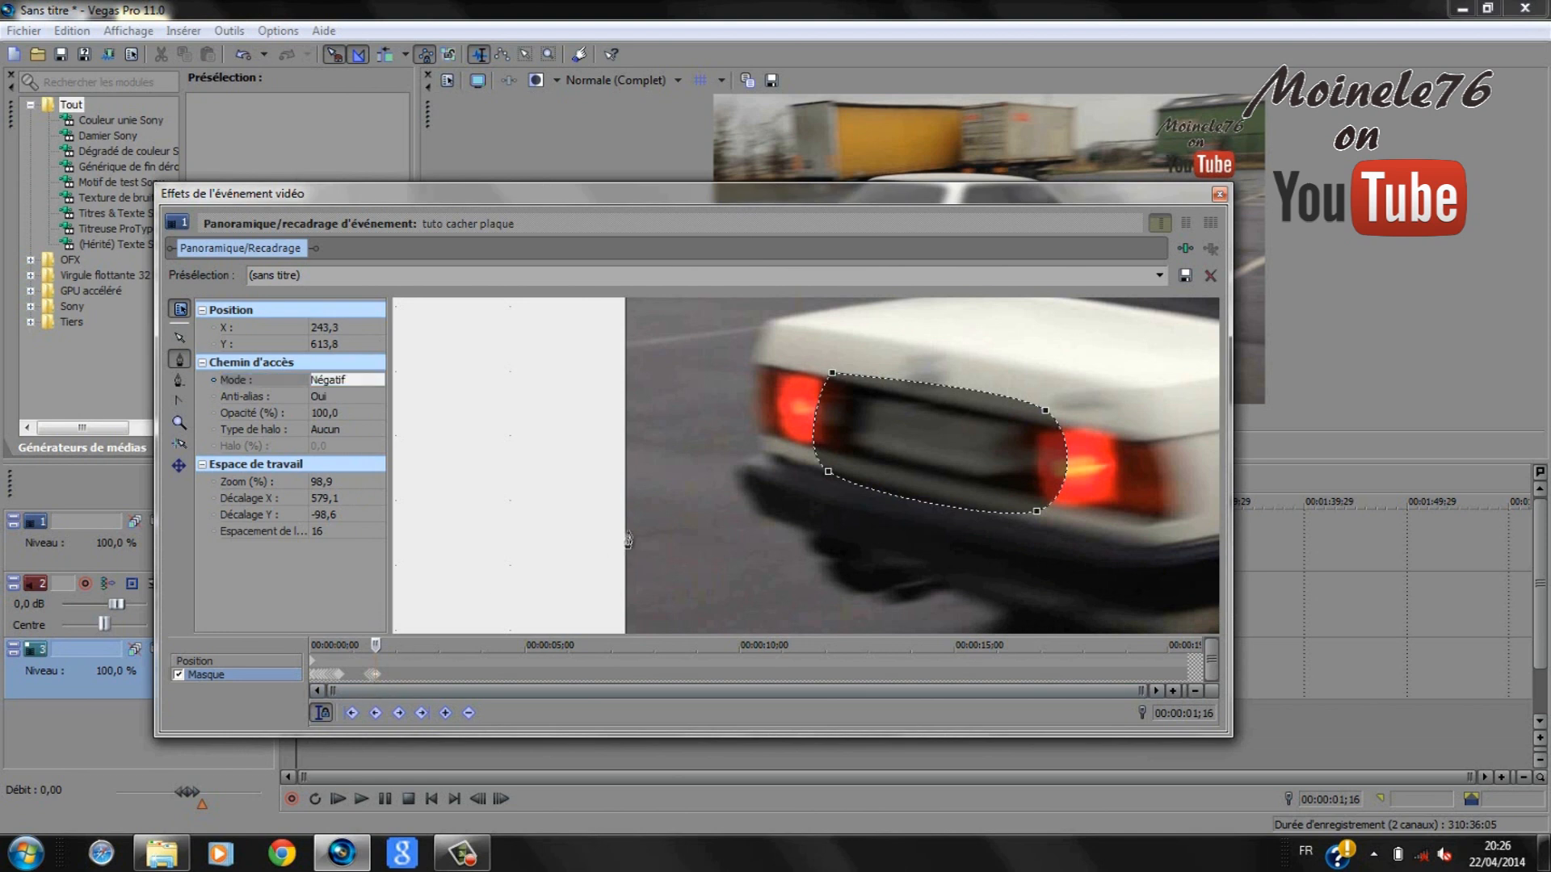
key(Right)
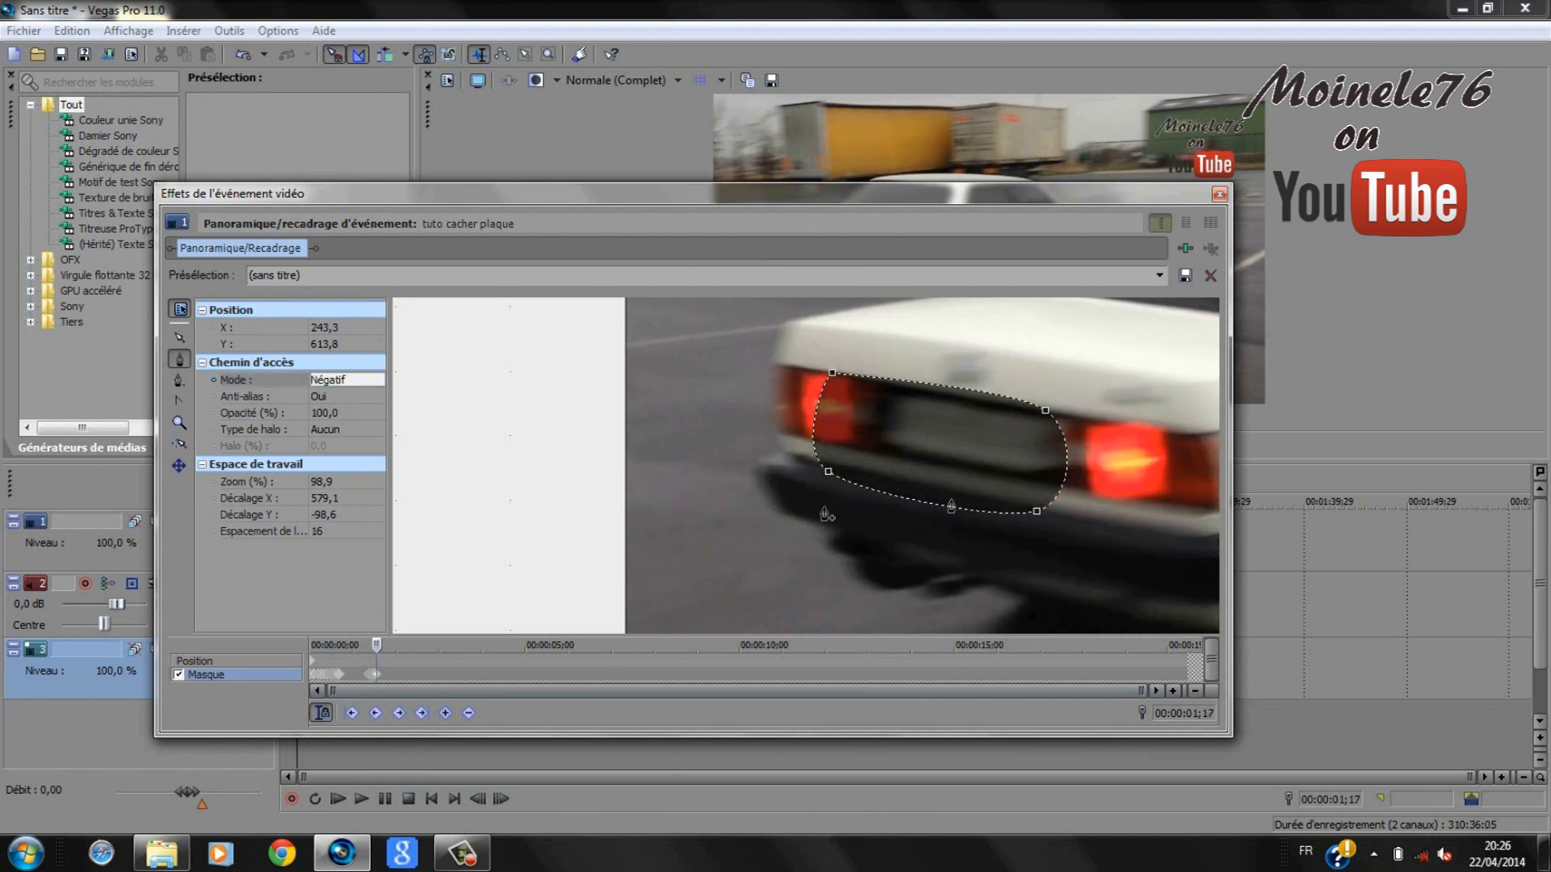
drag(1037, 513, 1082, 502)
click(951, 582)
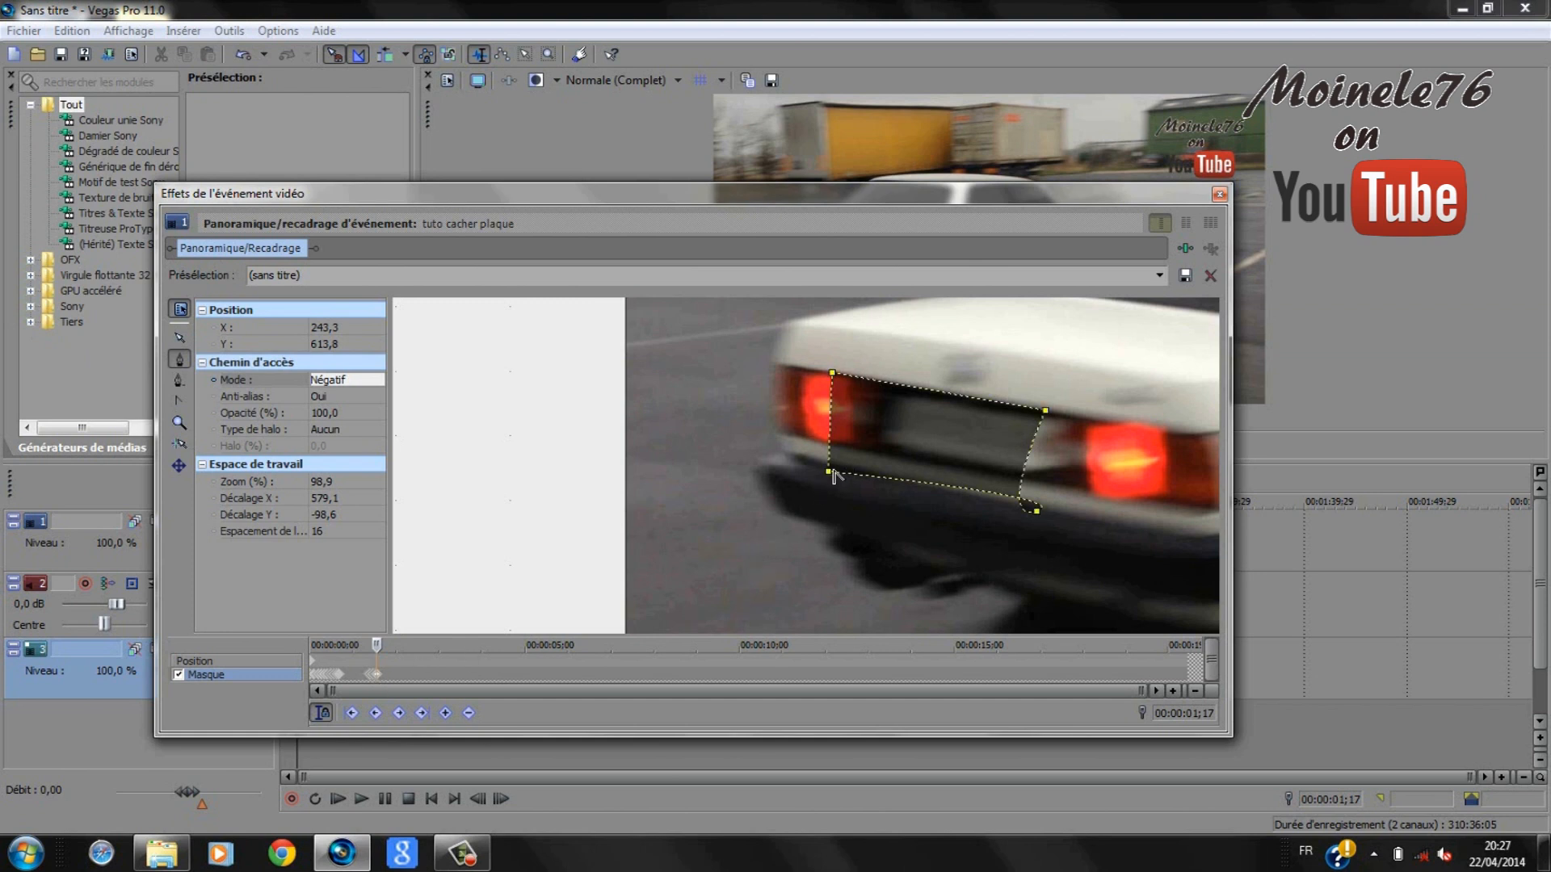
click(180, 380)
key(Delete)
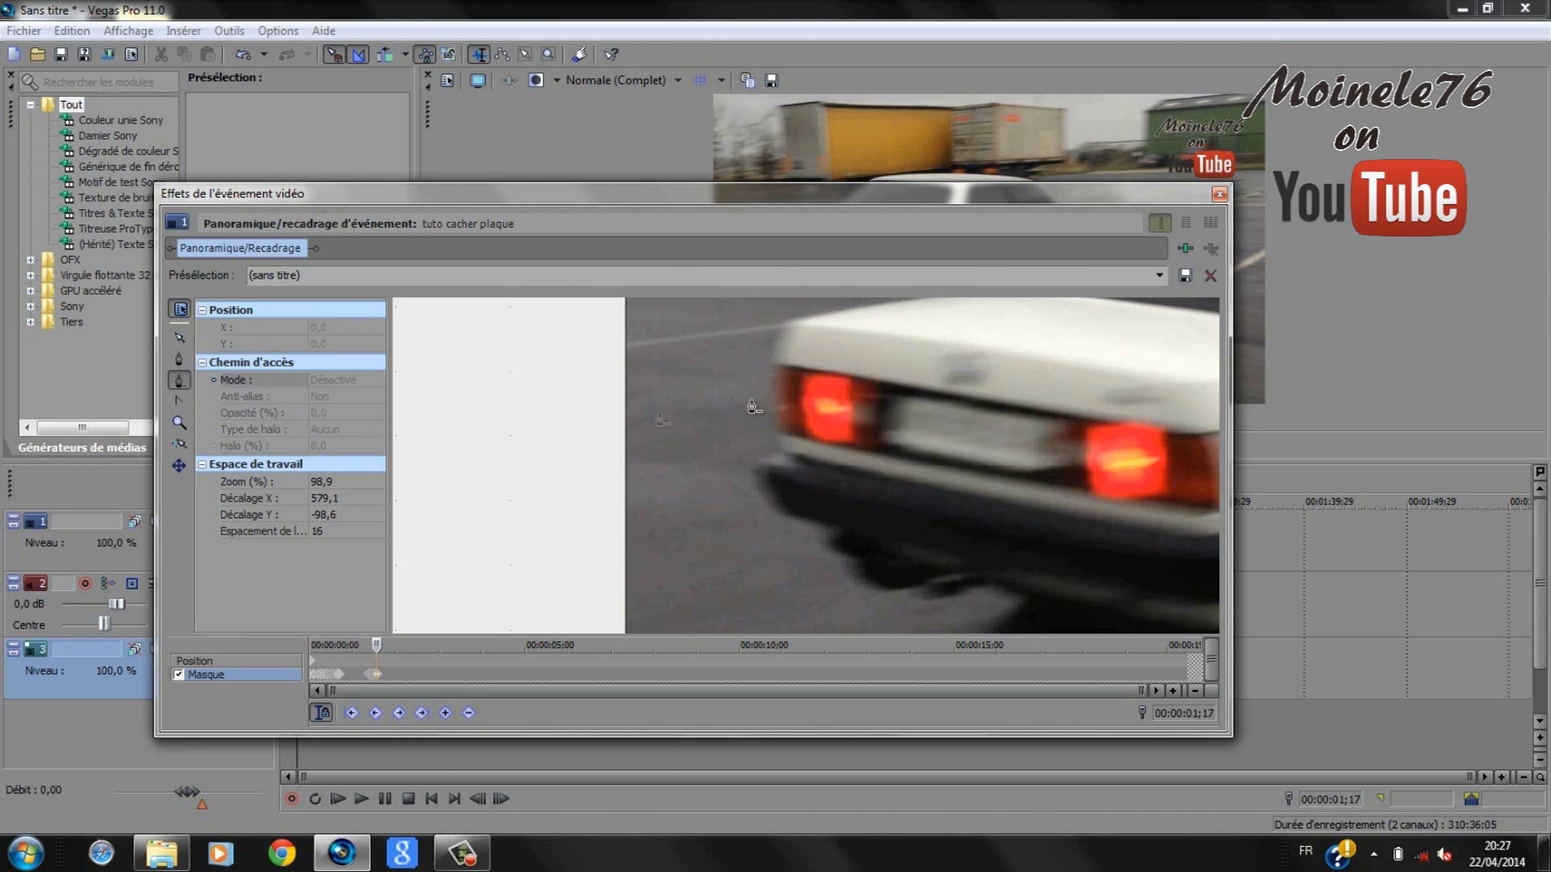
- Draw a new closed four-point mask around the rear licence plate at 00:00:01;17
click(179, 359)
click(873, 369)
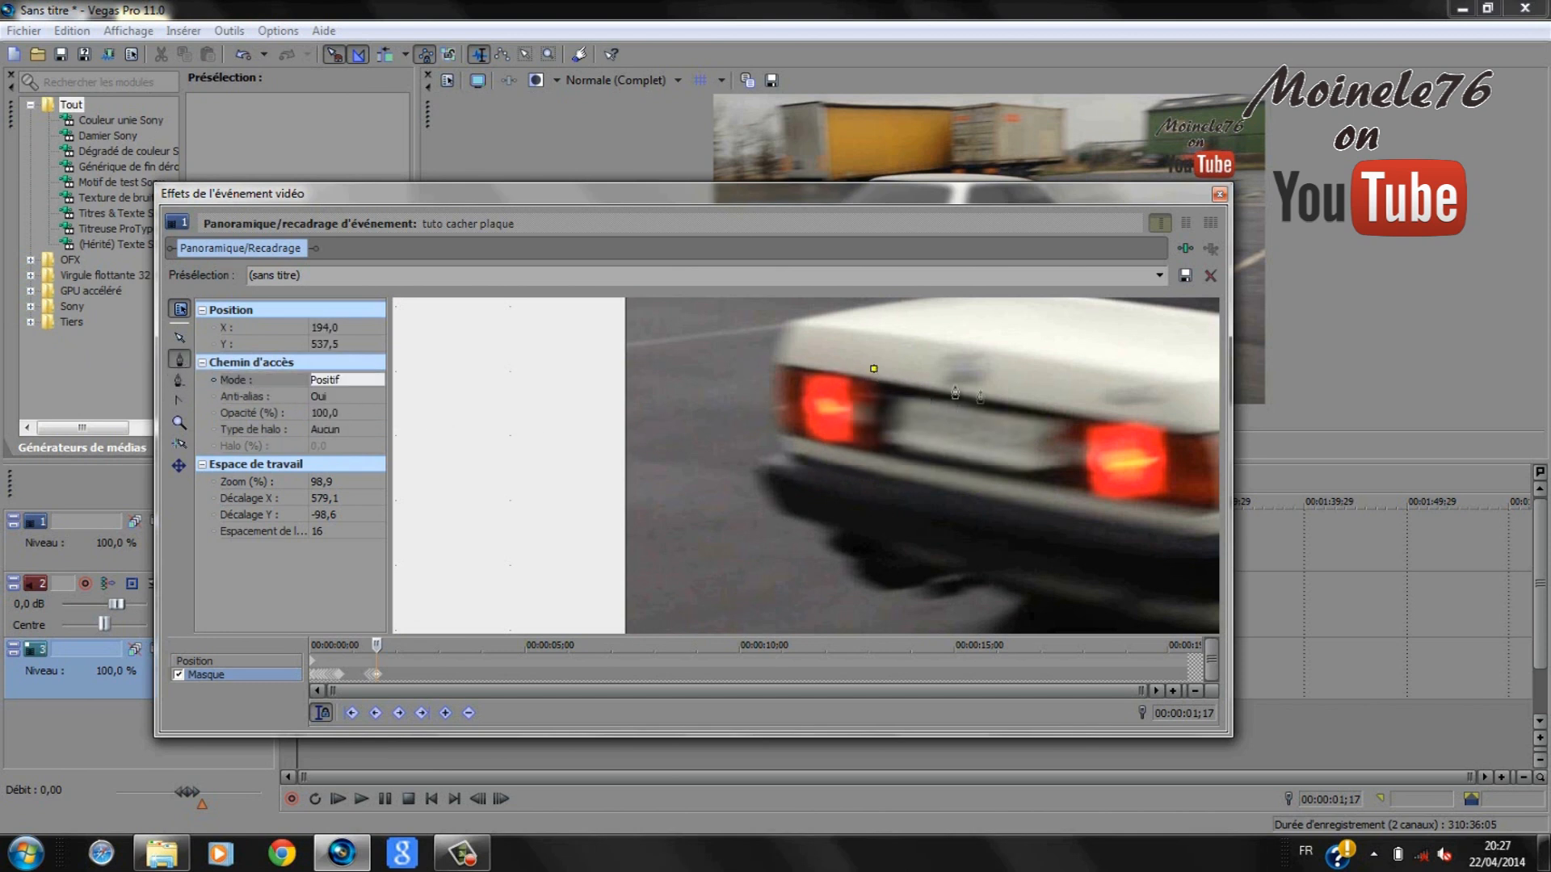
click(1094, 408)
click(1088, 509)
click(864, 467)
click(873, 369)
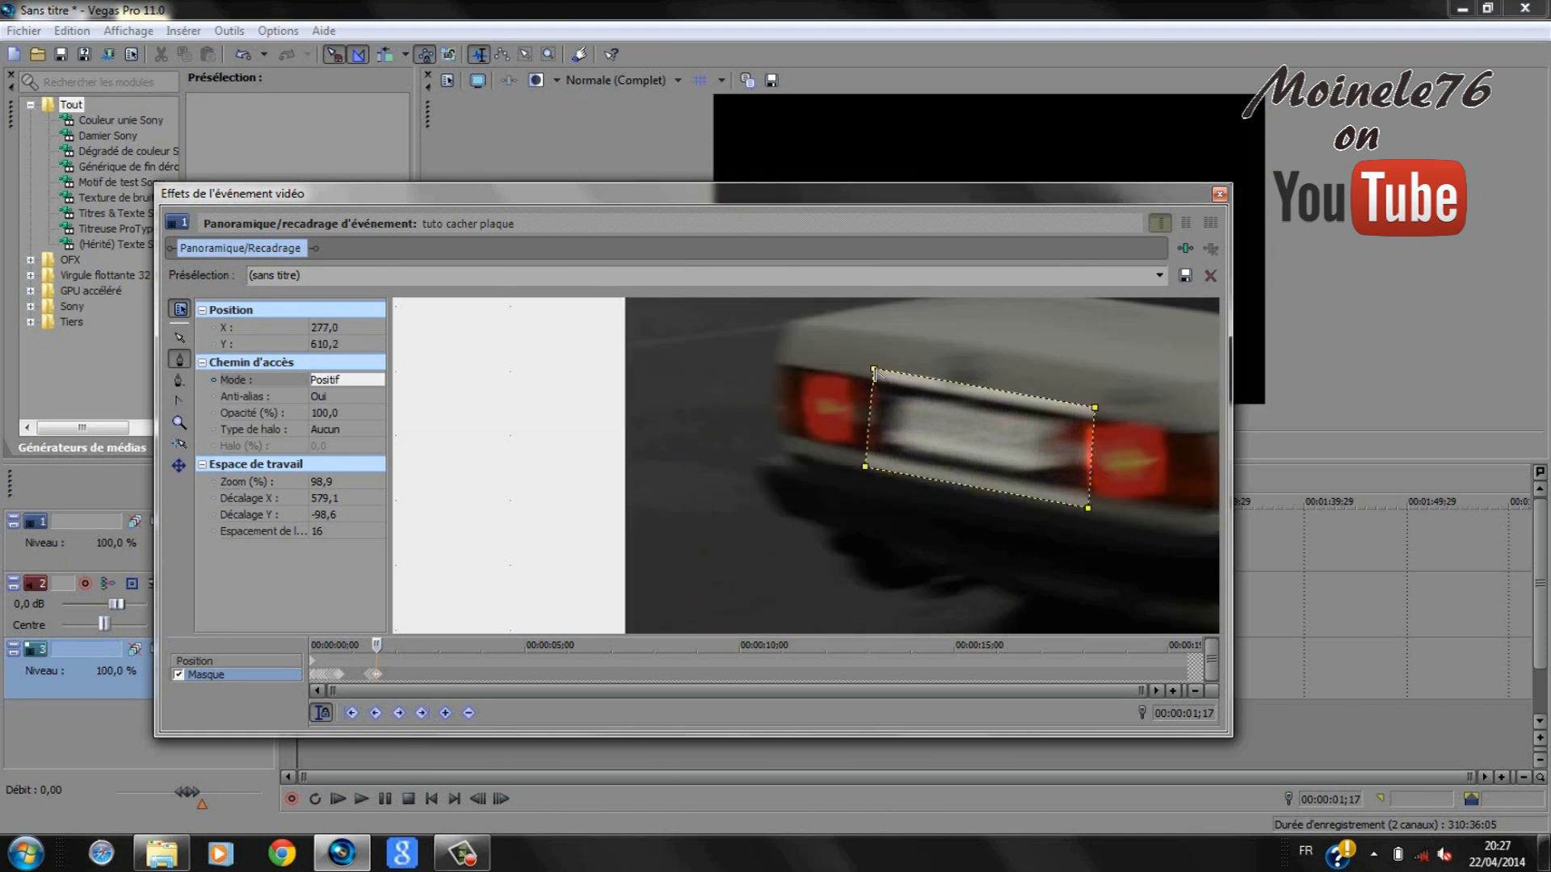
- Round the corners of the new rear plate mask at 00:00:01;17 and set its mode to Négatif
click(873, 370)
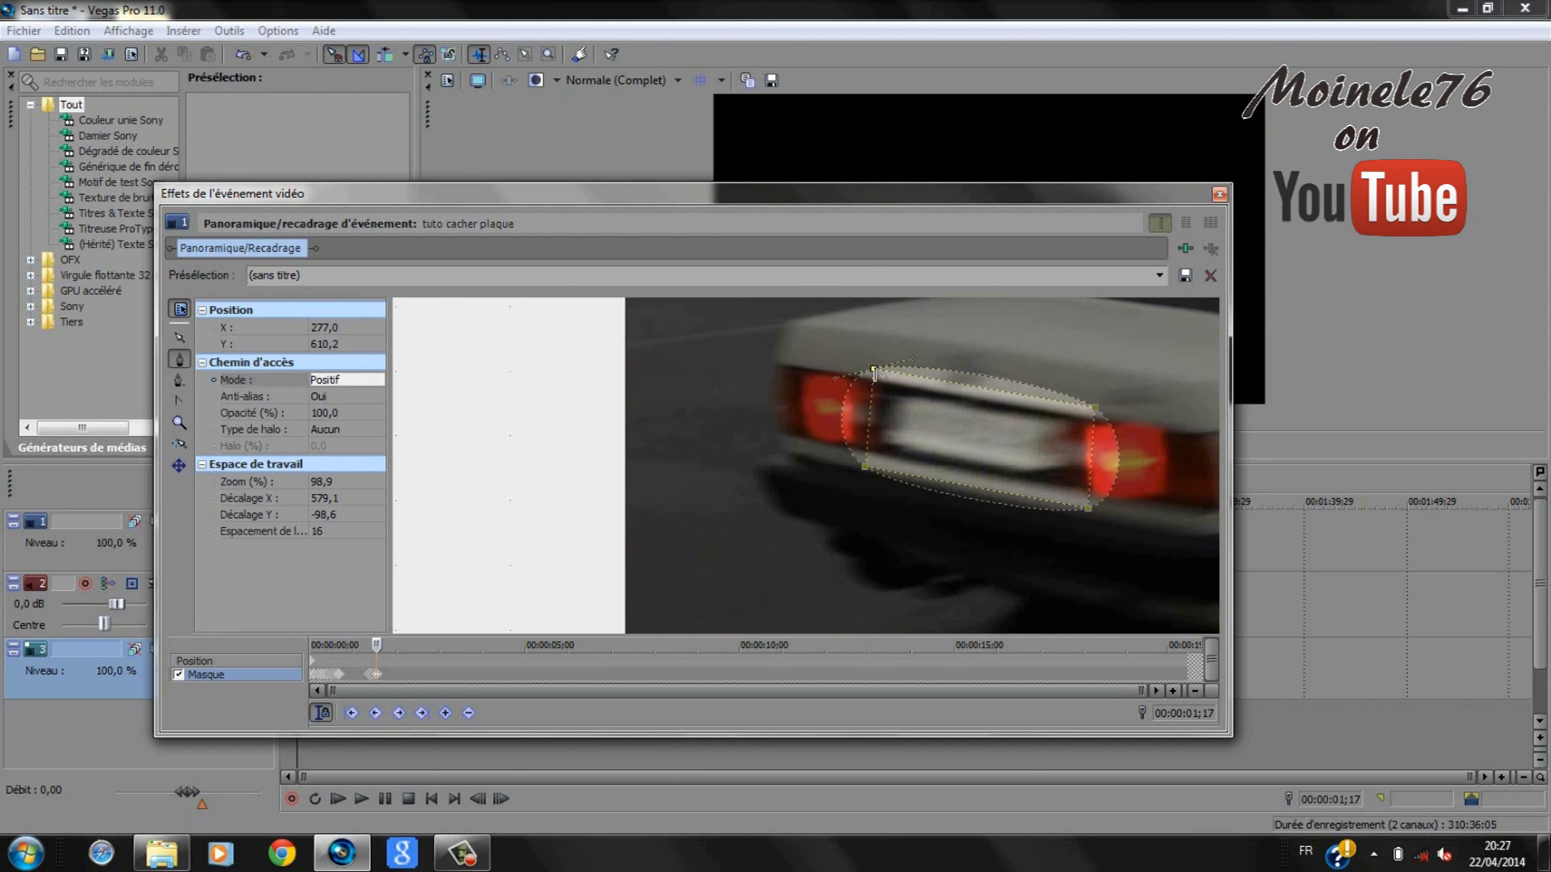
click(333, 381)
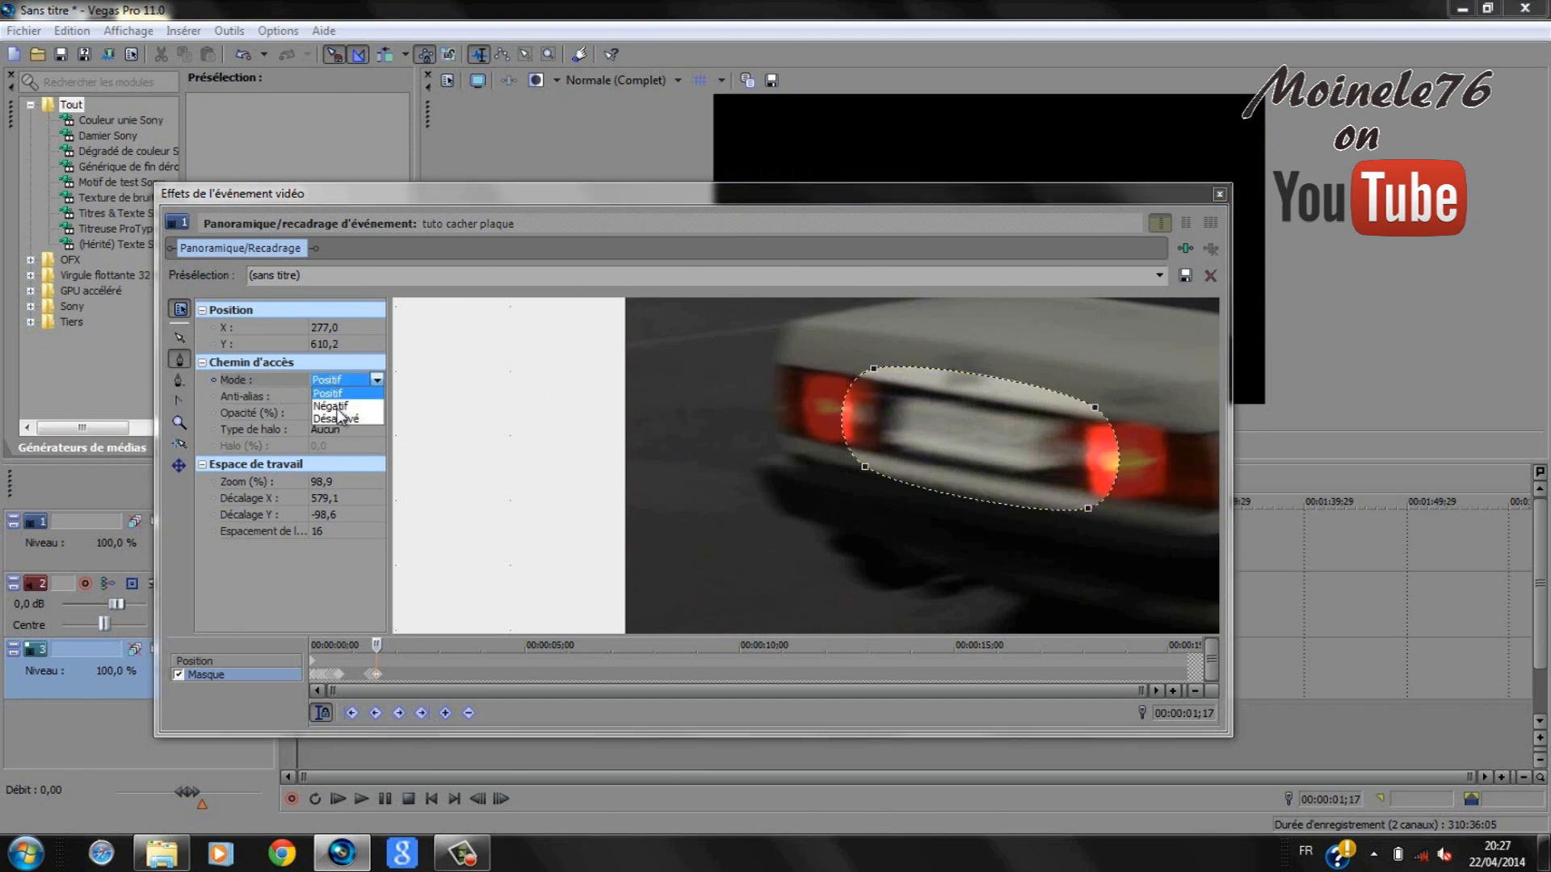
click(338, 407)
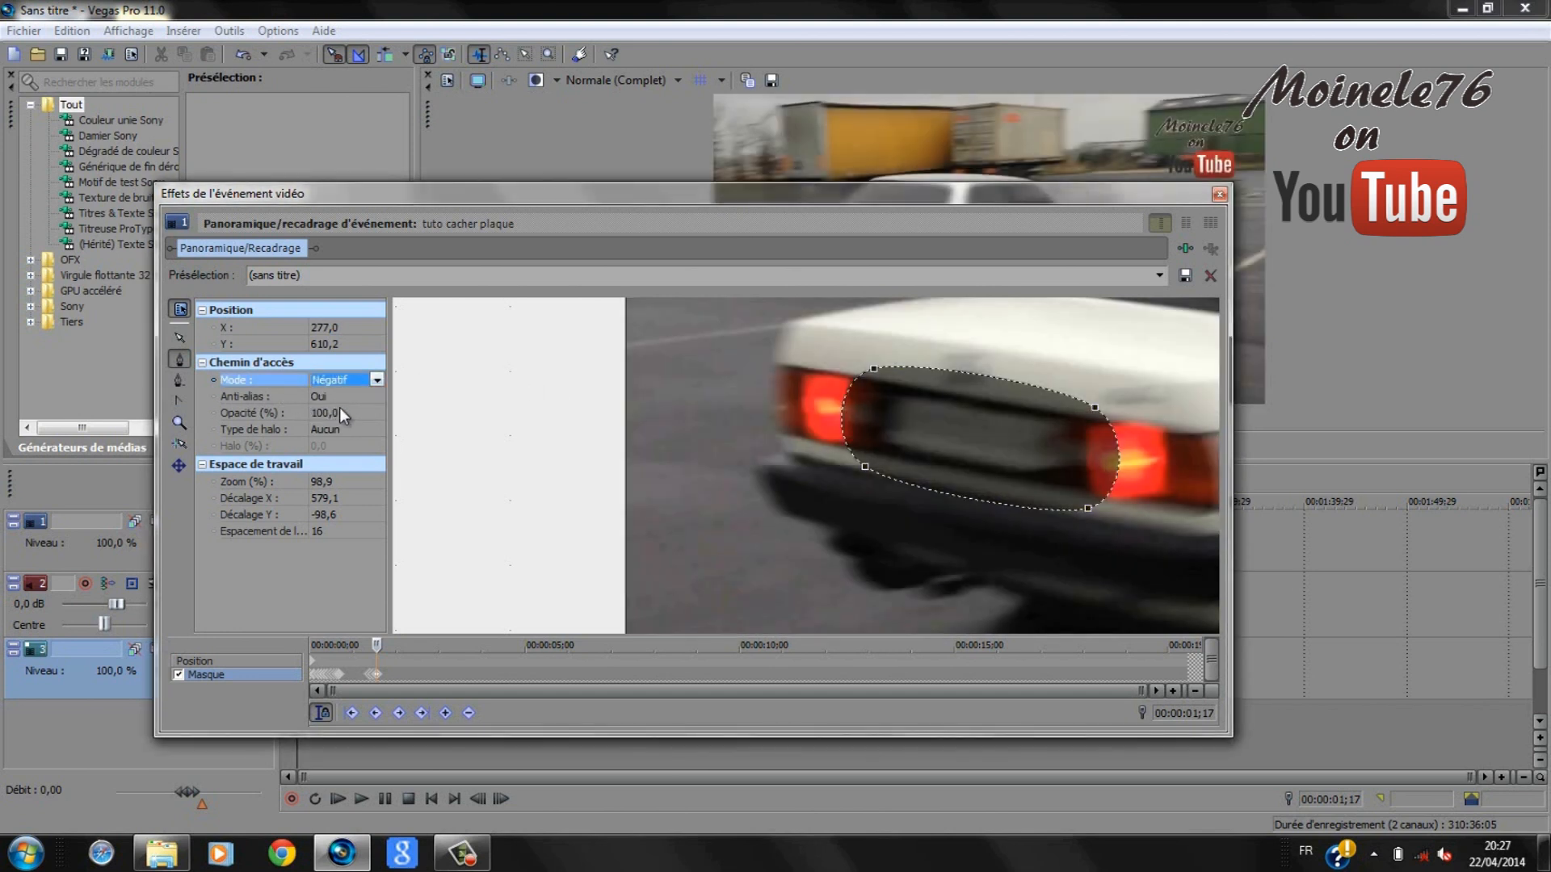
- At 00:00:01;18, move the whole mask over the rear licence plate, to about X 299, Y 606
click(180, 337)
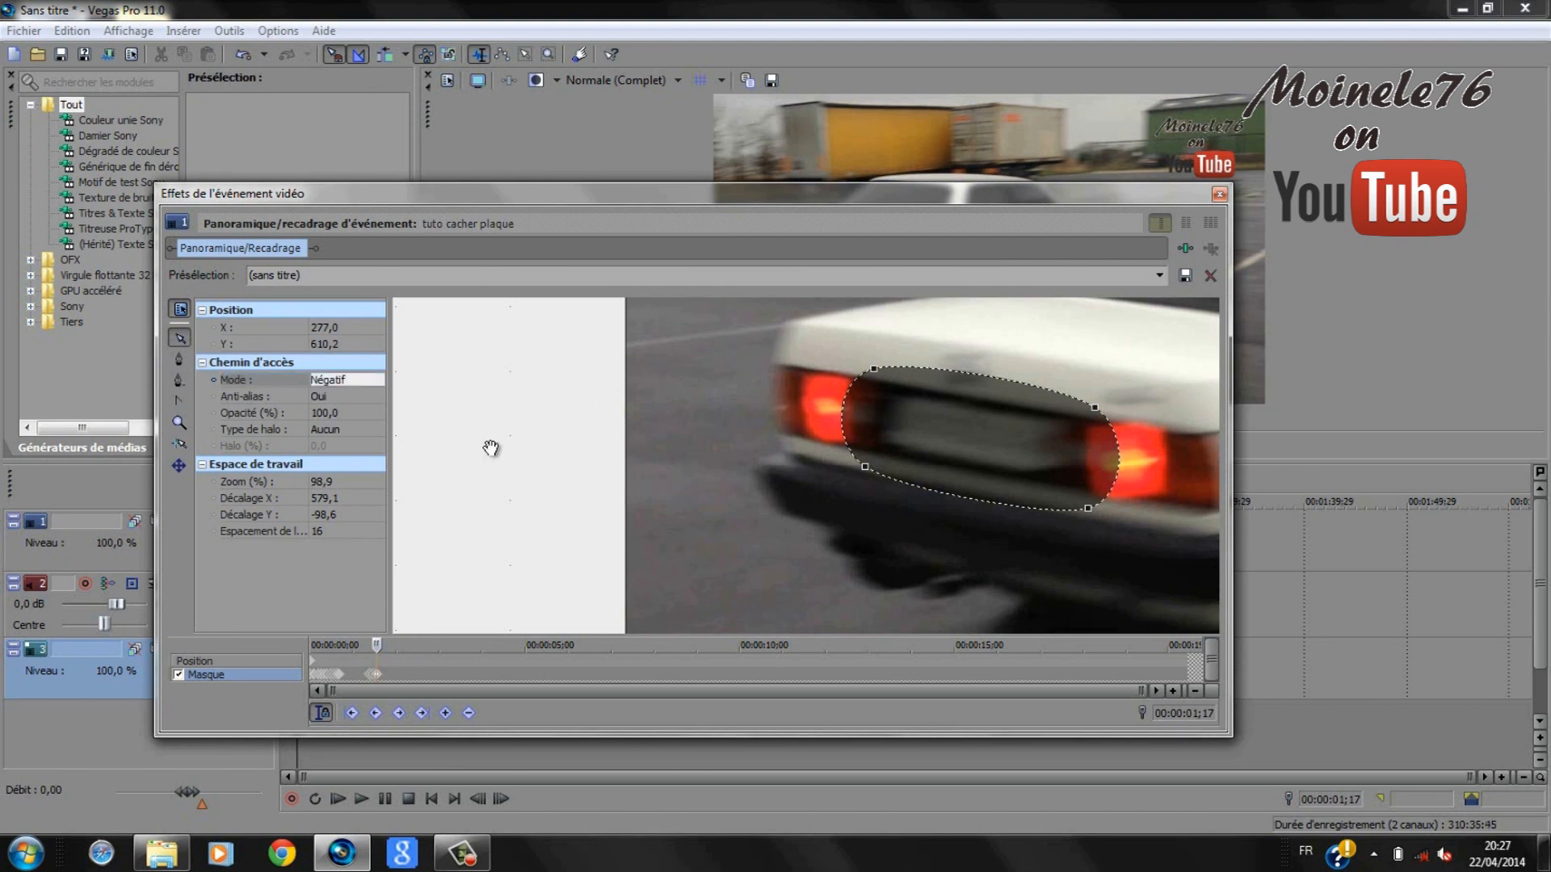
click(864, 468)
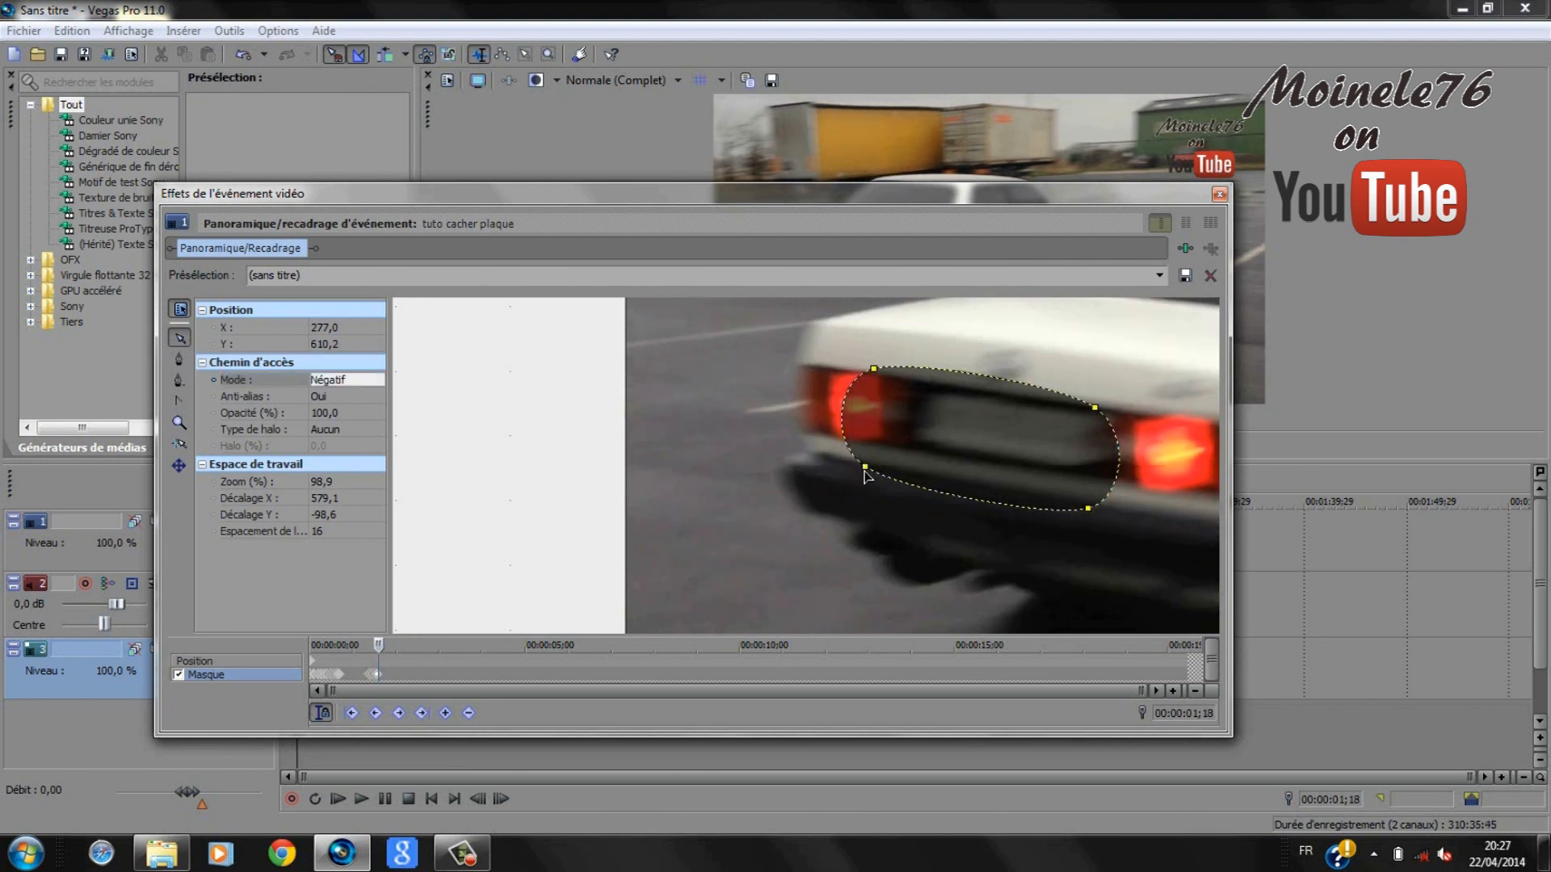
drag(864, 468, 893, 464)
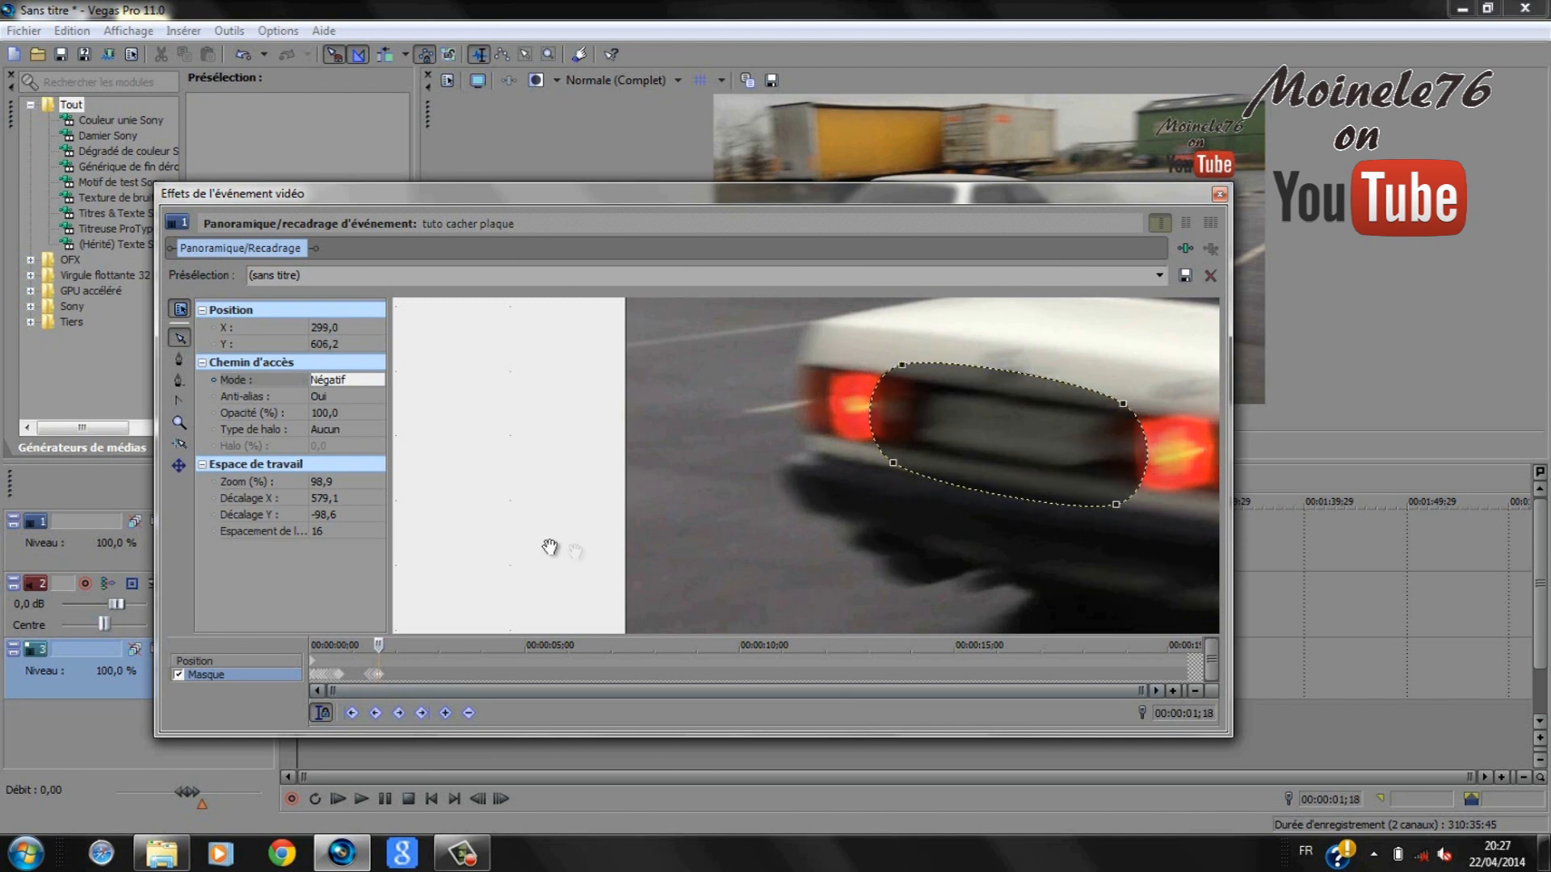
- Move the whole mask over the rear plate at 00:00:01;19, to about X 333, Y 594, and at 00:00:01;20, to about X 361, Y 589
key(Right)
drag(894, 469, 938, 453)
key(Right)
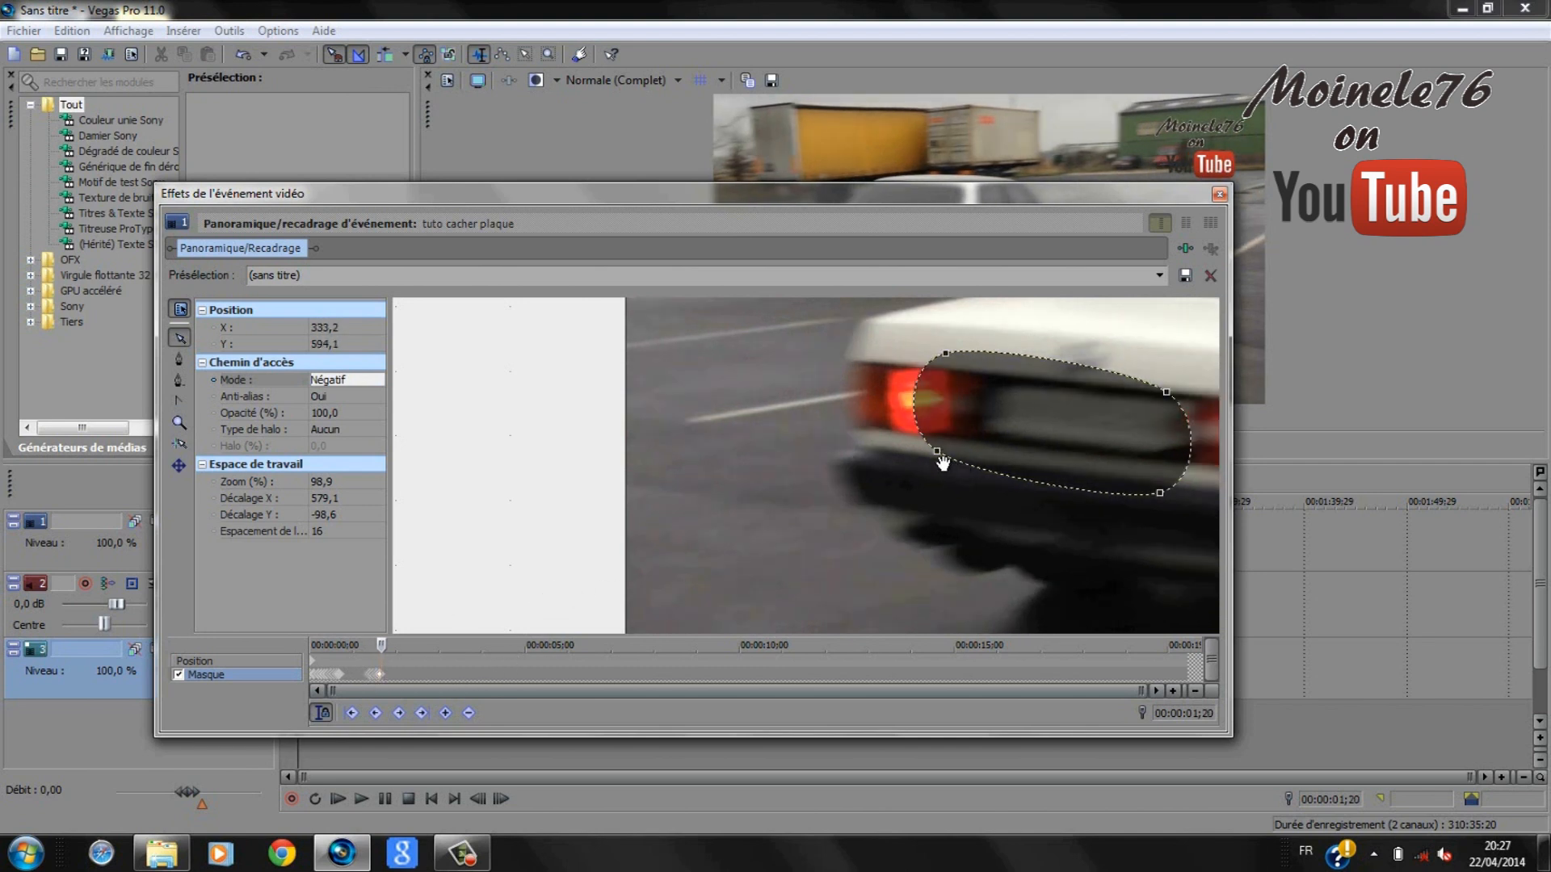
drag(938, 454, 974, 449)
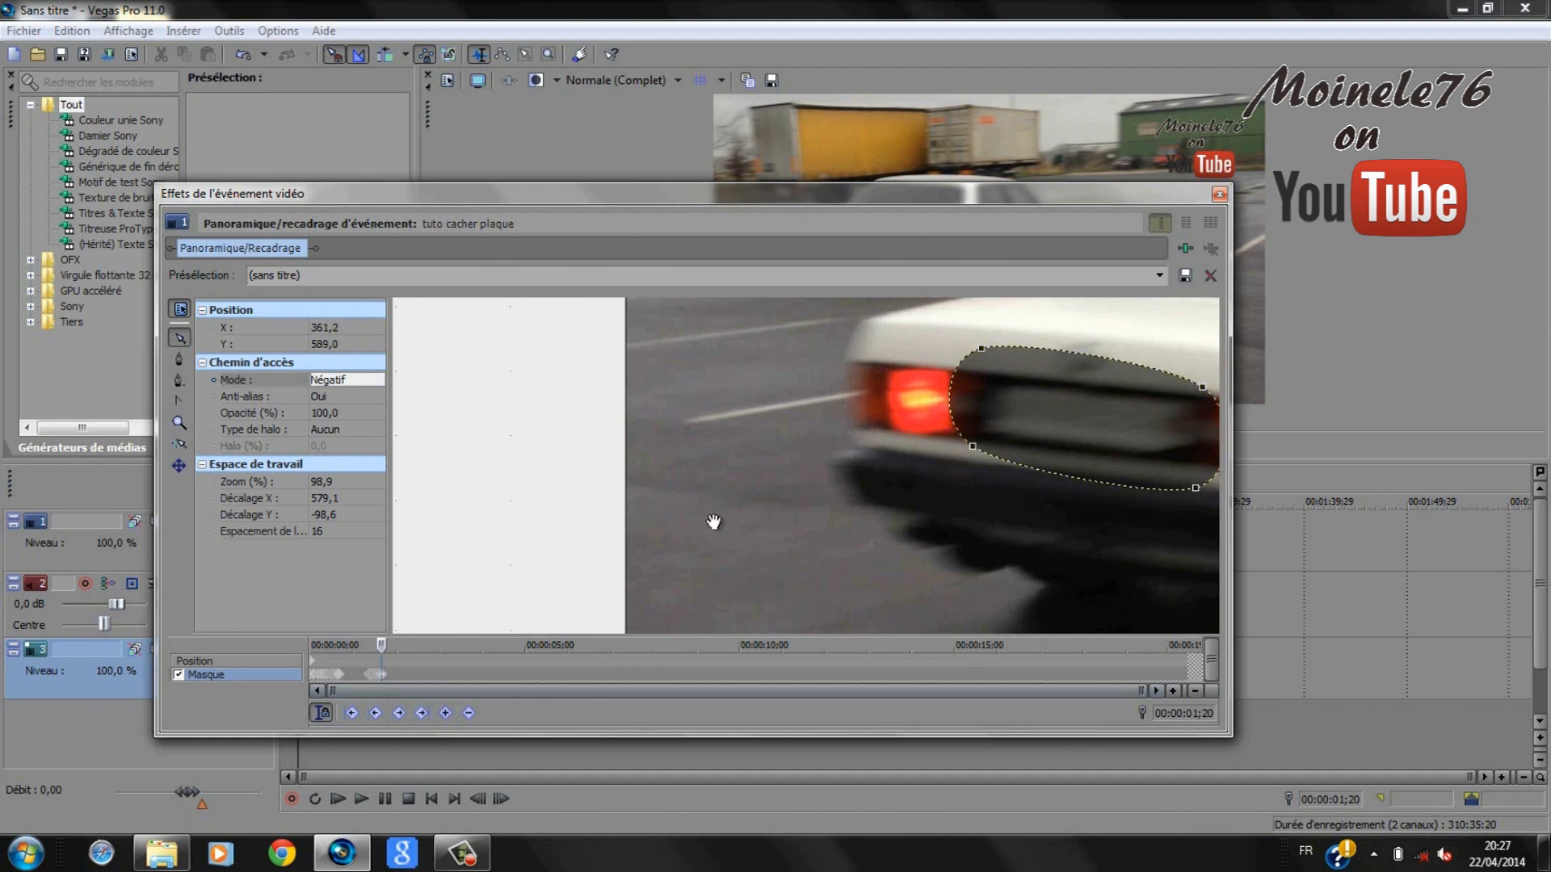
- At 00:00:01;21, move the whole mask over the rear licence plate, to about X 386, Y 582
key(Right)
double_click(969, 450)
drag(971, 449, 1002, 442)
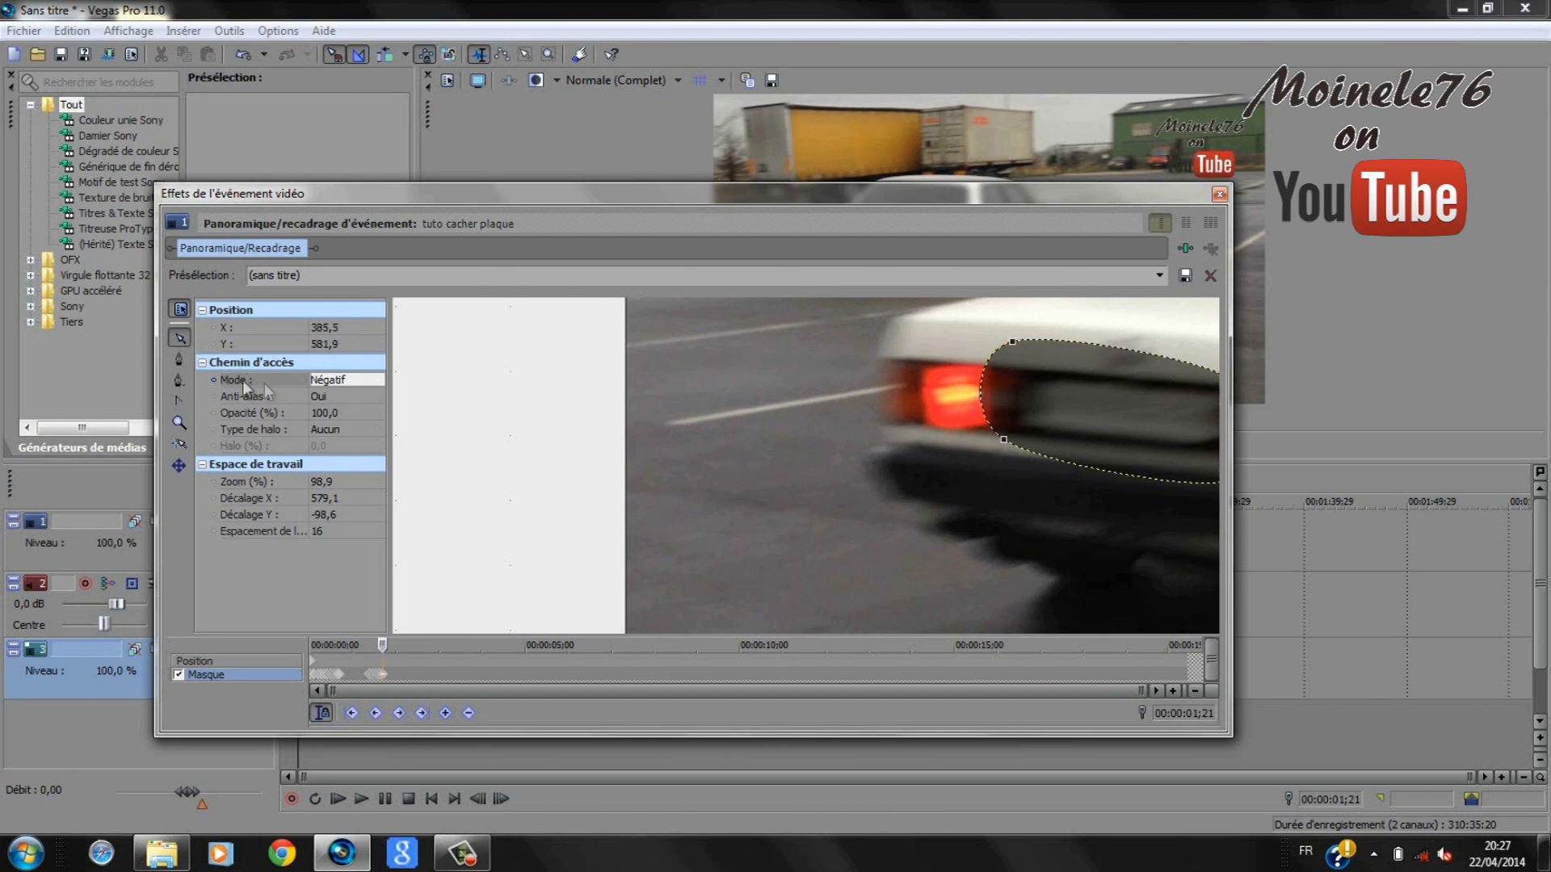
- Select all mask points and, at 00:00:01;22, move the mask over the rear licence plate, to about X 433, Y 568
drag(1021, 541, 602, 561)
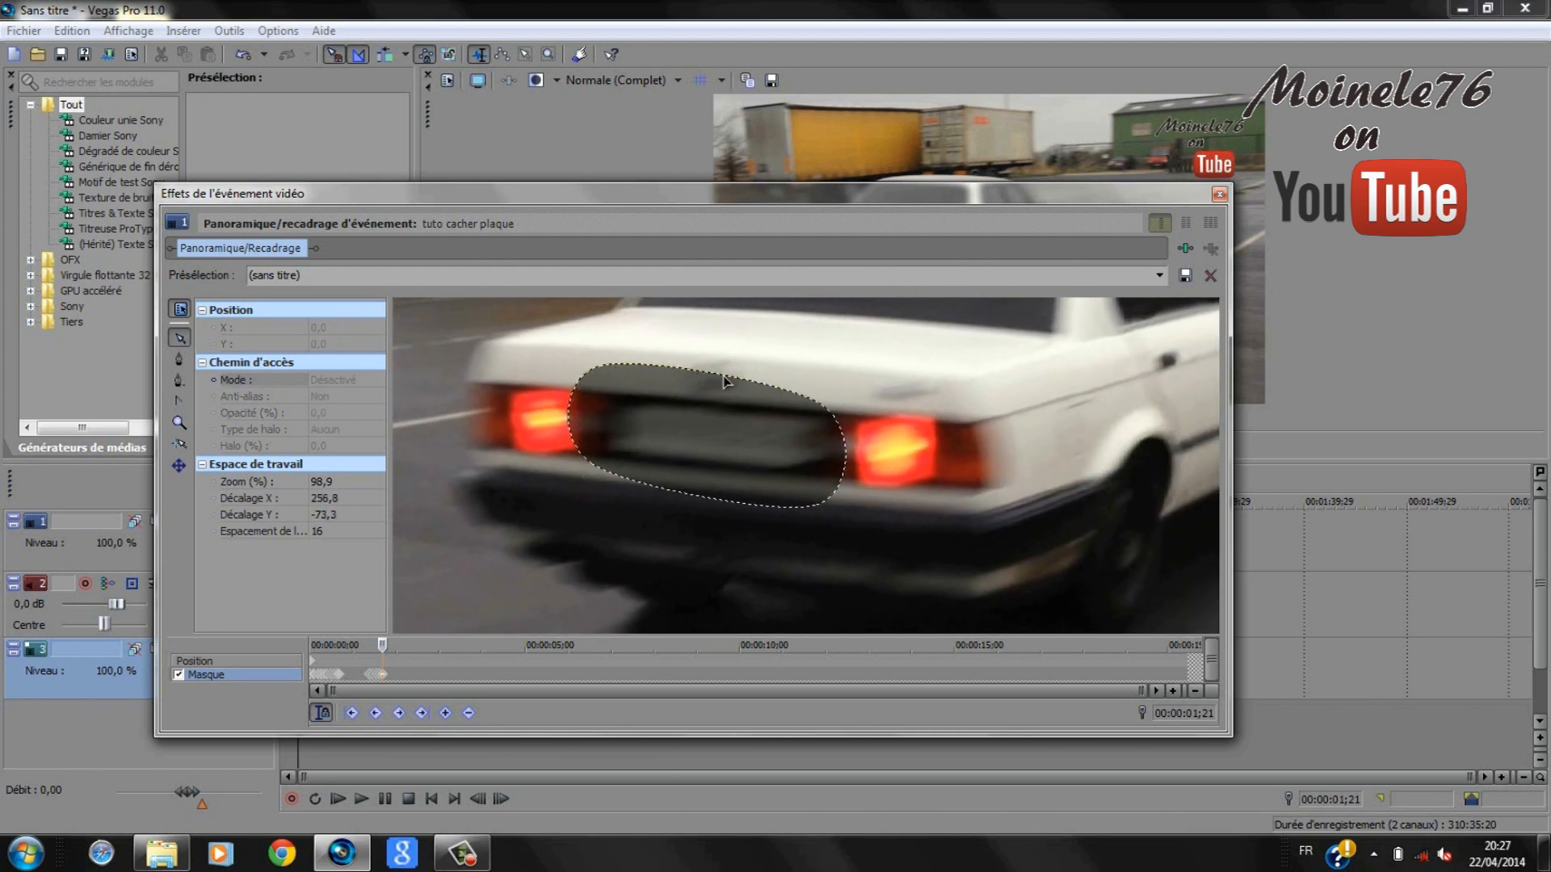
right_click(809, 509)
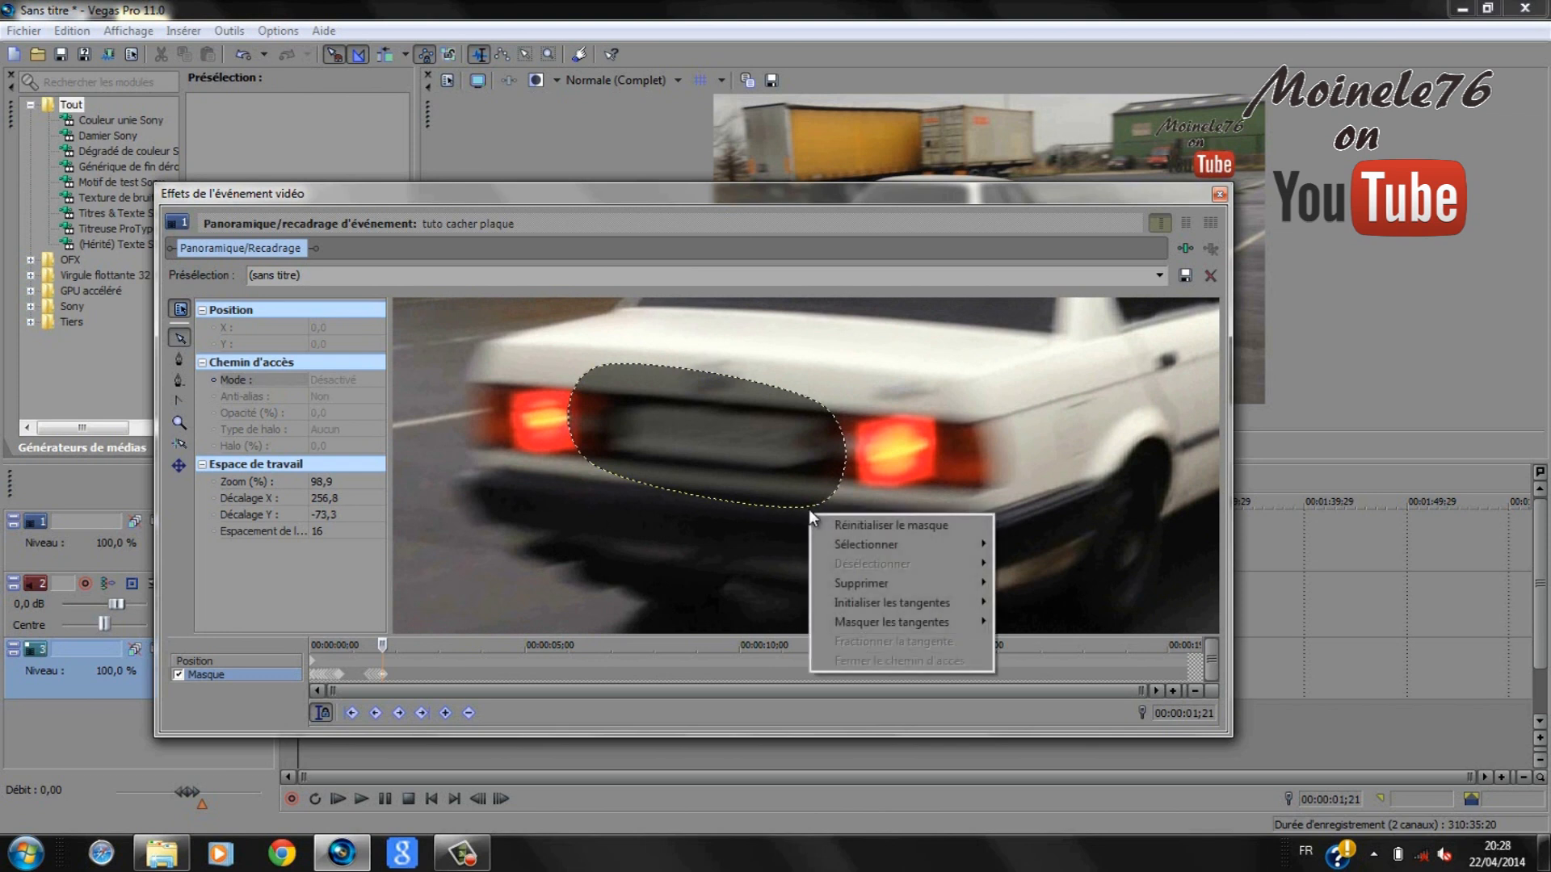
mouse_move(967, 543)
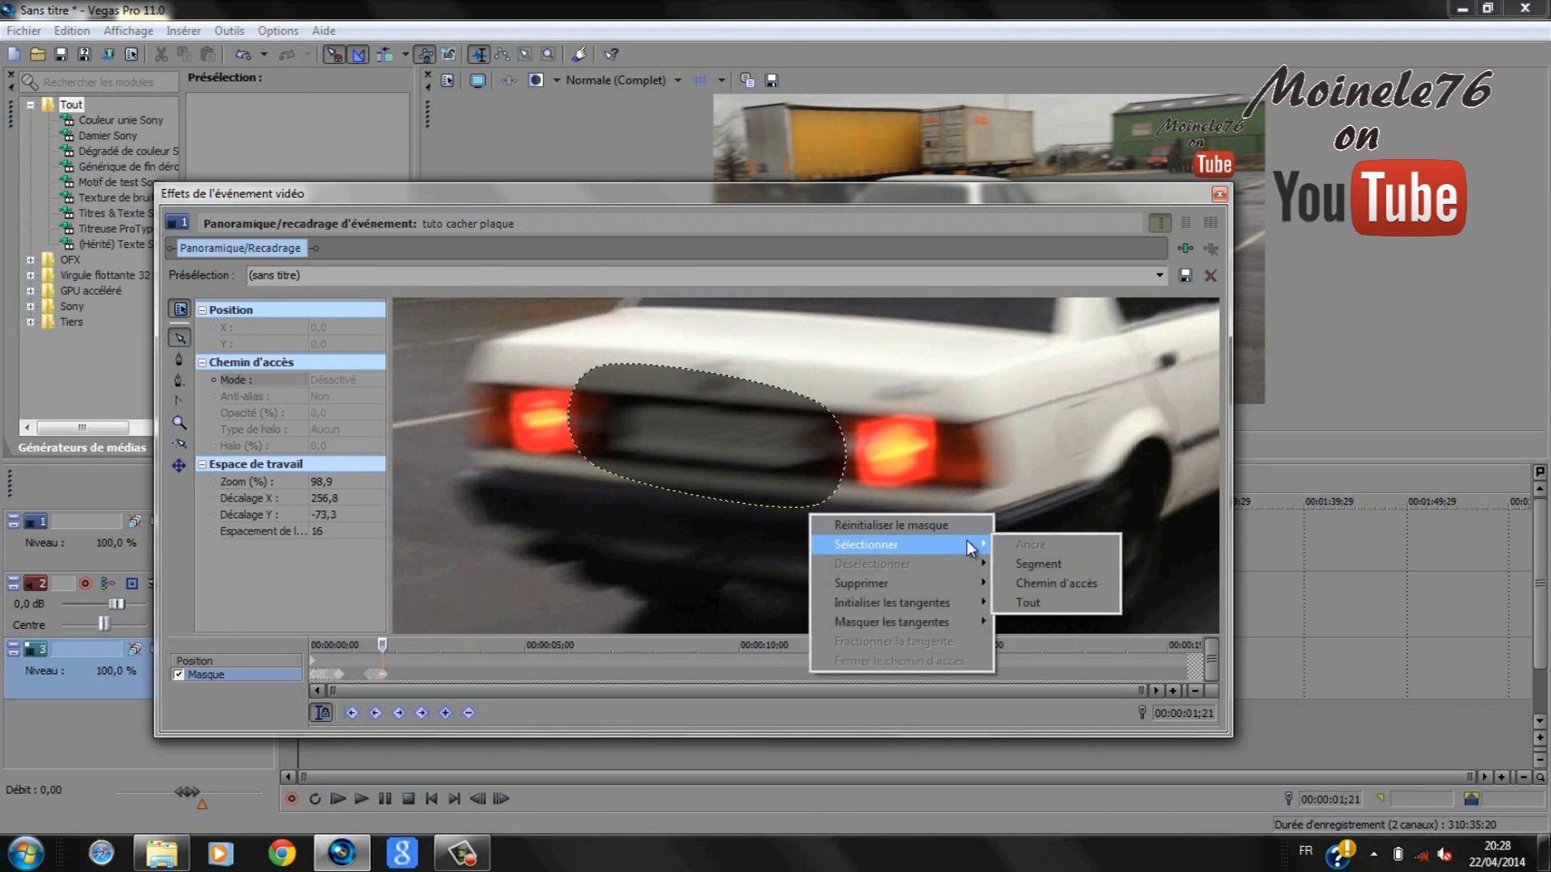
click(1044, 605)
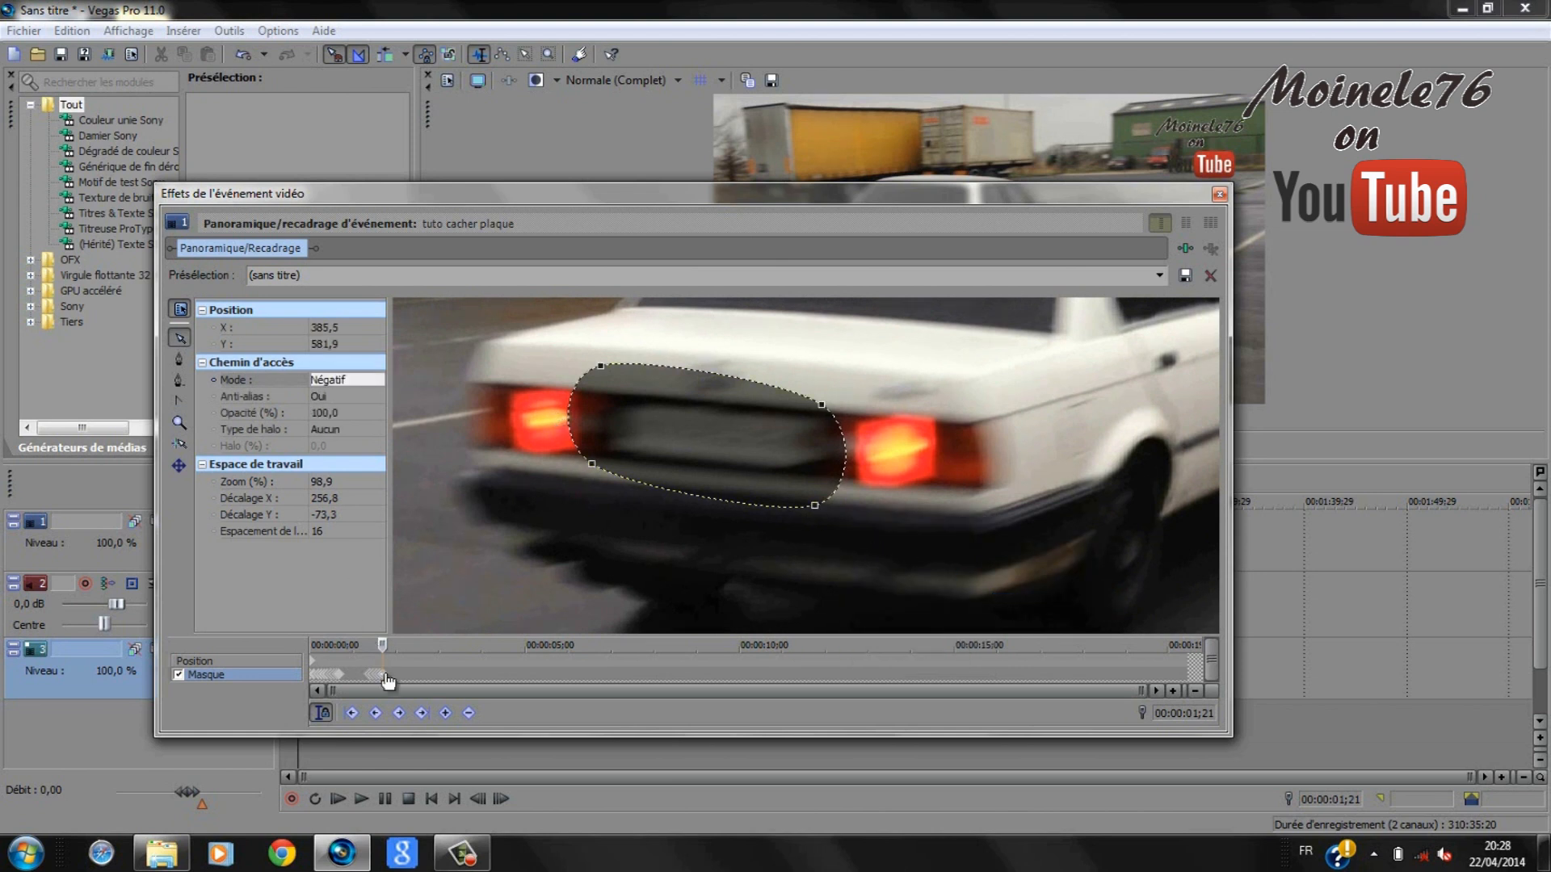
key(Right)
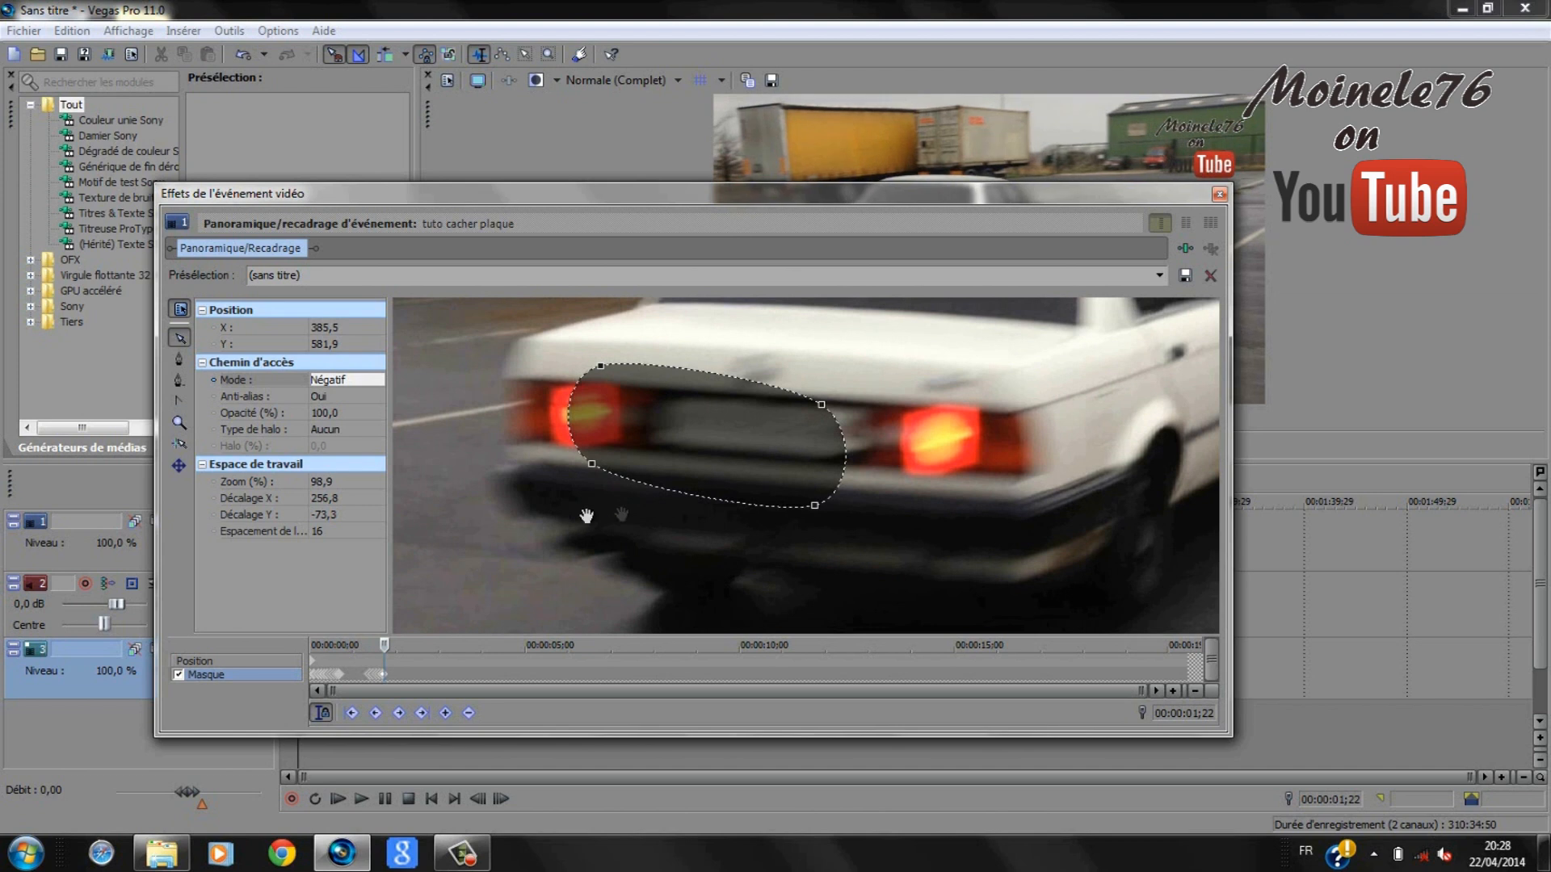
drag(819, 510, 879, 495)
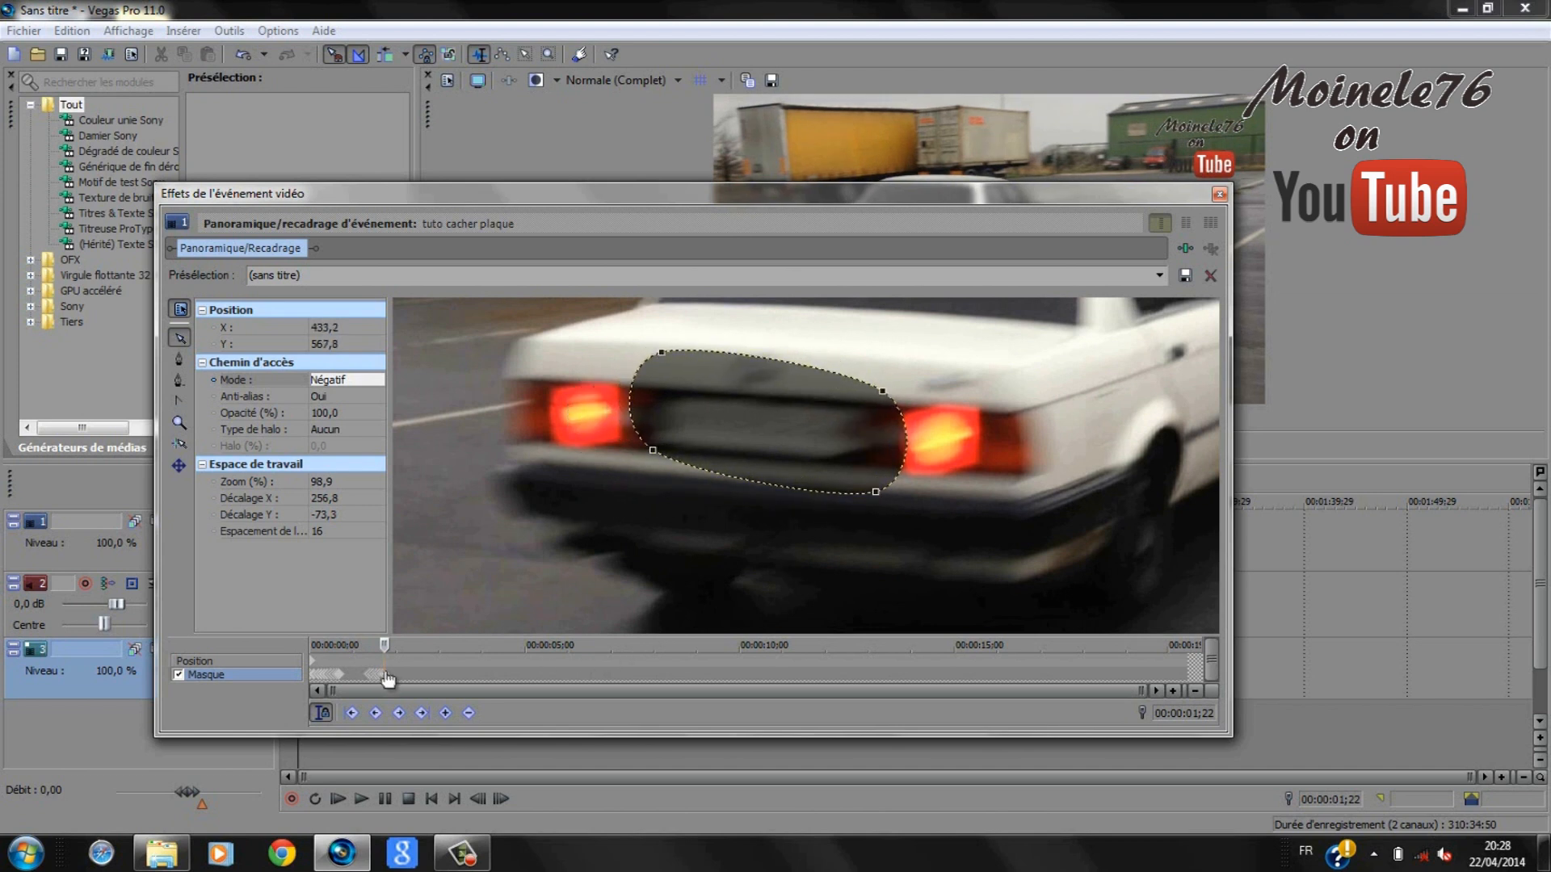
- Move the whole mask over the rear plate at 00:00:01;23, to about X 462, Y 564, and at 00:00:01;24, to about X 500, Y 554
key(Right)
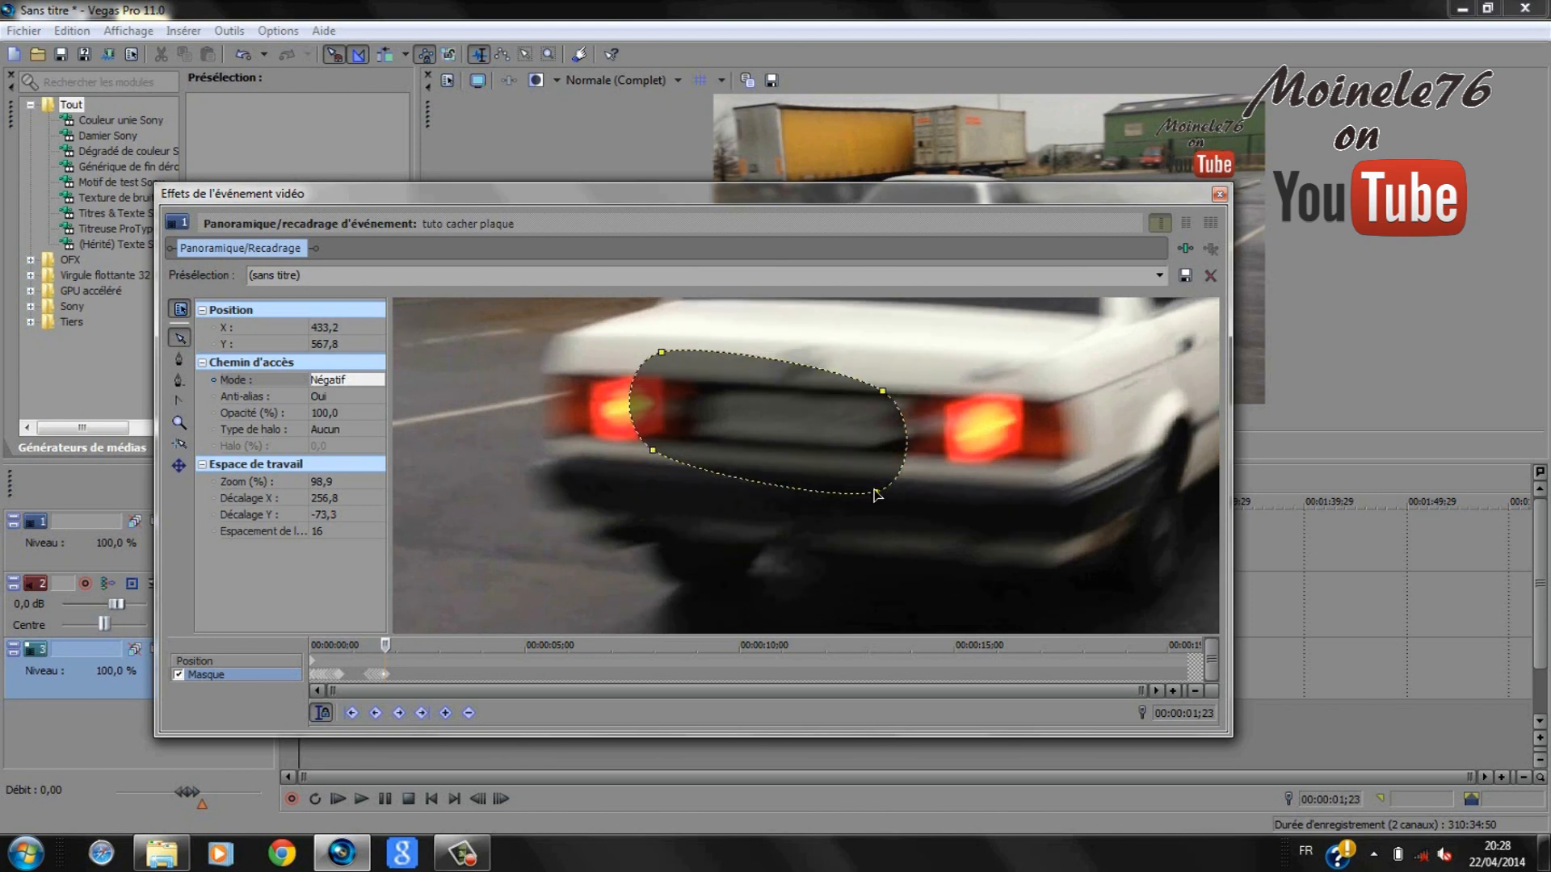
drag(875, 494, 912, 490)
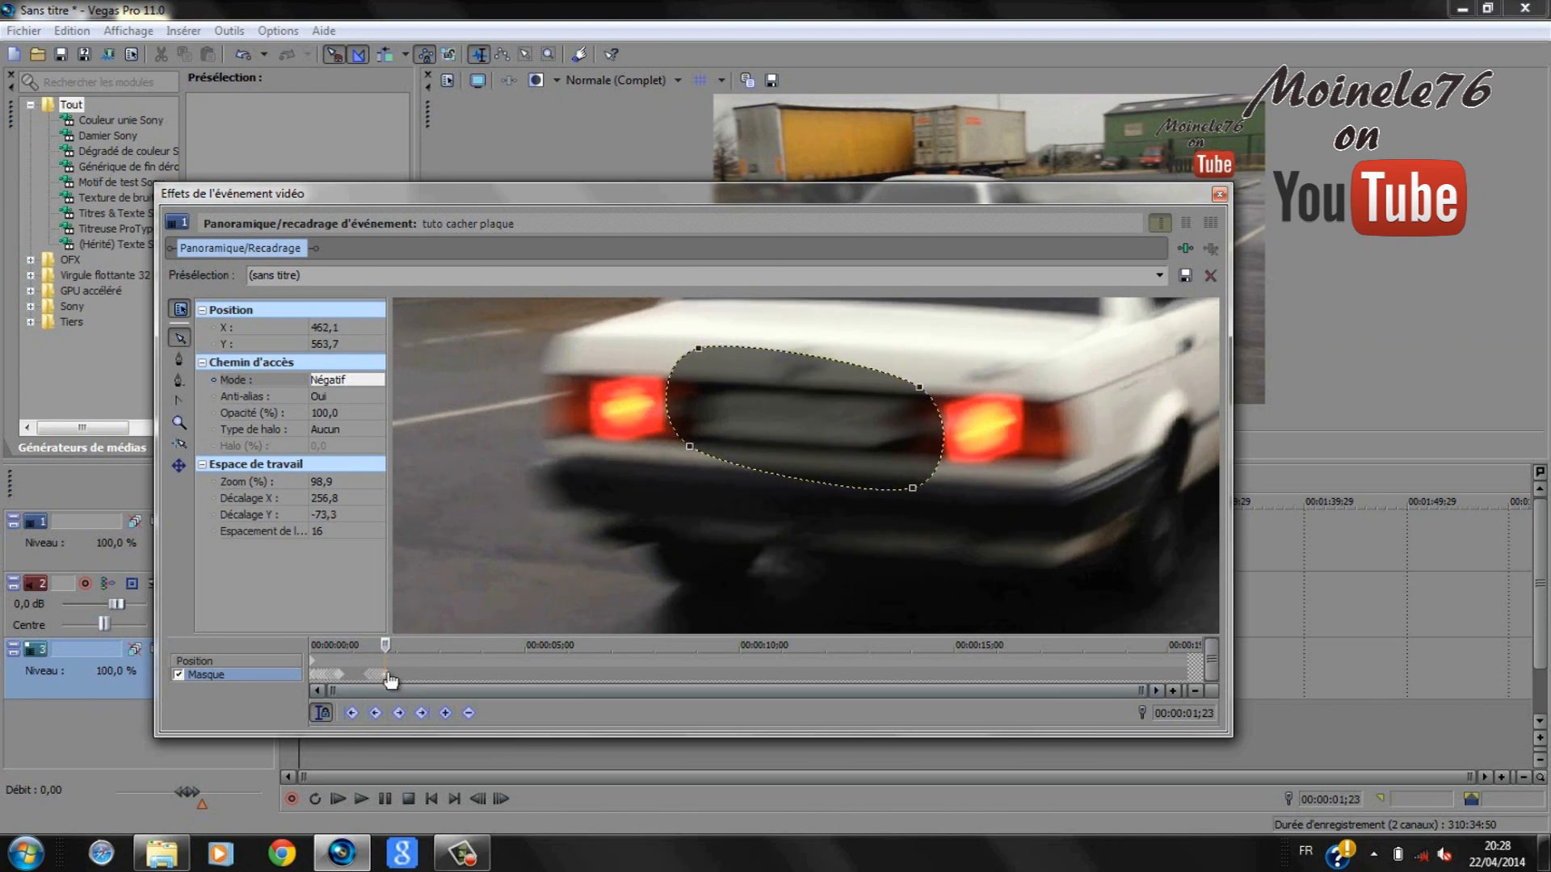
key(Right)
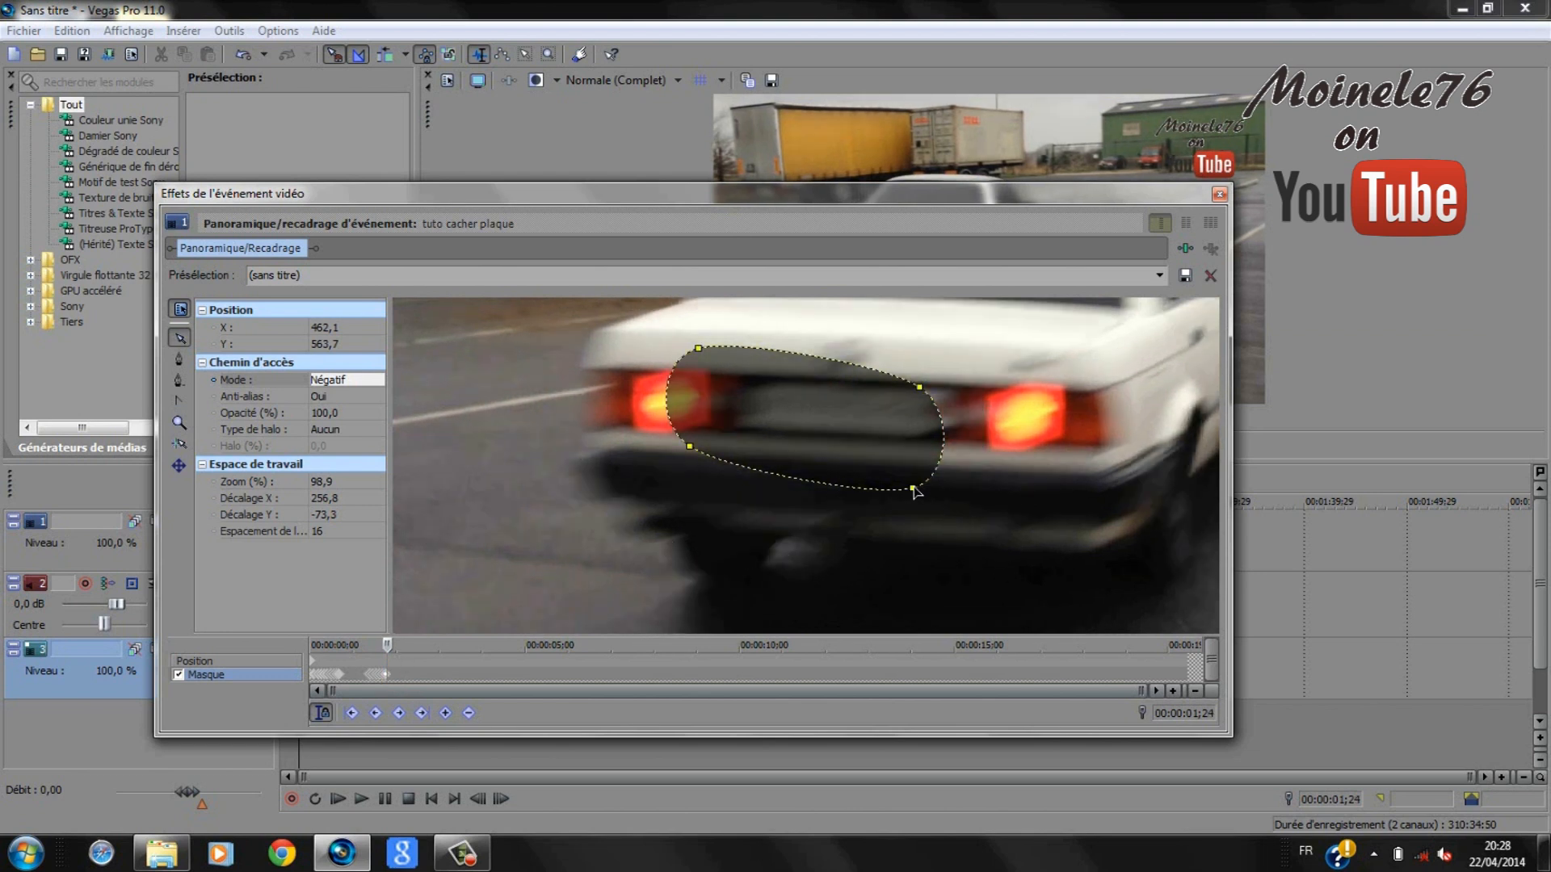
drag(941, 485, 988, 474)
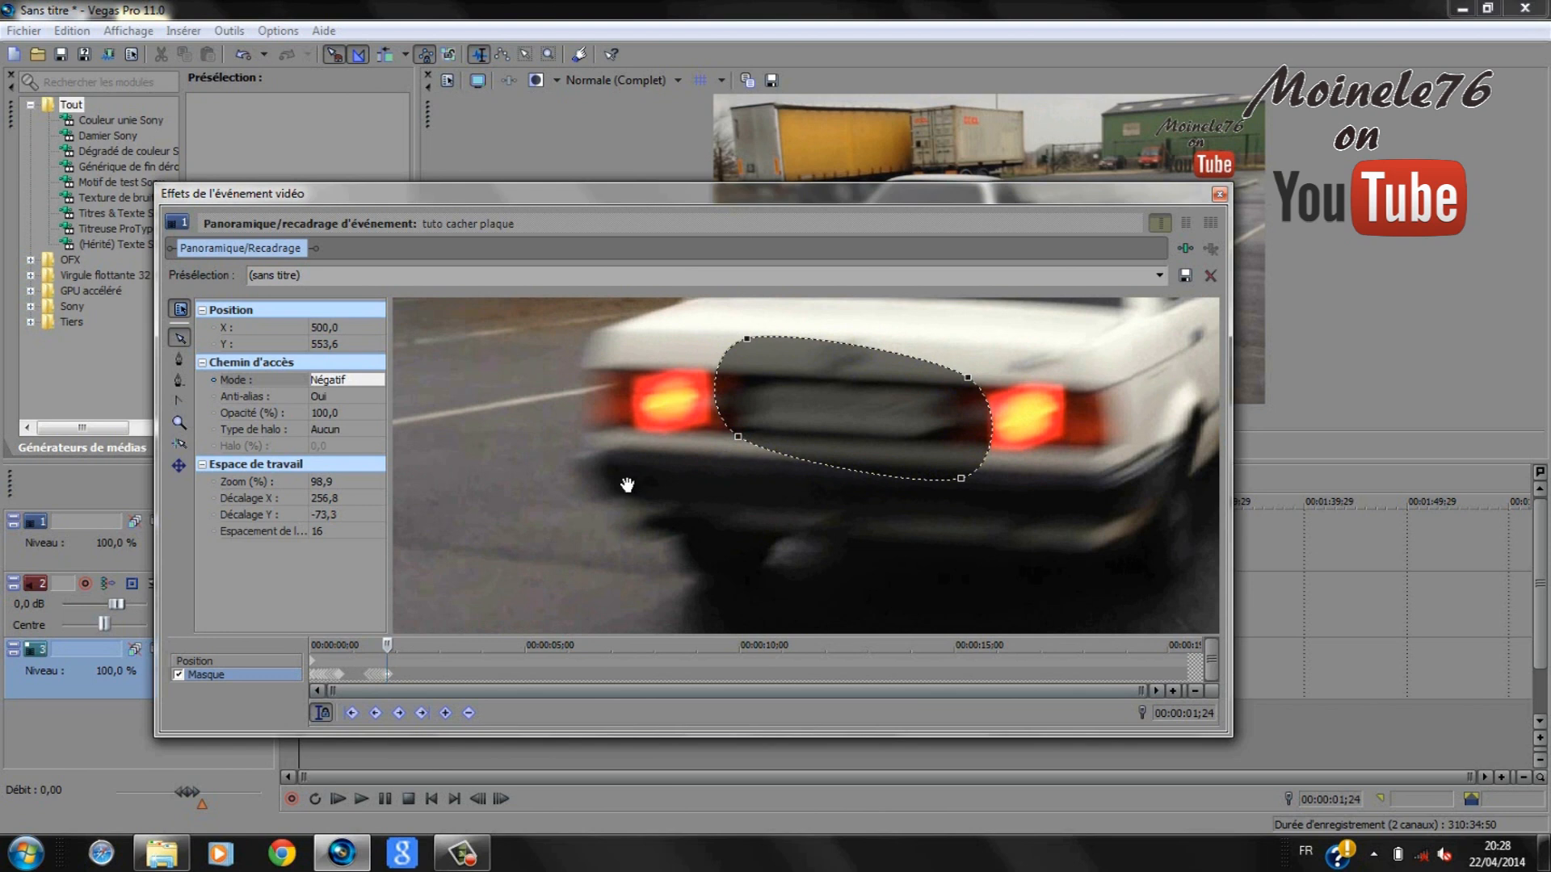
- Move the whole mask over the rear plate at 00:00:01;25, to about X 525, Y 546, and at 00:00:01;26, to about X 547, Y 534
key(Right)
drag(962, 479, 995, 473)
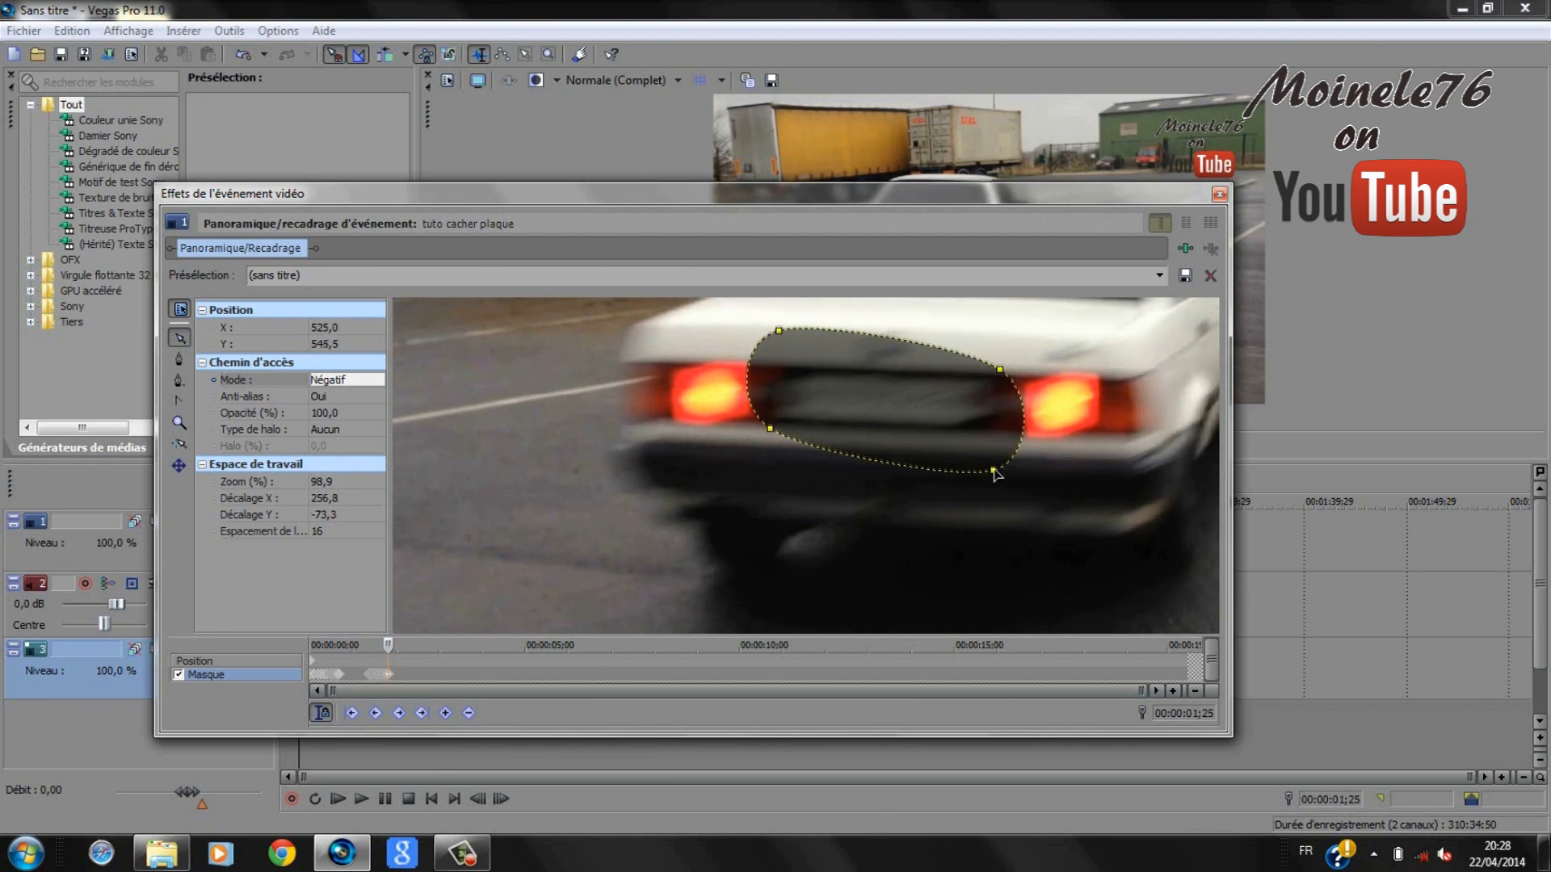
click(390, 677)
key(Right)
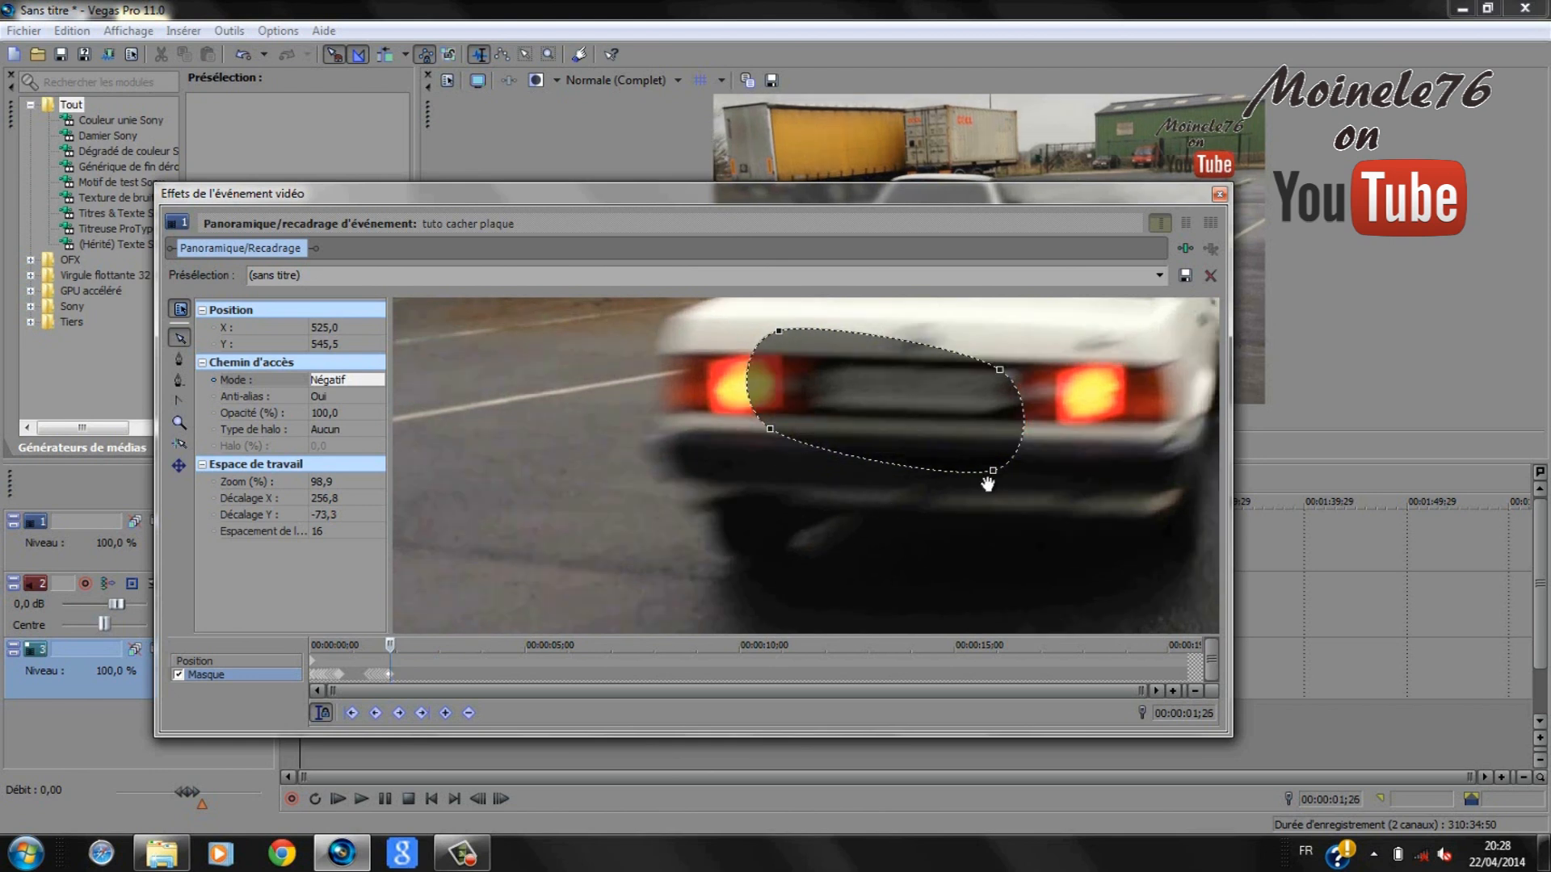
click(993, 470)
drag(995, 473, 1024, 460)
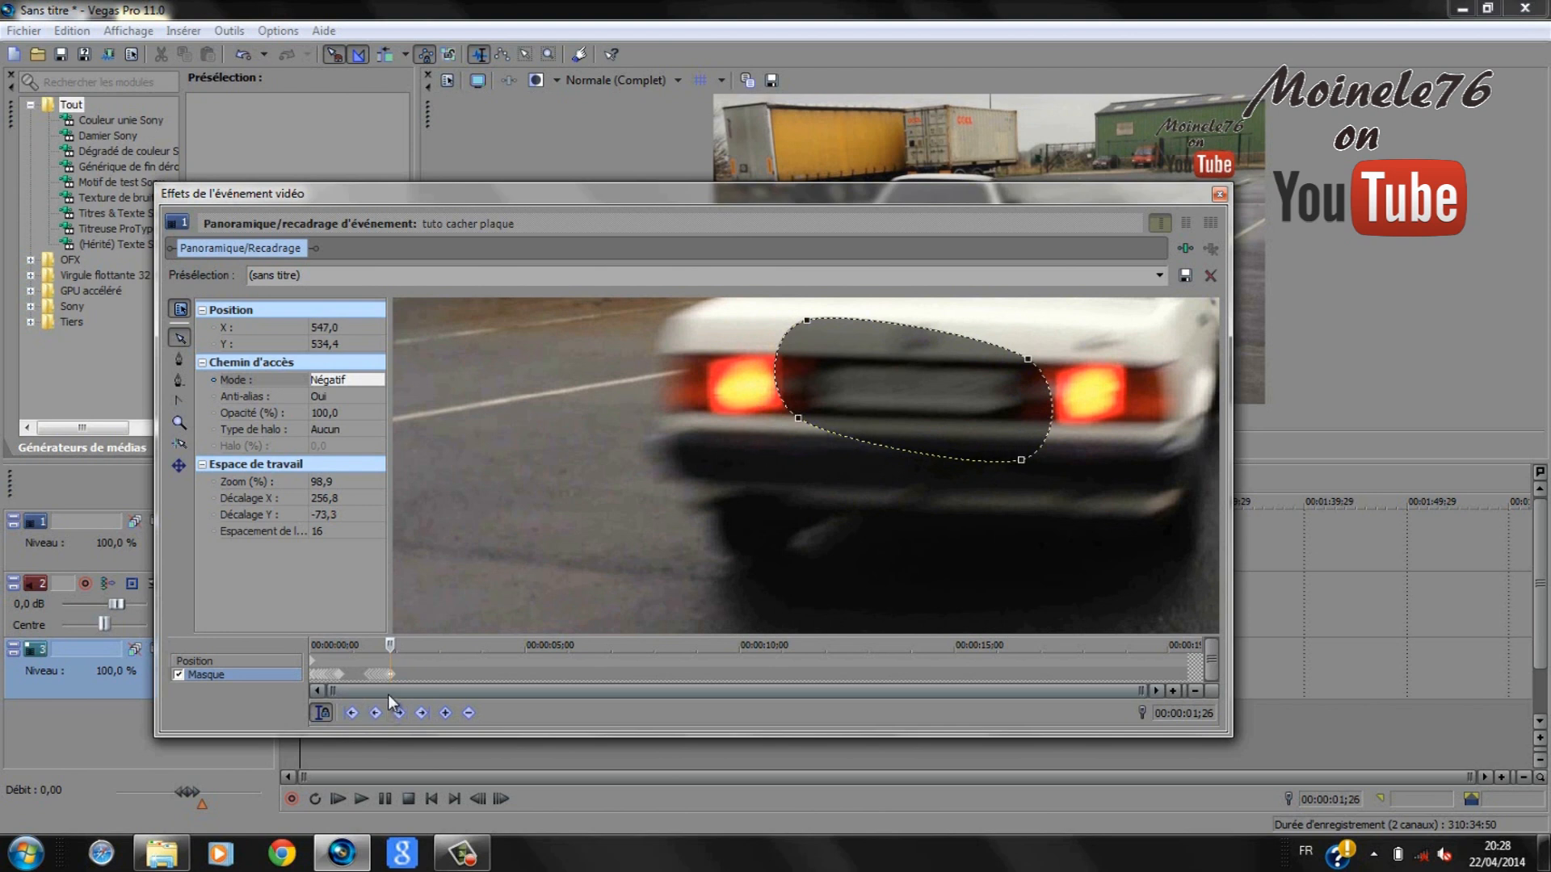
- Move the whole mask over the rear plate at 00:00:01;27, to about X 572, Y 519, and at 00:00:01;28, to about X 583, Y 523
key(Right)
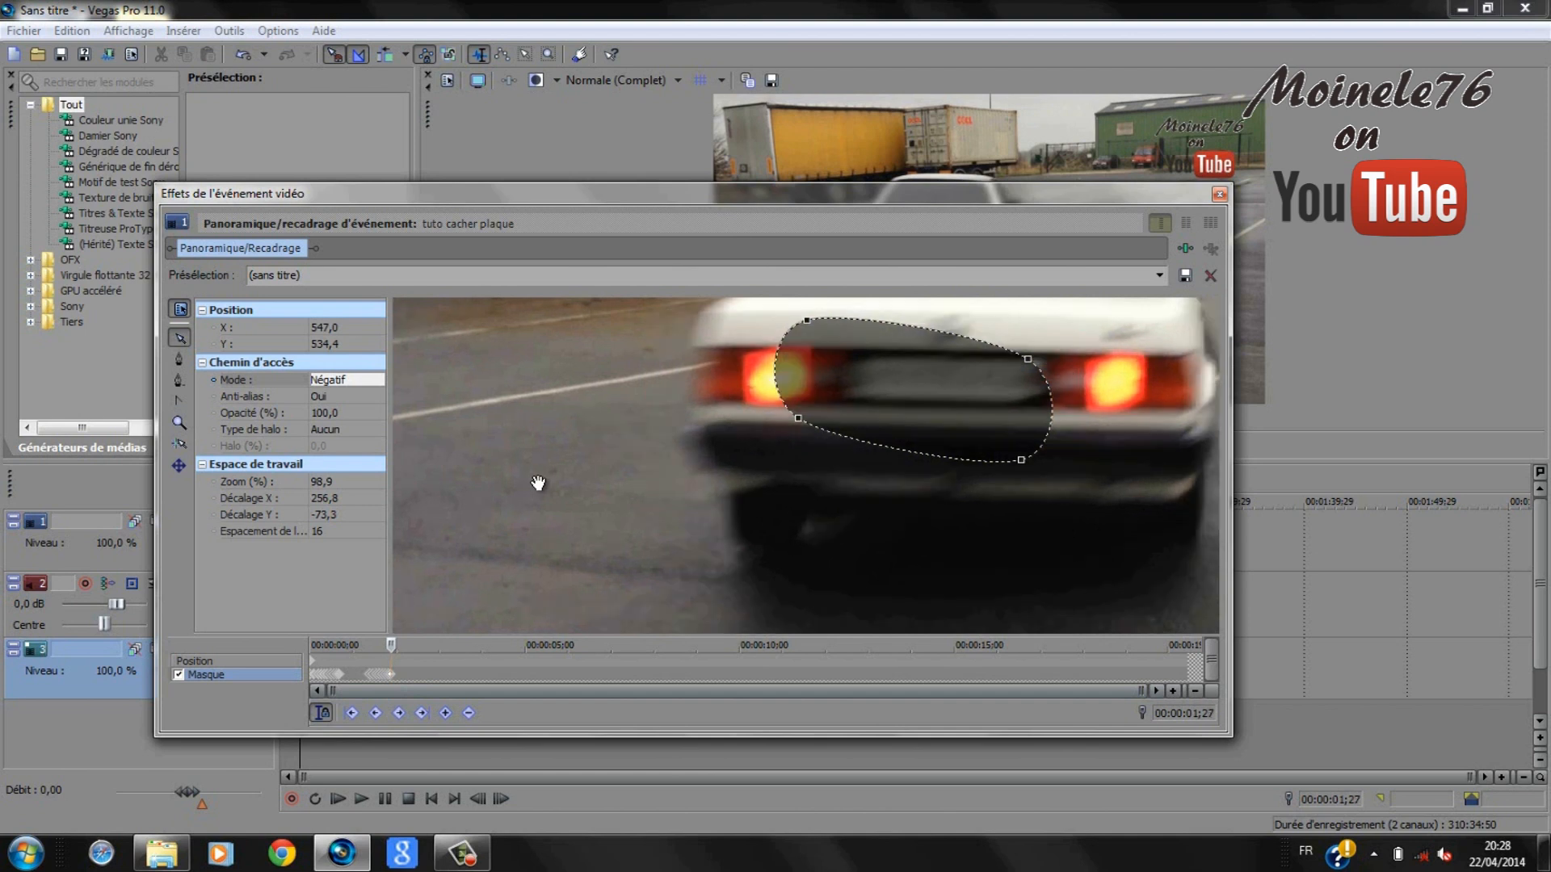
drag(798, 421, 832, 406)
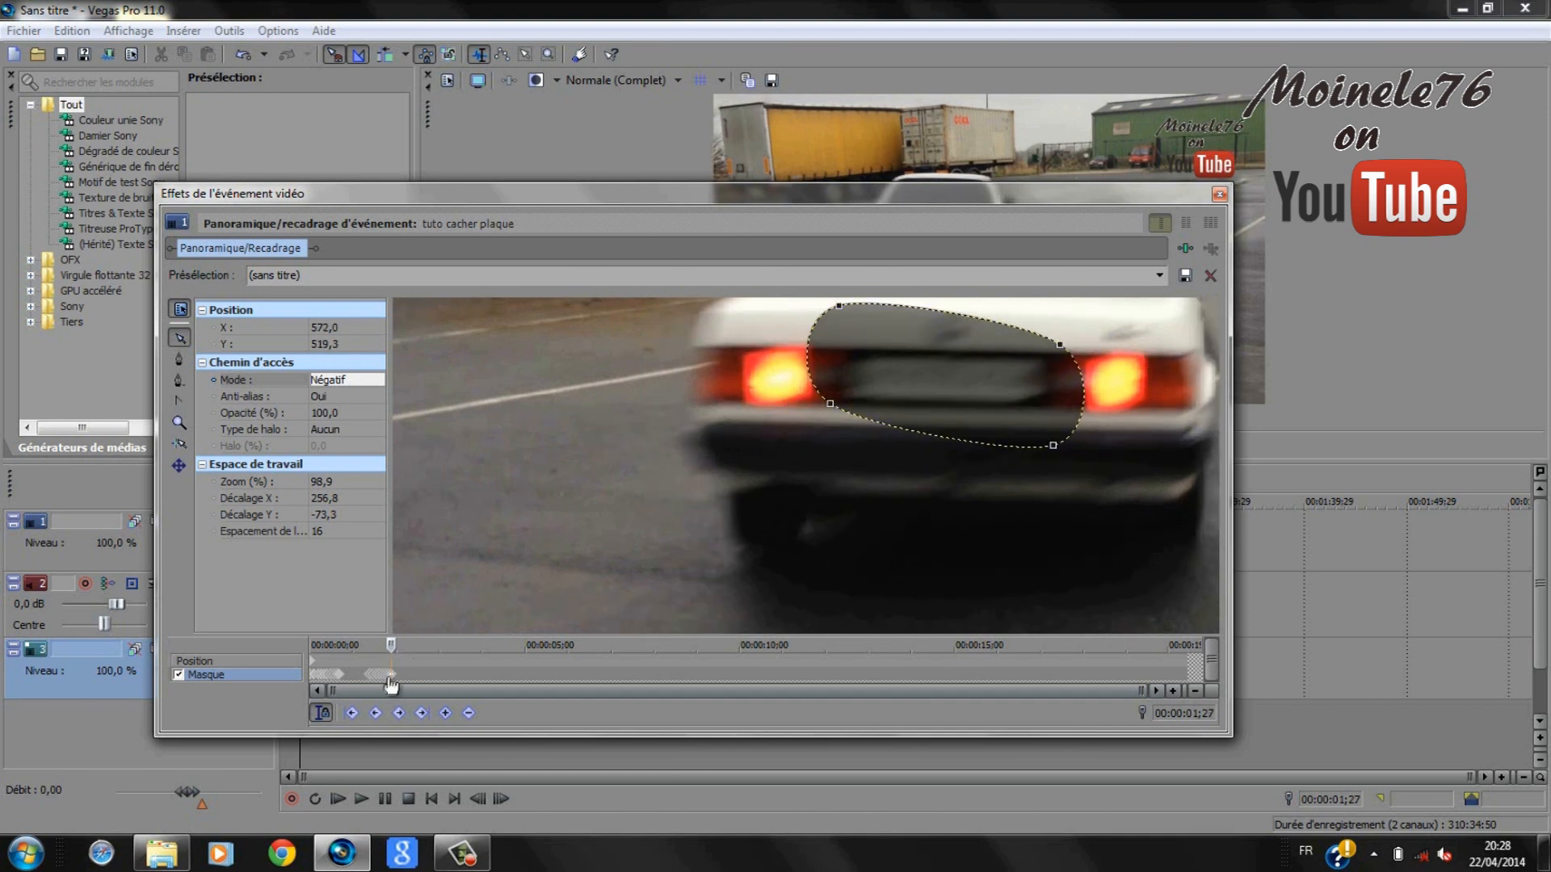
key(Right)
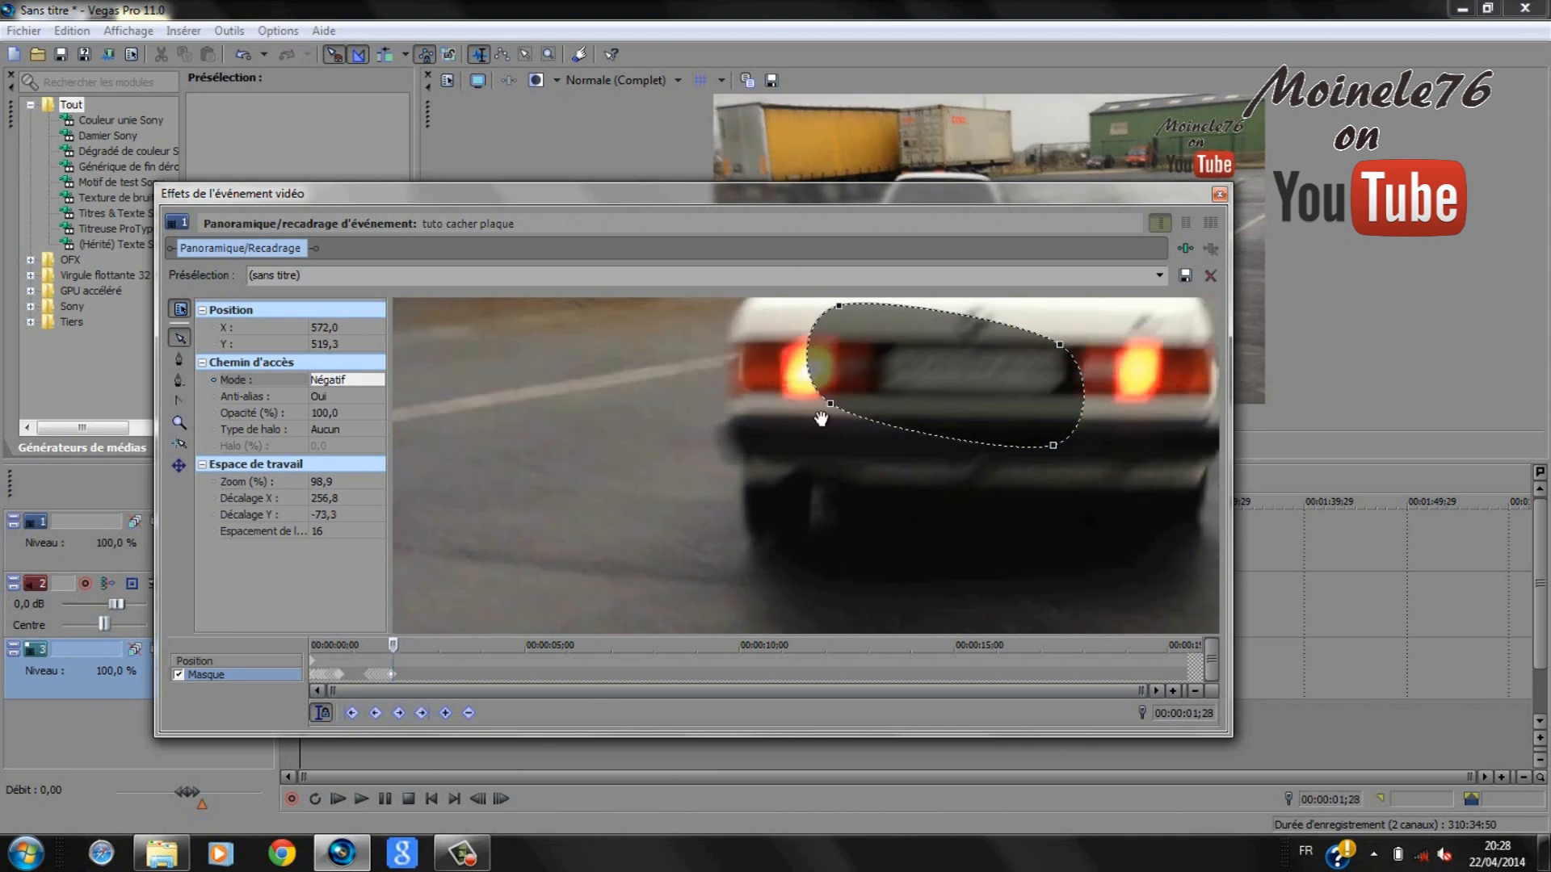
drag(844, 408, 858, 412)
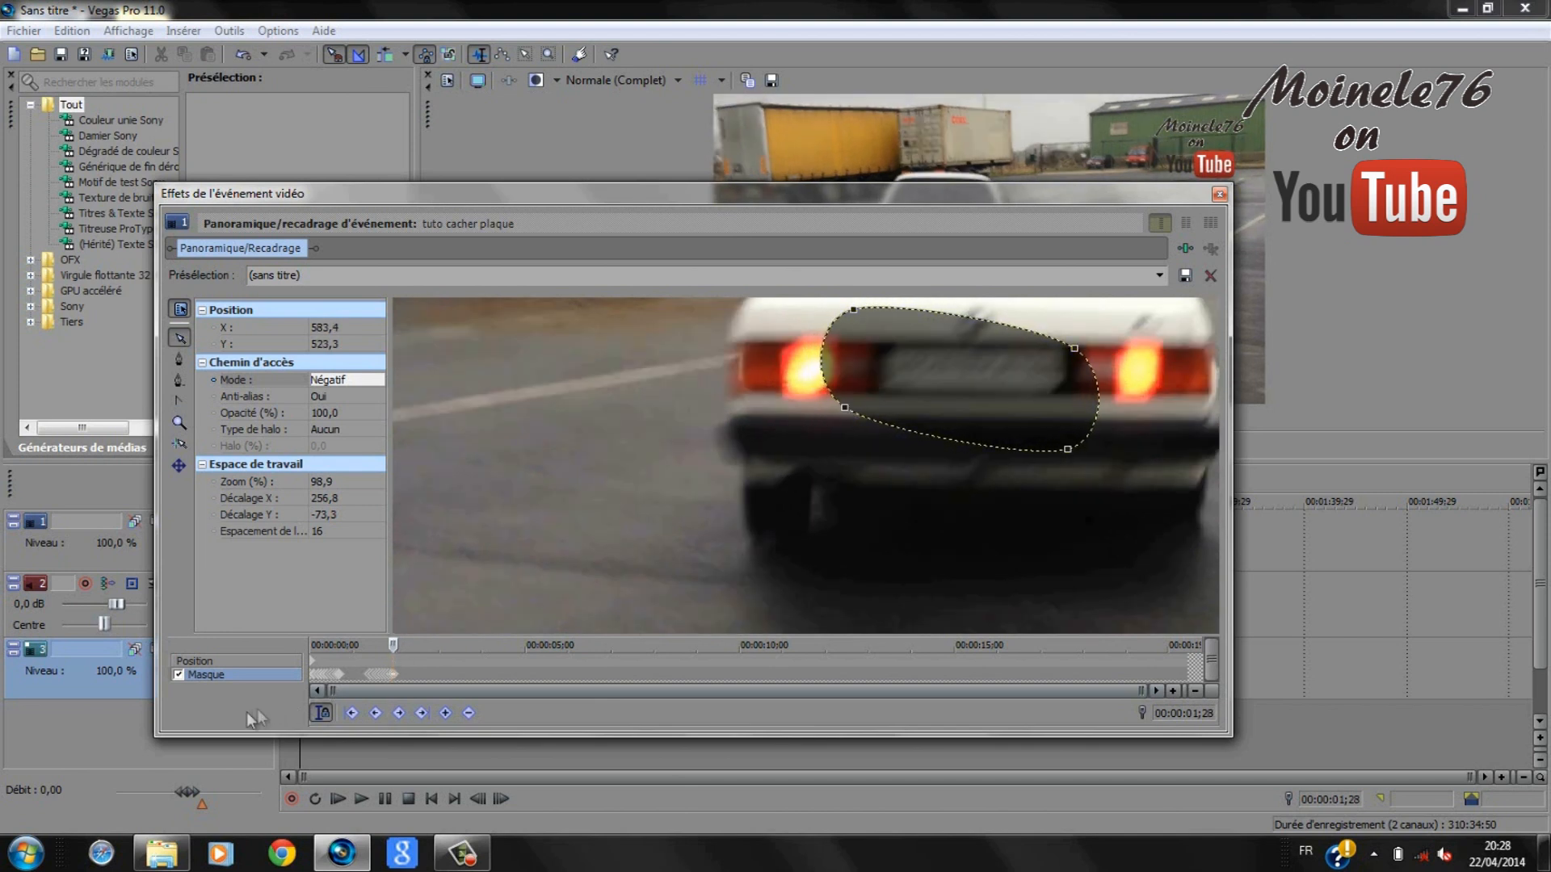
- Delete the existing mask's points at frame 00:00:01;29
key(Right)
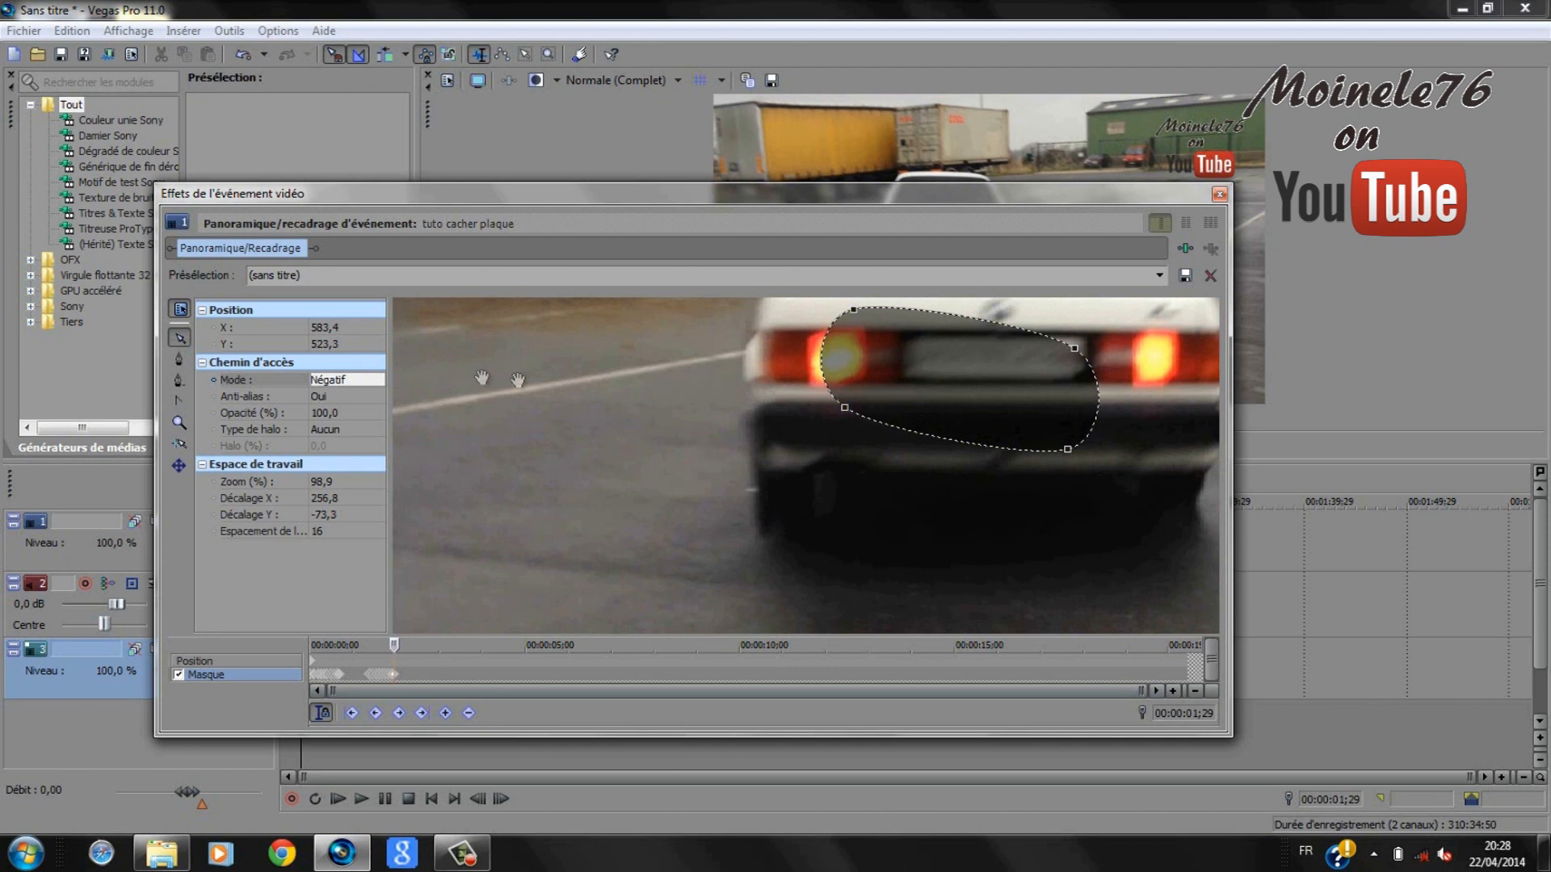
click(180, 383)
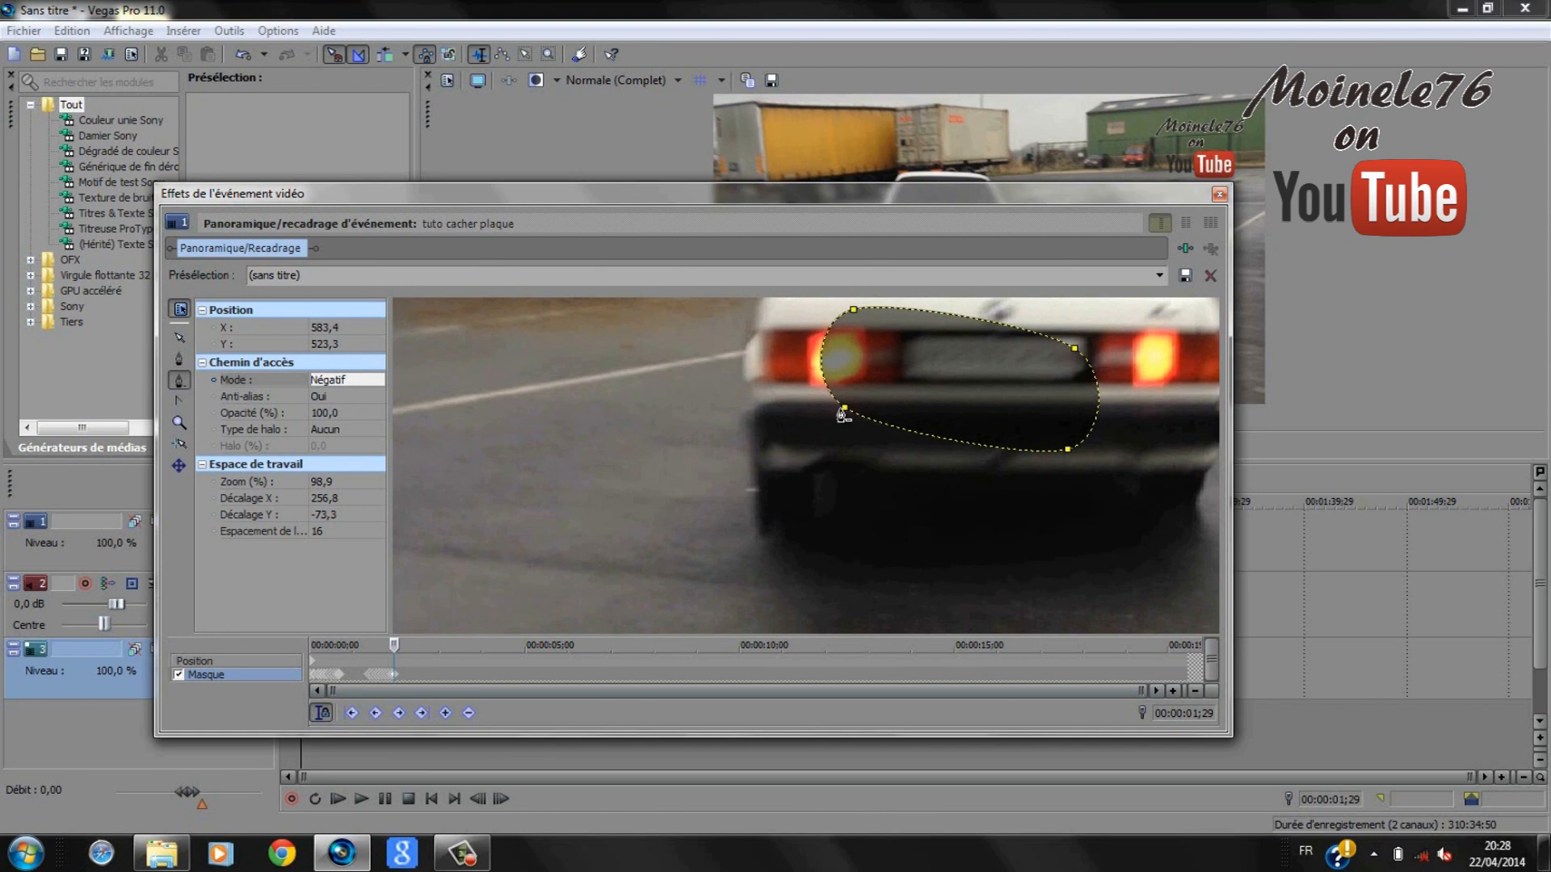
key(Delete)
- Draw a closed four-point mask around the rear plate at 00:00:01;29, centred at about X 612, Y 496, and curve its corners
click(179, 358)
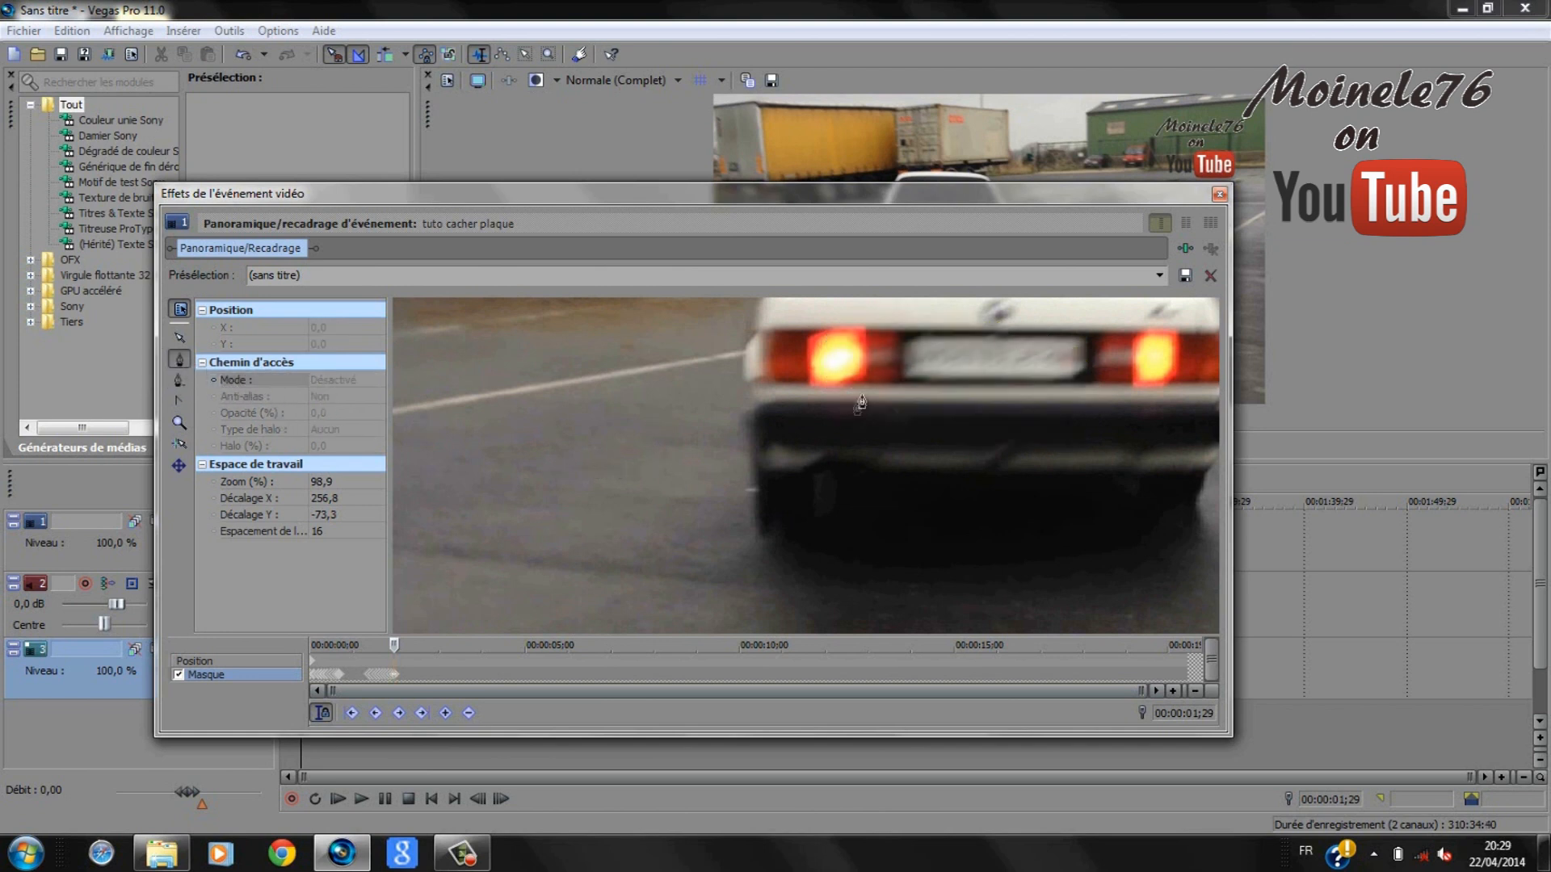
click(894, 315)
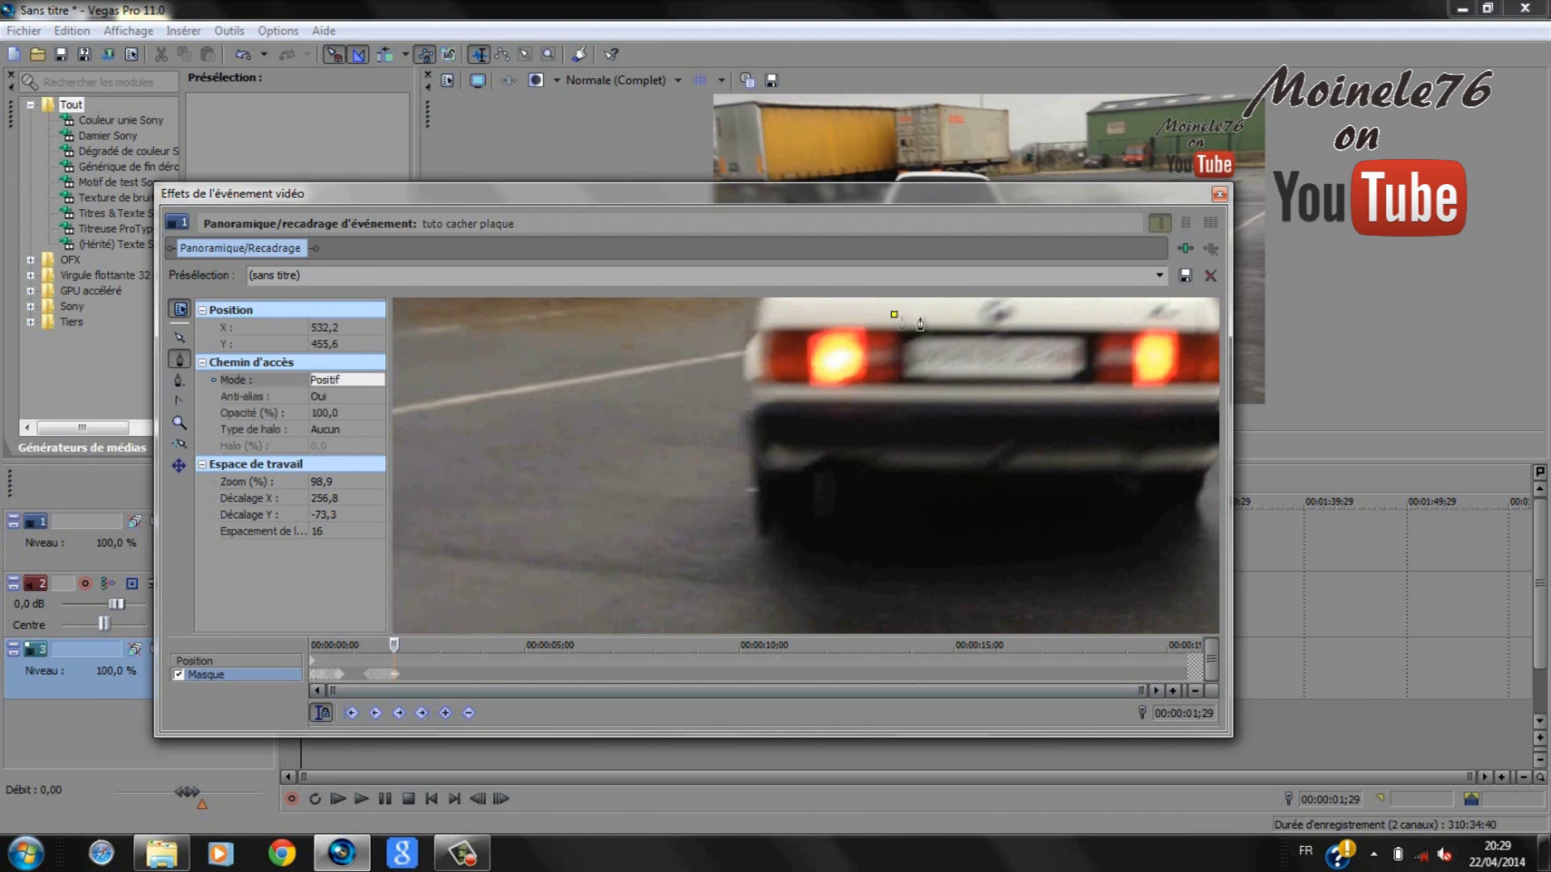
click(1100, 316)
click(1103, 394)
click(888, 393)
click(894, 315)
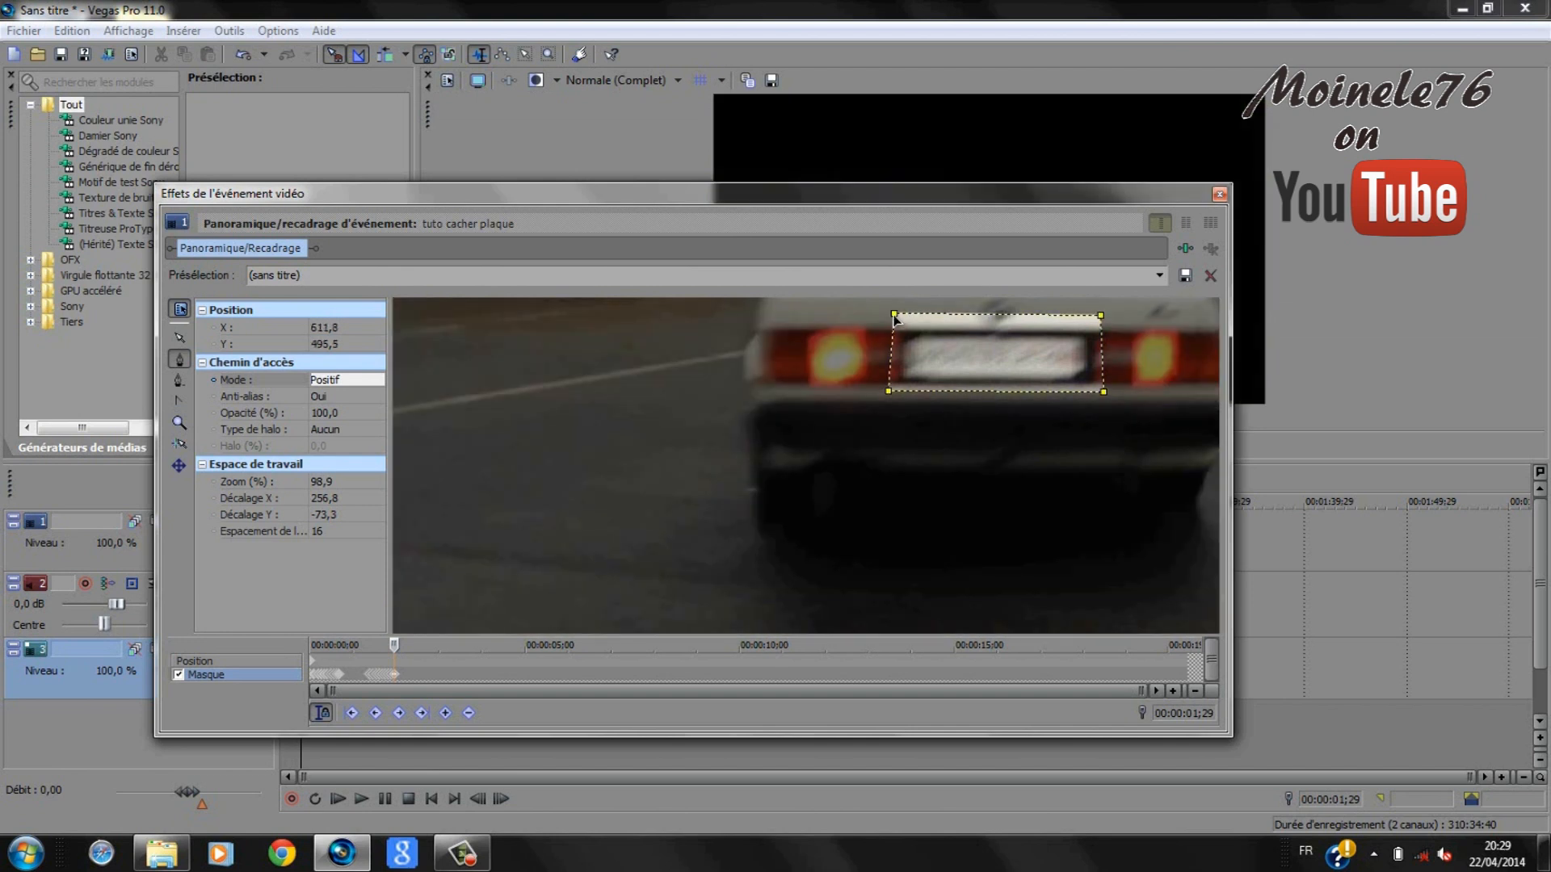
click(894, 316)
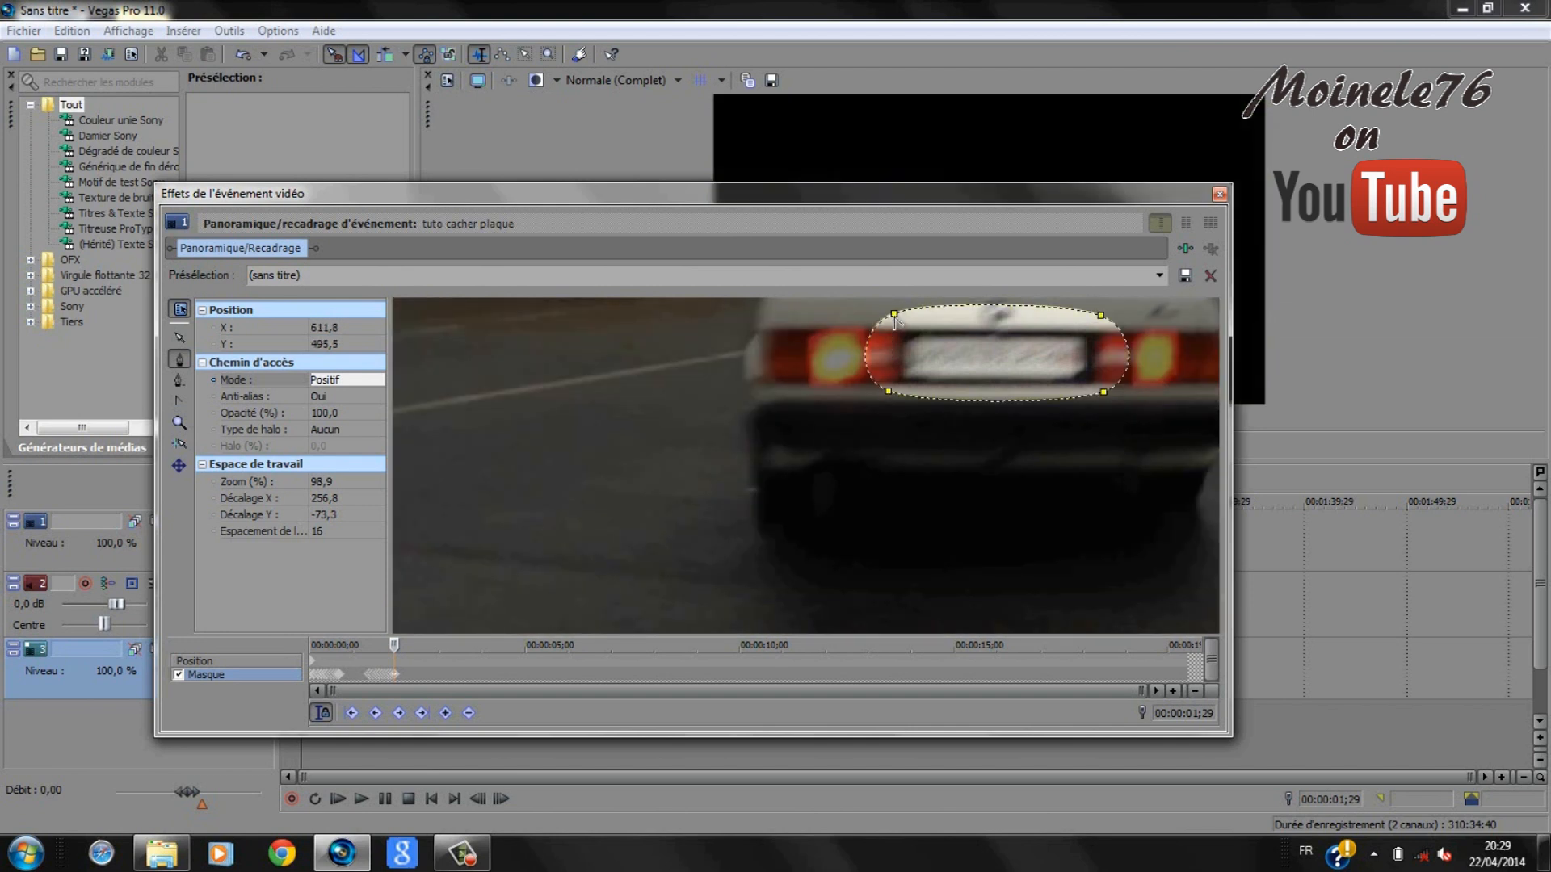
- Set the redrawn mask's mode to Négatif at 00:00:01;29 and return to the mask timeline
click(330, 381)
click(331, 411)
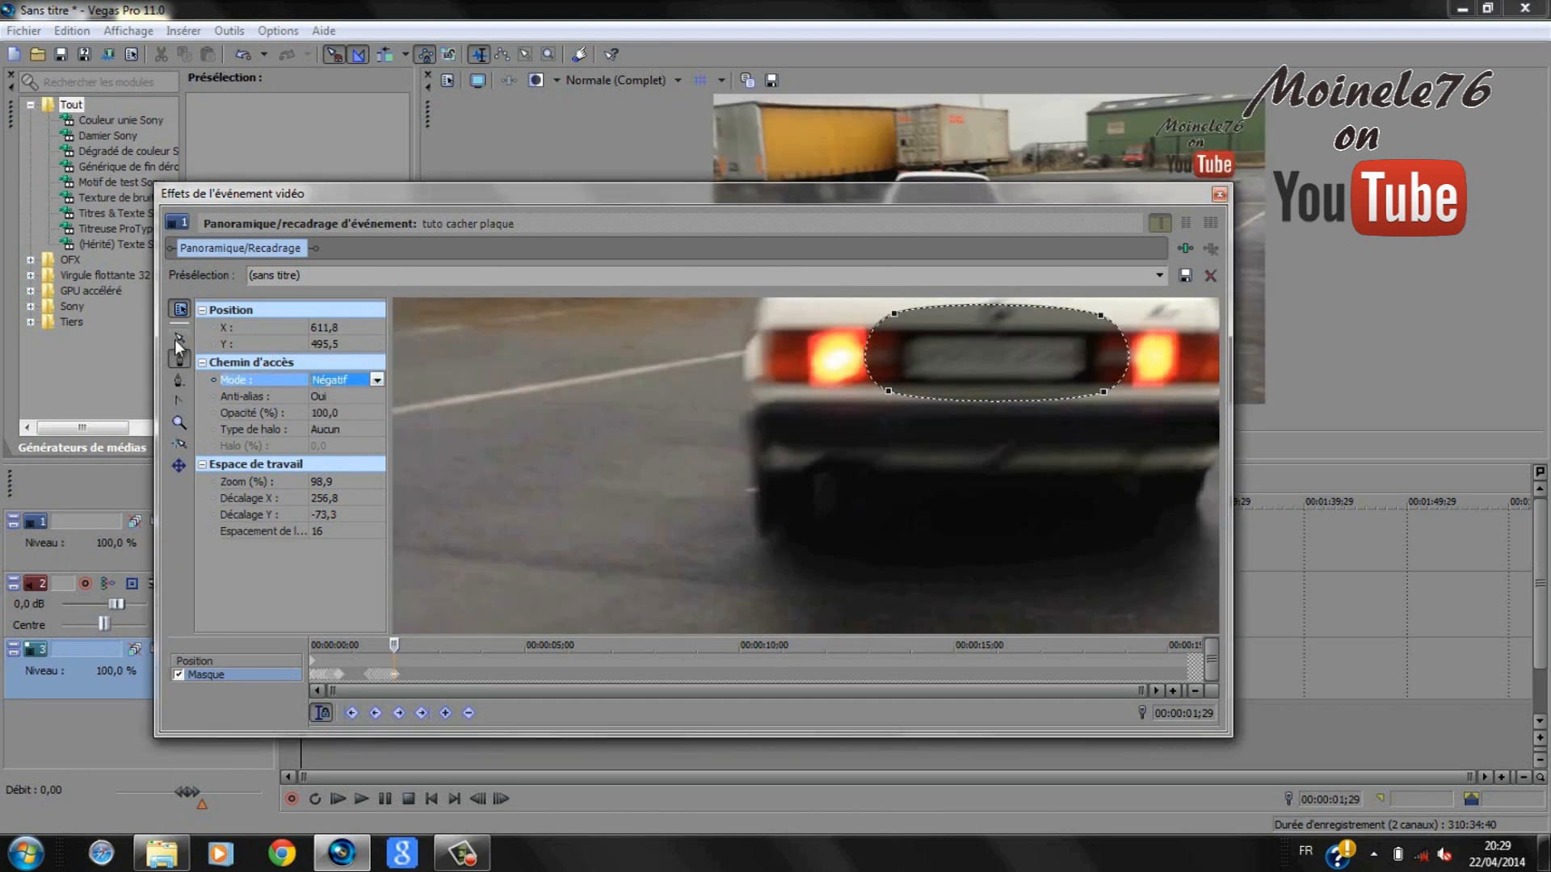
click(396, 675)
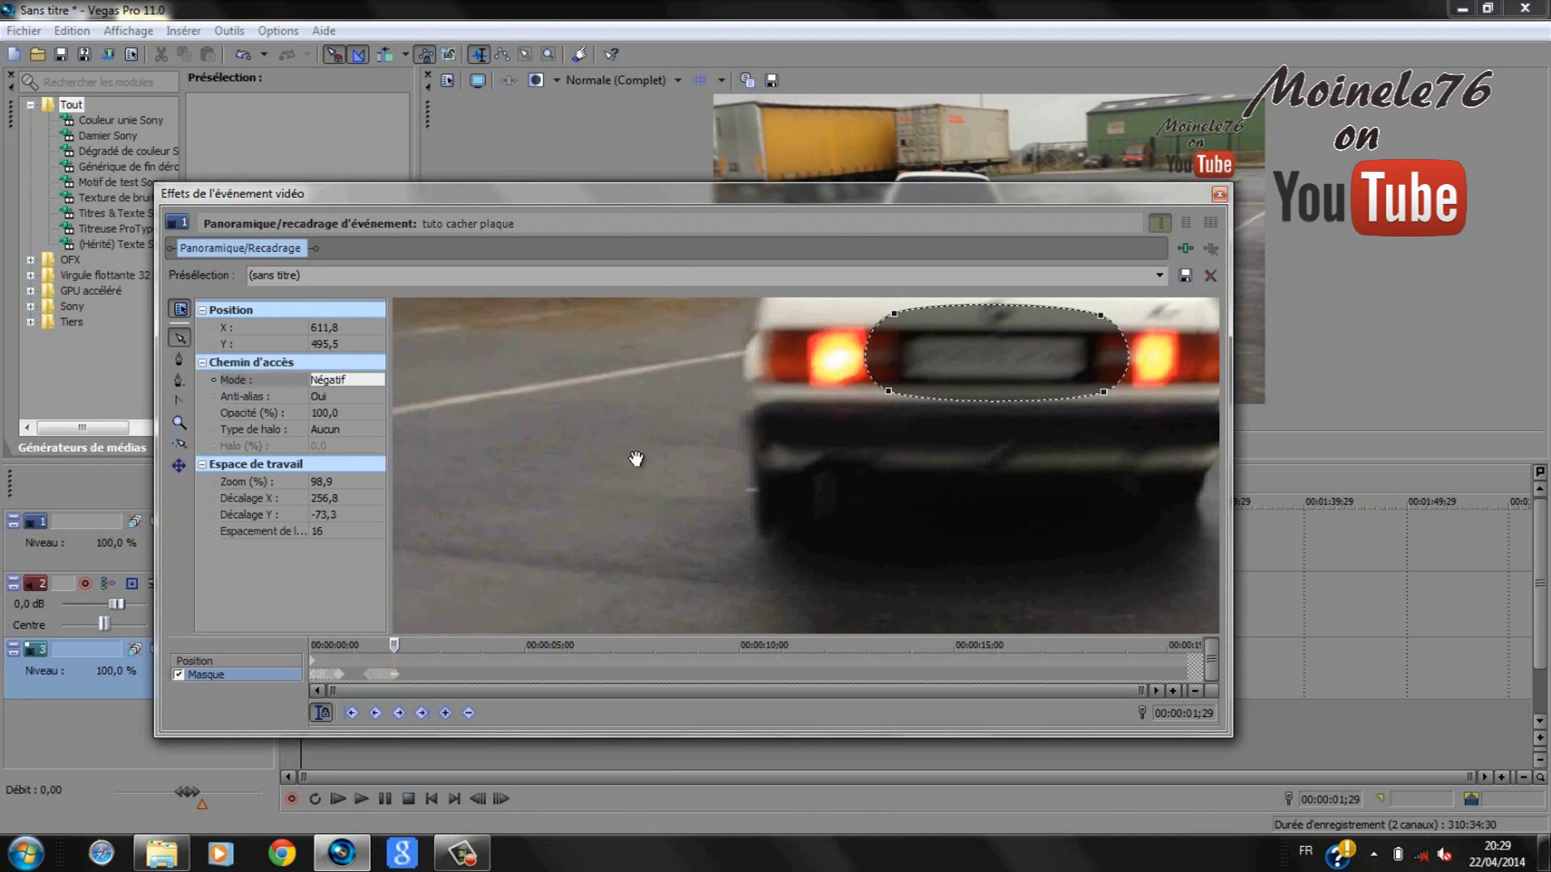
- Move the whole mask over the rear plate at 00:00:02;01, to about X 641, Y 482, and at 00:00:02;02, to about X 656, Y 467
key(Right)
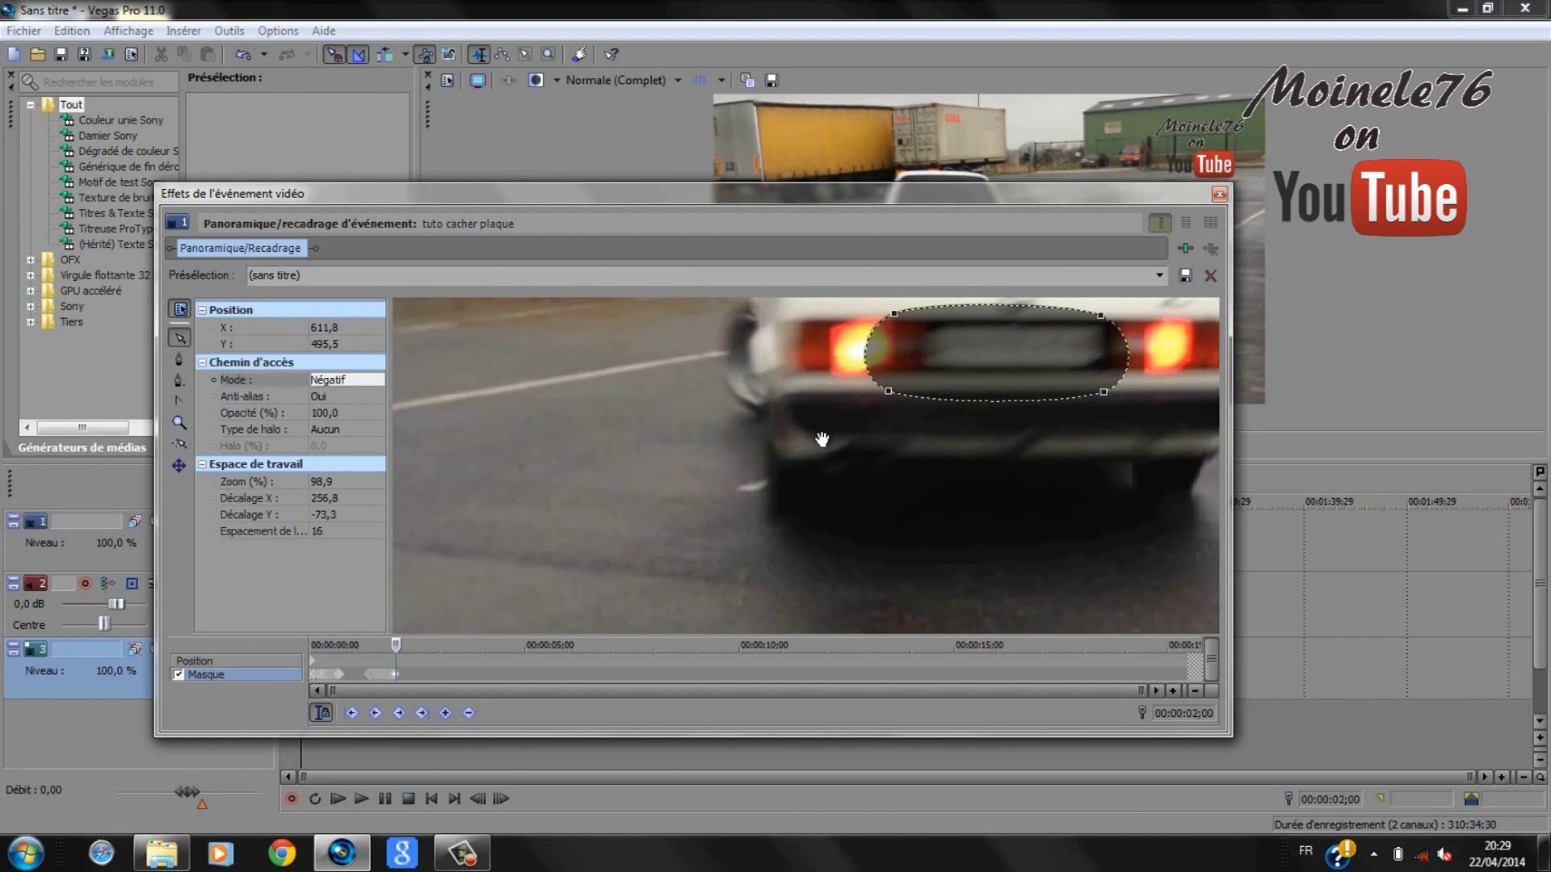
key(Right)
drag(892, 398, 928, 383)
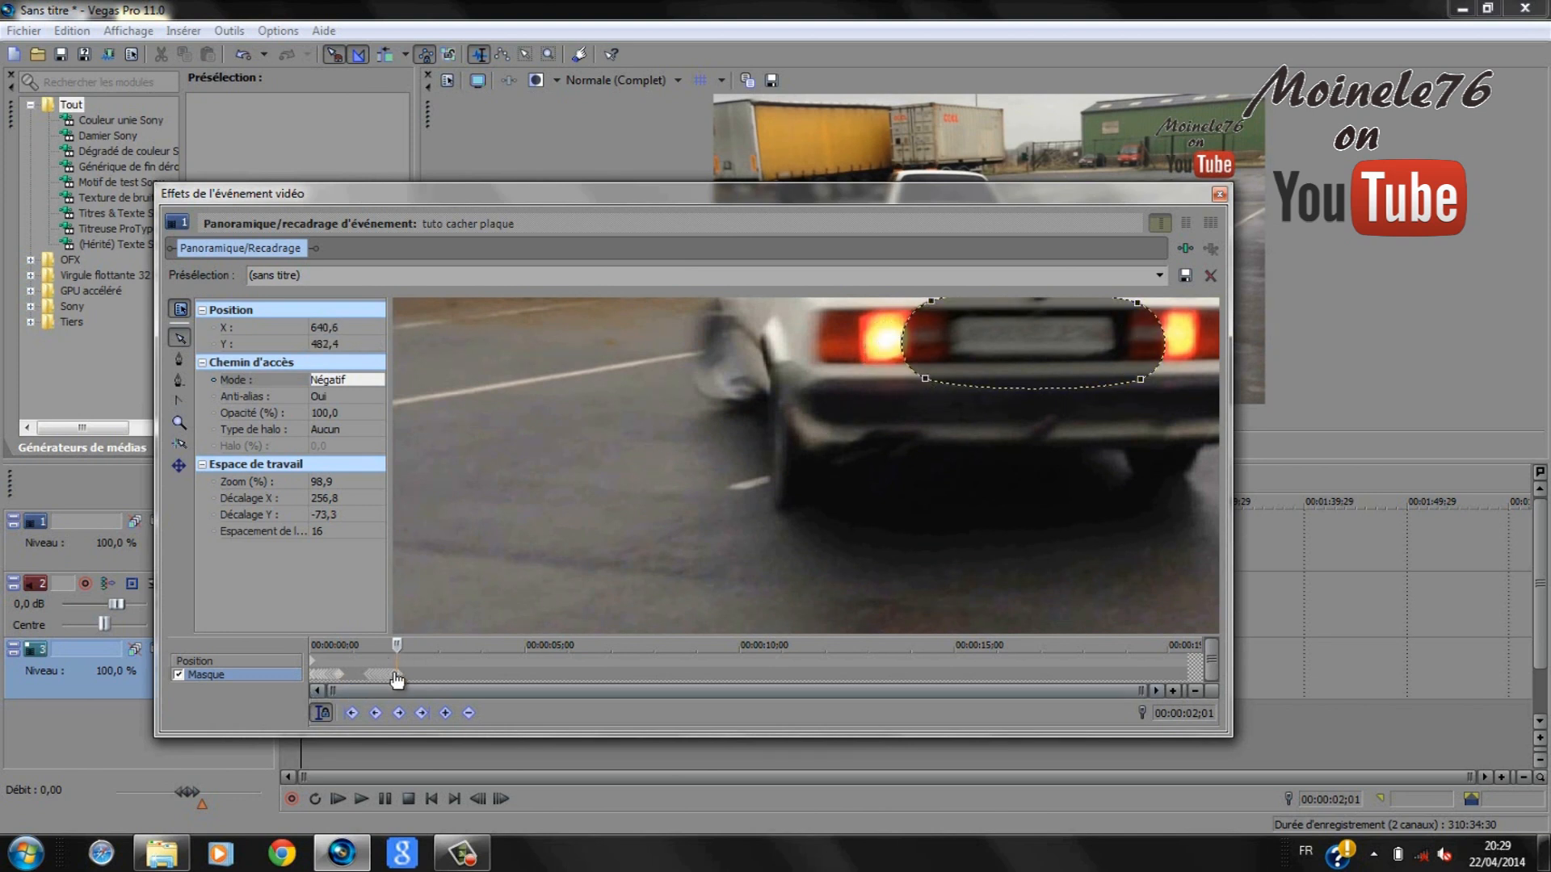
key(Right)
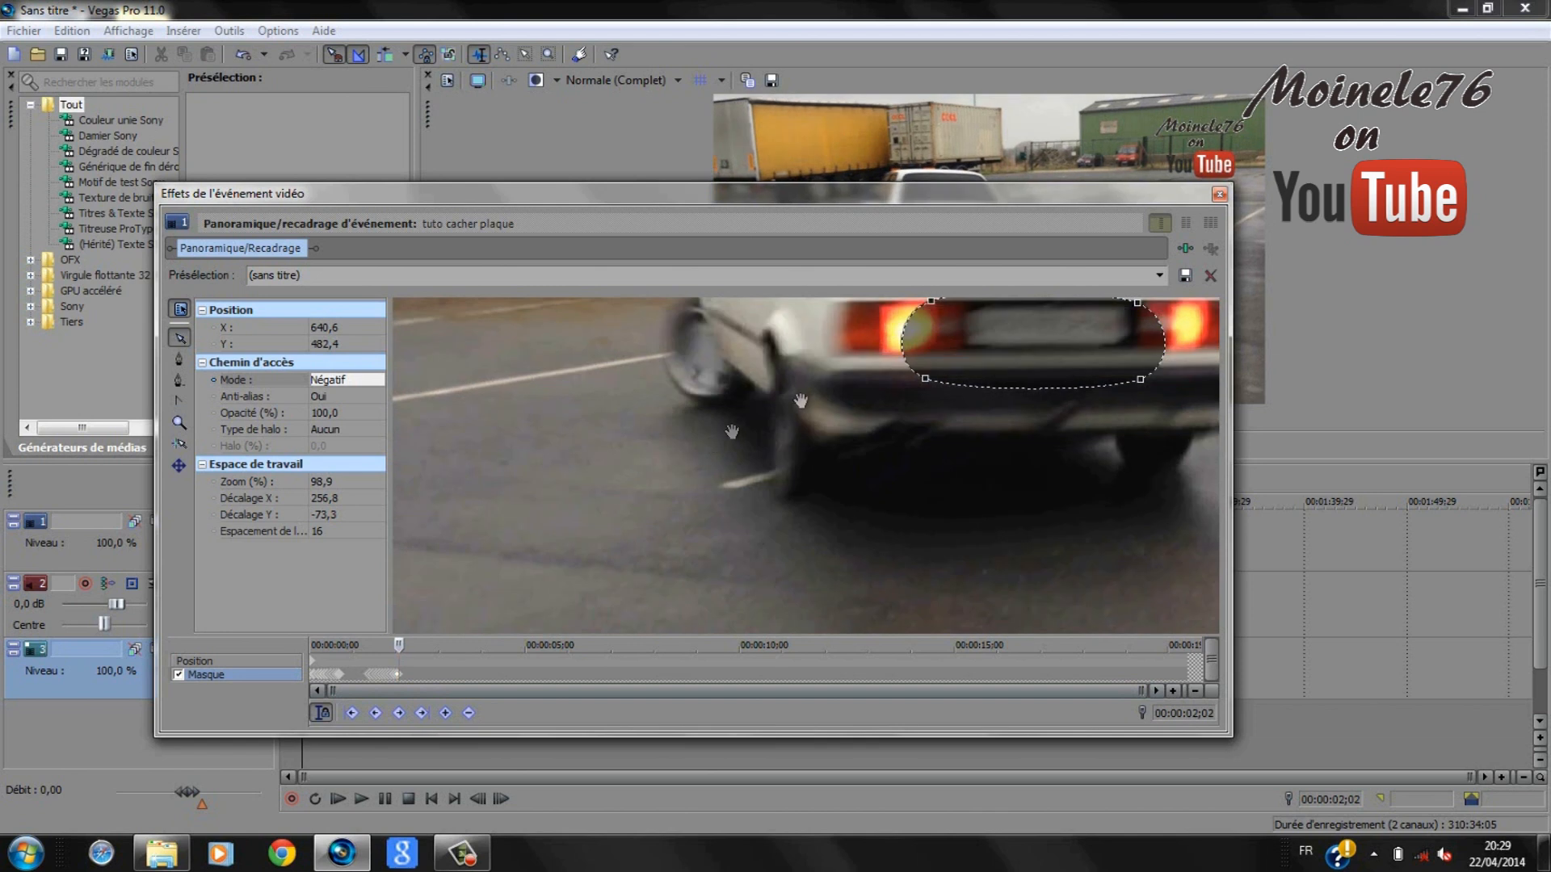
double_click(928, 378)
drag(931, 381, 951, 367)
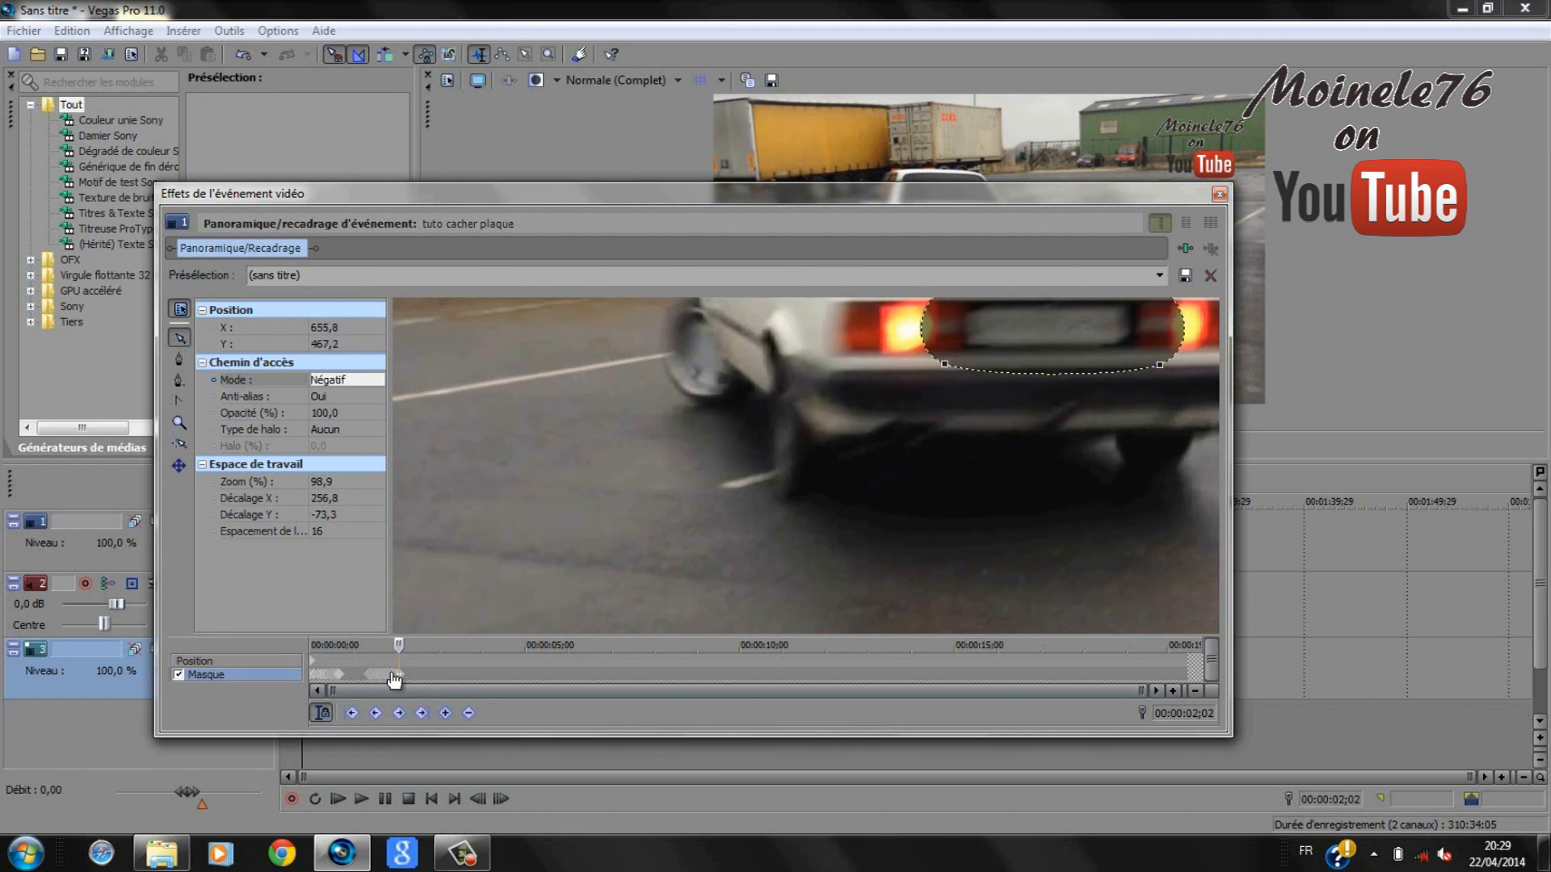
- Move the whole mask over the rear plate at 00:00:02;03, to about X 676, Y 457, and at 00:00:02;05, to about X 685, Y 434
key(Right)
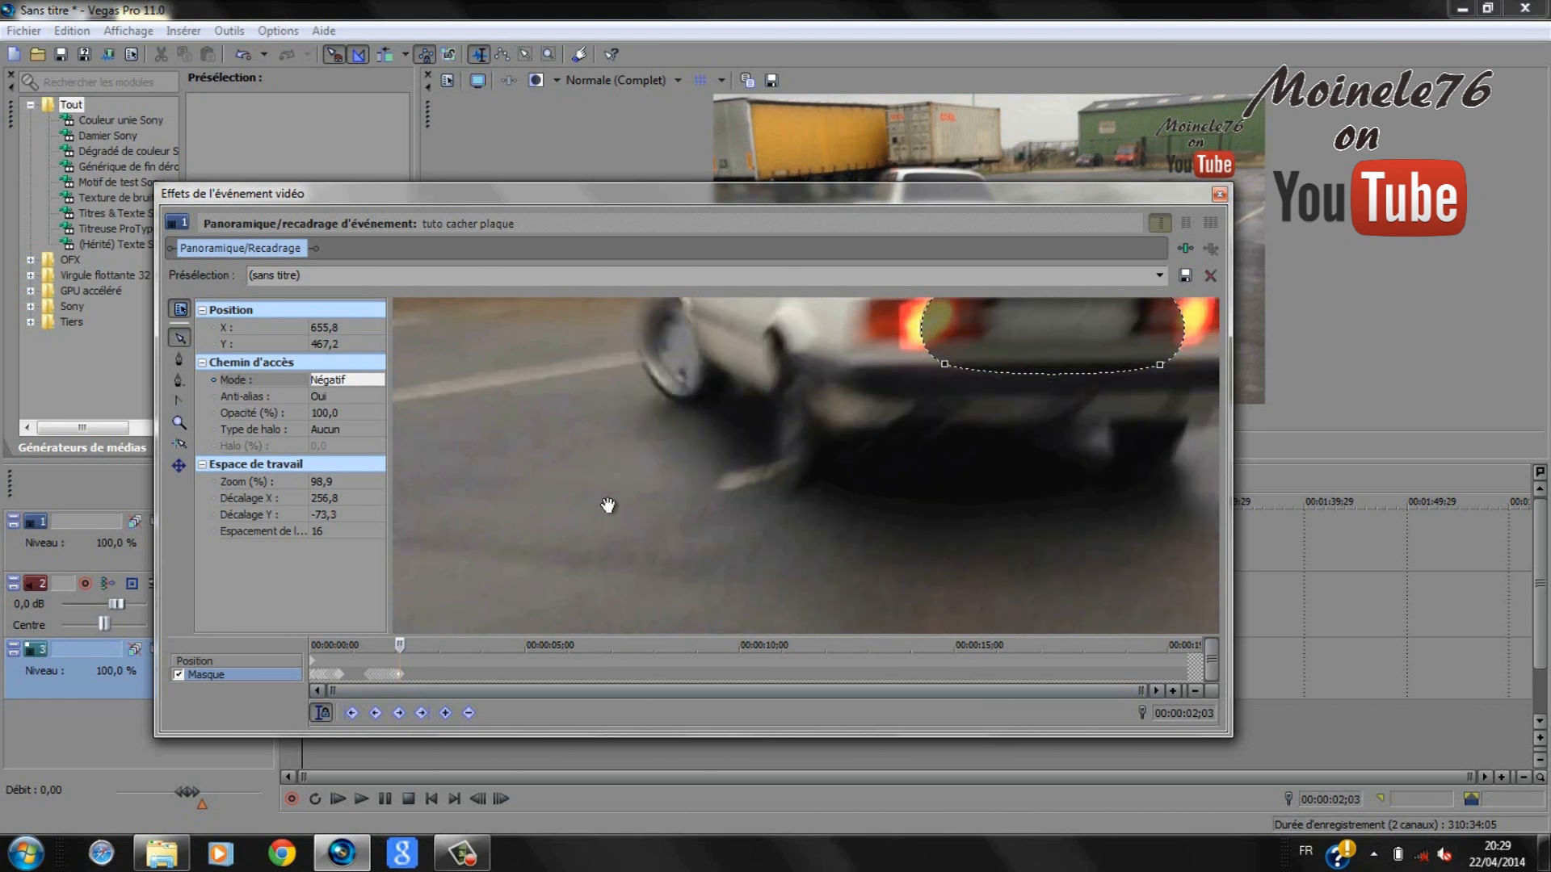
click(937, 363)
drag(945, 368, 971, 358)
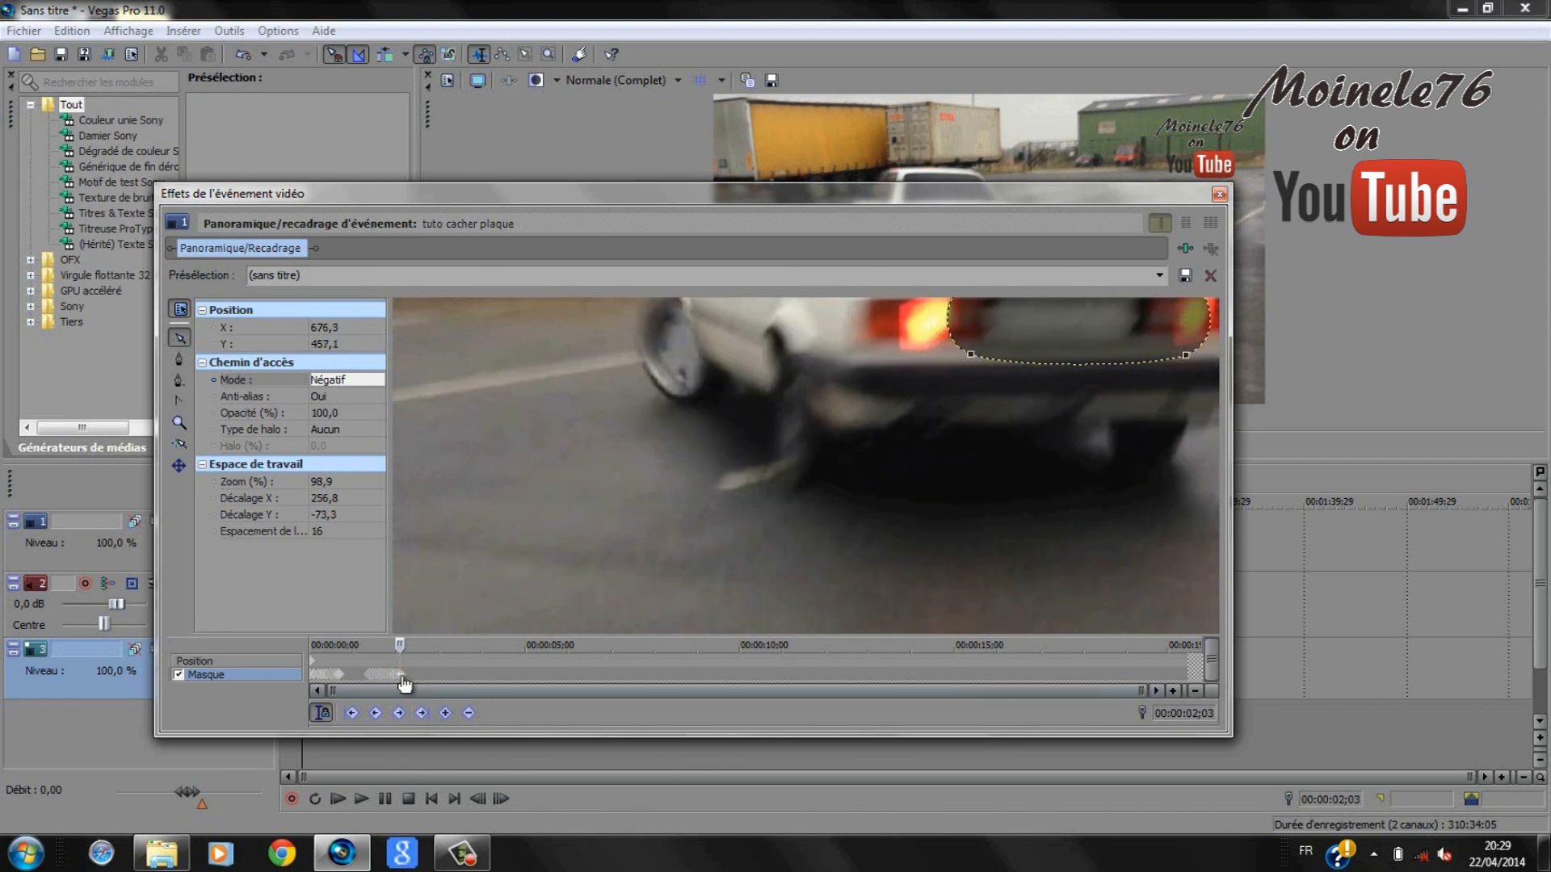
key(Right)
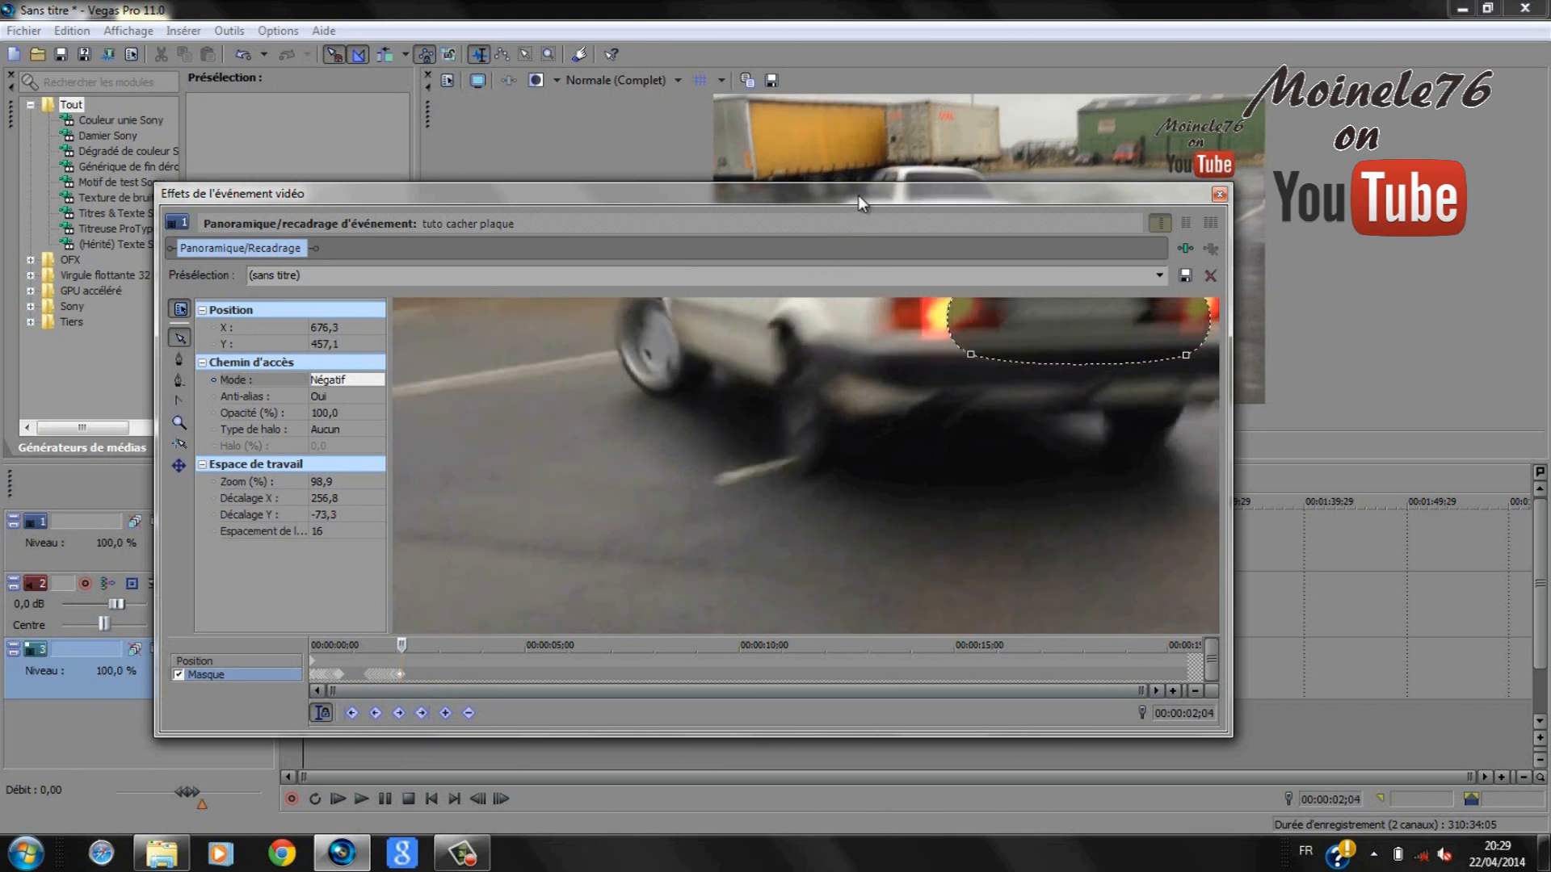
drag(858, 195, 827, 255)
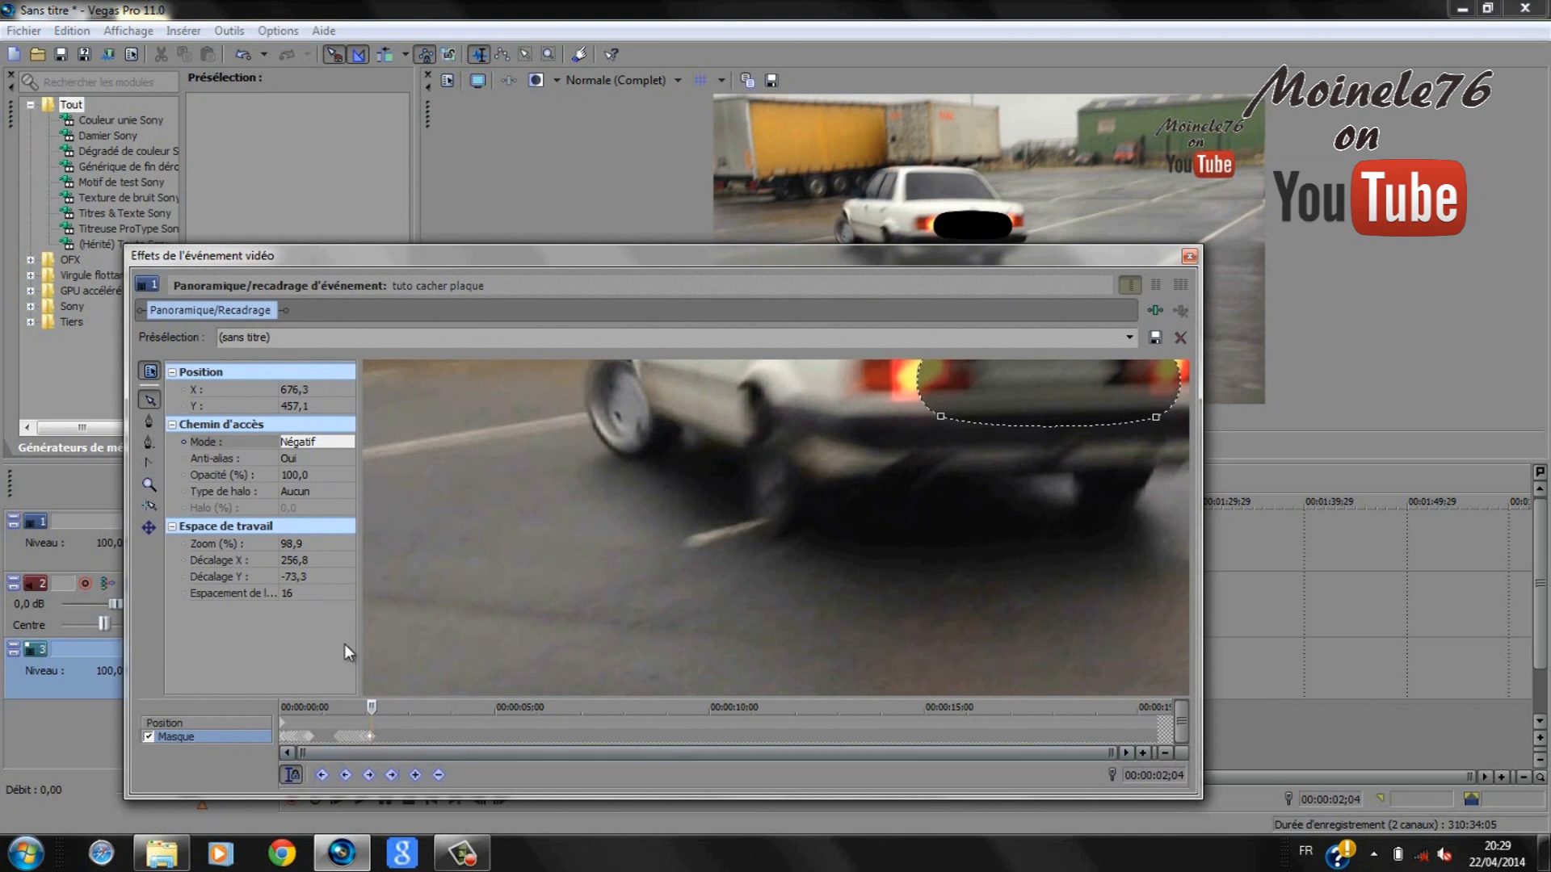
key(Right)
drag(940, 421, 952, 396)
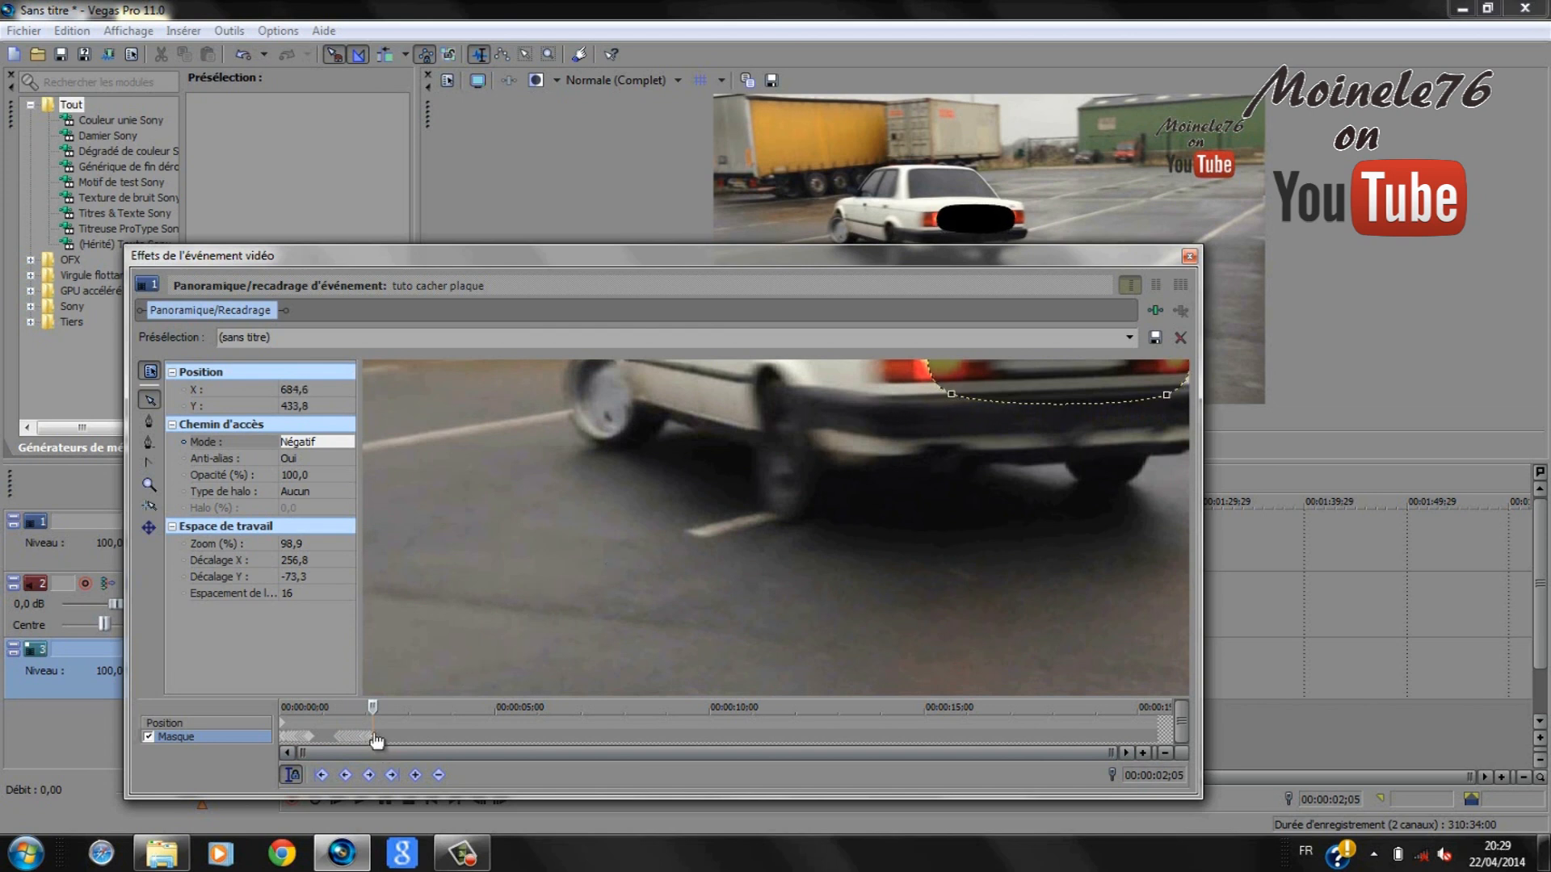
- Move the whole mask over the rear plate at 00:00:02;07, to about X 703, Y 420, and at 00:00:02;08, to about X 717, Y 415
key(Right)
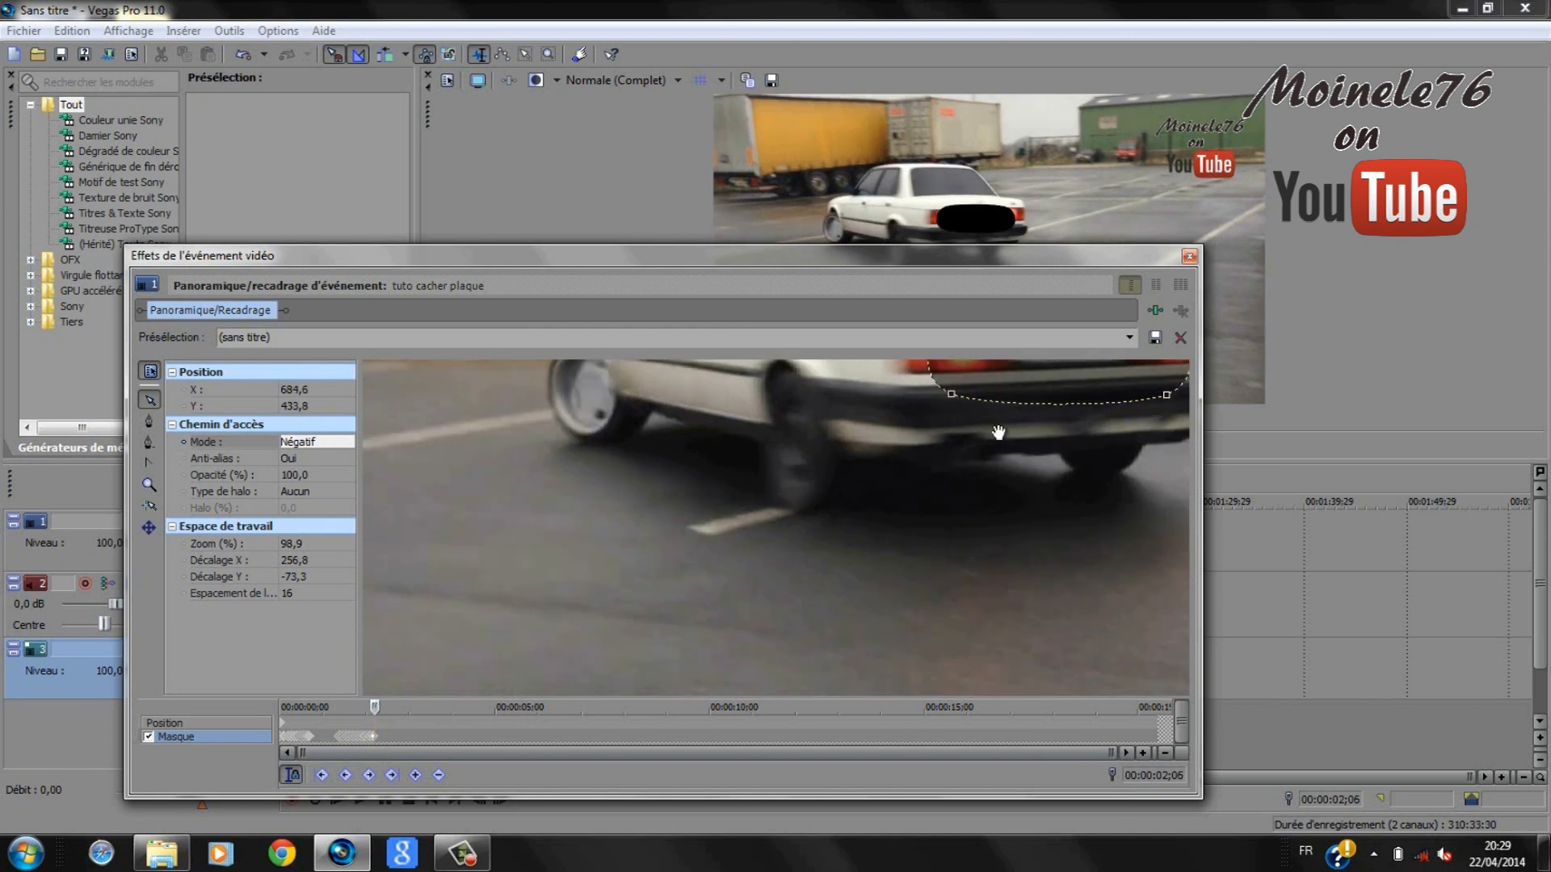
key(Right)
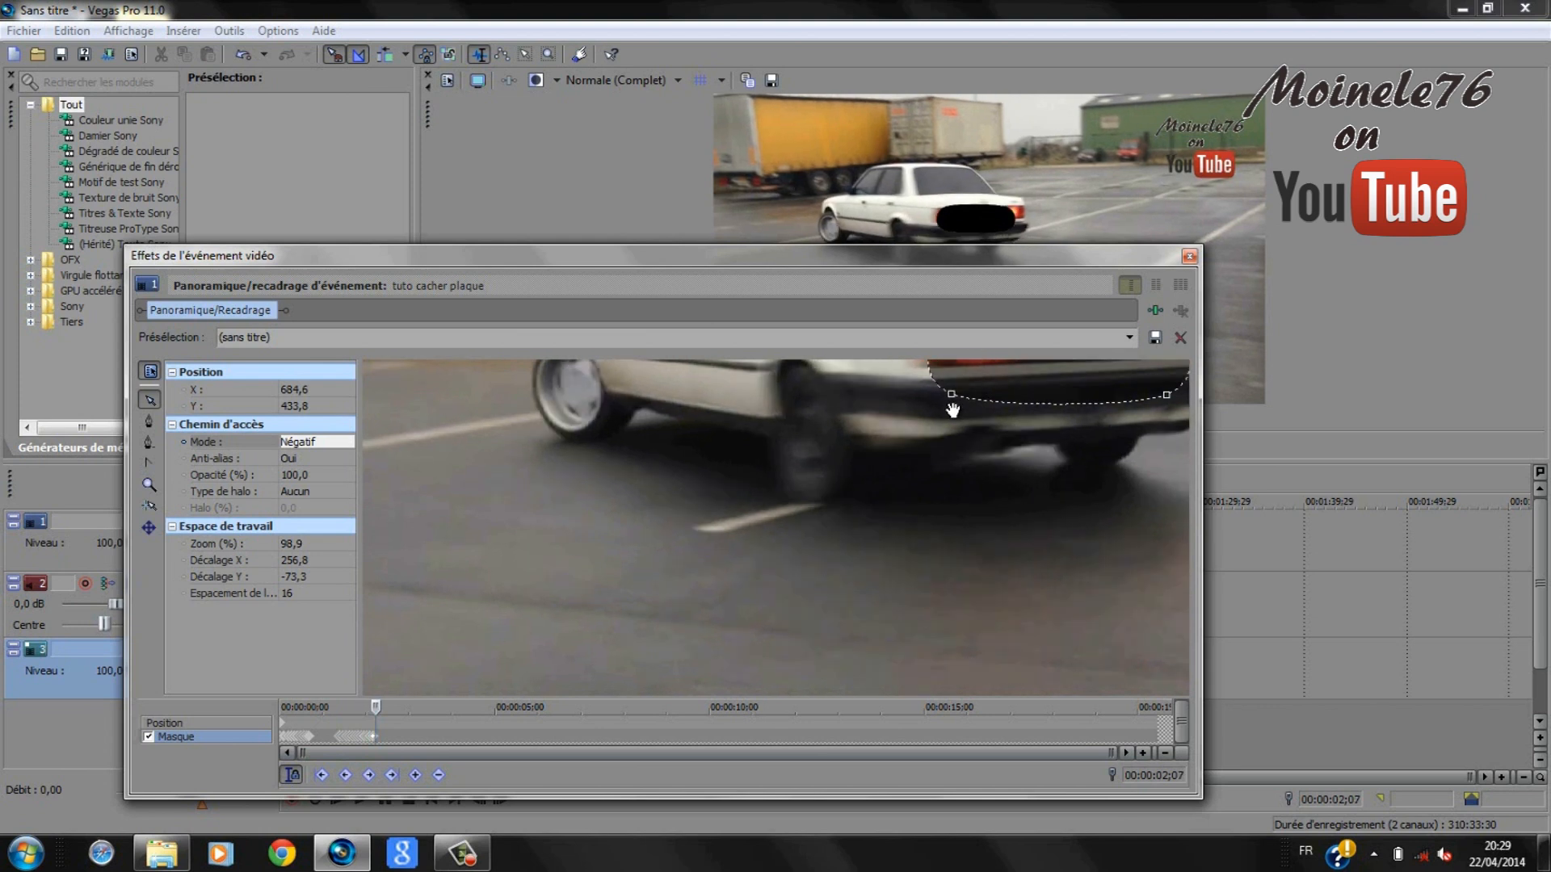
drag(951, 397, 975, 383)
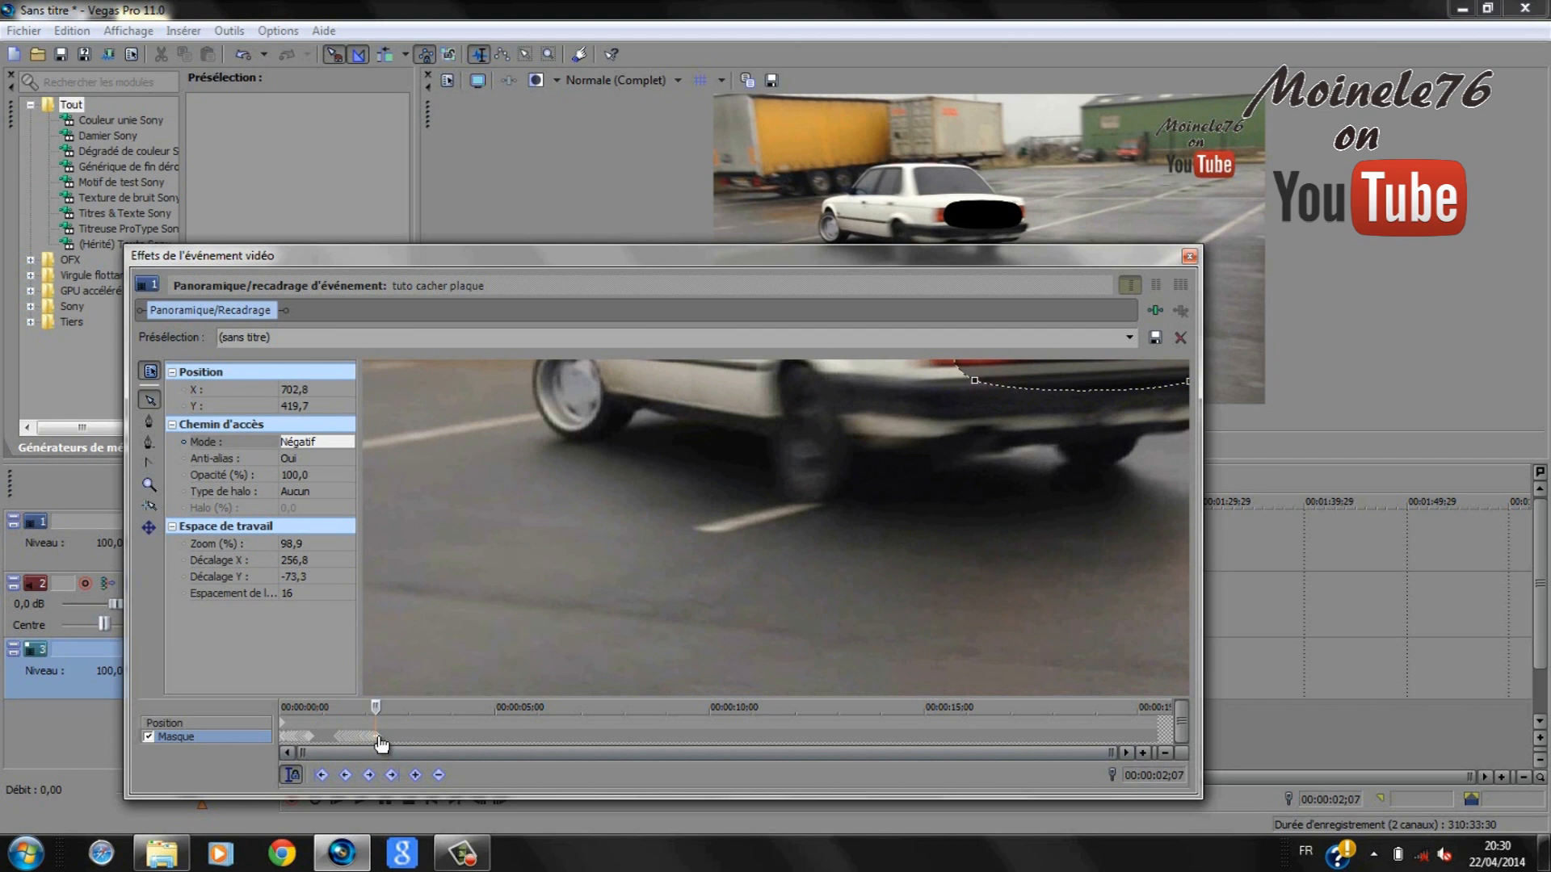
key(Right)
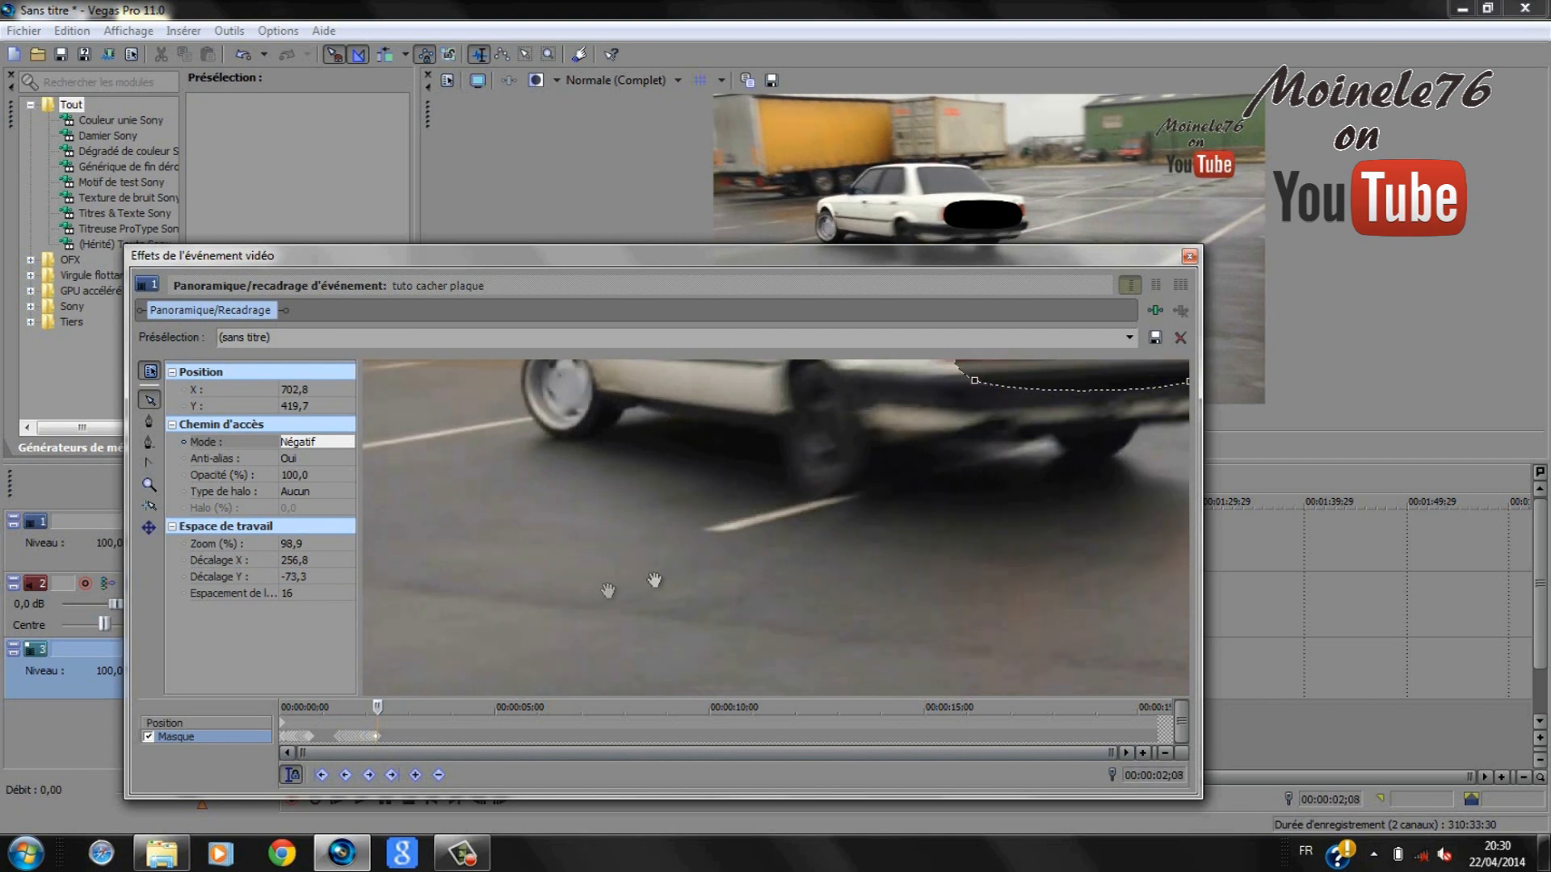
drag(974, 382, 993, 375)
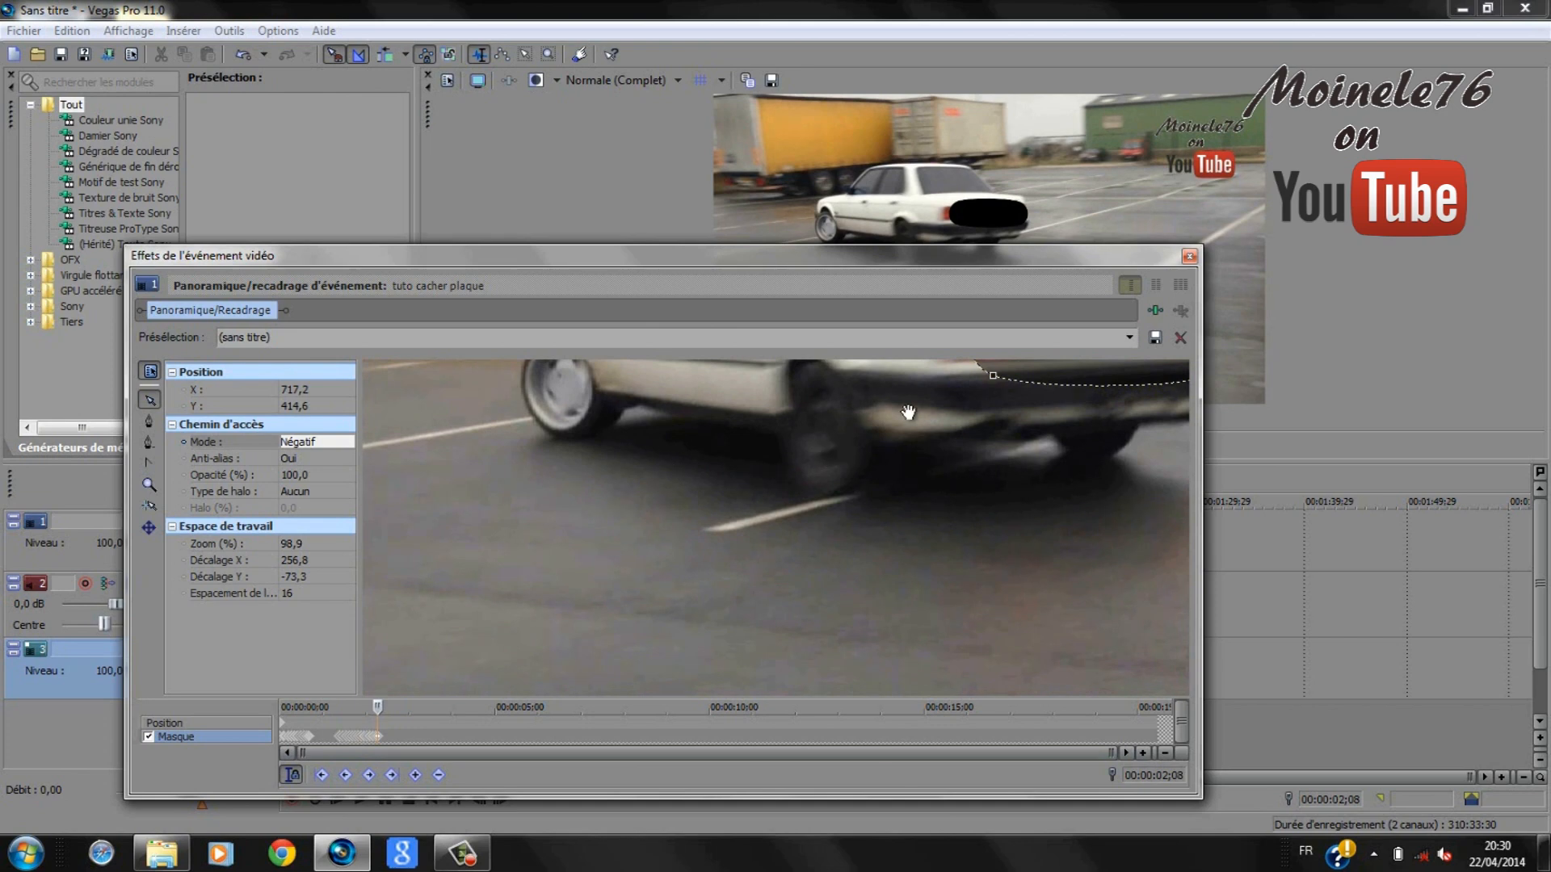
- Select all points of the oversized mask at 00:00:02;08 and delete them
drag(940, 417, 594, 624)
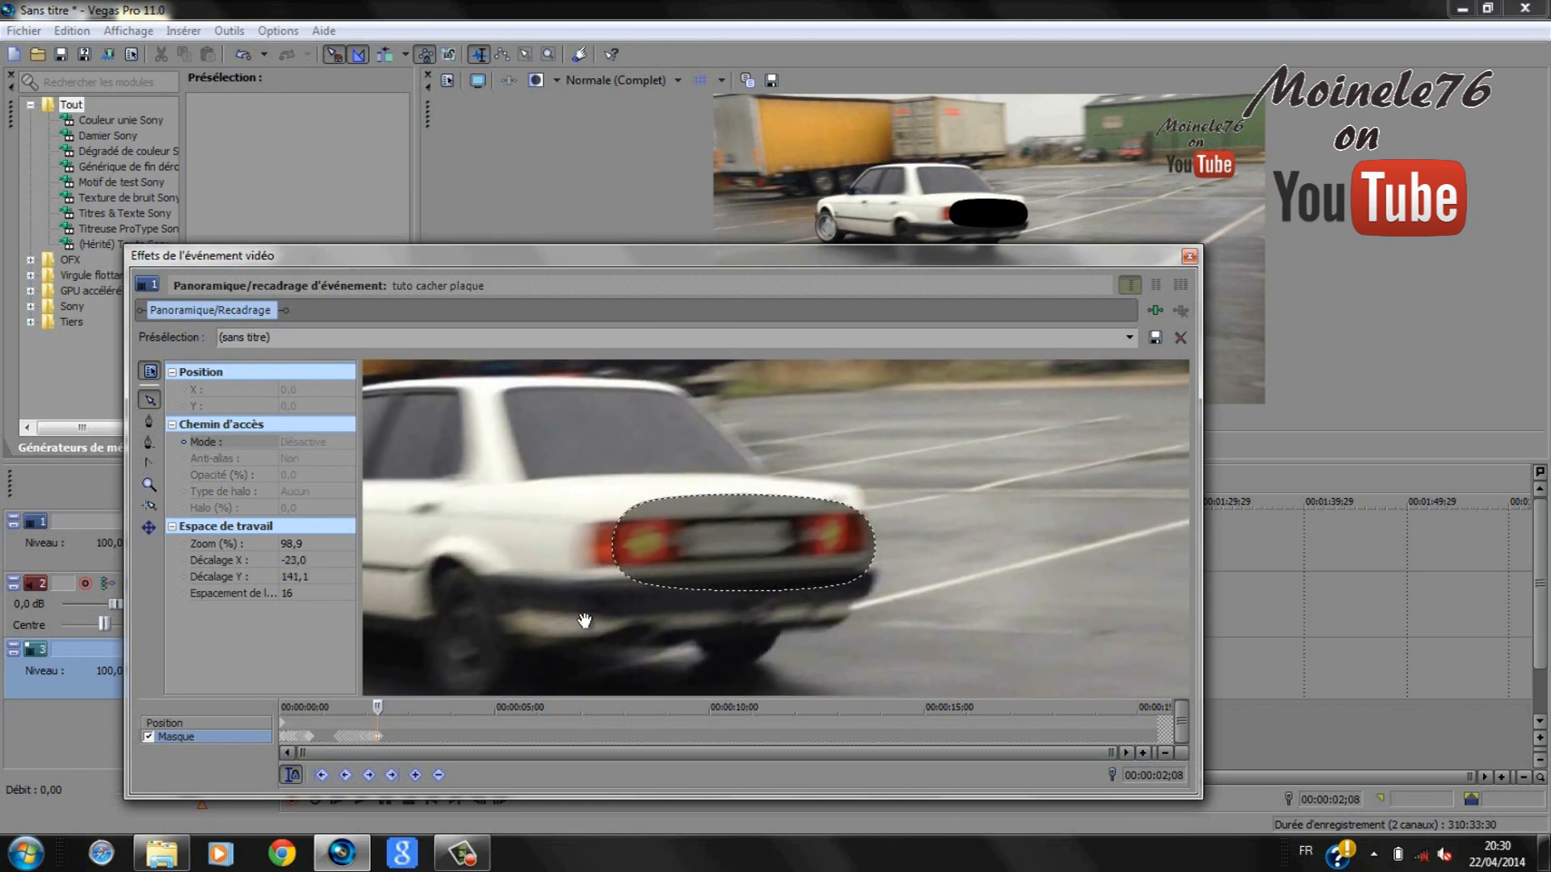
right_click(687, 591)
mouse_move(856, 627)
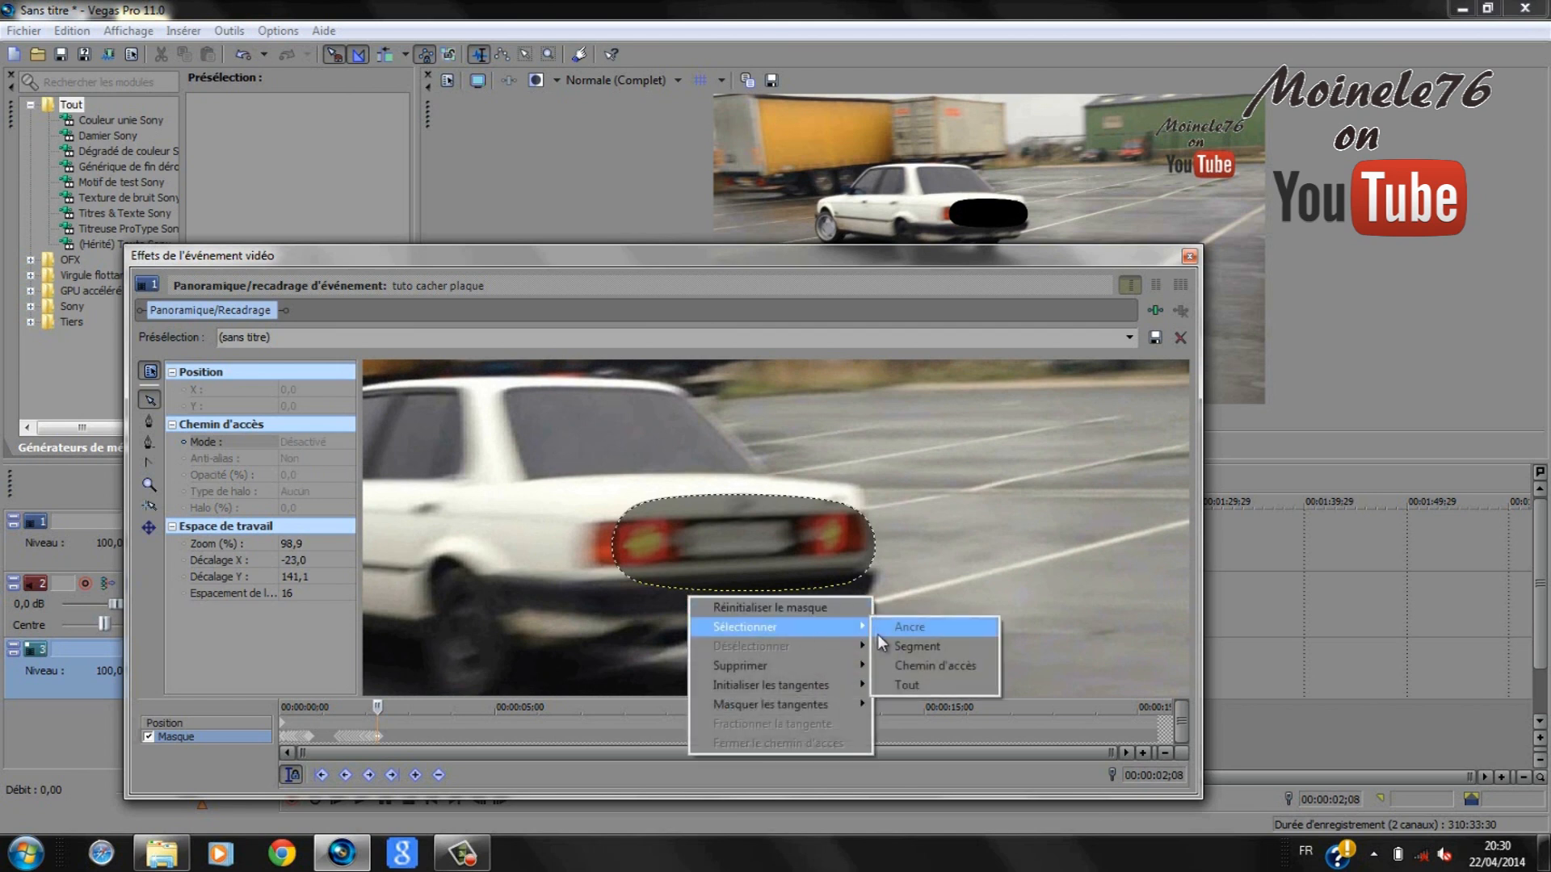
click(921, 683)
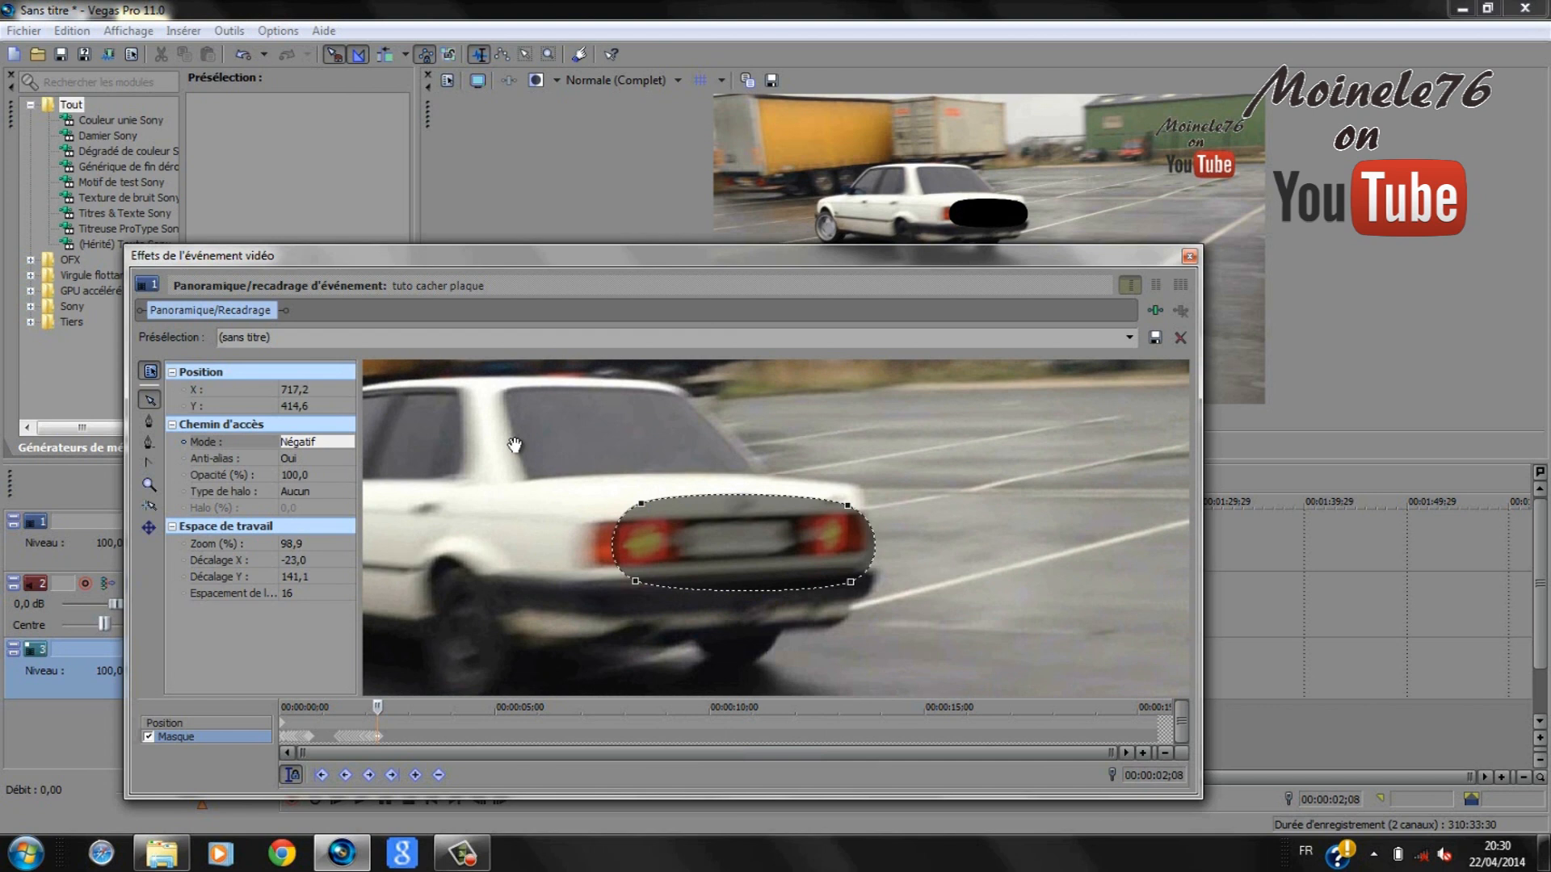
click(150, 444)
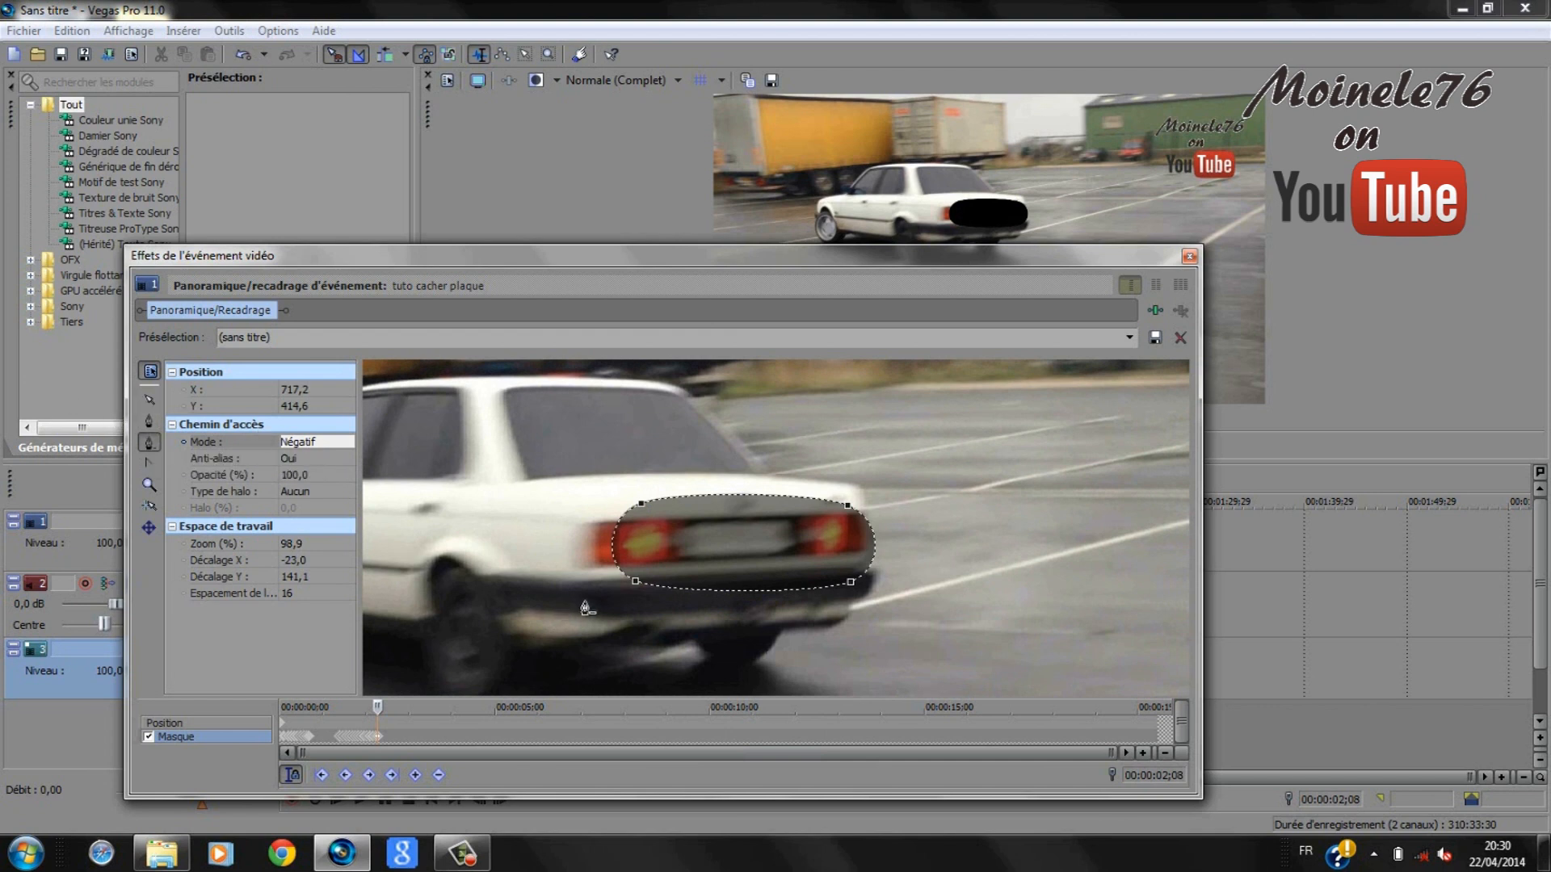
click(635, 586)
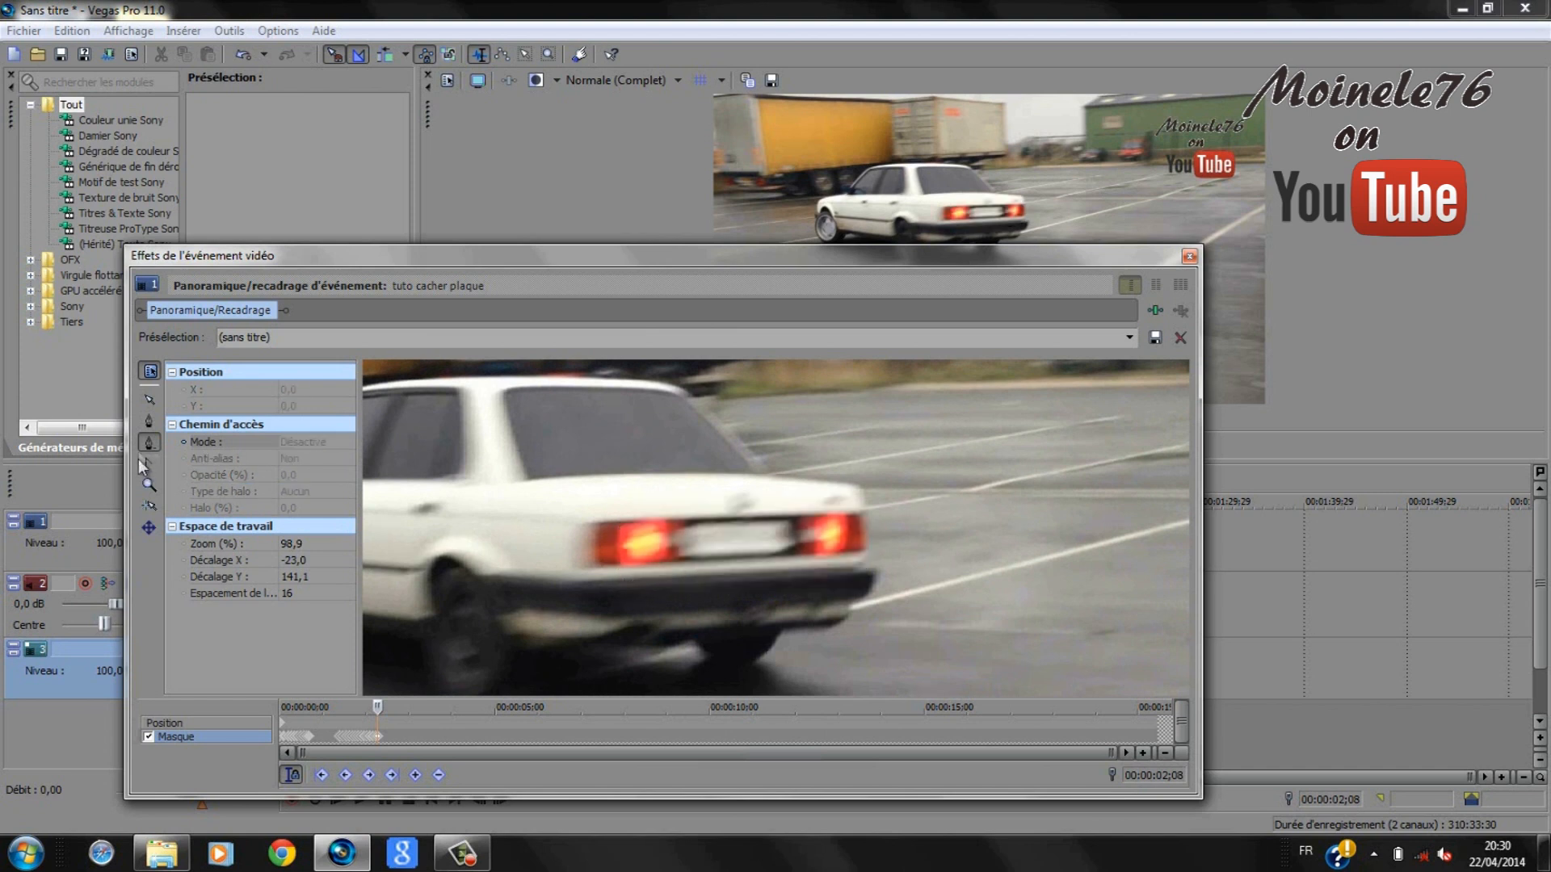
- Draw a smaller closed four-point mask with curved corners around the rear plate at 00:00:02;08, centred at about X 714, Y 412
click(667, 509)
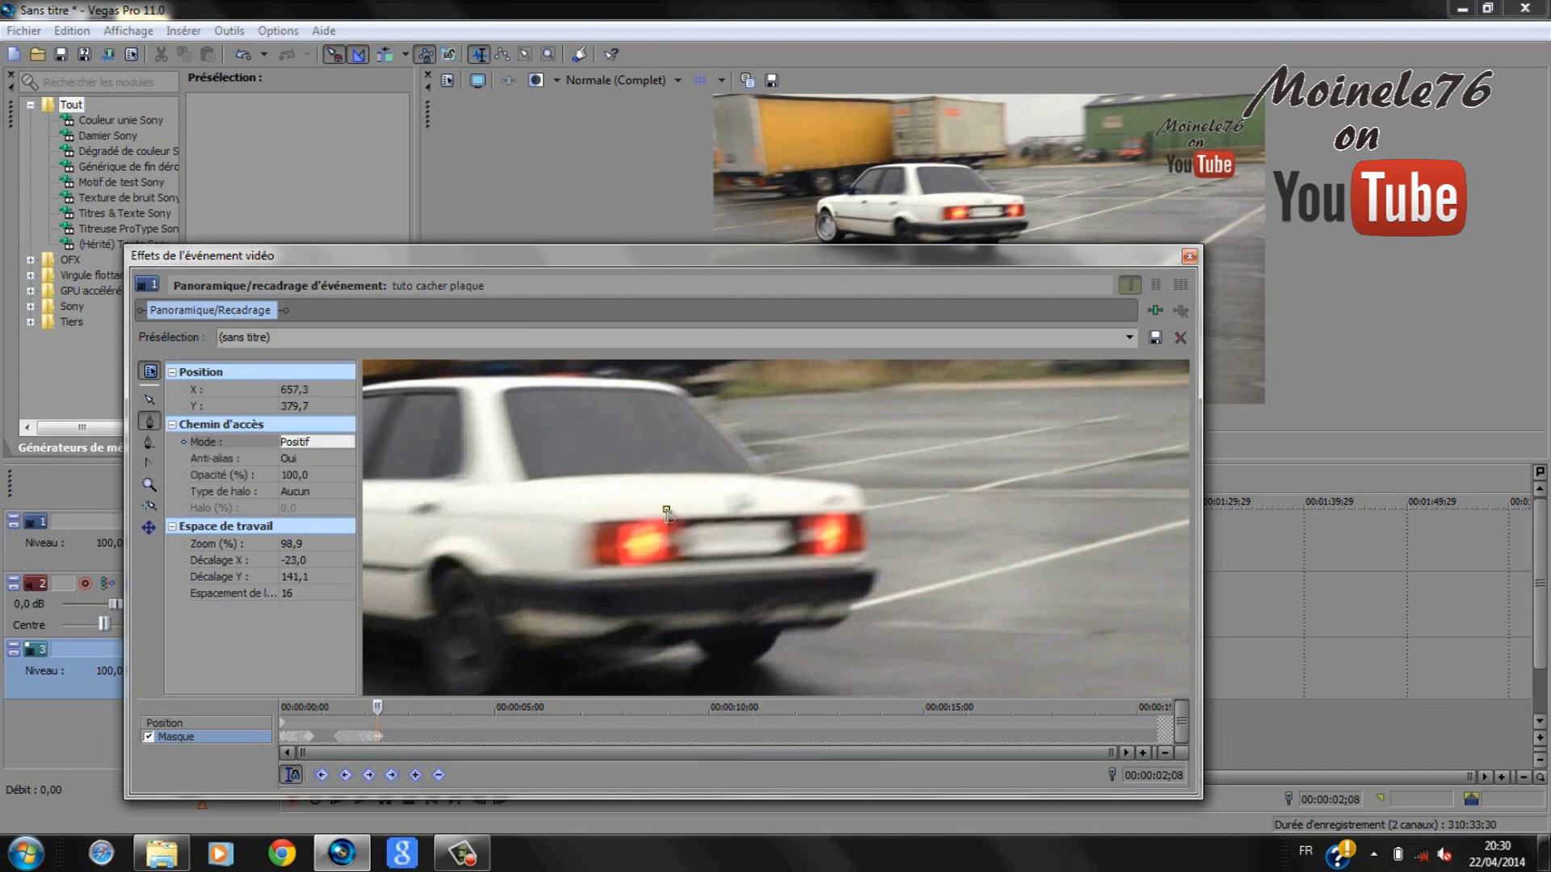
click(811, 504)
click(811, 563)
click(665, 576)
click(666, 511)
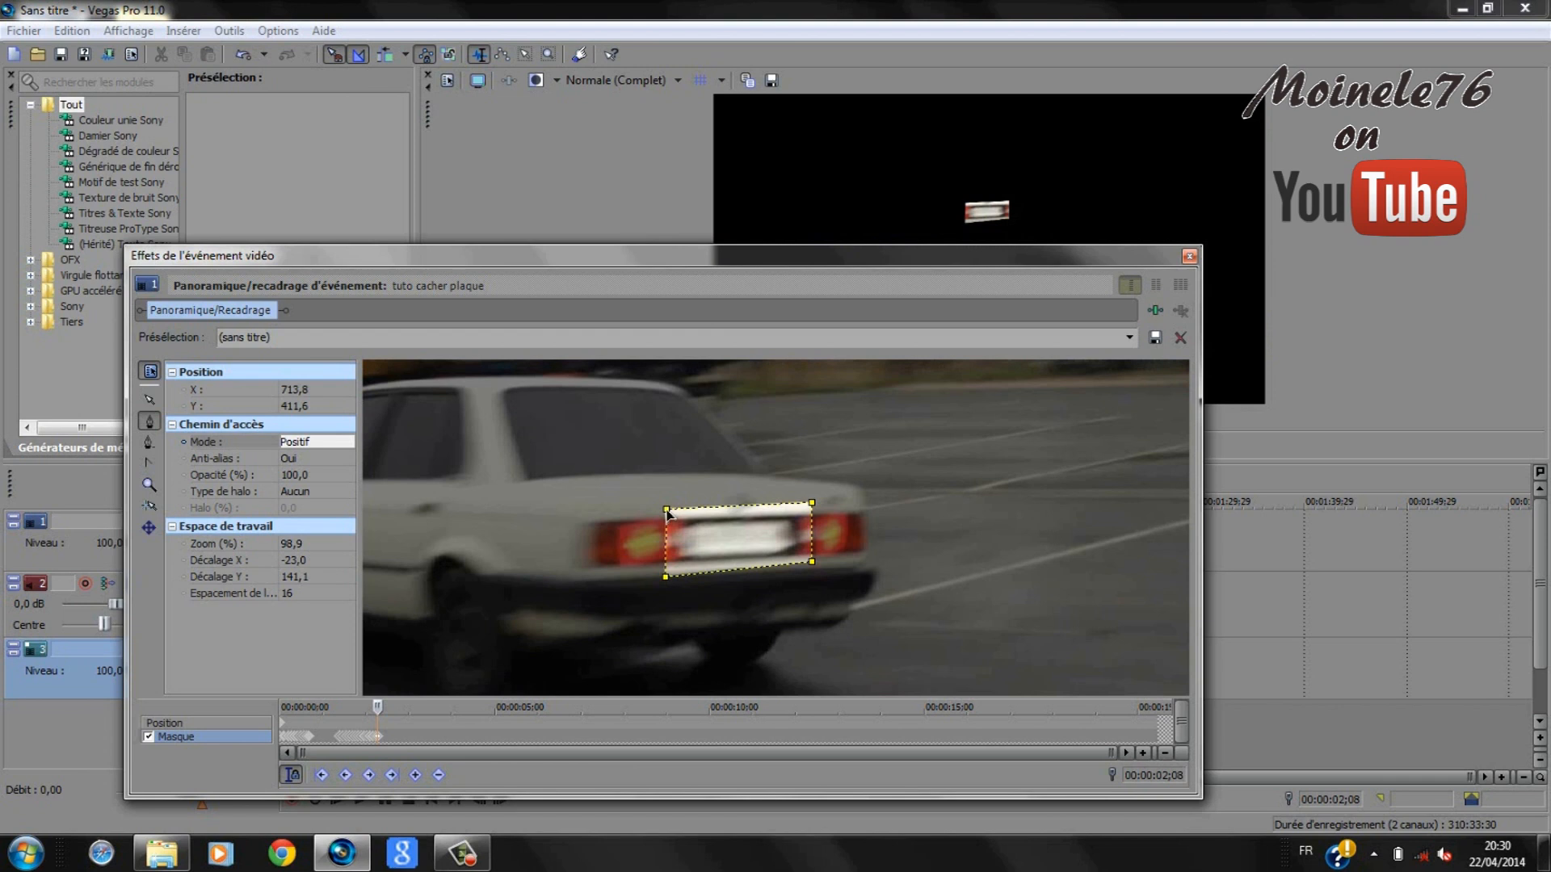
- Set the smaller mask's mode to Négatif at 00:00:02;08 and return to the mask timeline
click(301, 444)
click(312, 484)
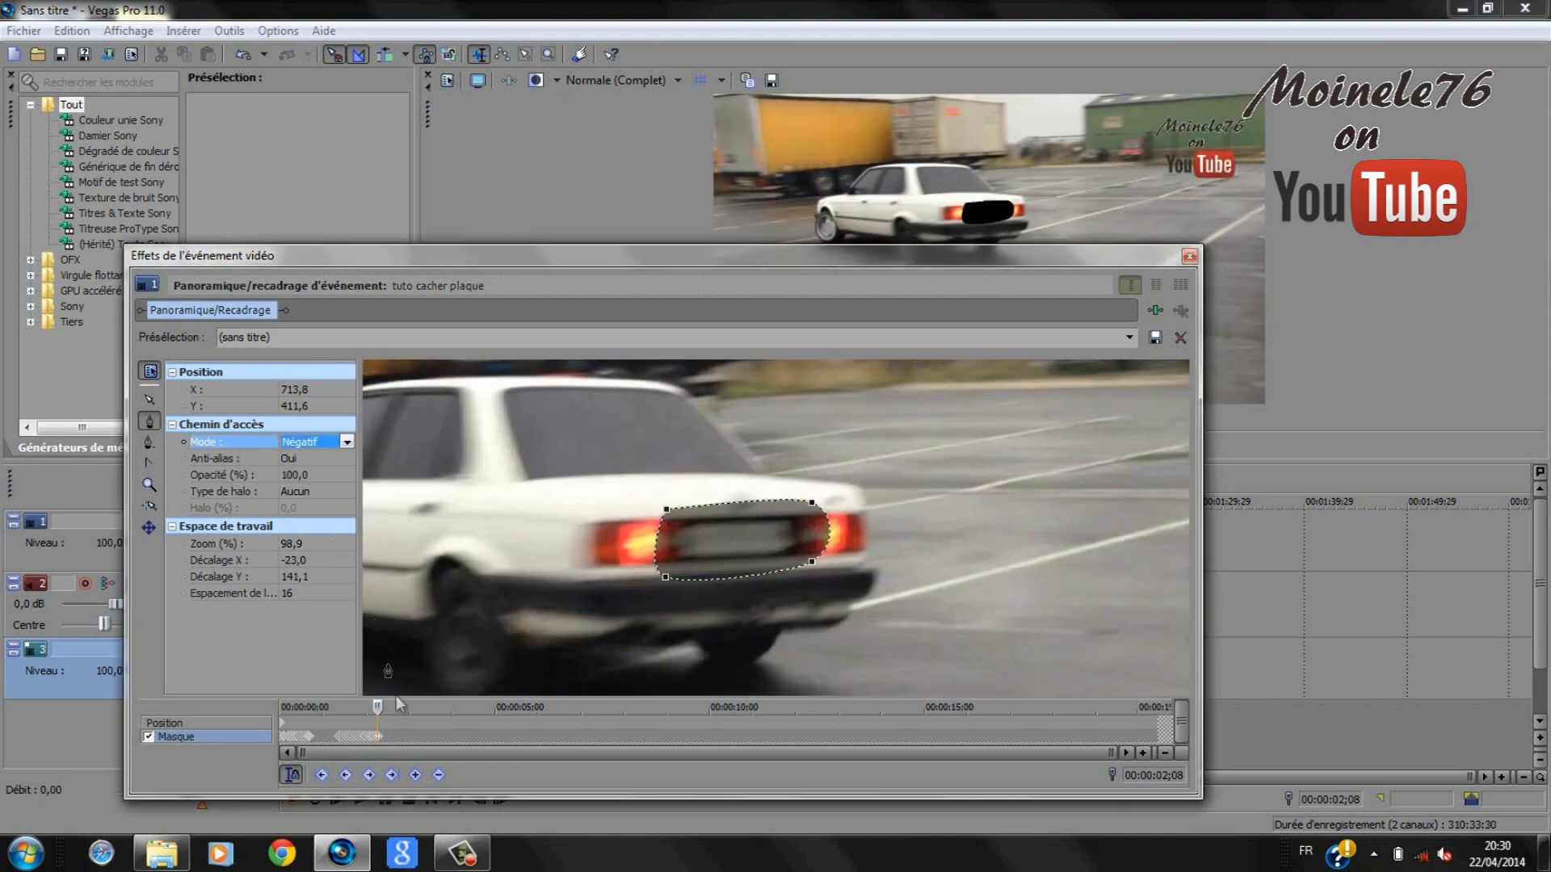
click(379, 738)
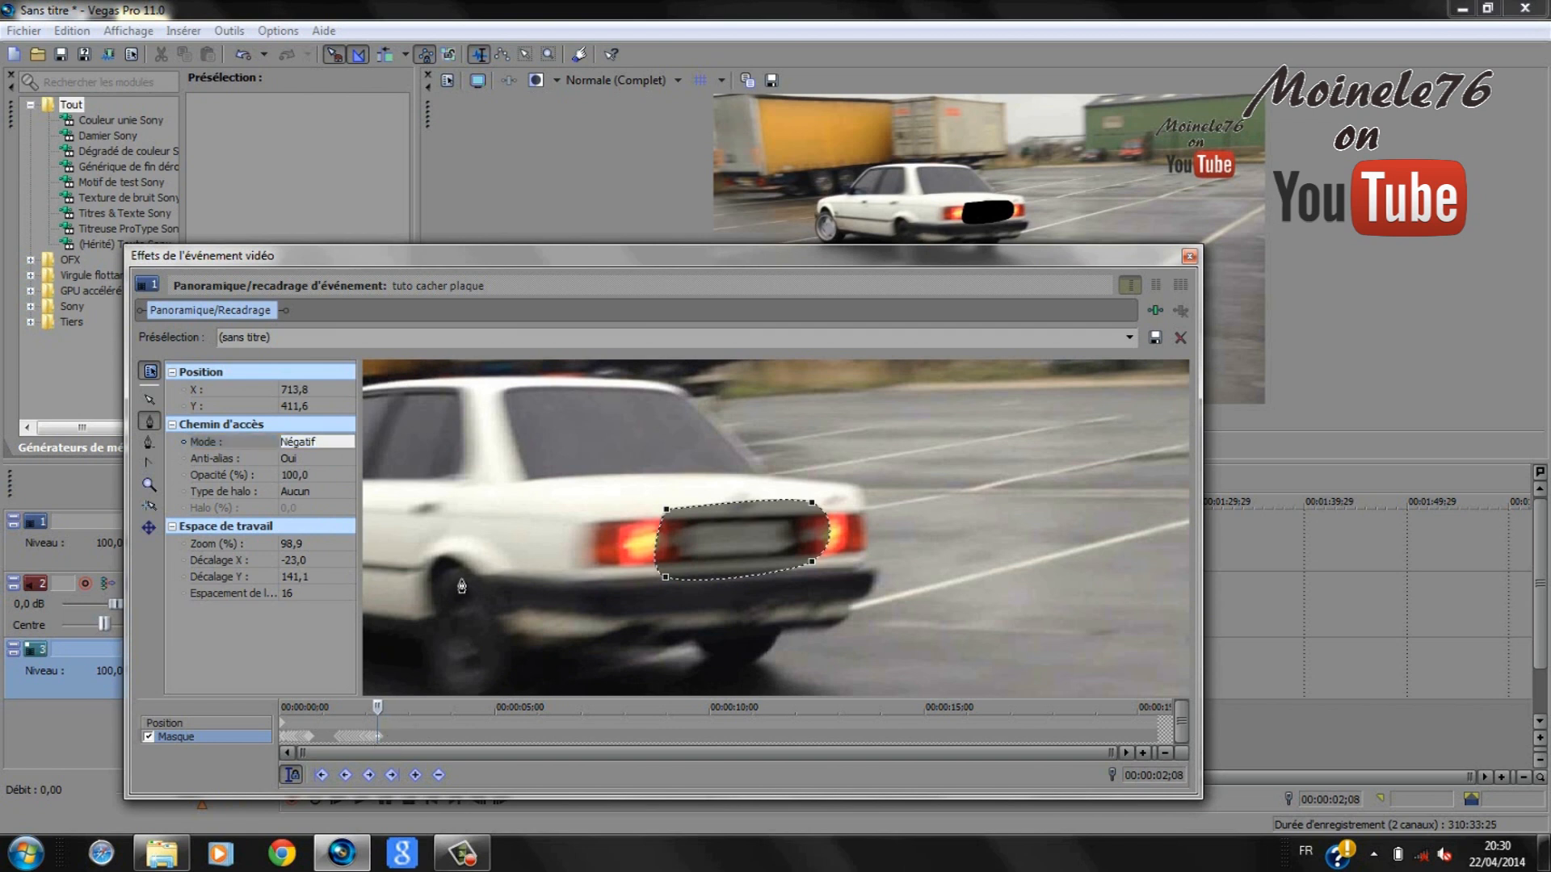
- Move the whole mask over the rear plate at 00:00:02;10, to about X 730, Y 396
key(Right)
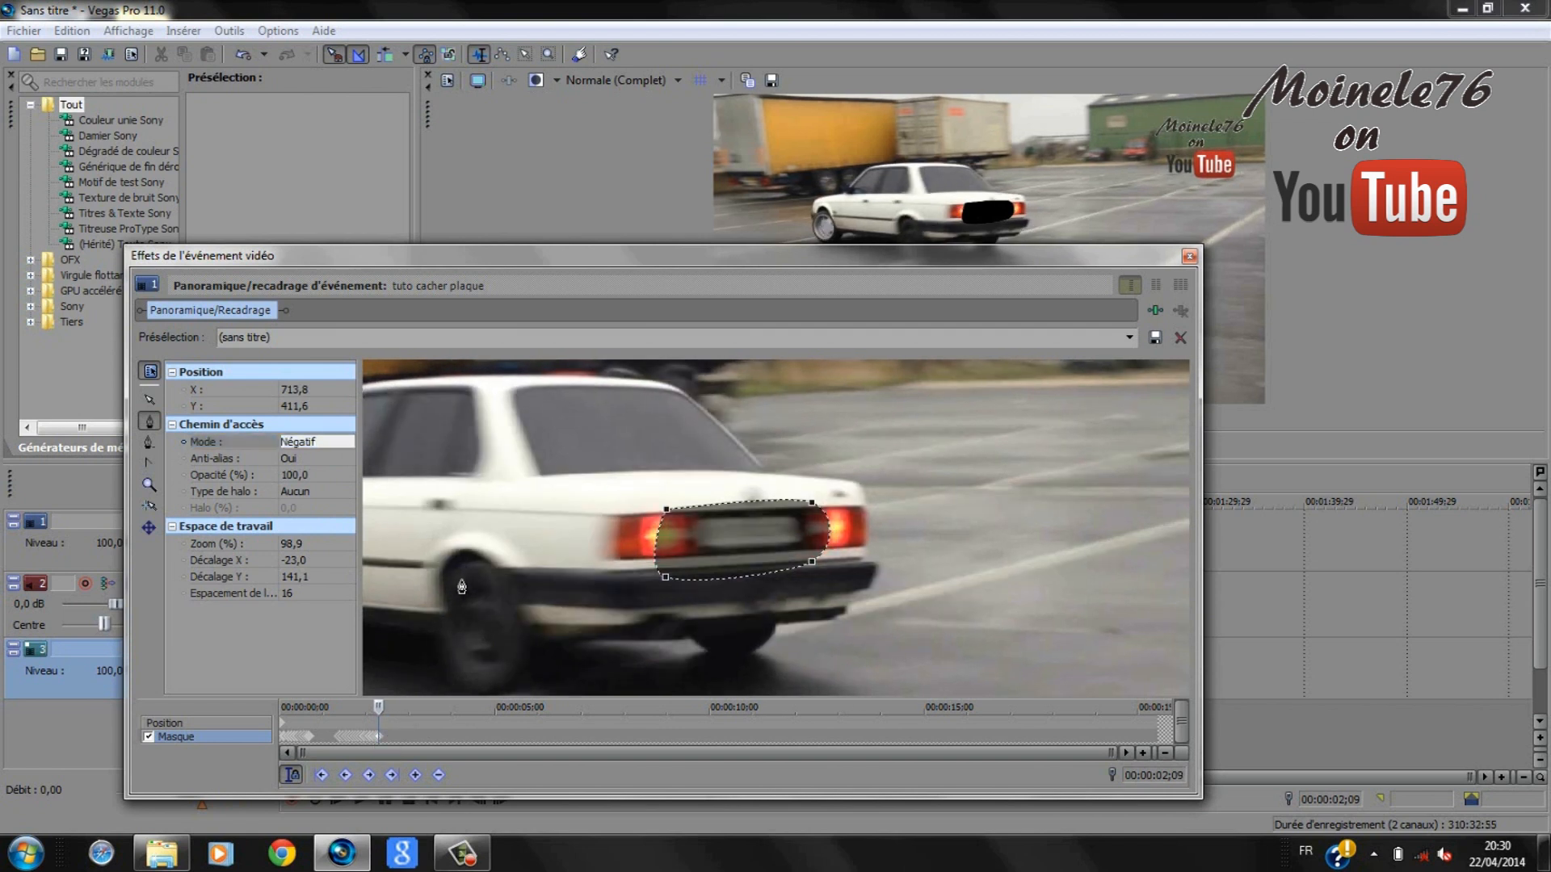
key(Right)
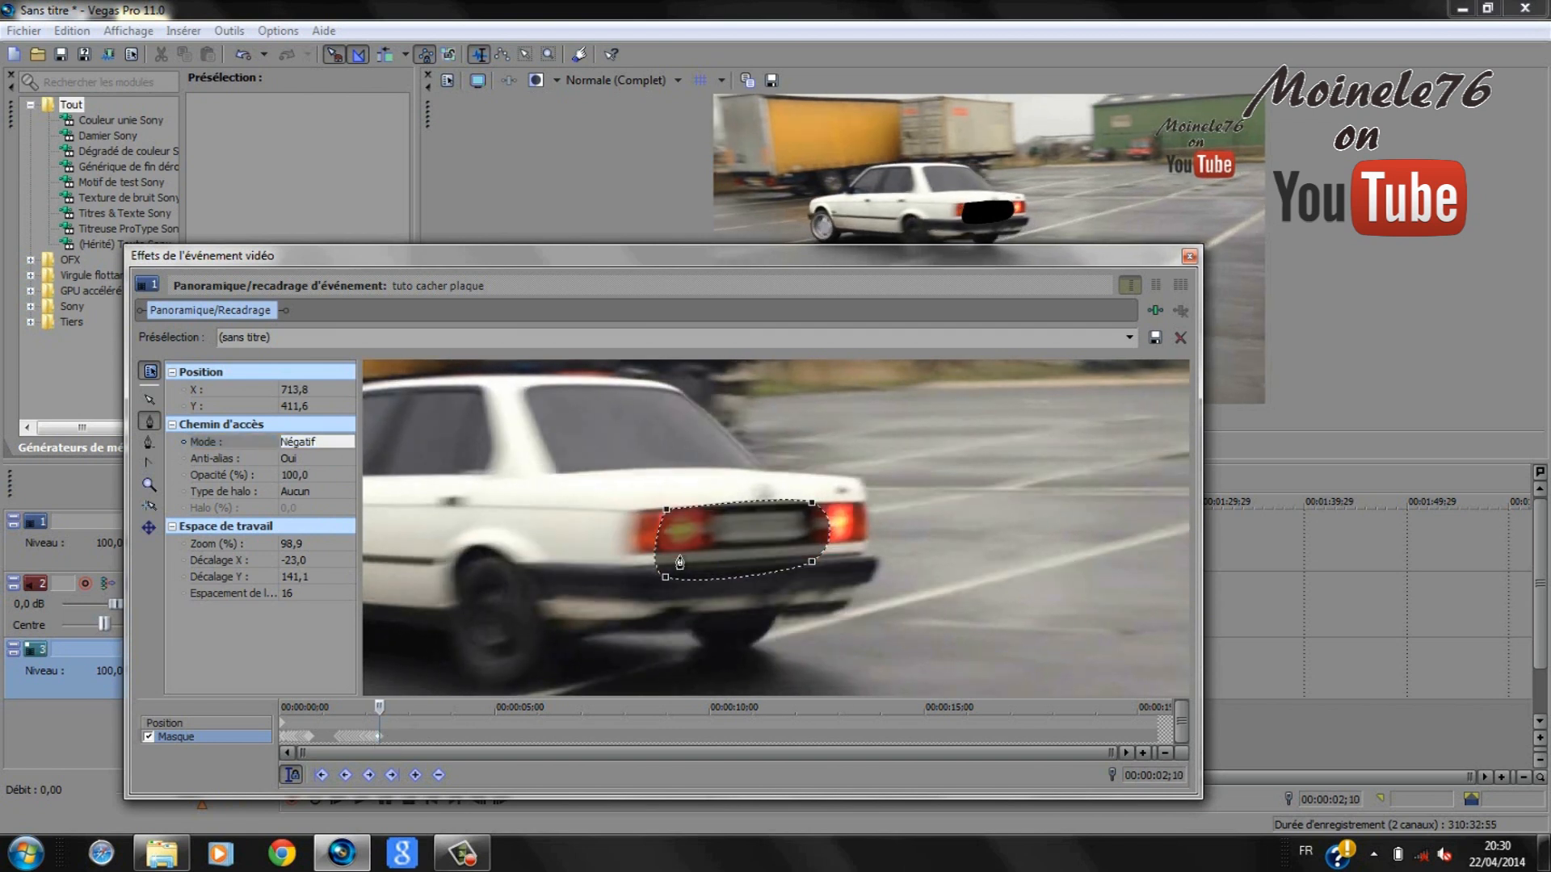
click(662, 579)
click(389, 529)
click(150, 400)
click(663, 580)
drag(666, 580, 686, 566)
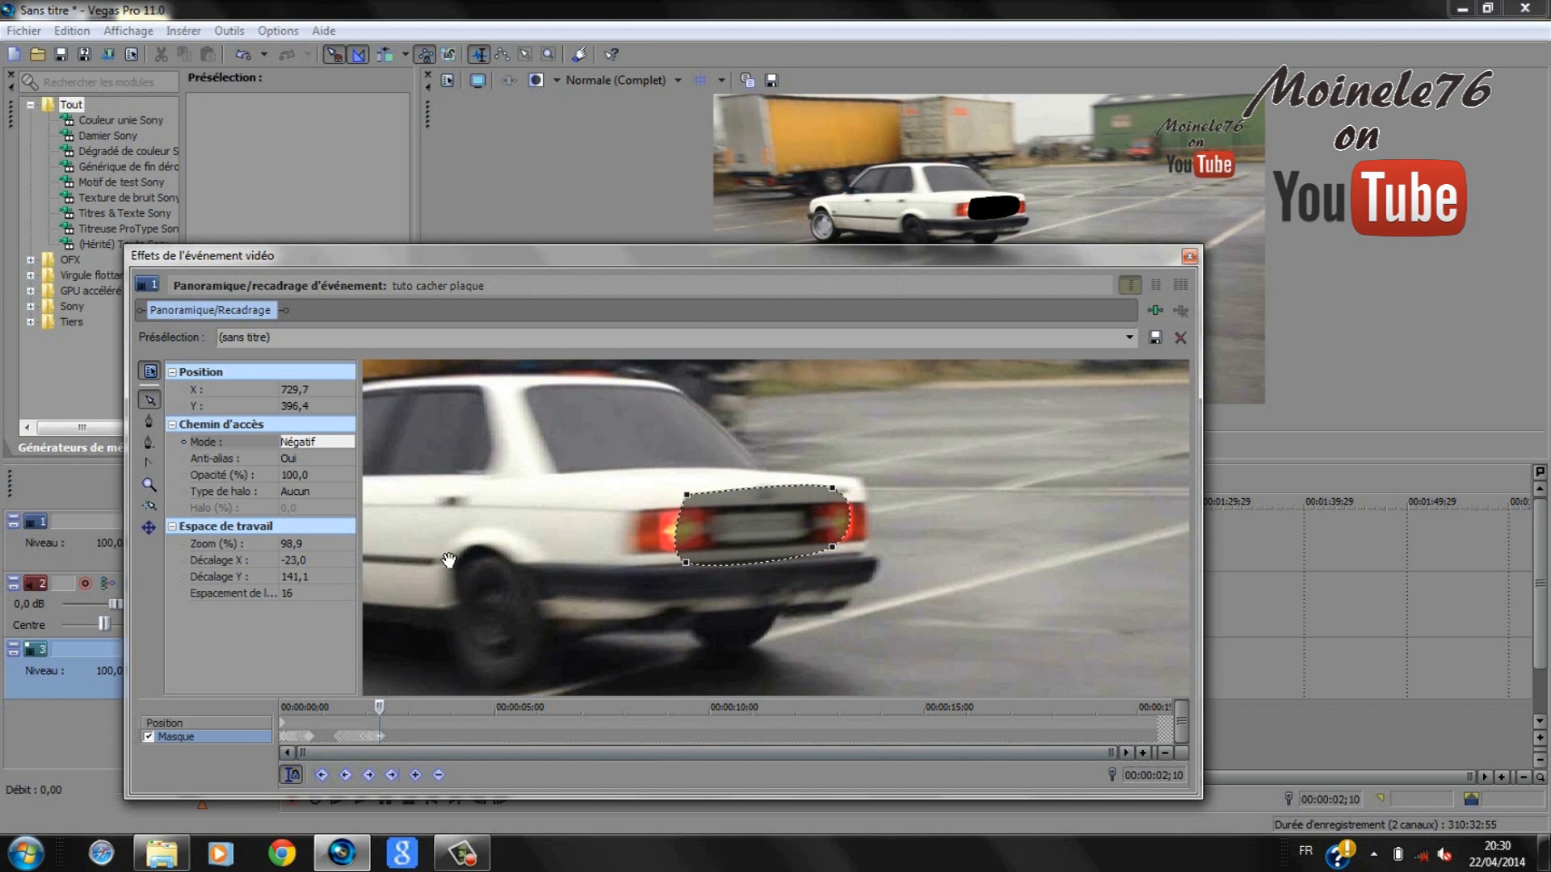
- Move the whole mask over the rear plate at 00:00:02;12, to about X 749, Y 384
key(Right)
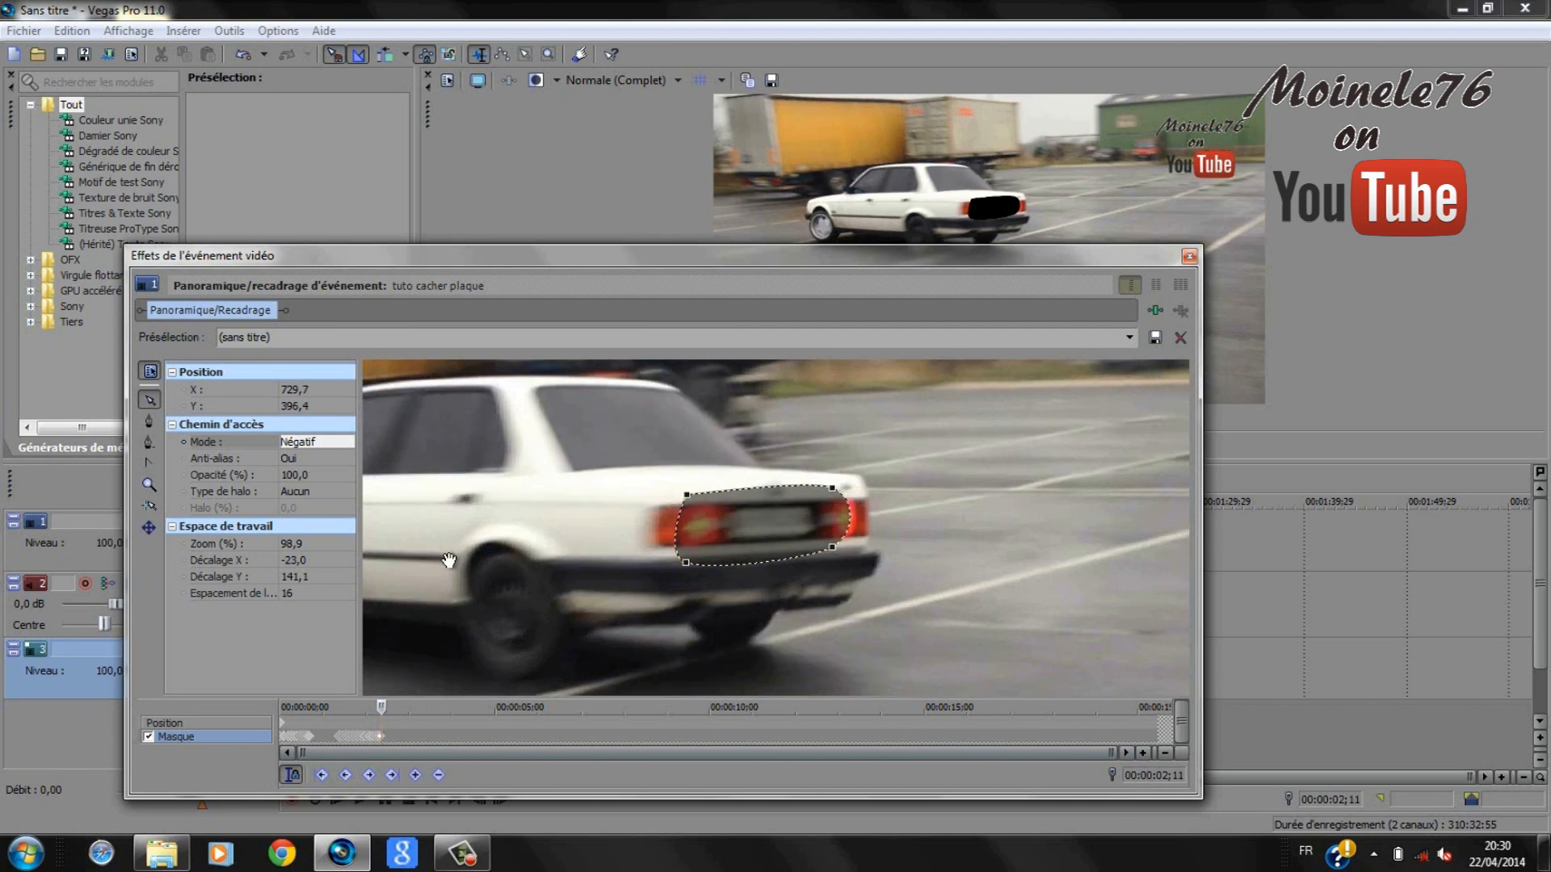
key(Right)
click(688, 565)
drag(688, 564, 711, 554)
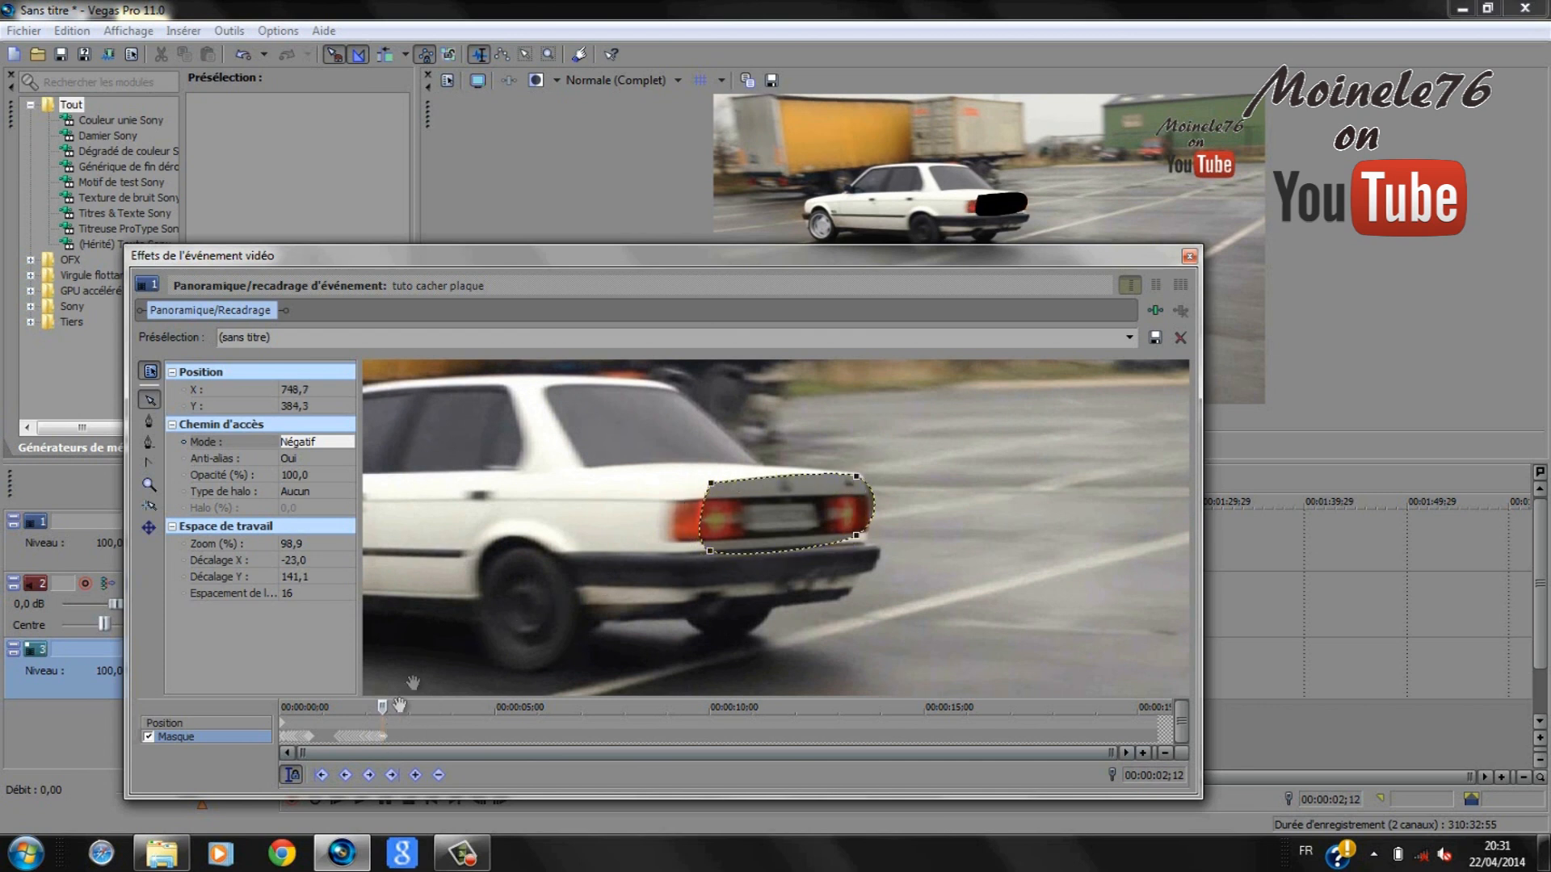
- Delete the oversized rear-plate mask at 00:00:02;13
key(Right)
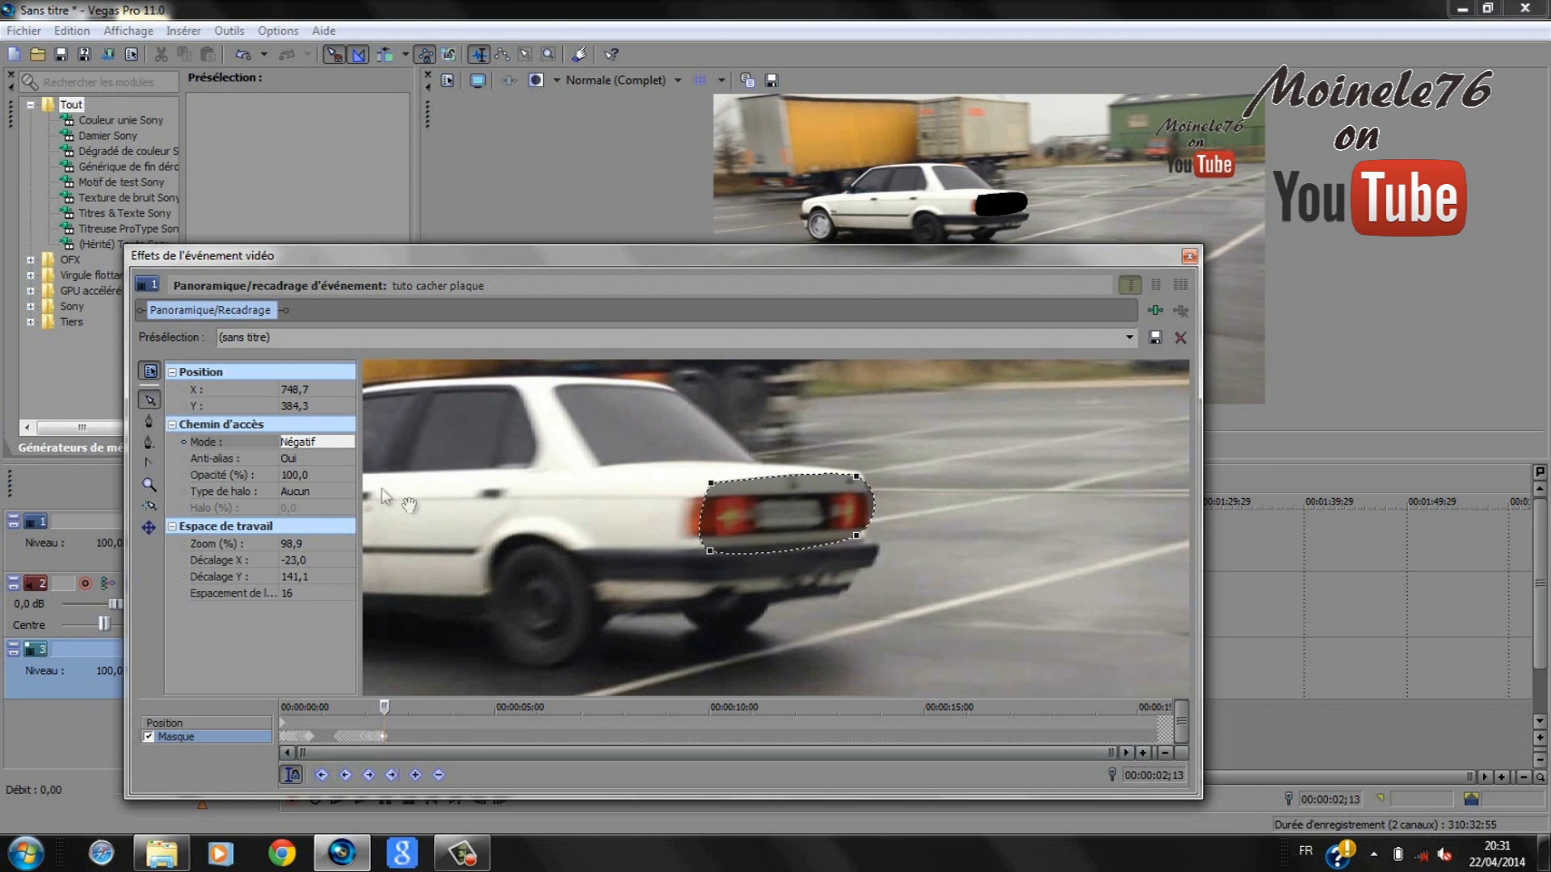
click(149, 445)
key(Delete)
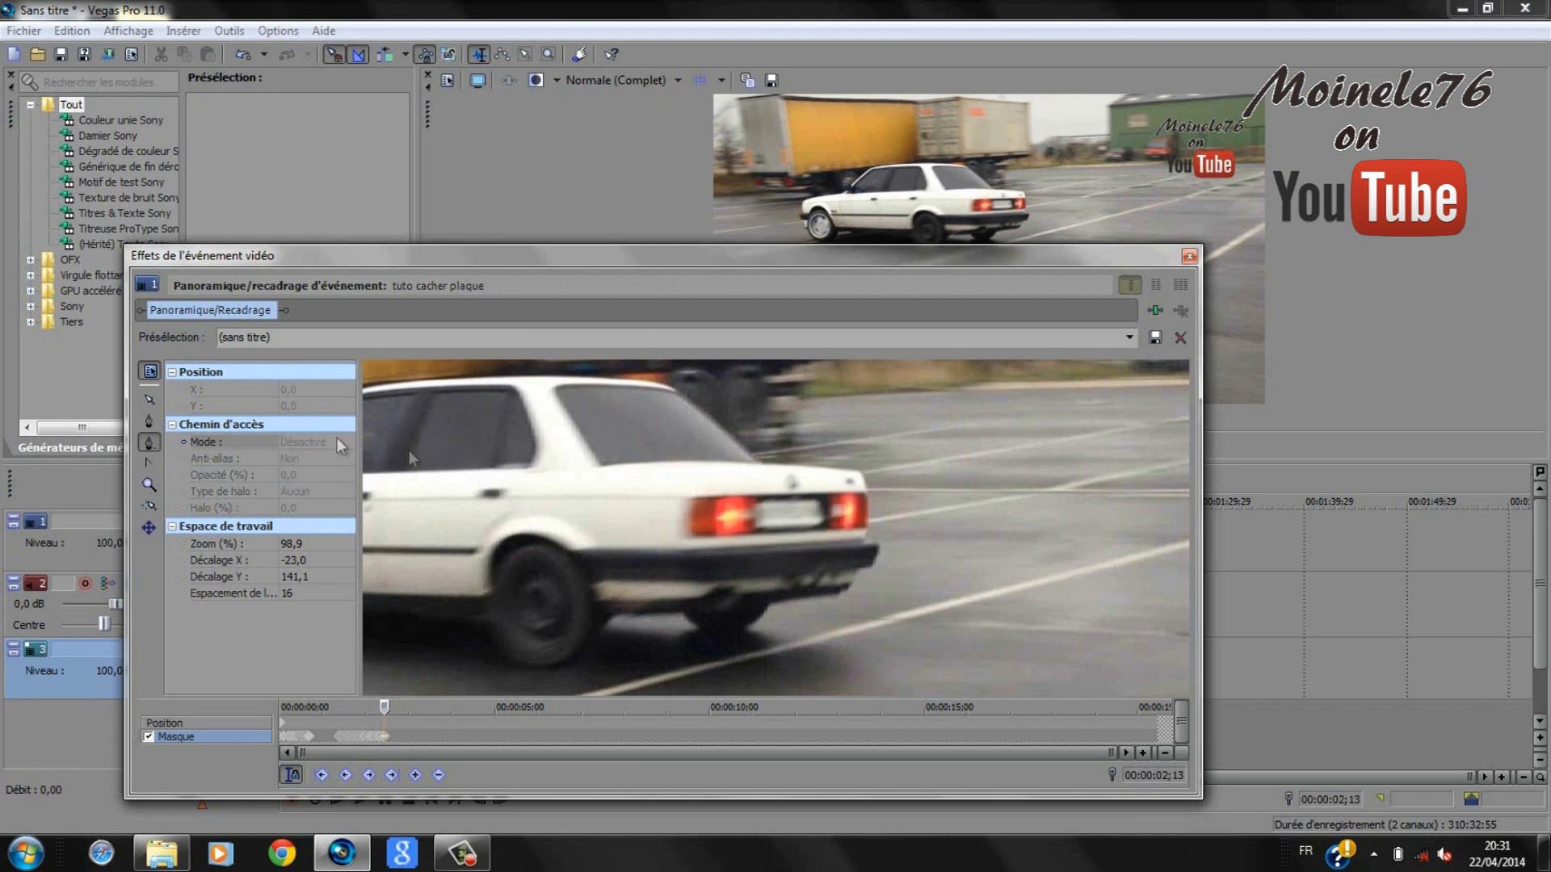
- Draw a smaller closed four-point mask around the rear plate at 00:00:02;13, centred at about X 756, Y 383
click(147, 420)
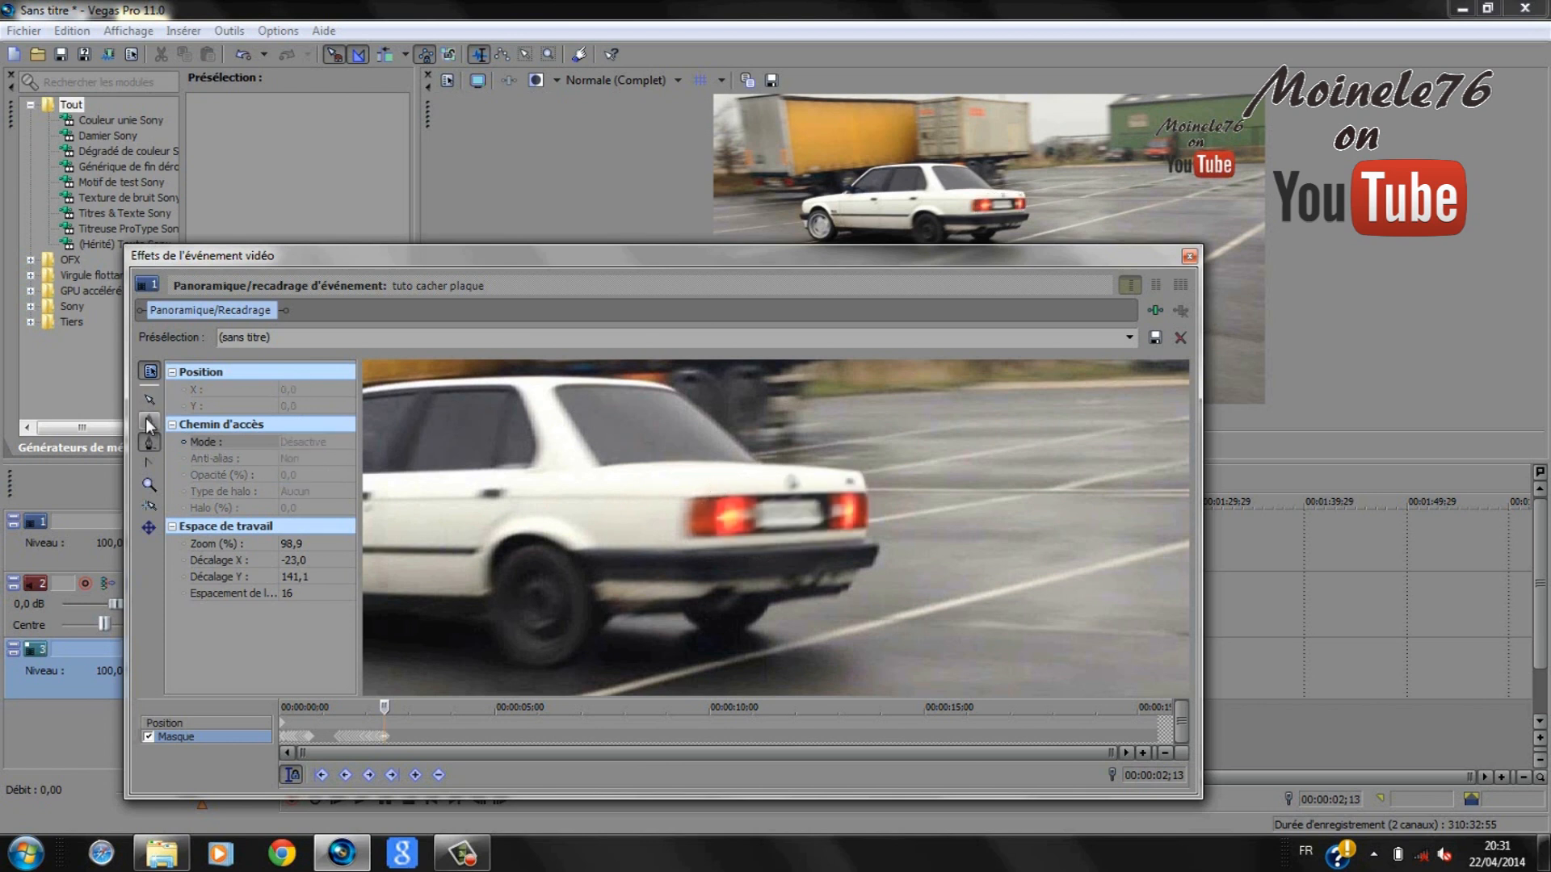
click(750, 489)
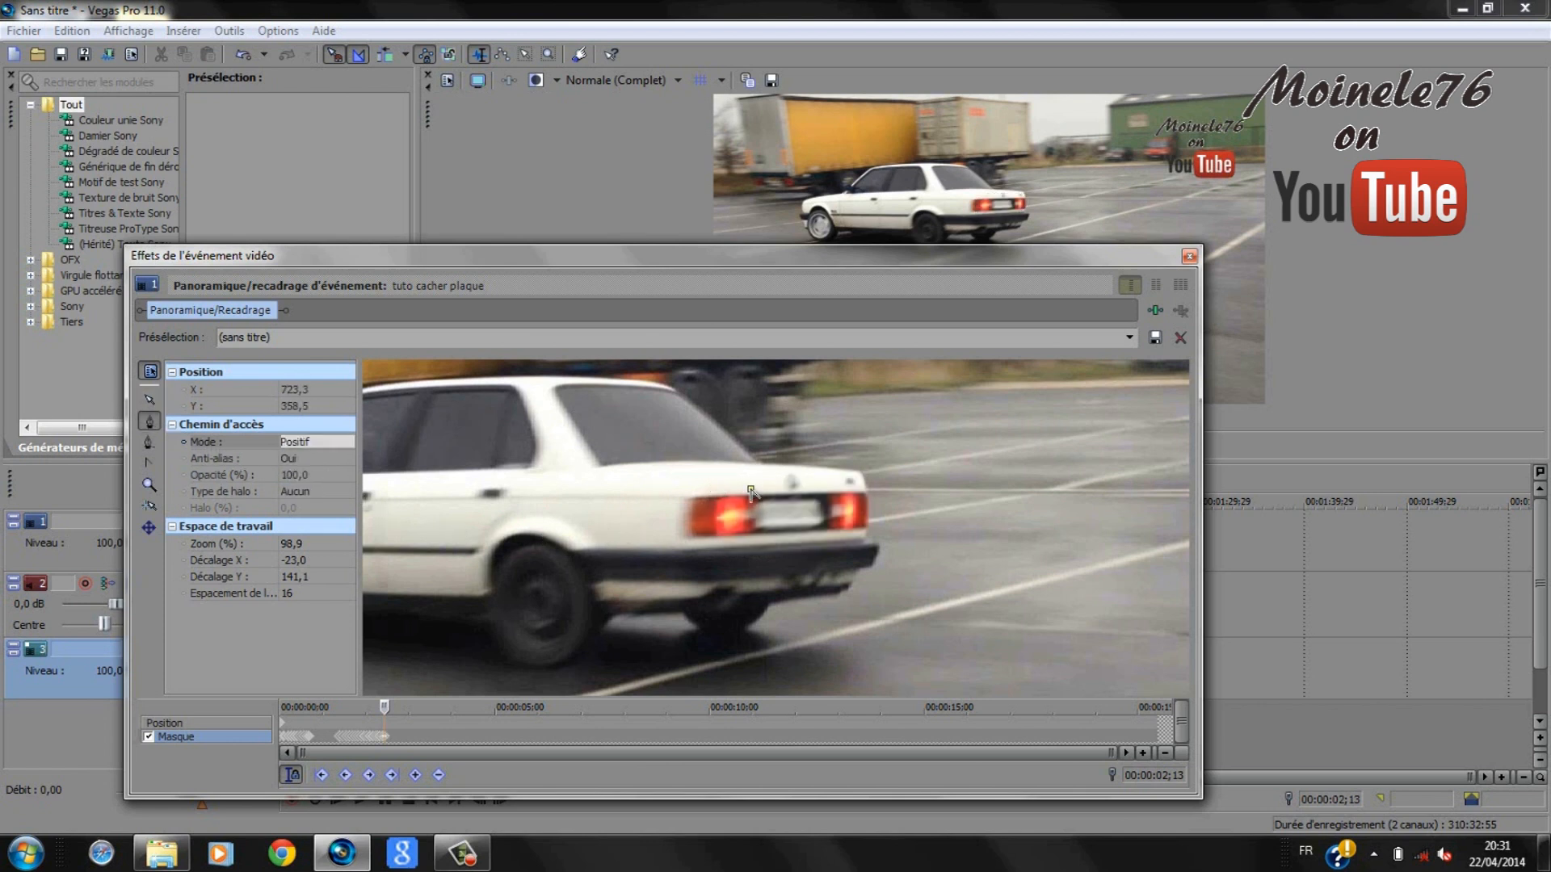
click(824, 484)
click(834, 534)
click(752, 542)
click(750, 490)
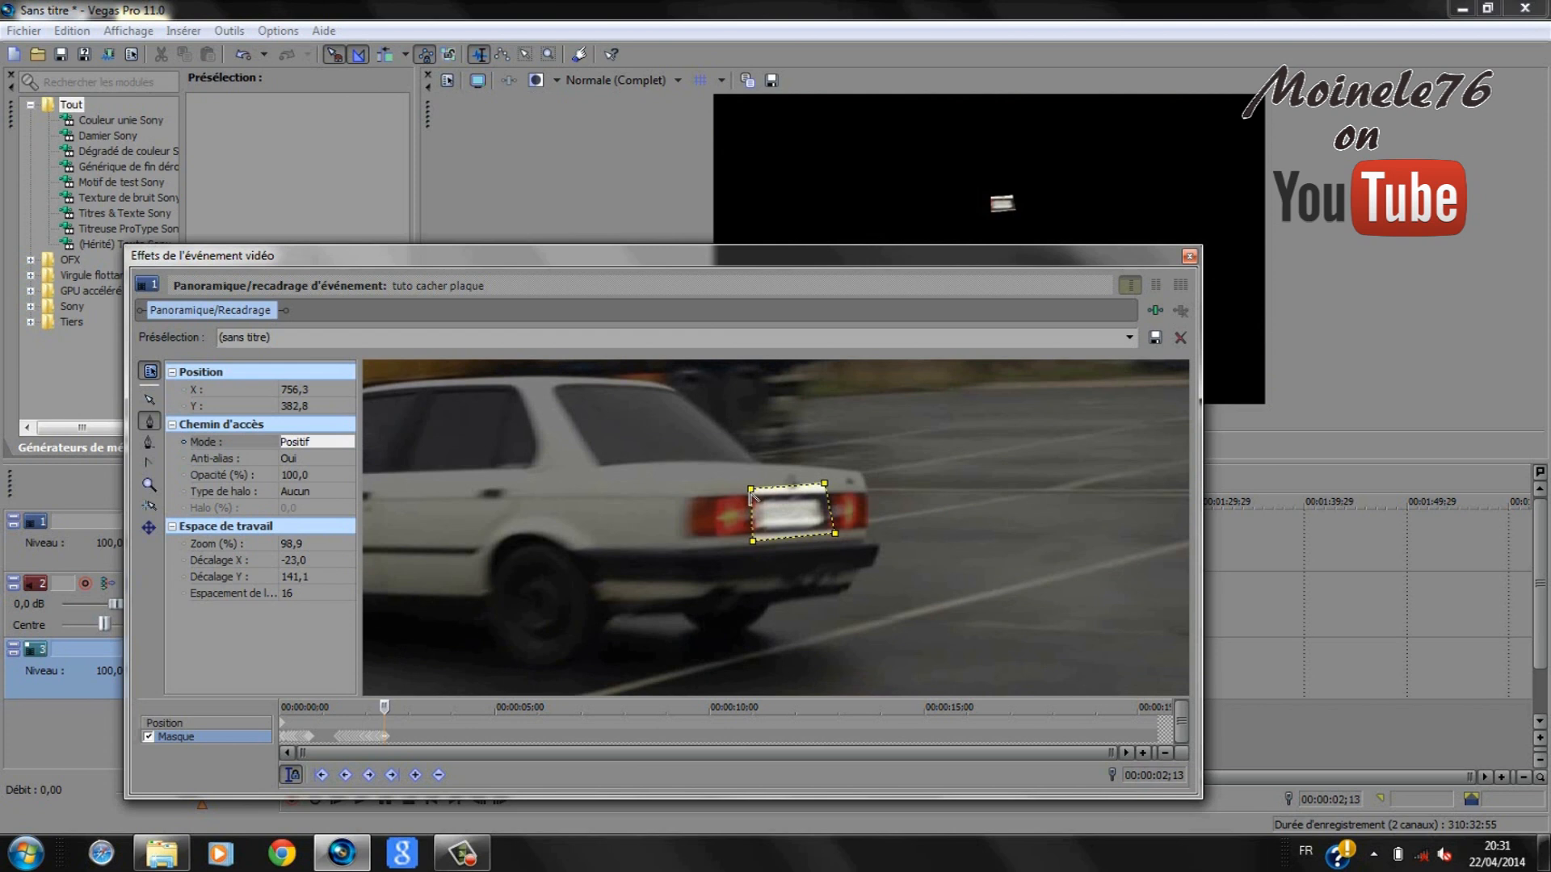
- Set the smaller mask's mode to Négatif at 00:00:02;13 and curve its corners
click(295, 444)
click(300, 470)
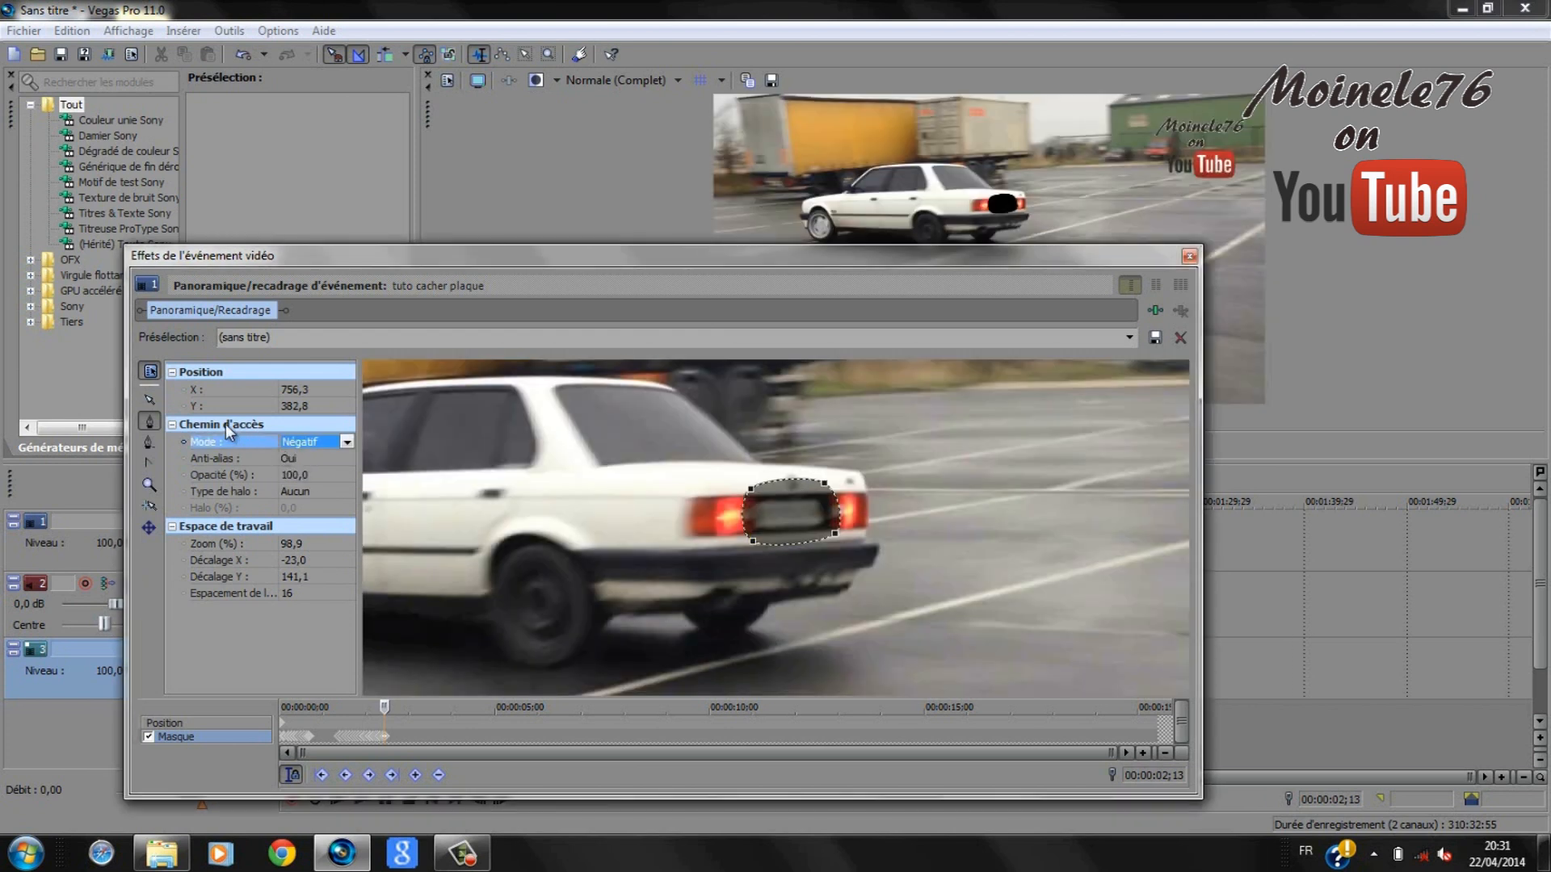
click(147, 400)
click(674, 539)
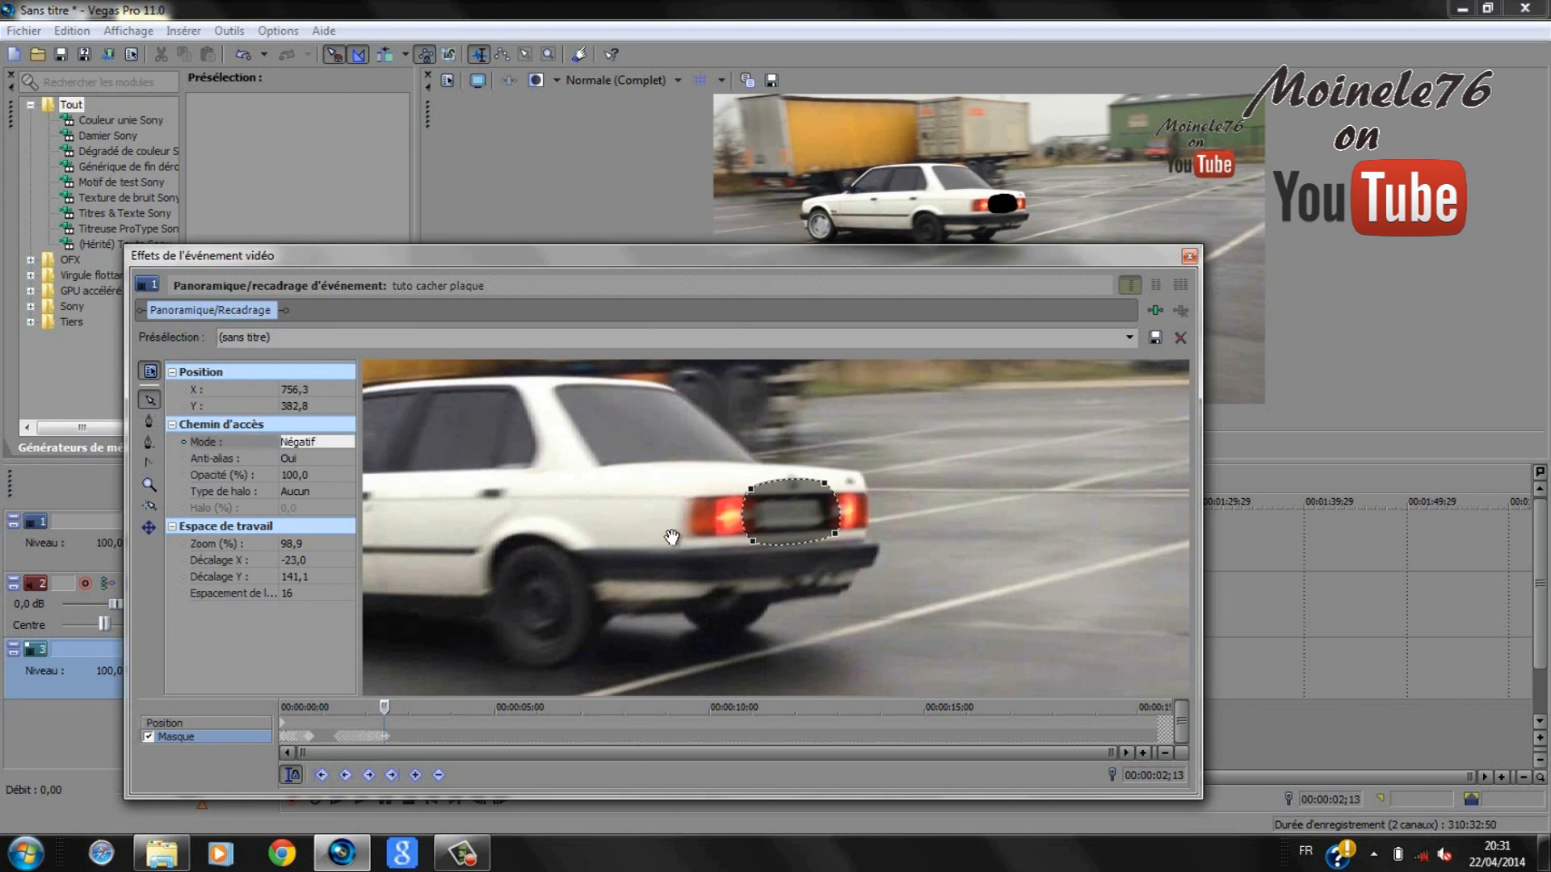
- Move the whole mask over the rear plate at 00:00:02;16, to about X 776, Y 369
key(Right)
key(Right)
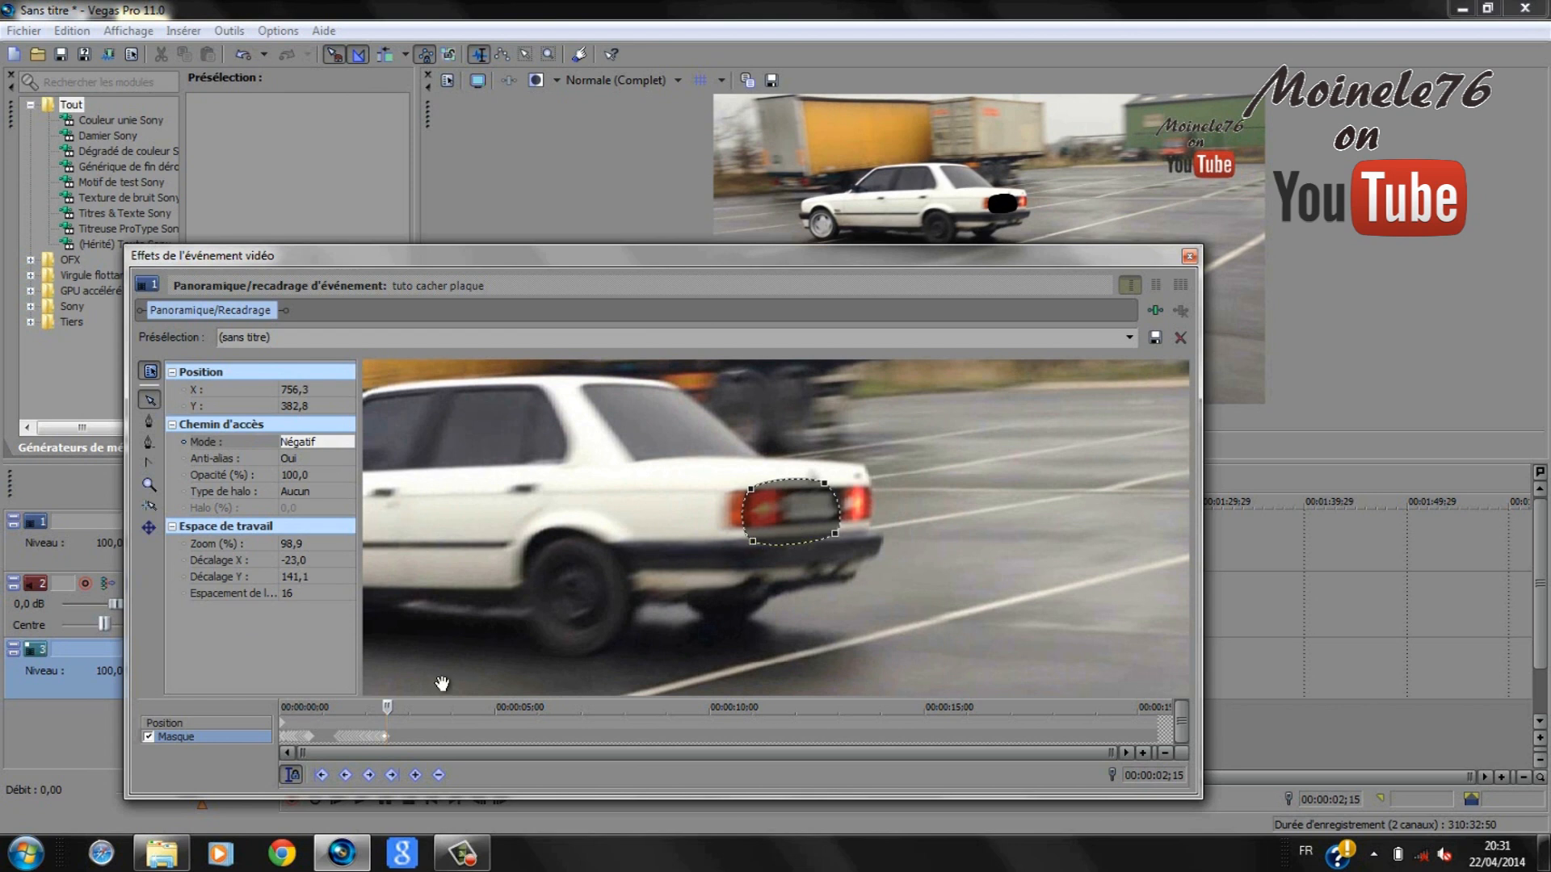
key(Right)
click(759, 546)
drag(759, 546, 784, 532)
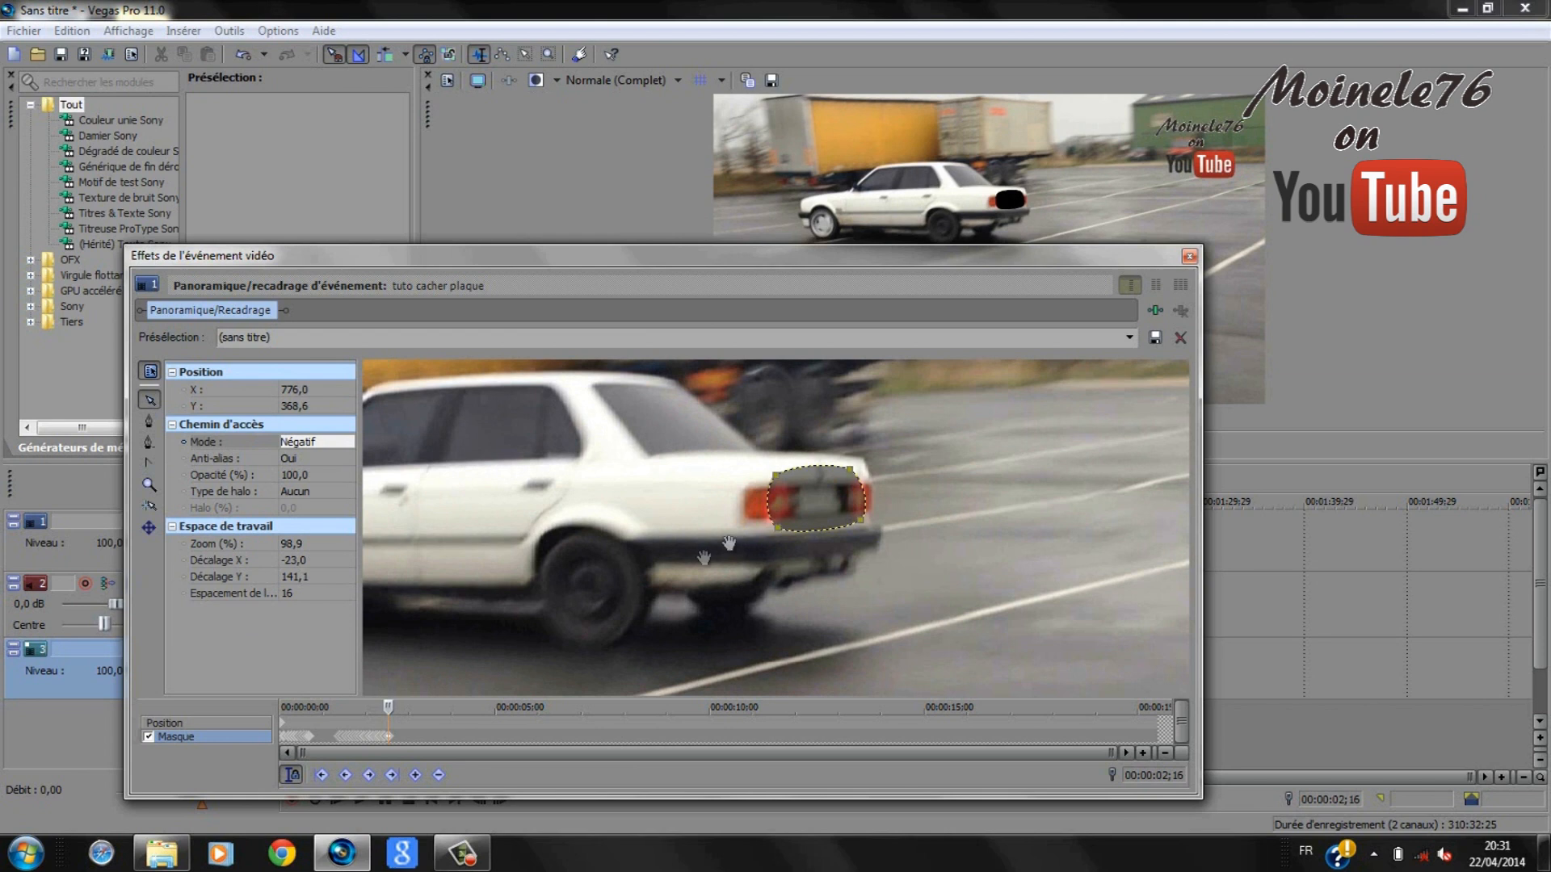
- Move the whole mask over the rear plate at 00:00:02;18, to about X 784, Y 360
key(Right)
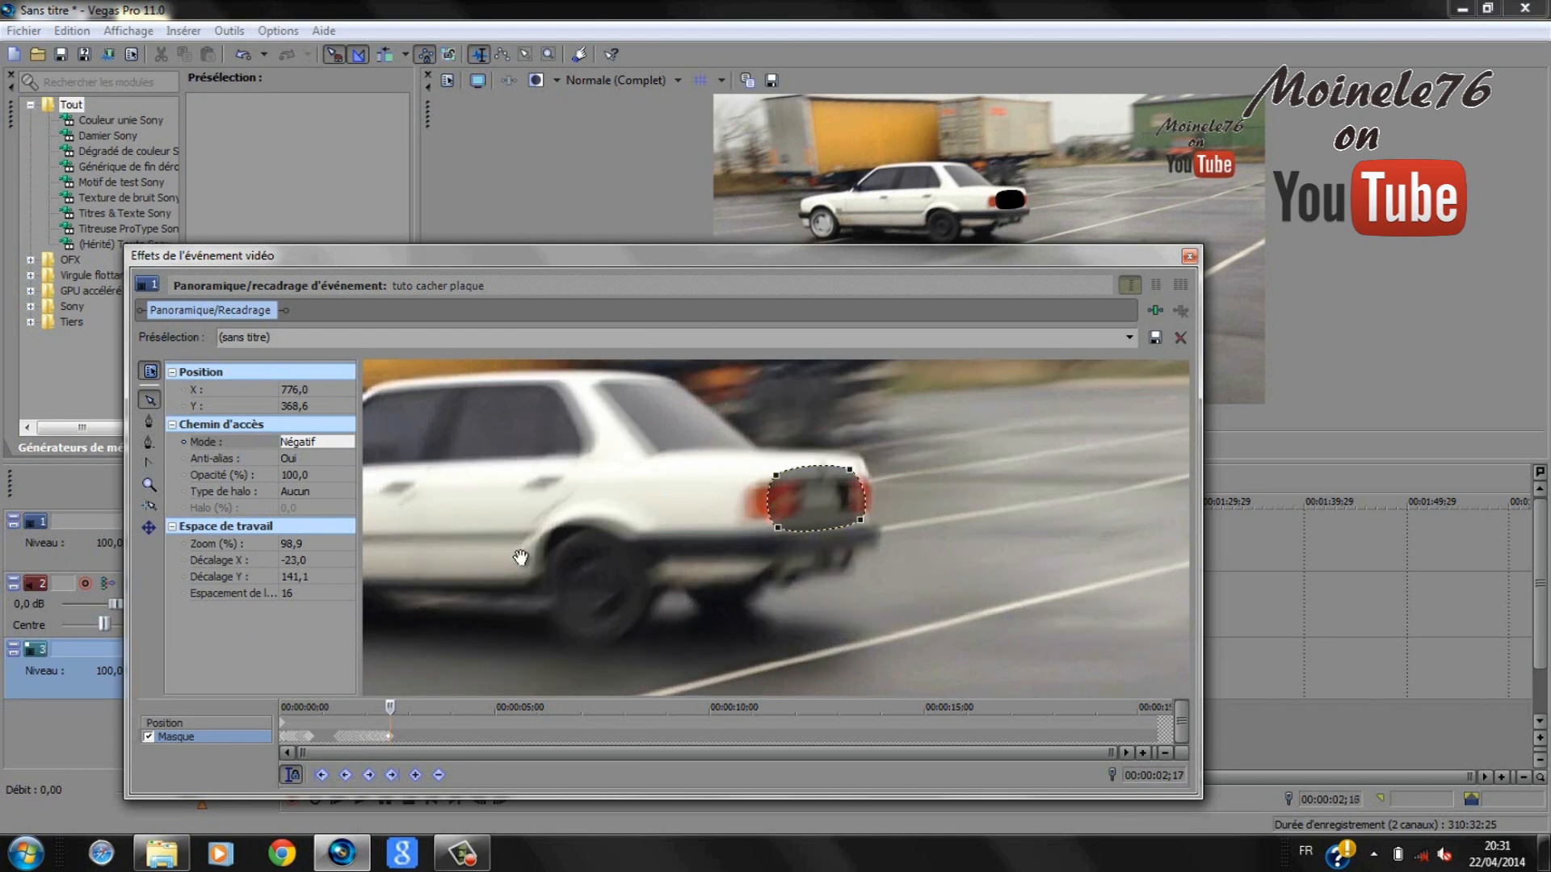
key(Right)
click(778, 531)
drag(780, 536, 790, 528)
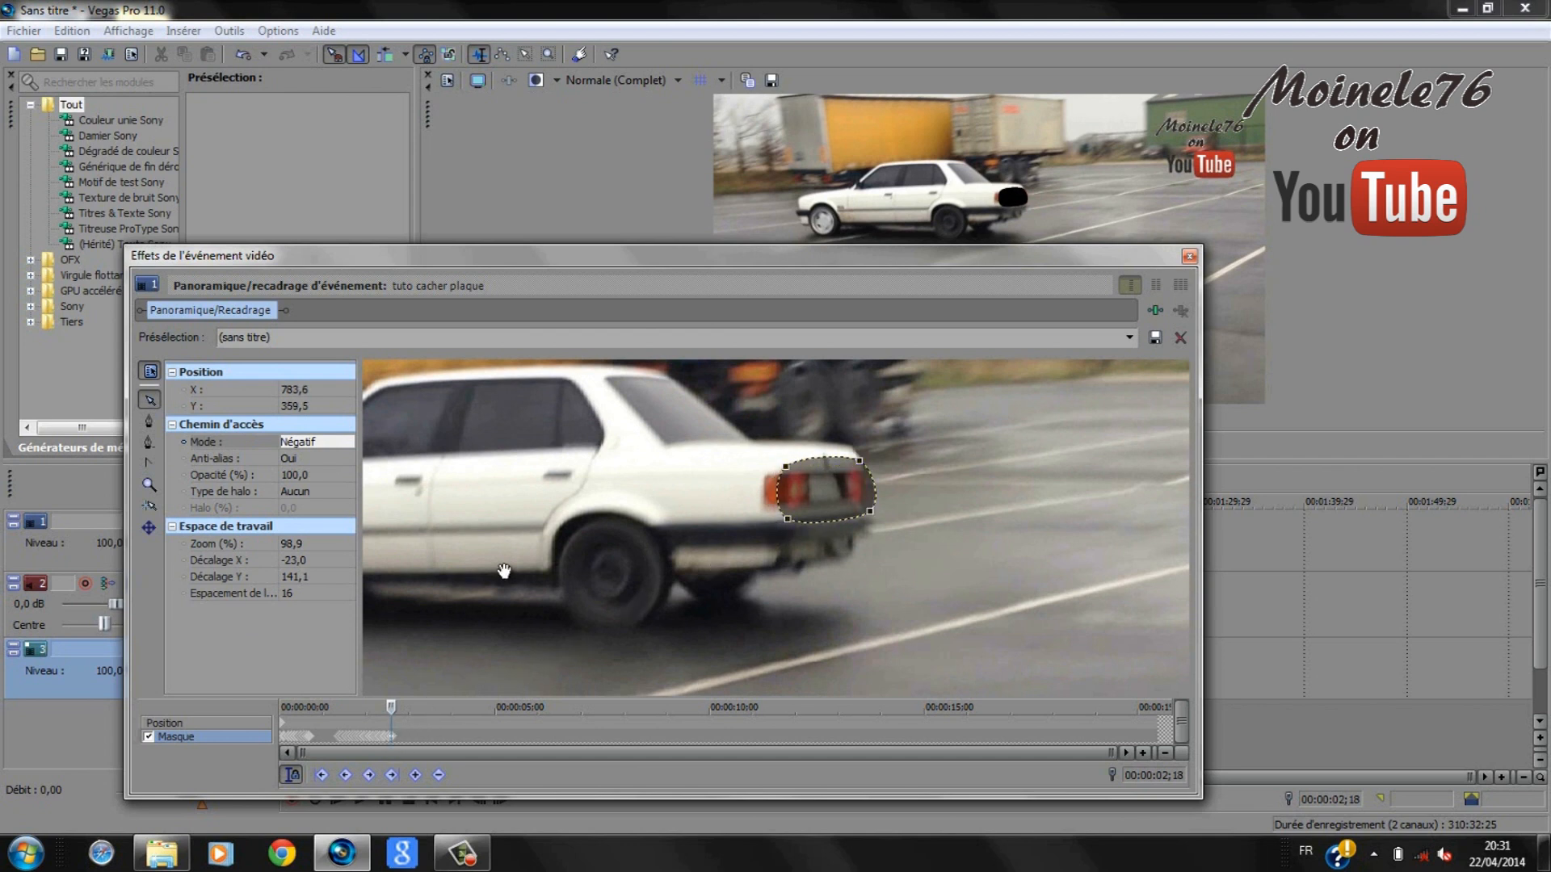
- Move the whole mask over the rear plate at 00:00:02;19, to about X 779, Y 346
key(Right)
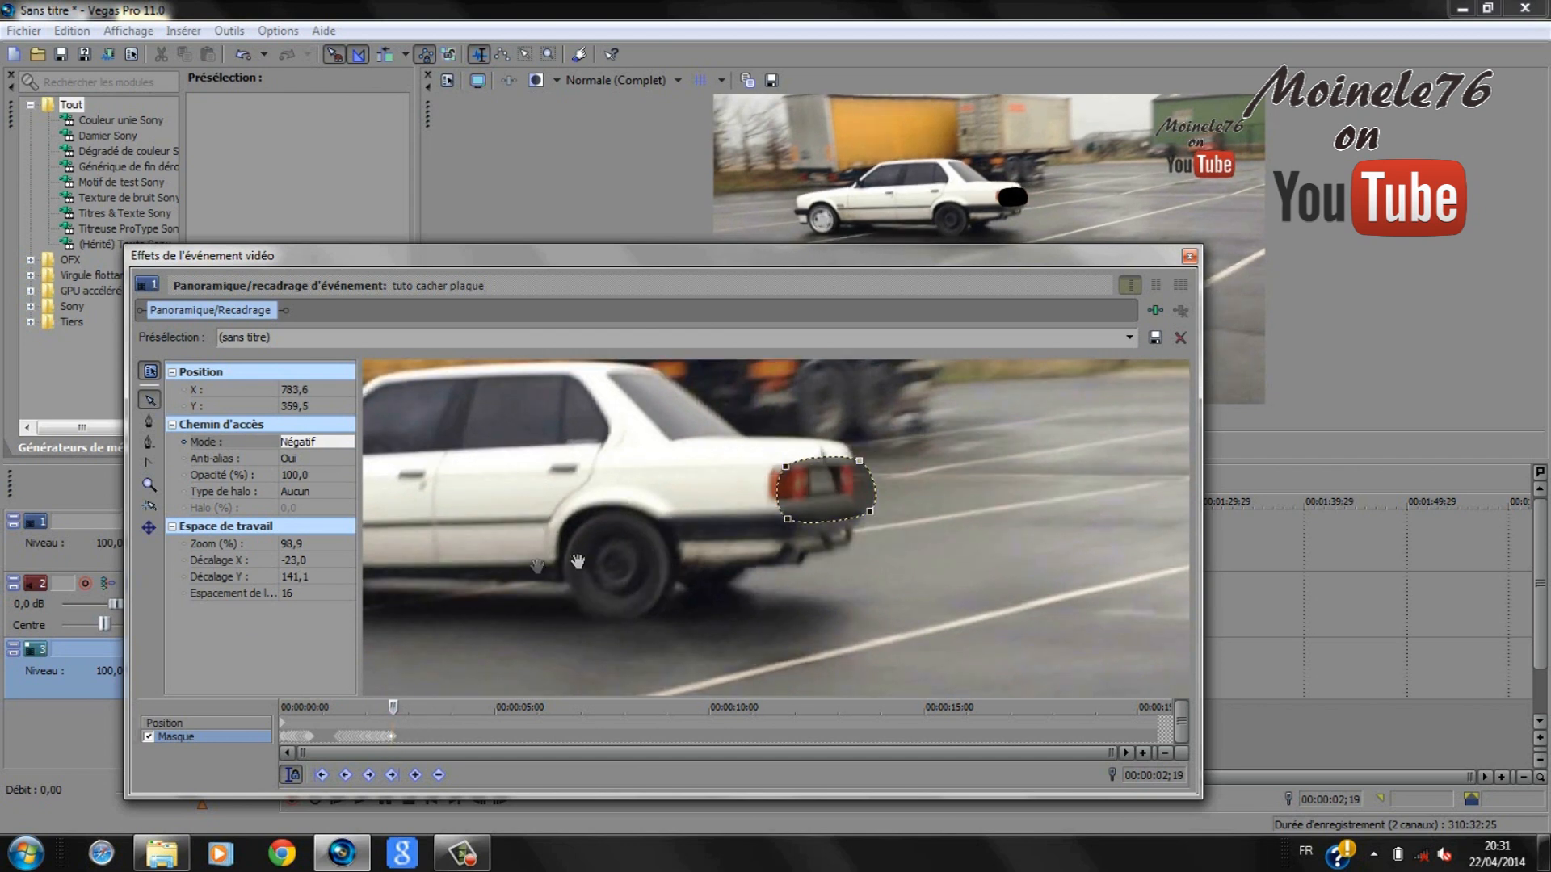
click(789, 521)
drag(789, 521, 783, 509)
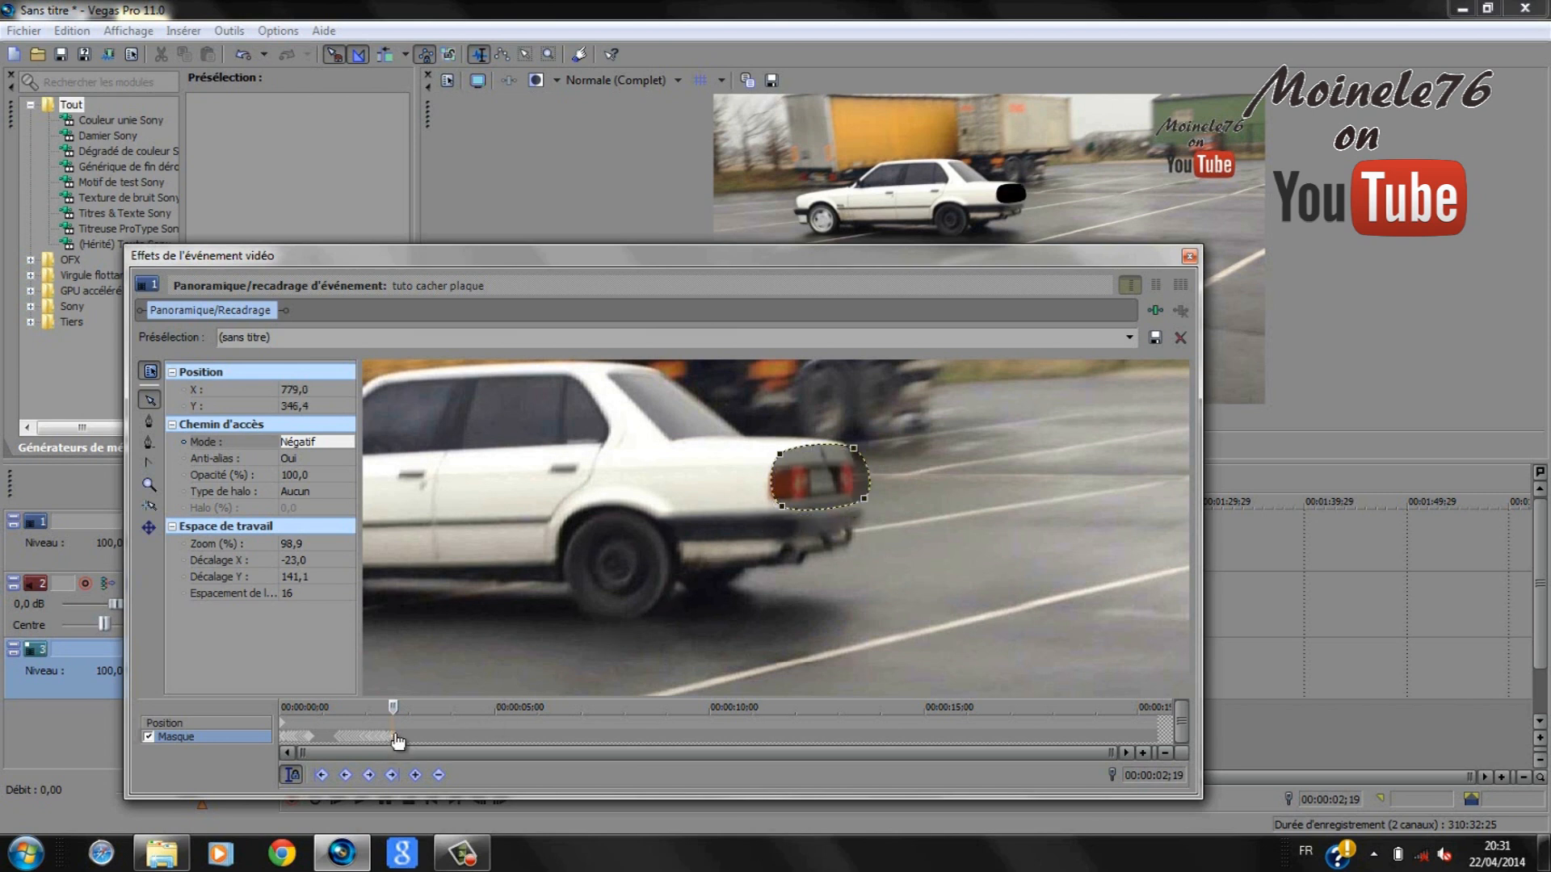
- Delete all points of the rear-plate mask at 00:00:02;22
key(Right)
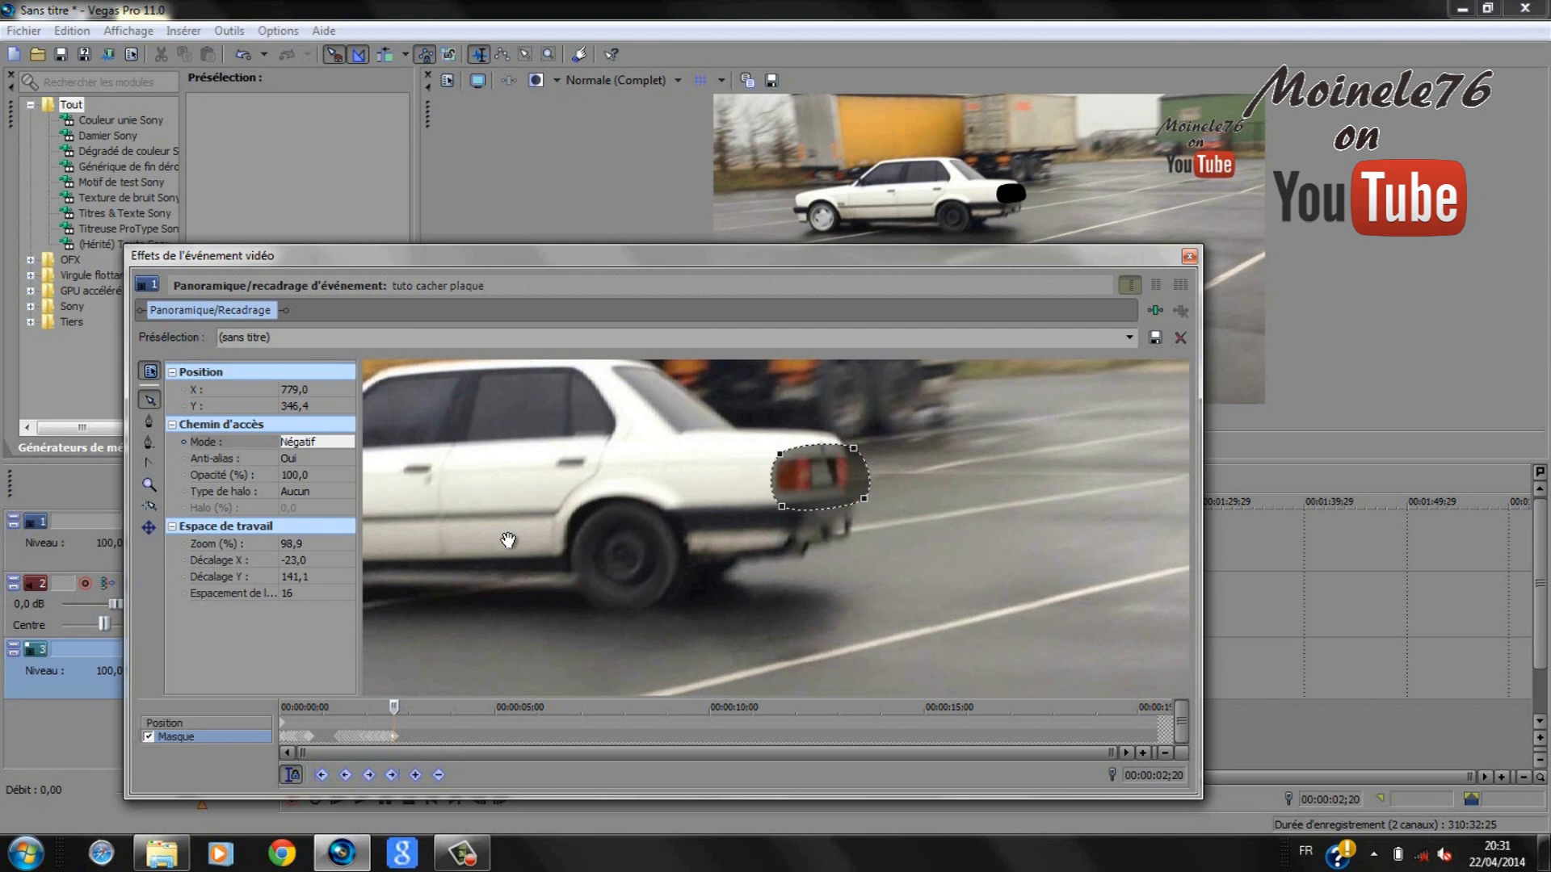
key(Right)
key(Right)
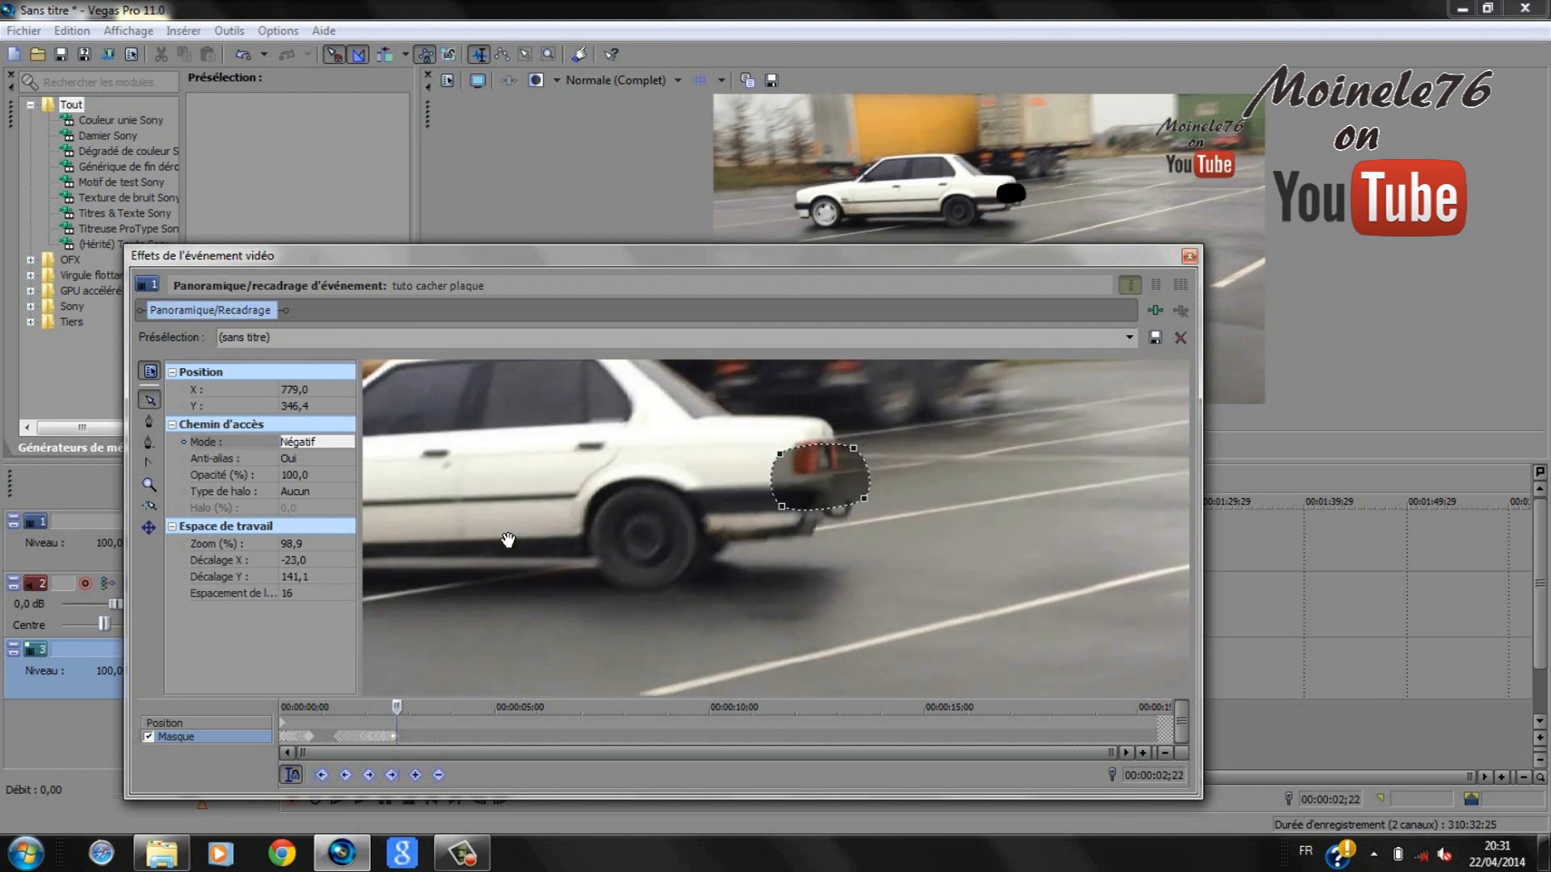
click(149, 441)
click(777, 460)
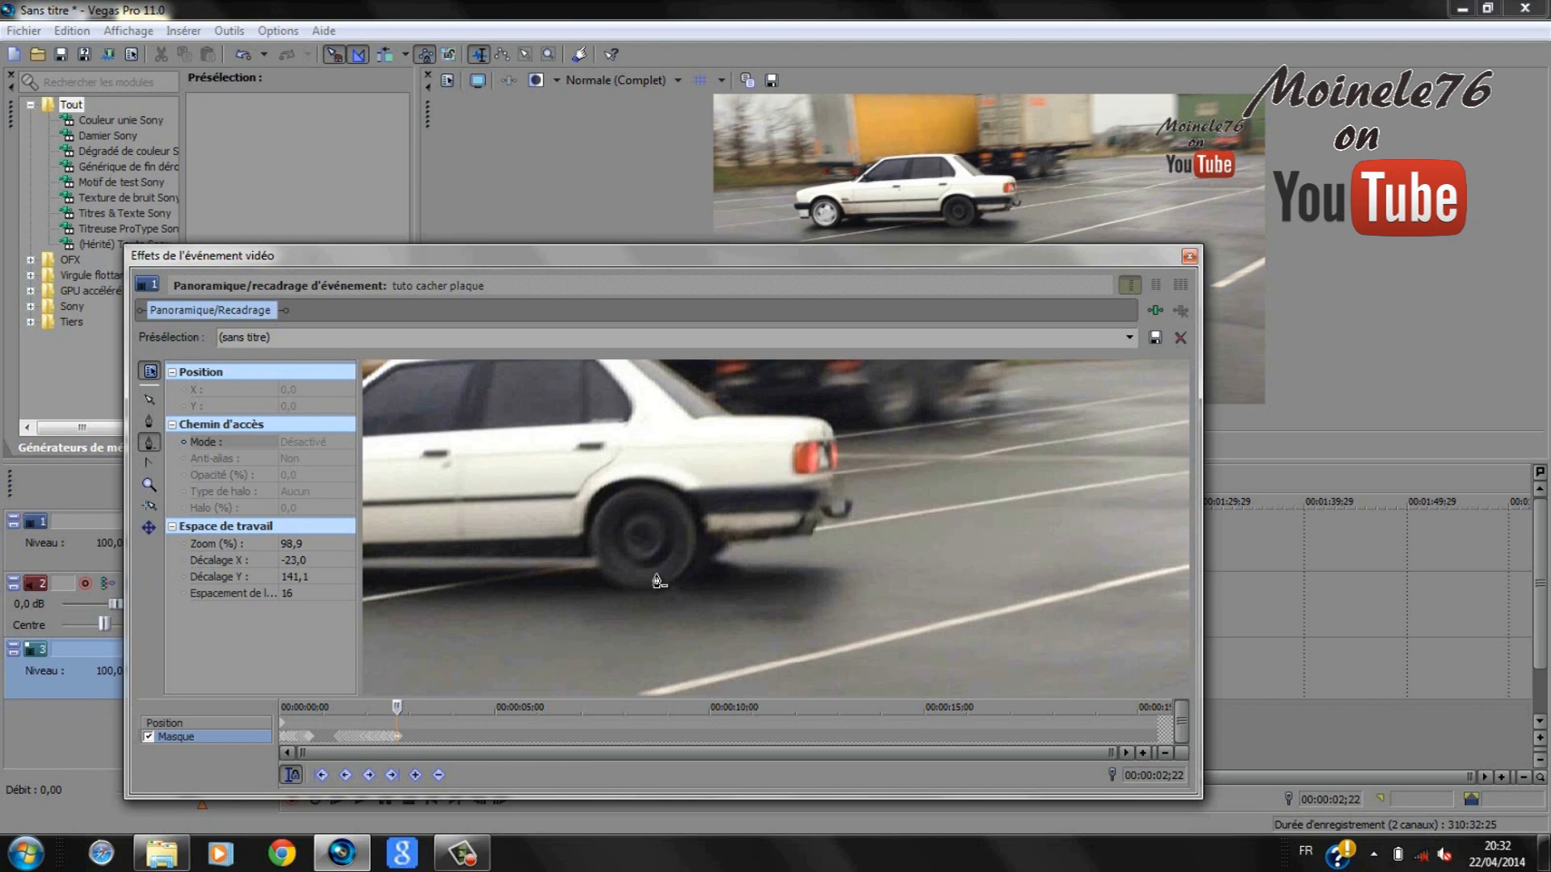
- Advance frame by frame from 00:00:02;22 past 00:00:03;00 to check whether a licence plate is visible
key(Right)
key(Right)
key(Right)
key(Right)
key(Right)
key(Right)
key(Right)
key(Right)
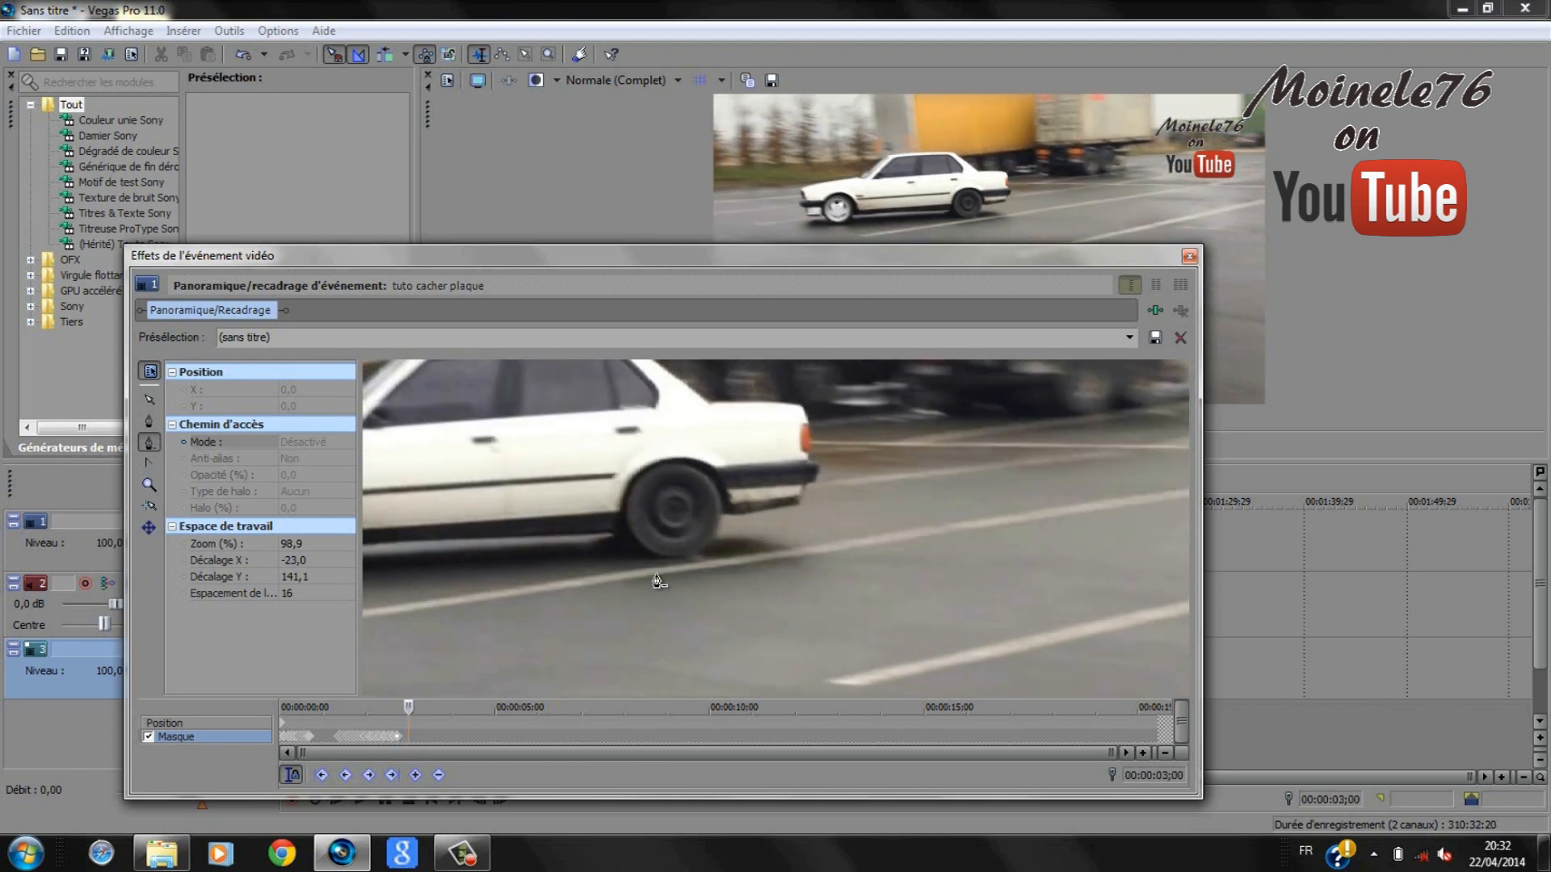
key(Right)
key(Right)
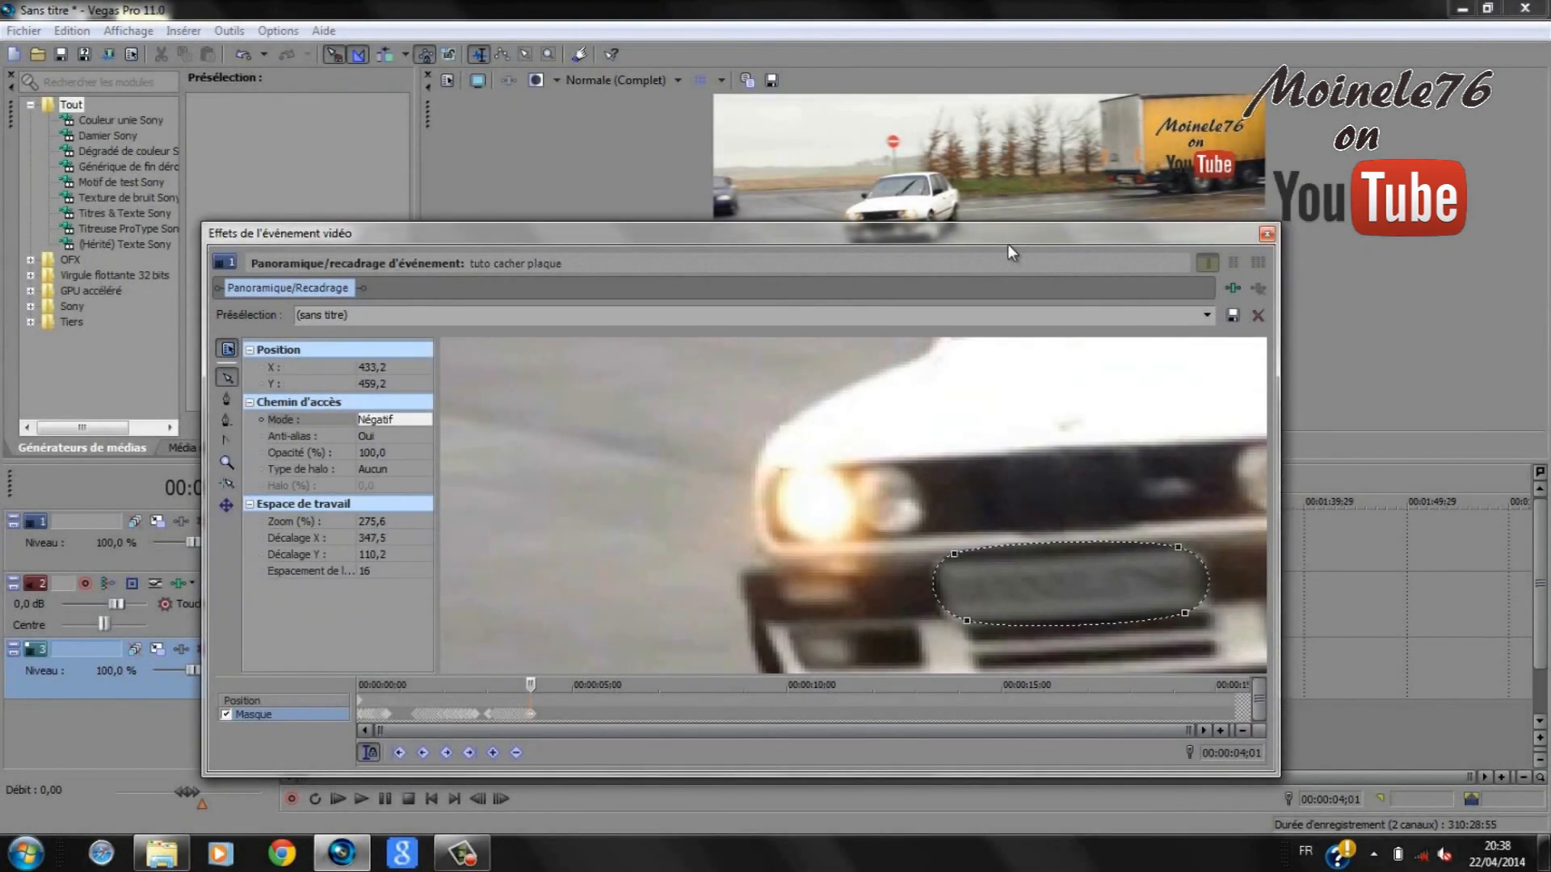
- Close the event effects window and place the track 3 clip at the timeline start, aligned beneath the masked clip
mouse_move(1007, 246)
mouse_down()
mouse_move(1022, 359)
mouse_move(989, 250)
mouse_up()
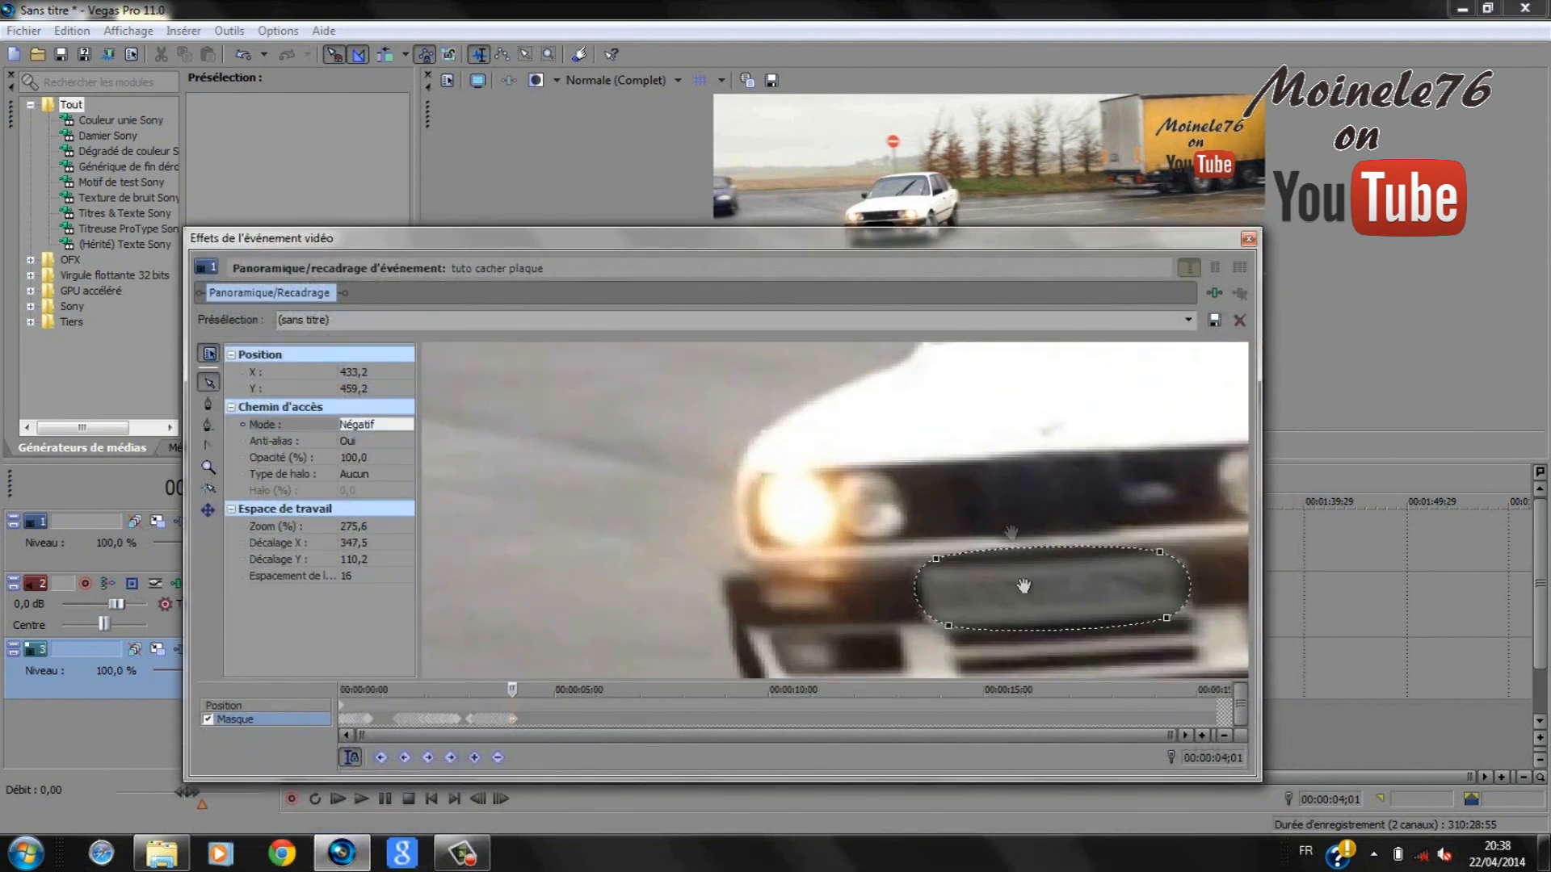
click(1248, 240)
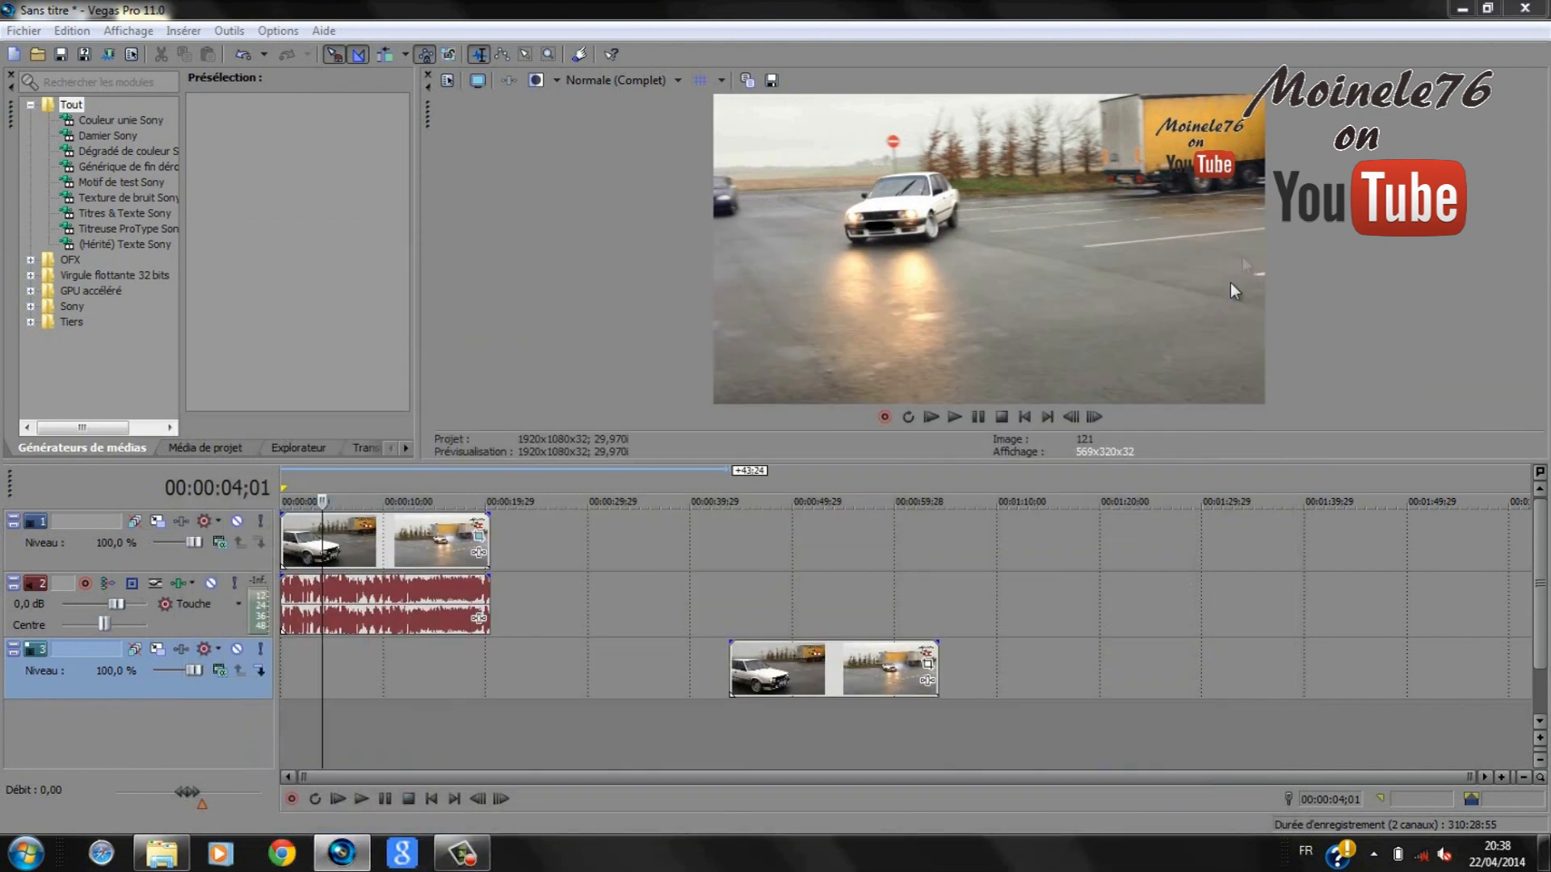
drag(798, 685, 617, 663)
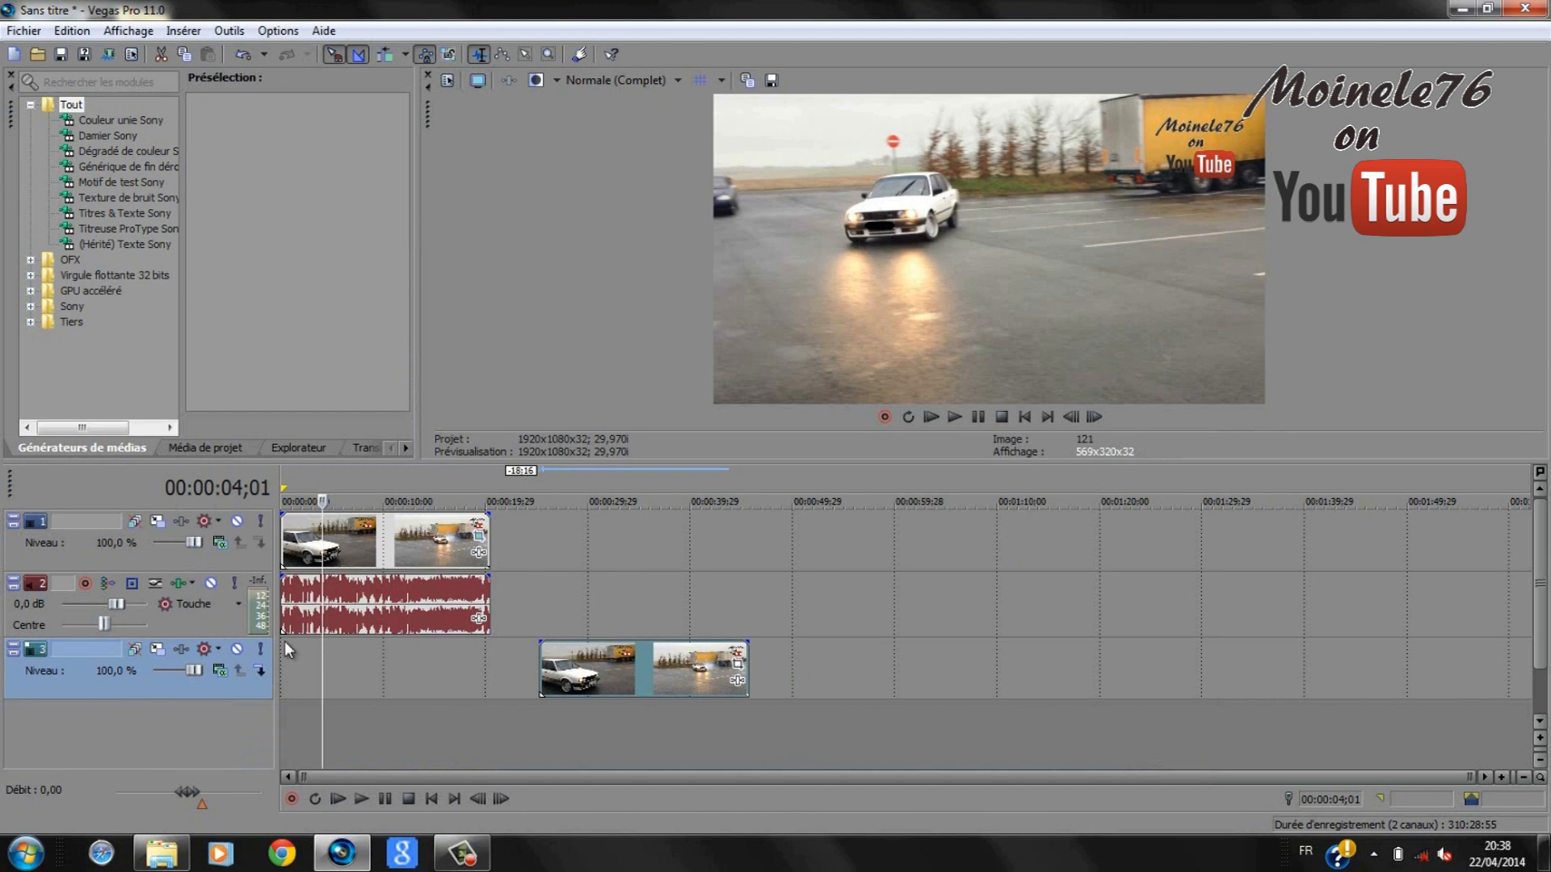
drag(655, 672, 406, 660)
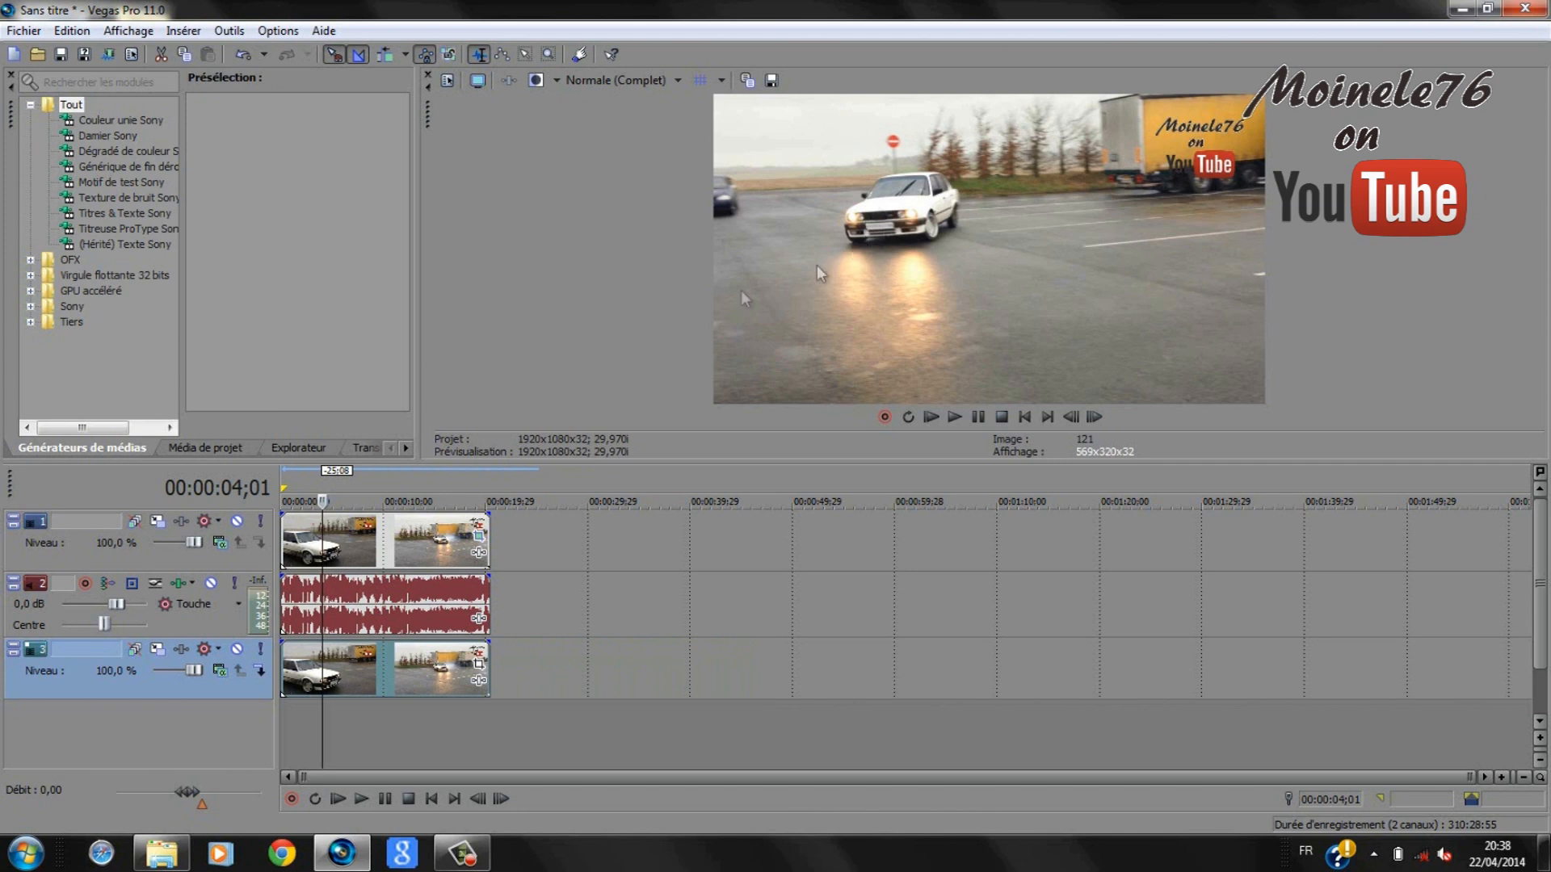
drag(362, 666, 780, 716)
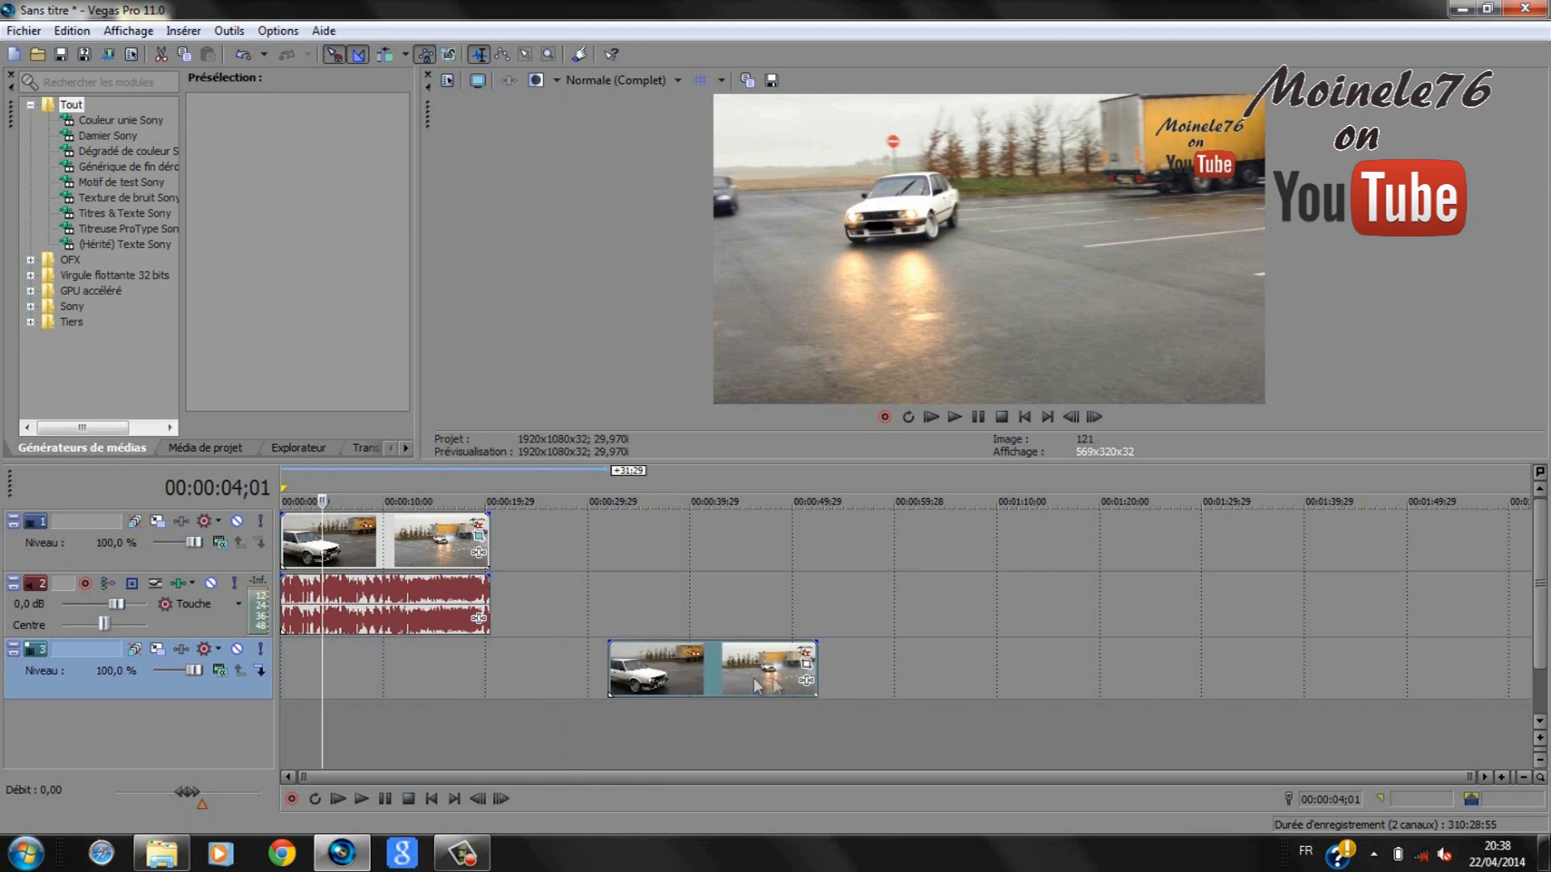
drag(768, 676, 409, 681)
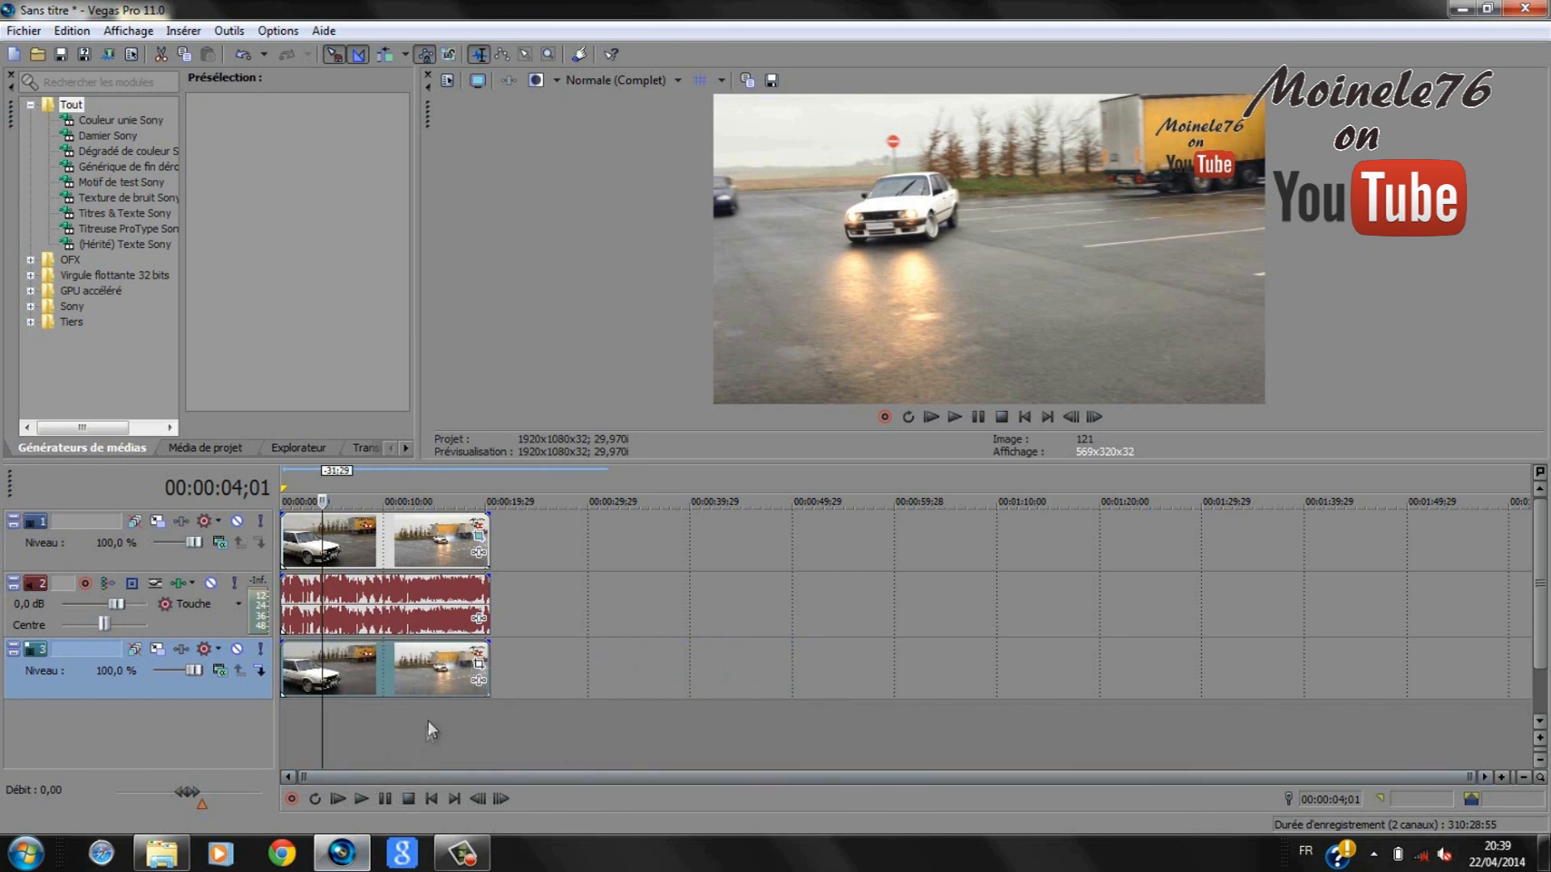
- Add the Pixelisation Sony effect to the clip on track 3
click(477, 663)
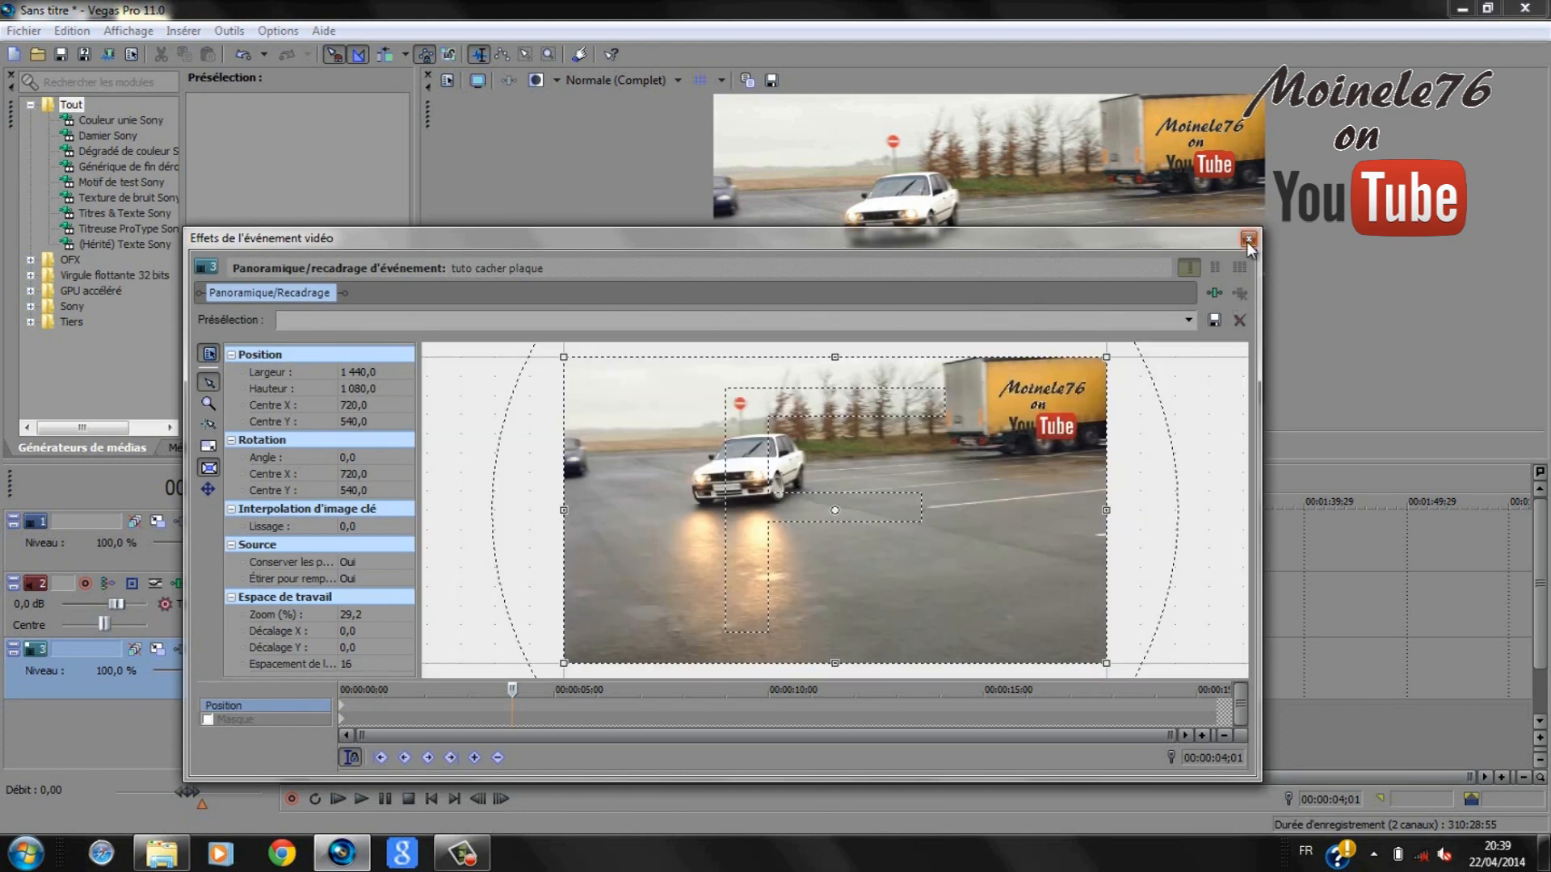
click(1248, 238)
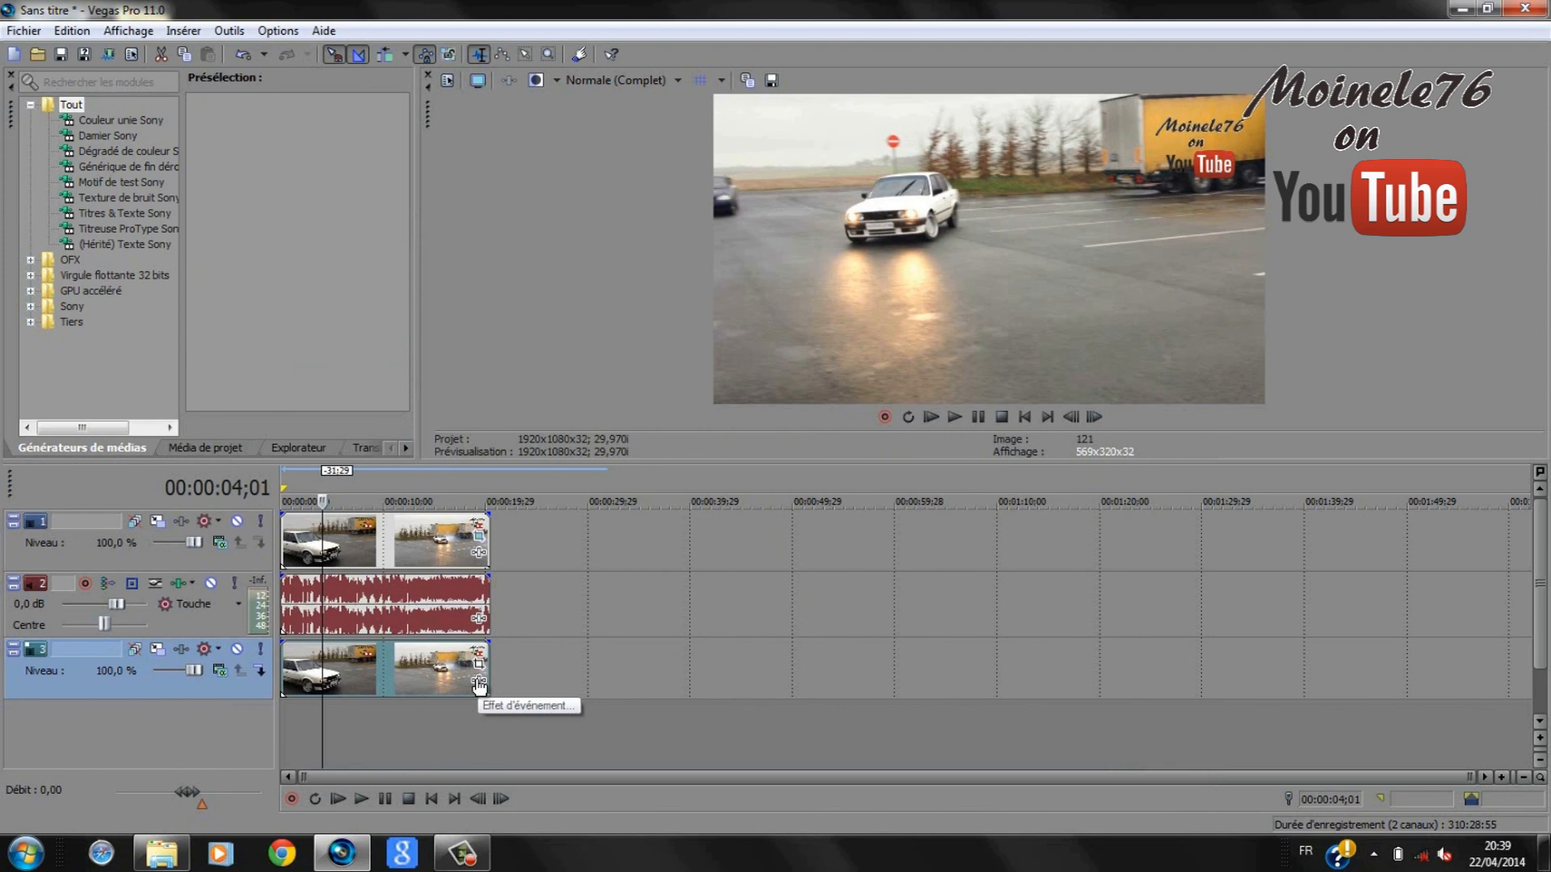
click(479, 685)
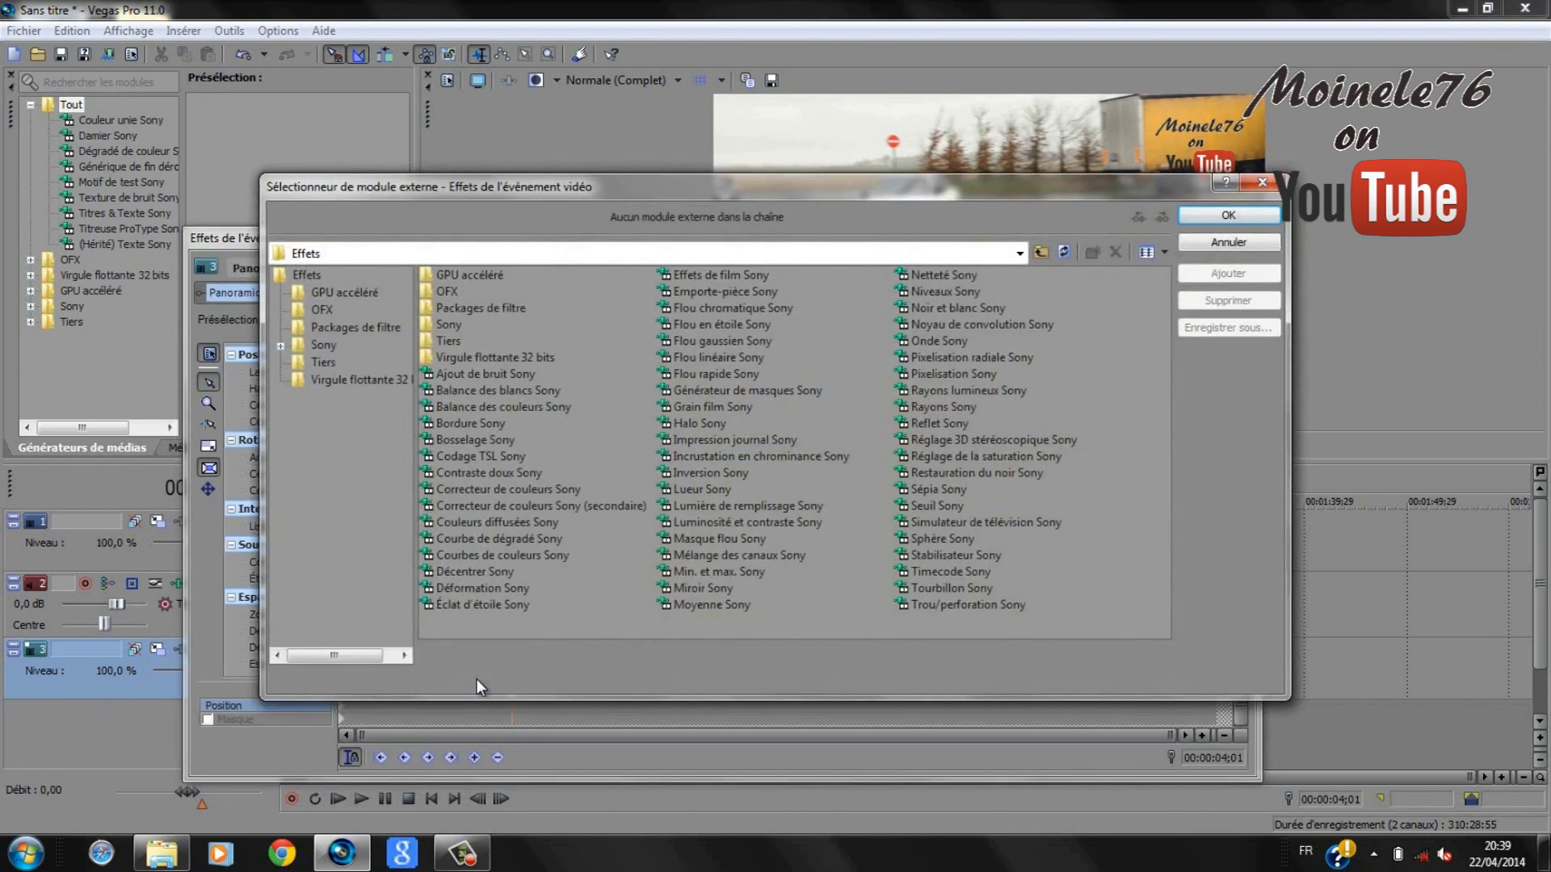
click(956, 372)
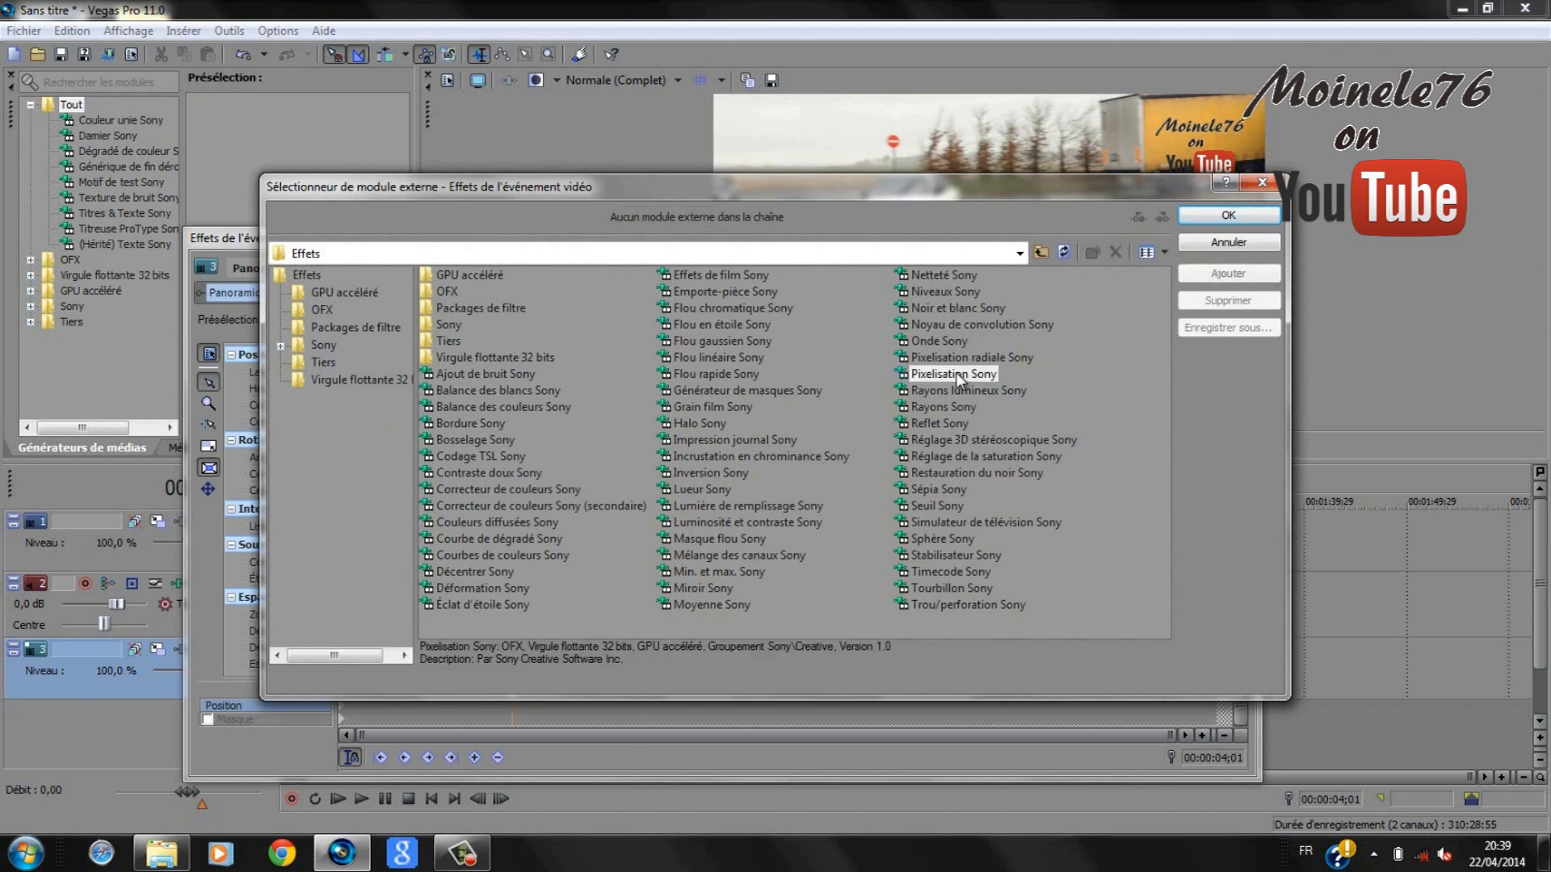
double_click(956, 371)
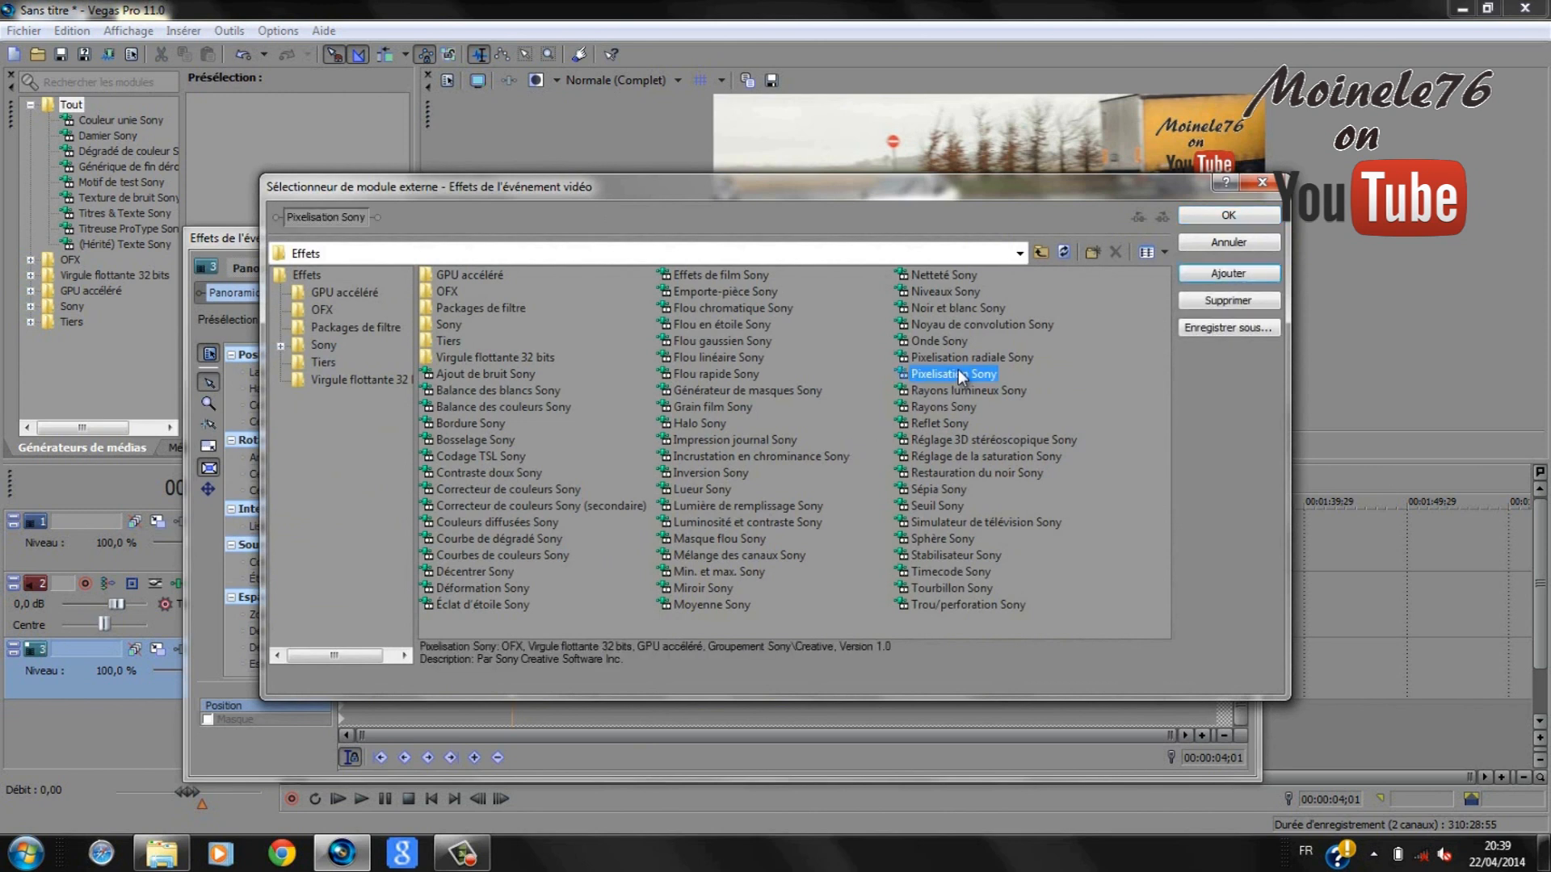
click(1229, 213)
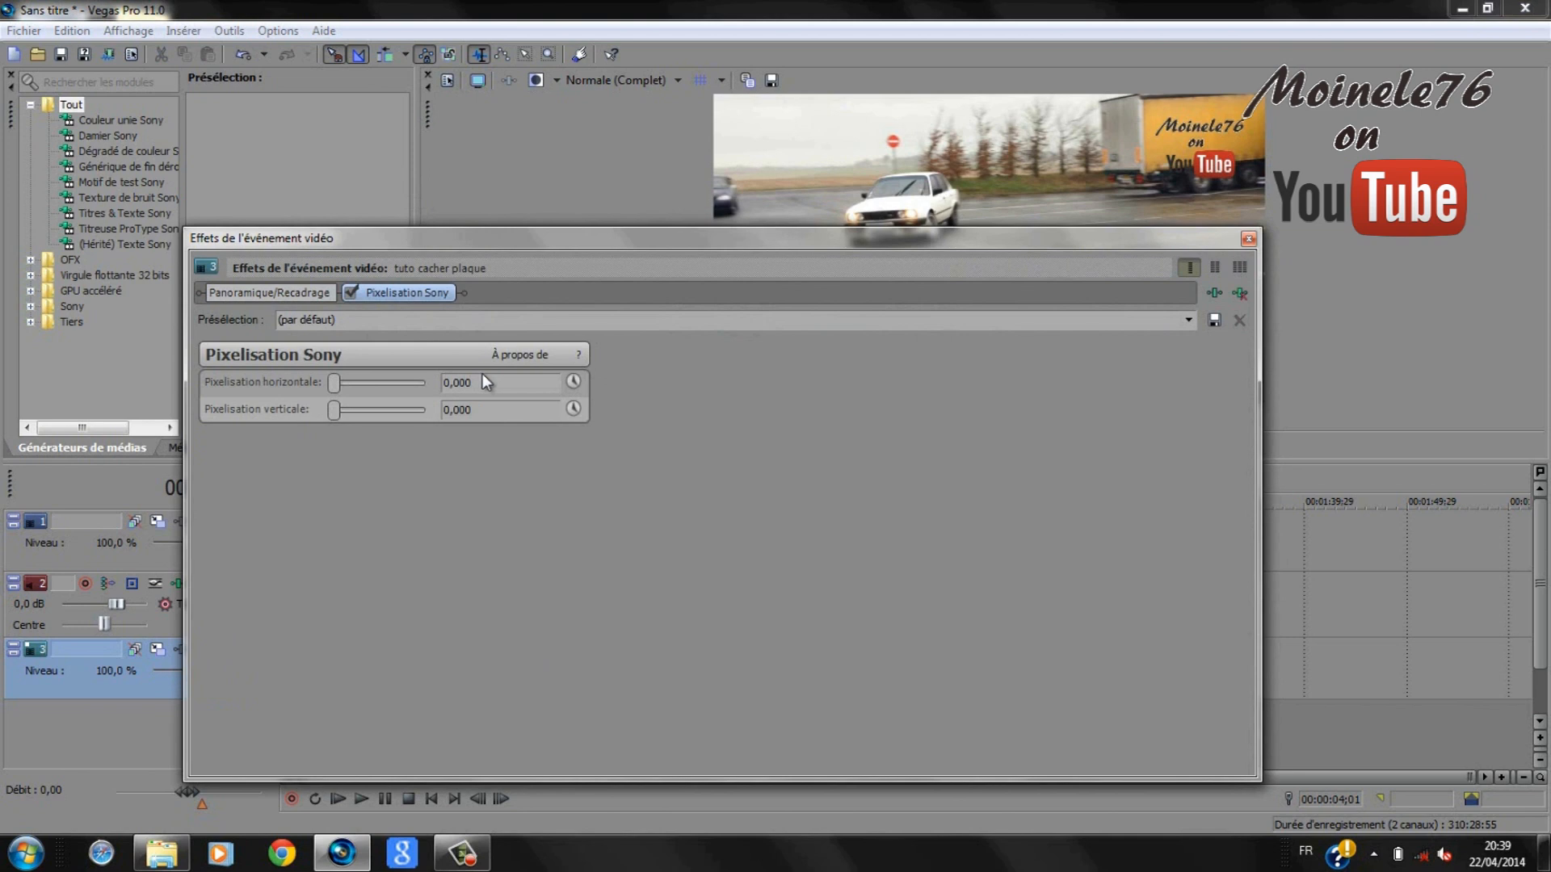
- Set the horizontal pixelation of the track 3 clip to 0.900, adjust its vertical pixelation, and close the event effects window
drag(337, 381, 415, 378)
click(452, 385)
text(0.900)
drag(445, 402, 410, 405)
click(475, 390)
click(486, 409)
click(1247, 239)
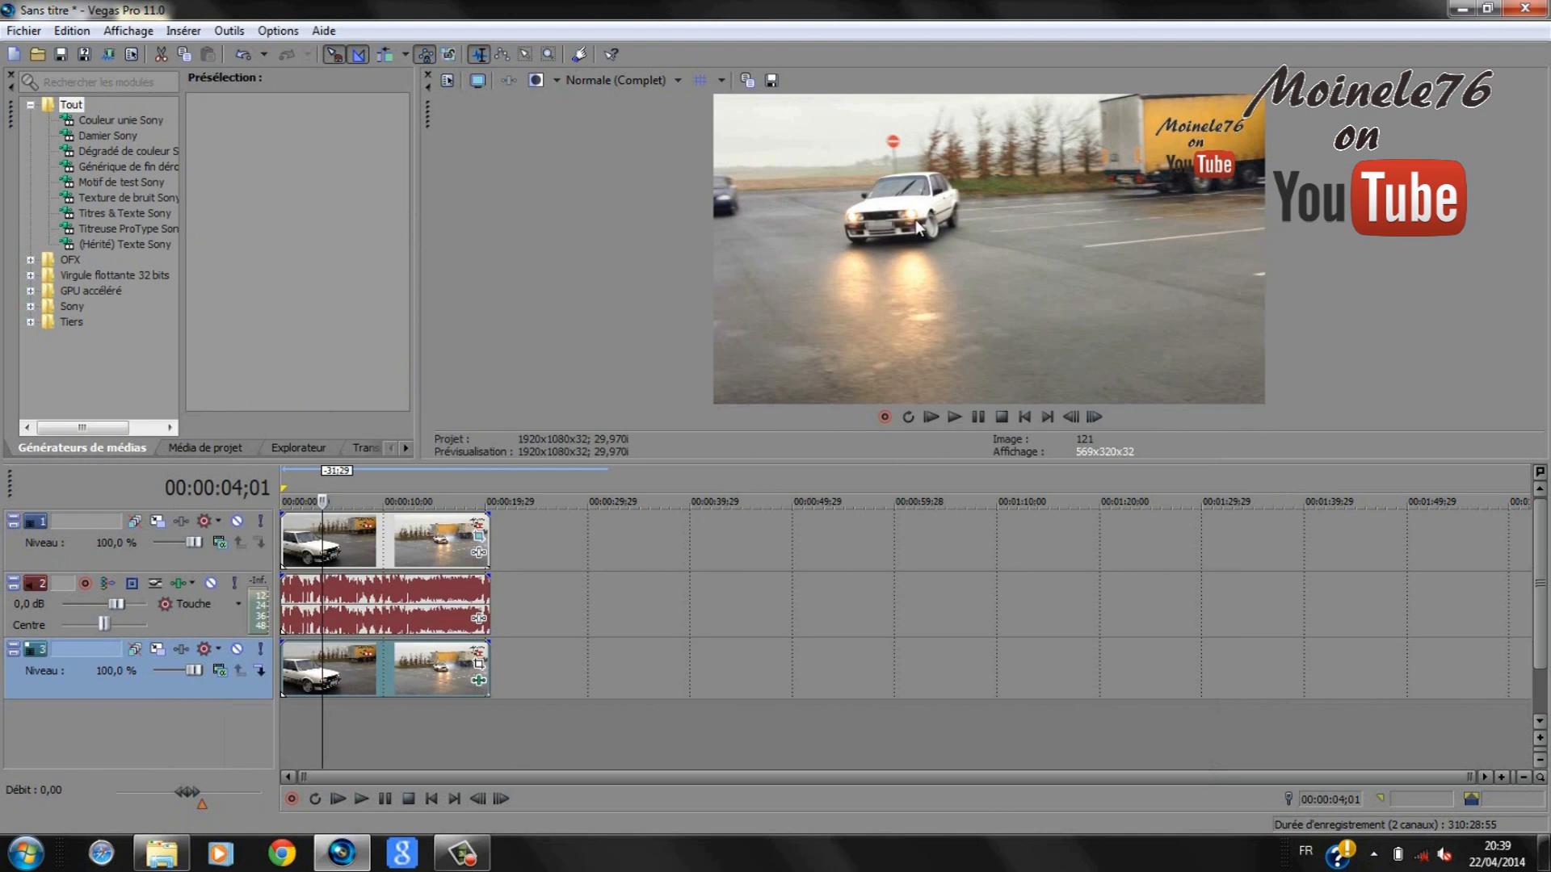
- Move the track 3 clip away from the masked clip to preview its pixelation at several points, and return it to the timeline start
drag(347, 676, 775, 696)
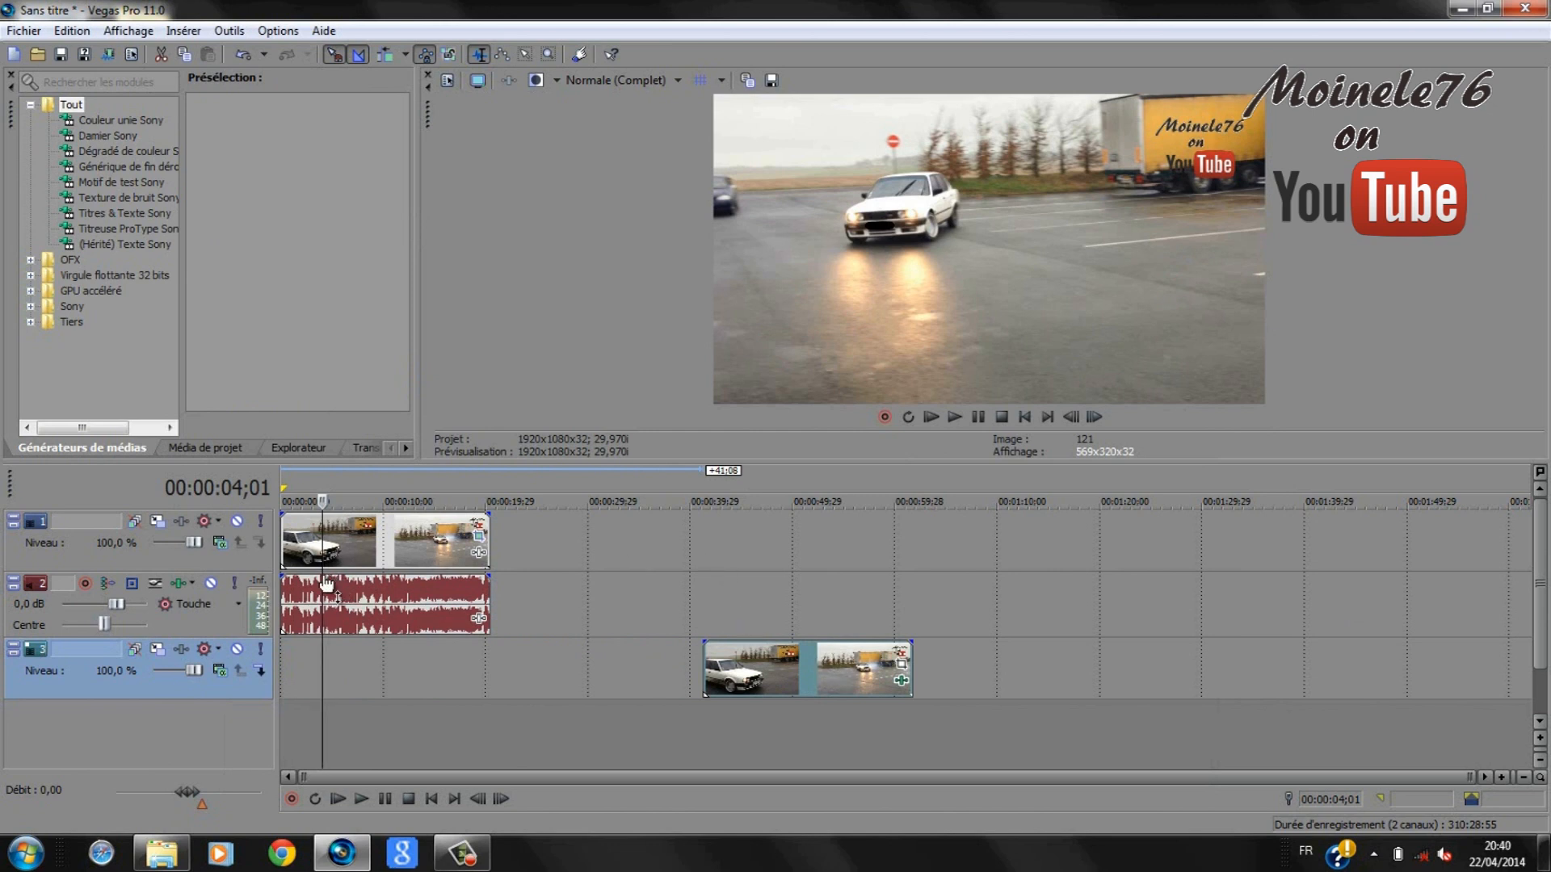
click(724, 602)
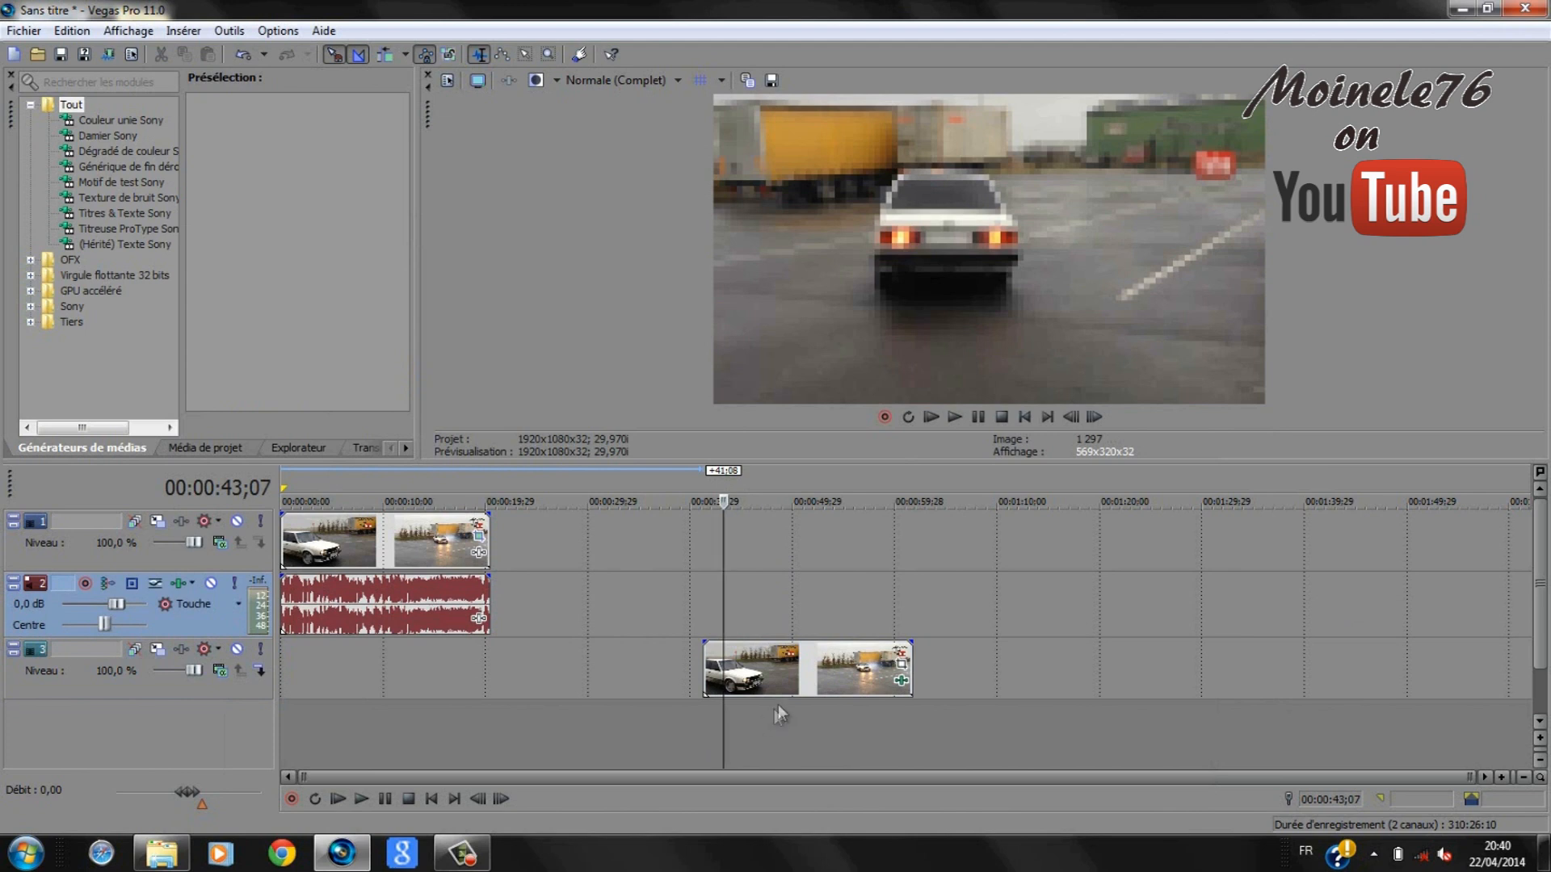
click(827, 609)
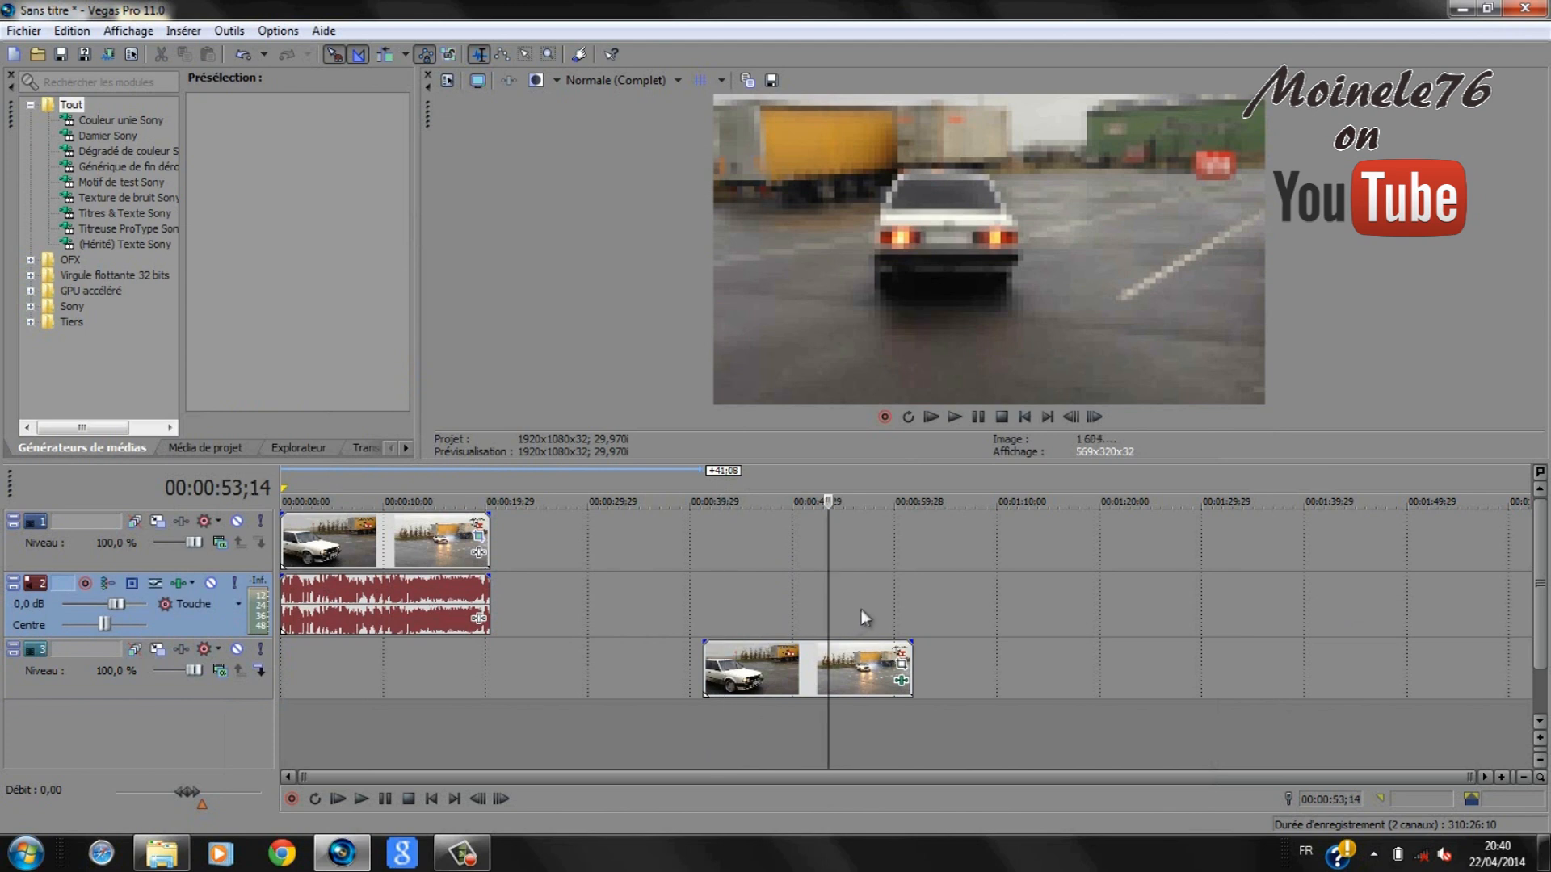
click(759, 594)
click(849, 598)
click(895, 596)
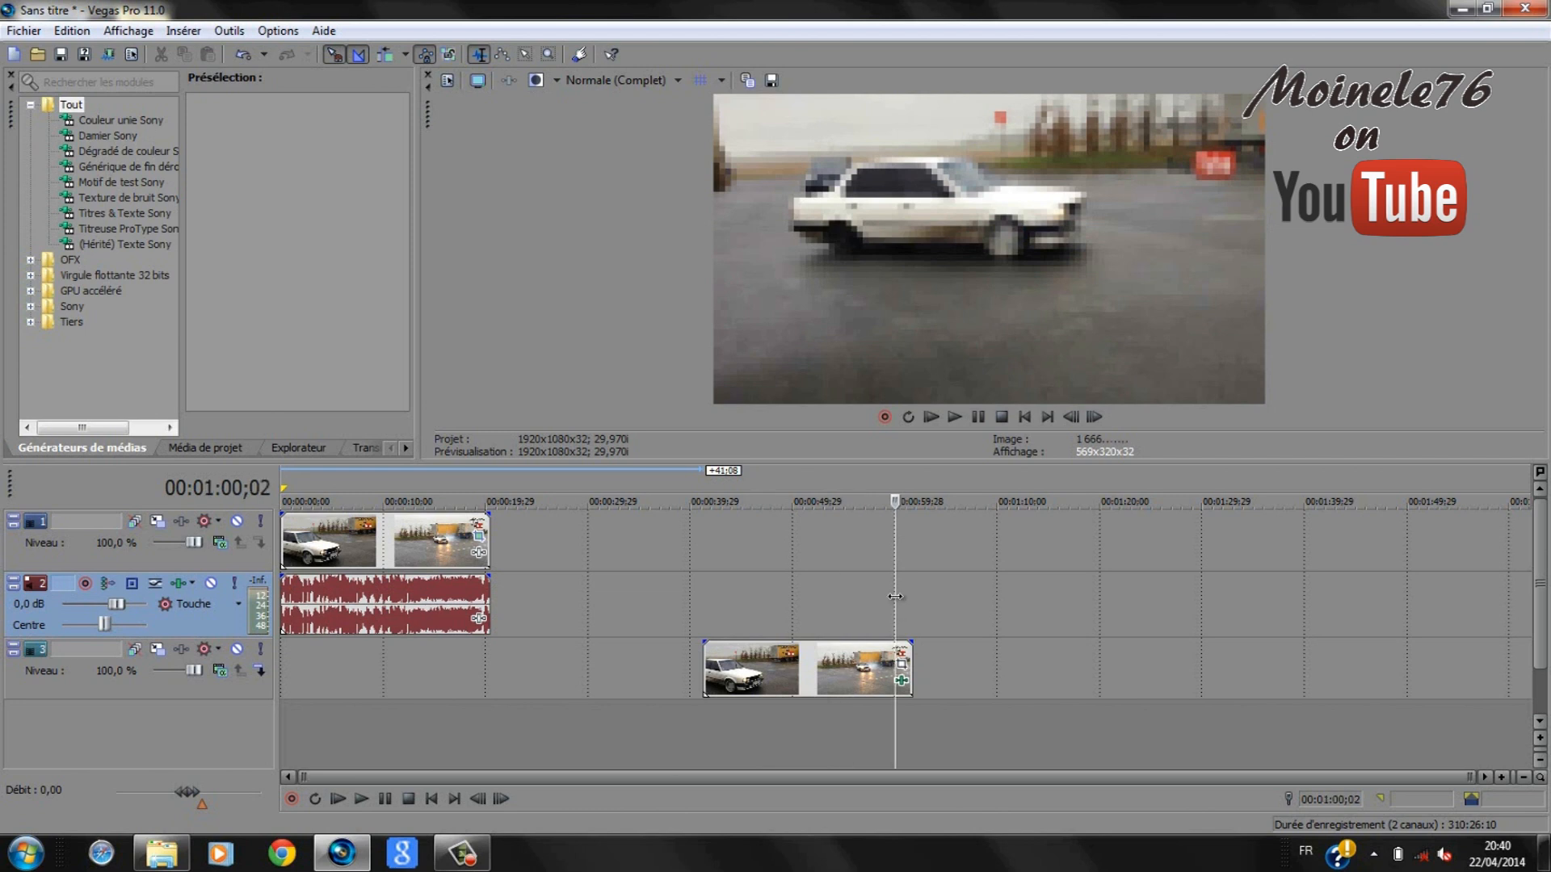
drag(789, 670, 362, 648)
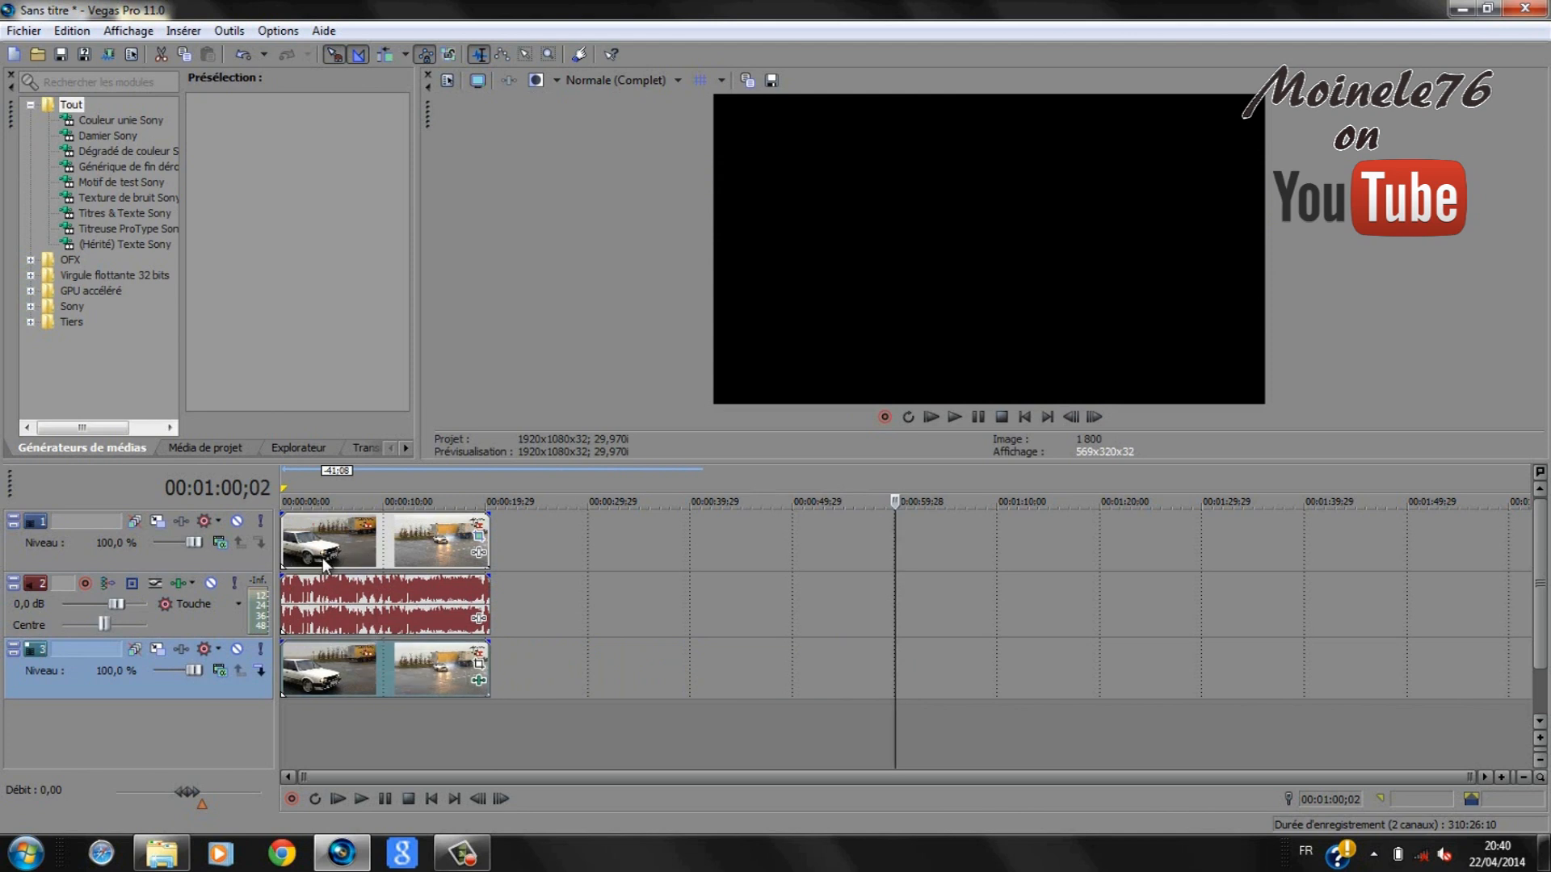
- Enlarge the video preview and check the licence plate pixelation at several moments in the first six seconds
click(338, 720)
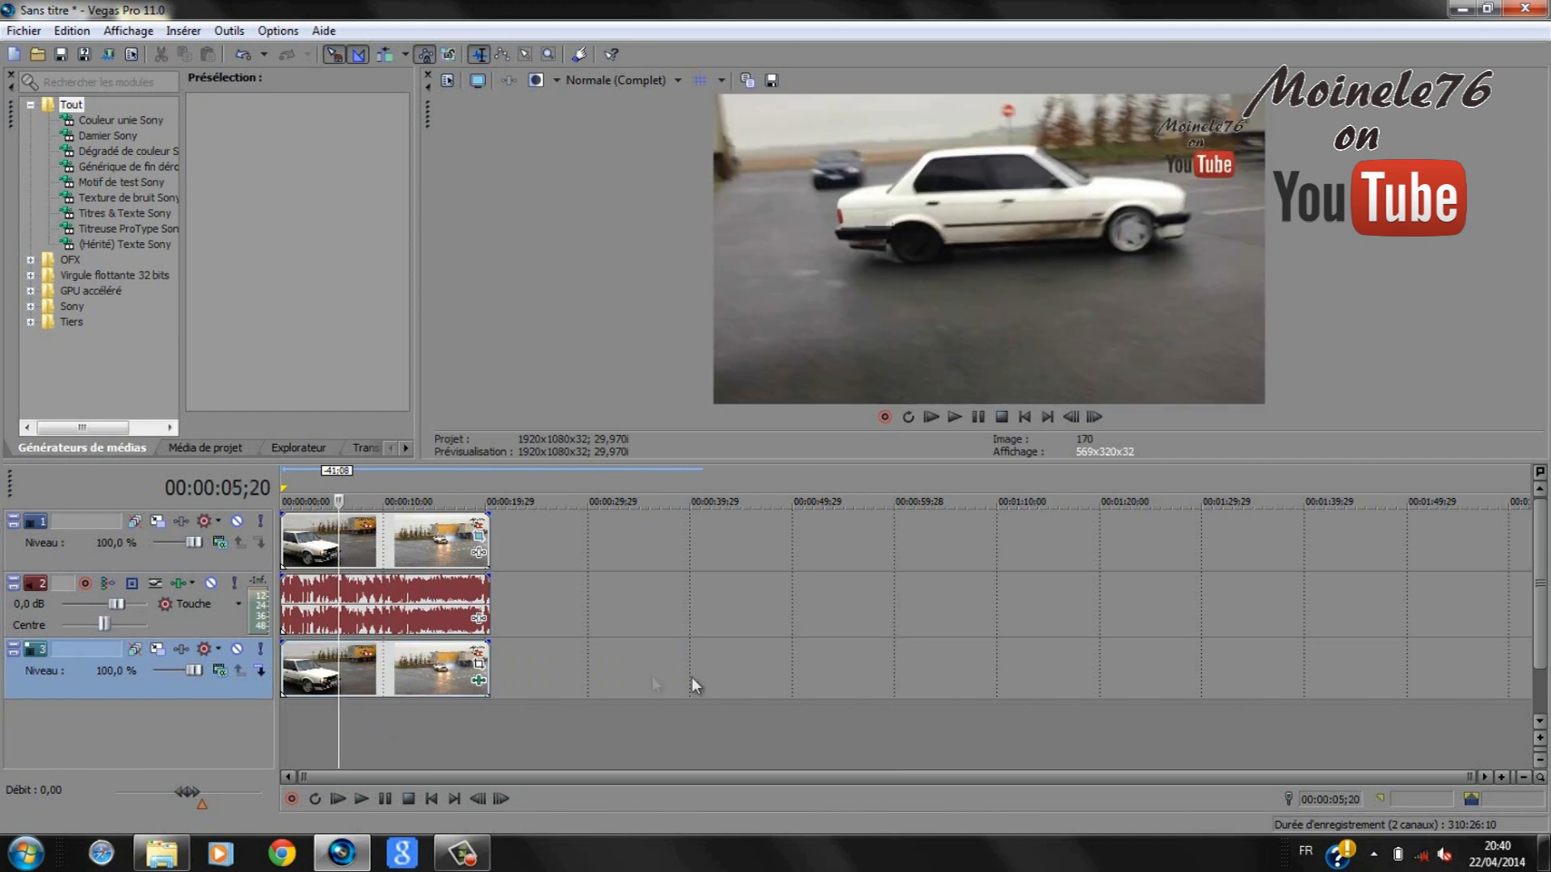
click(302, 714)
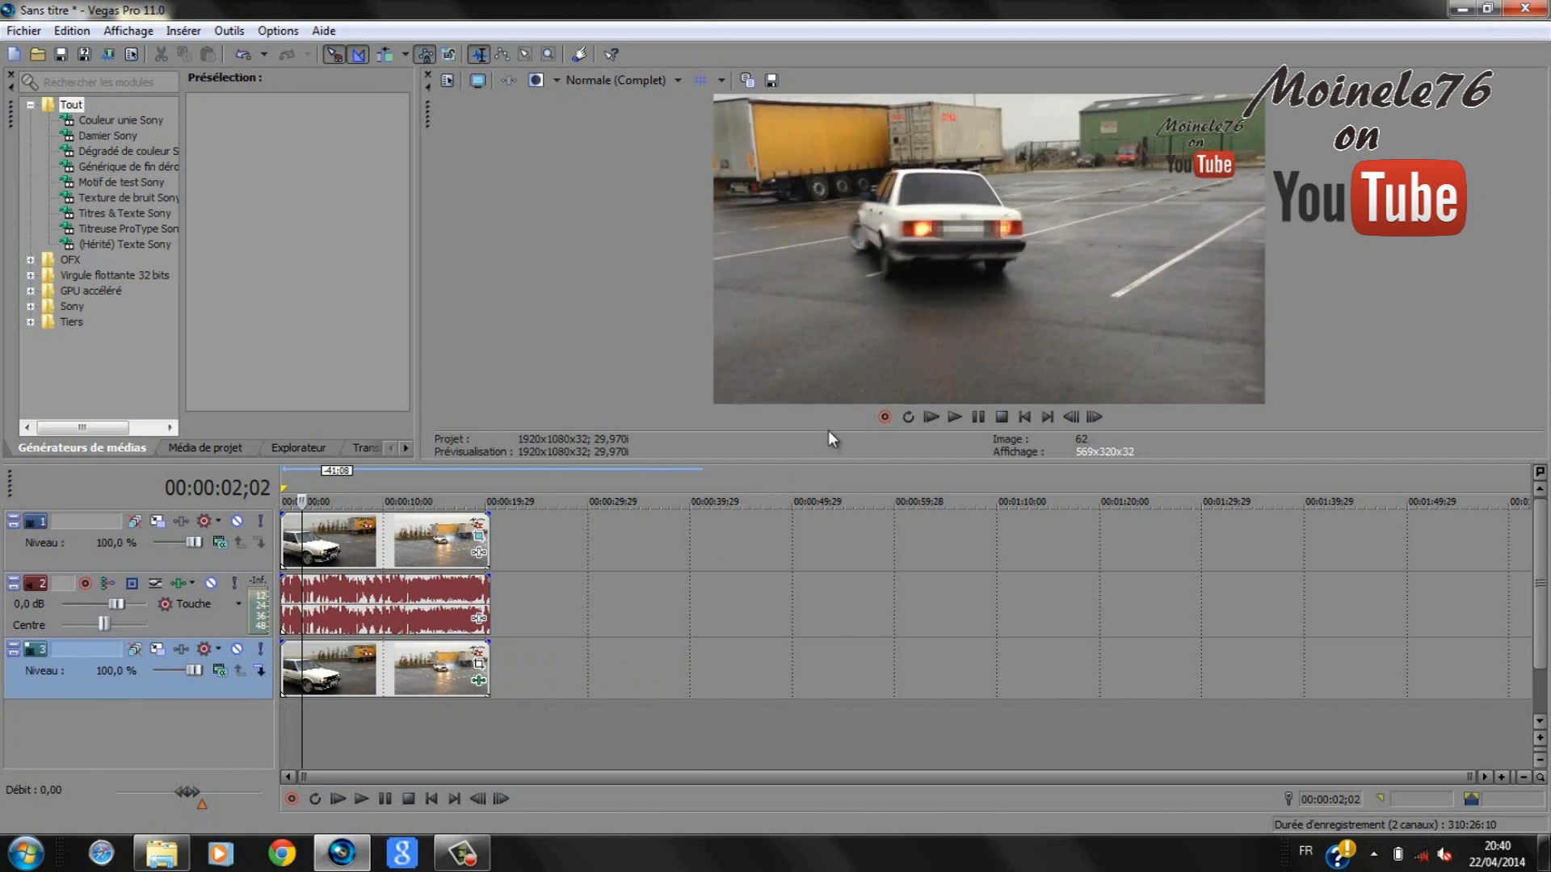
drag(835, 457, 836, 745)
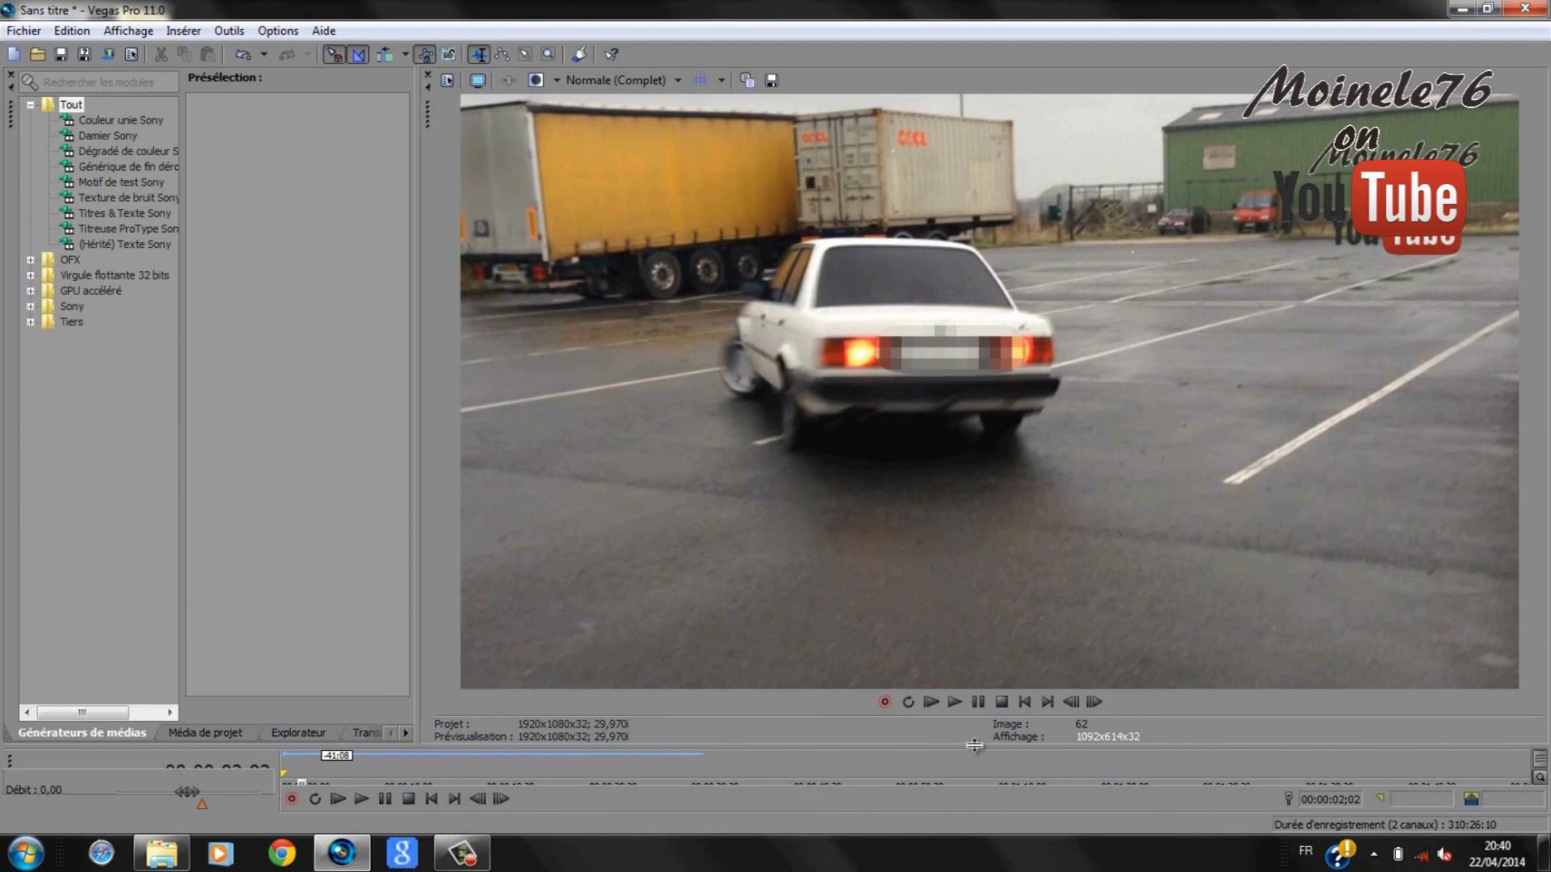
drag(974, 745, 940, 651)
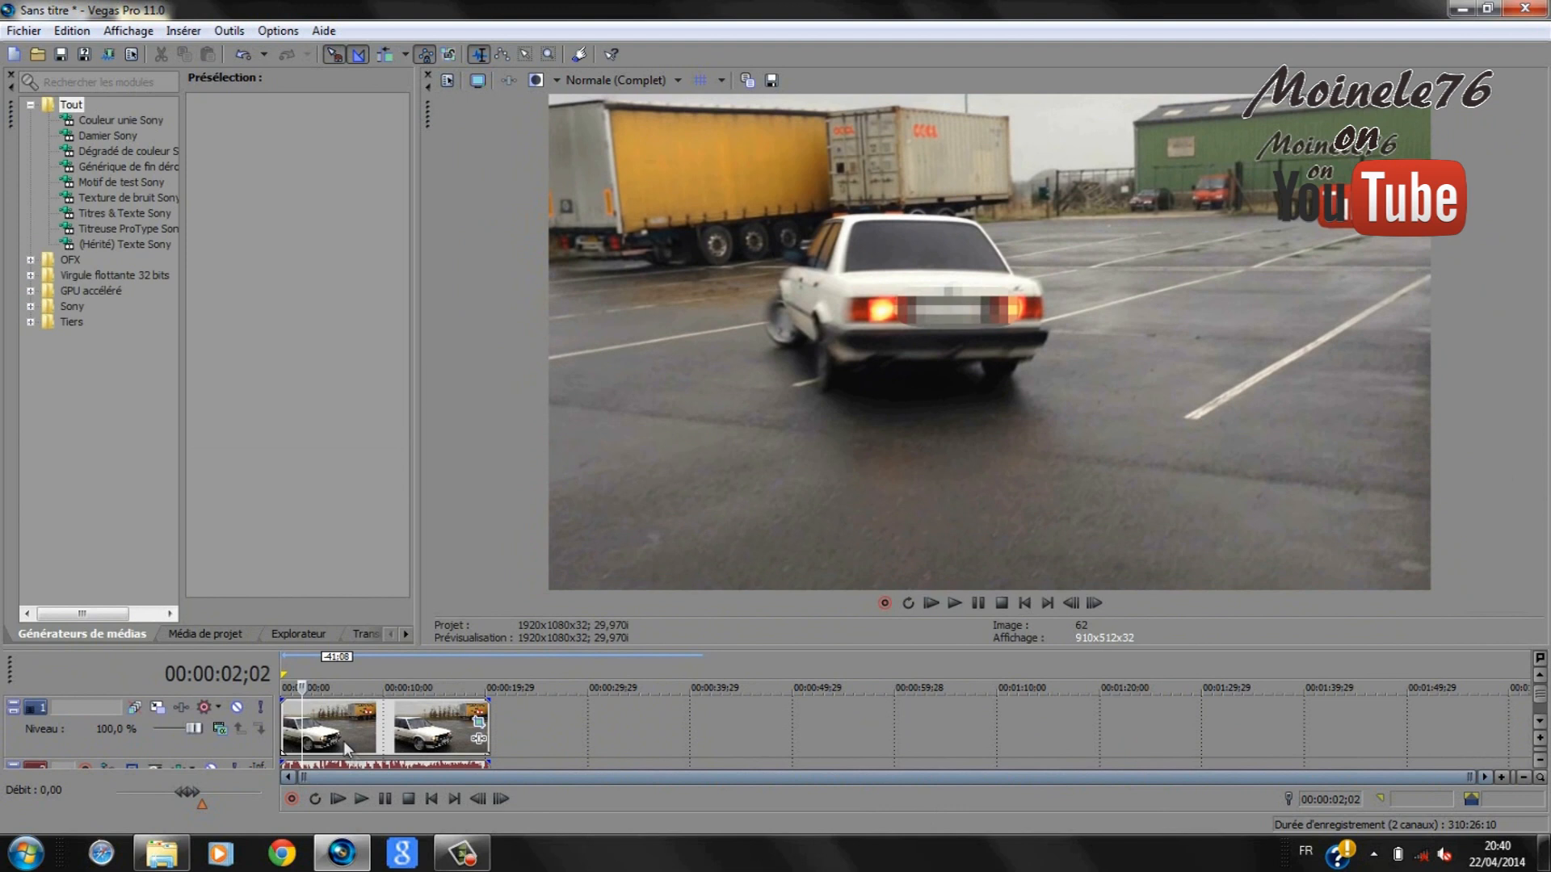
click(289, 722)
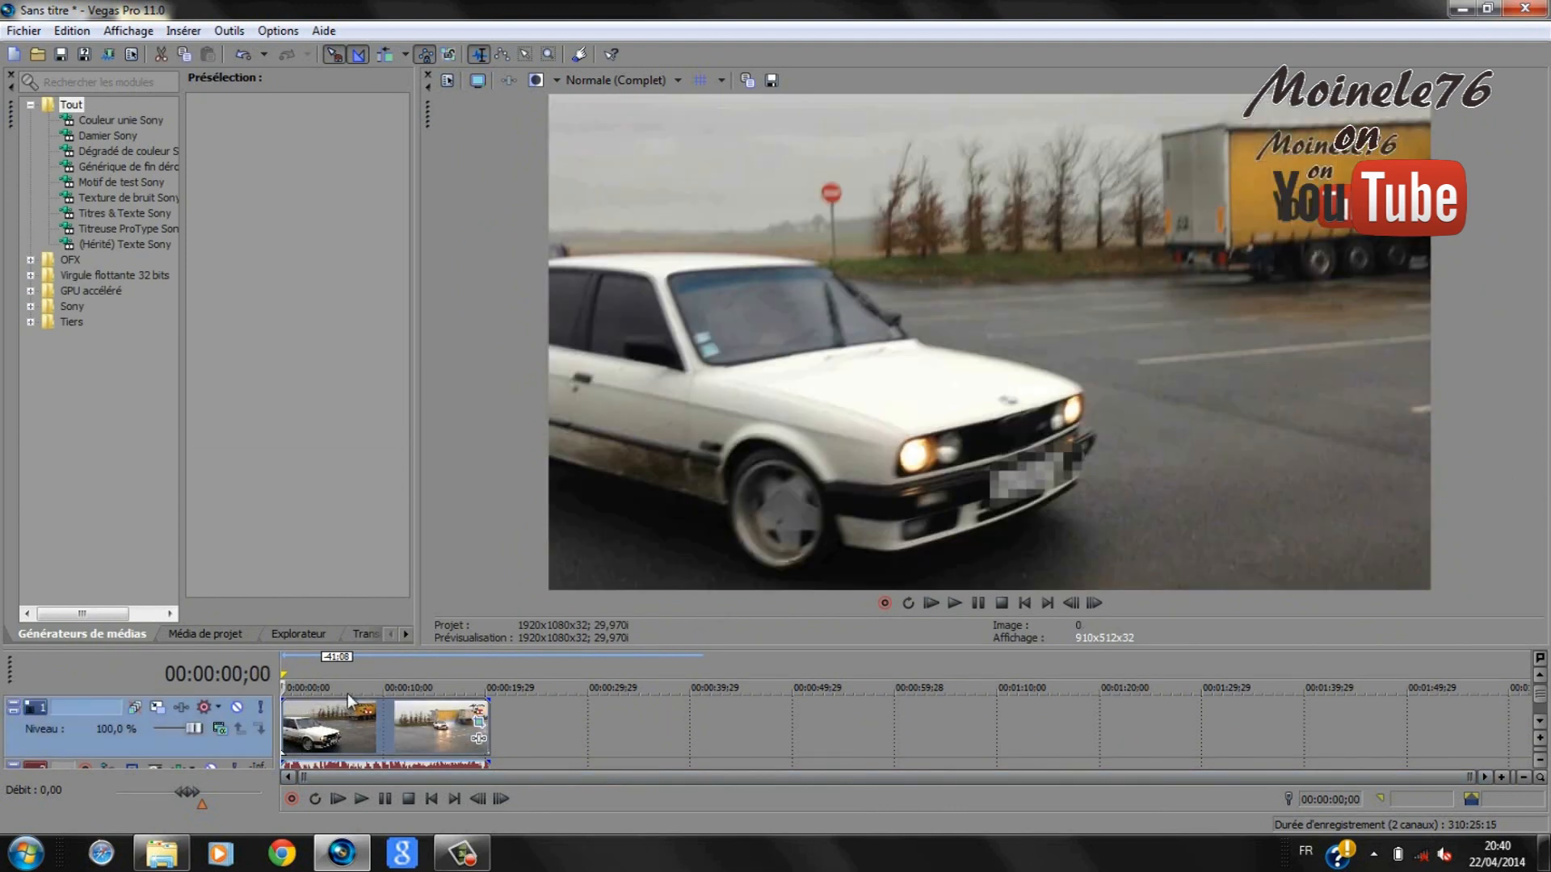
click(300, 731)
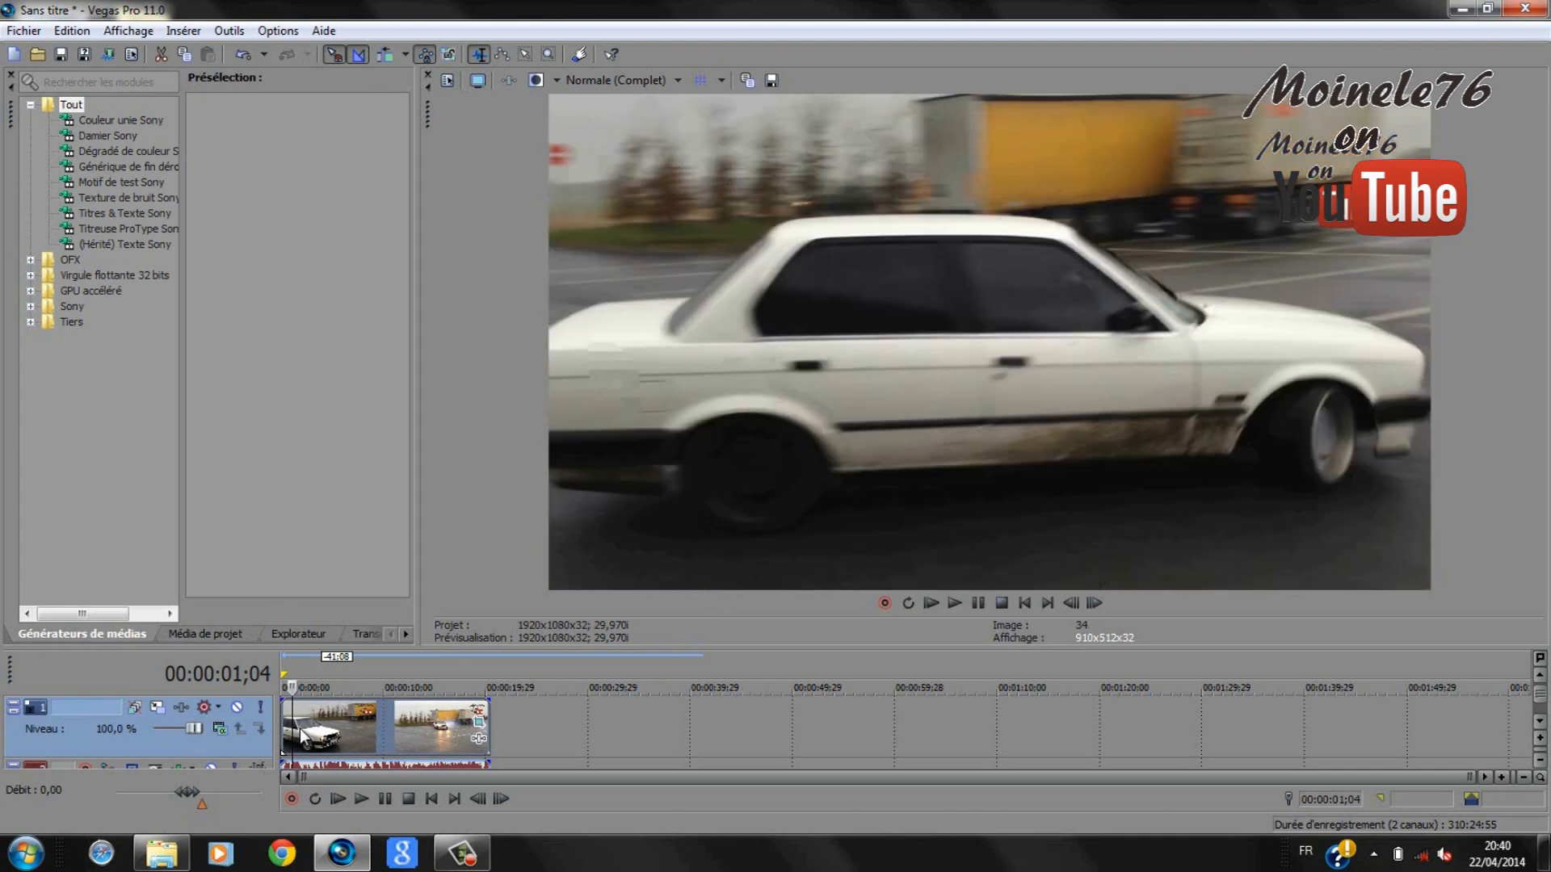
click(303, 732)
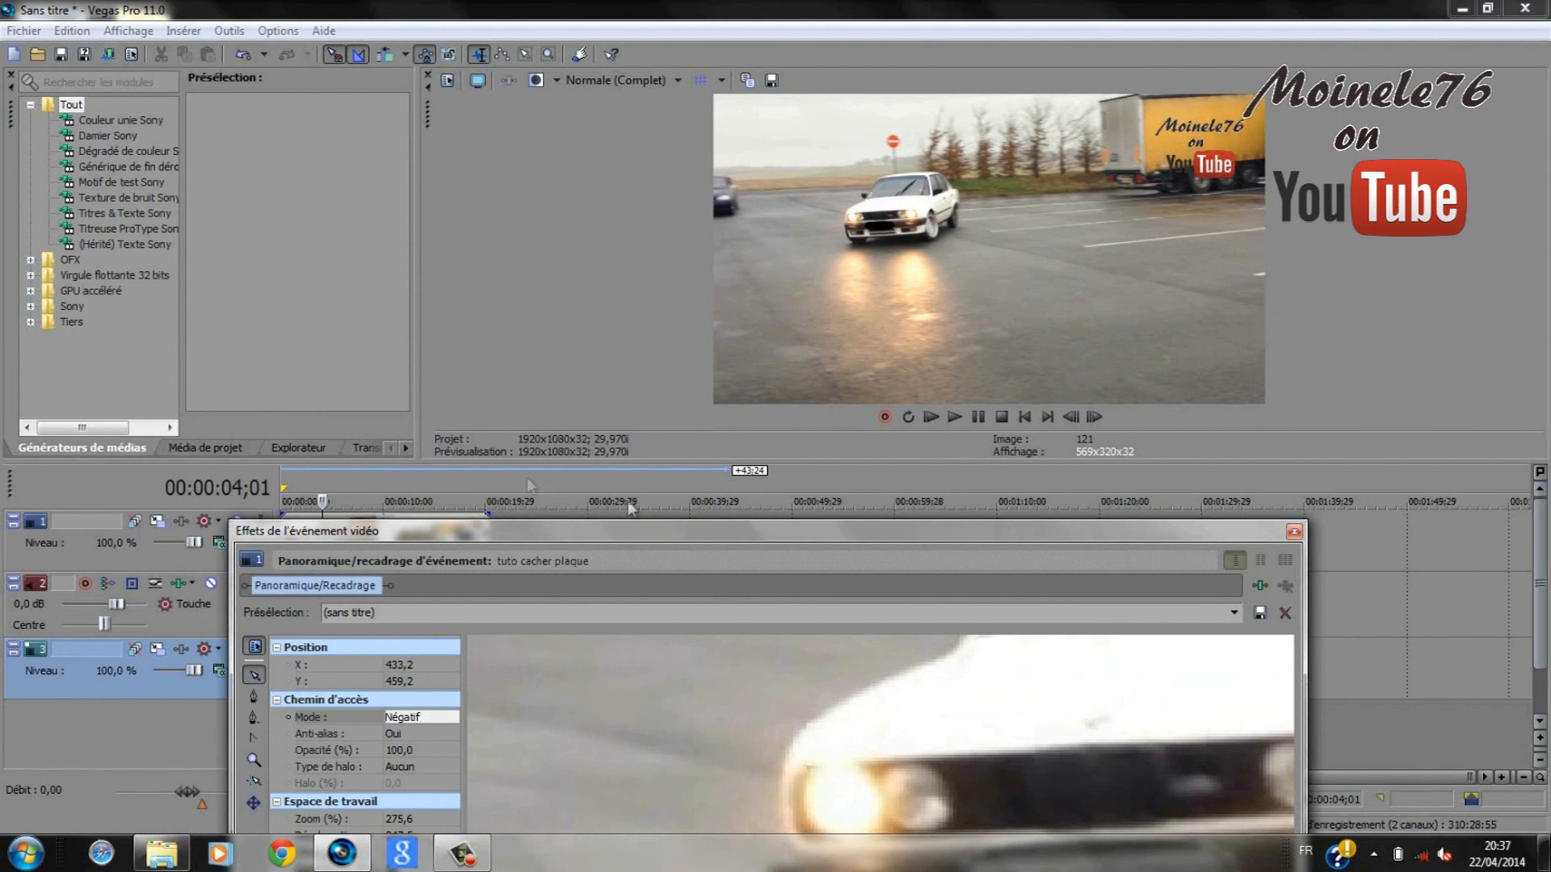
- Open the render settings and choose the Windows Media Video V11 template "Vidéo HD 1080-30p 8 Mbits/s"
click(107, 53)
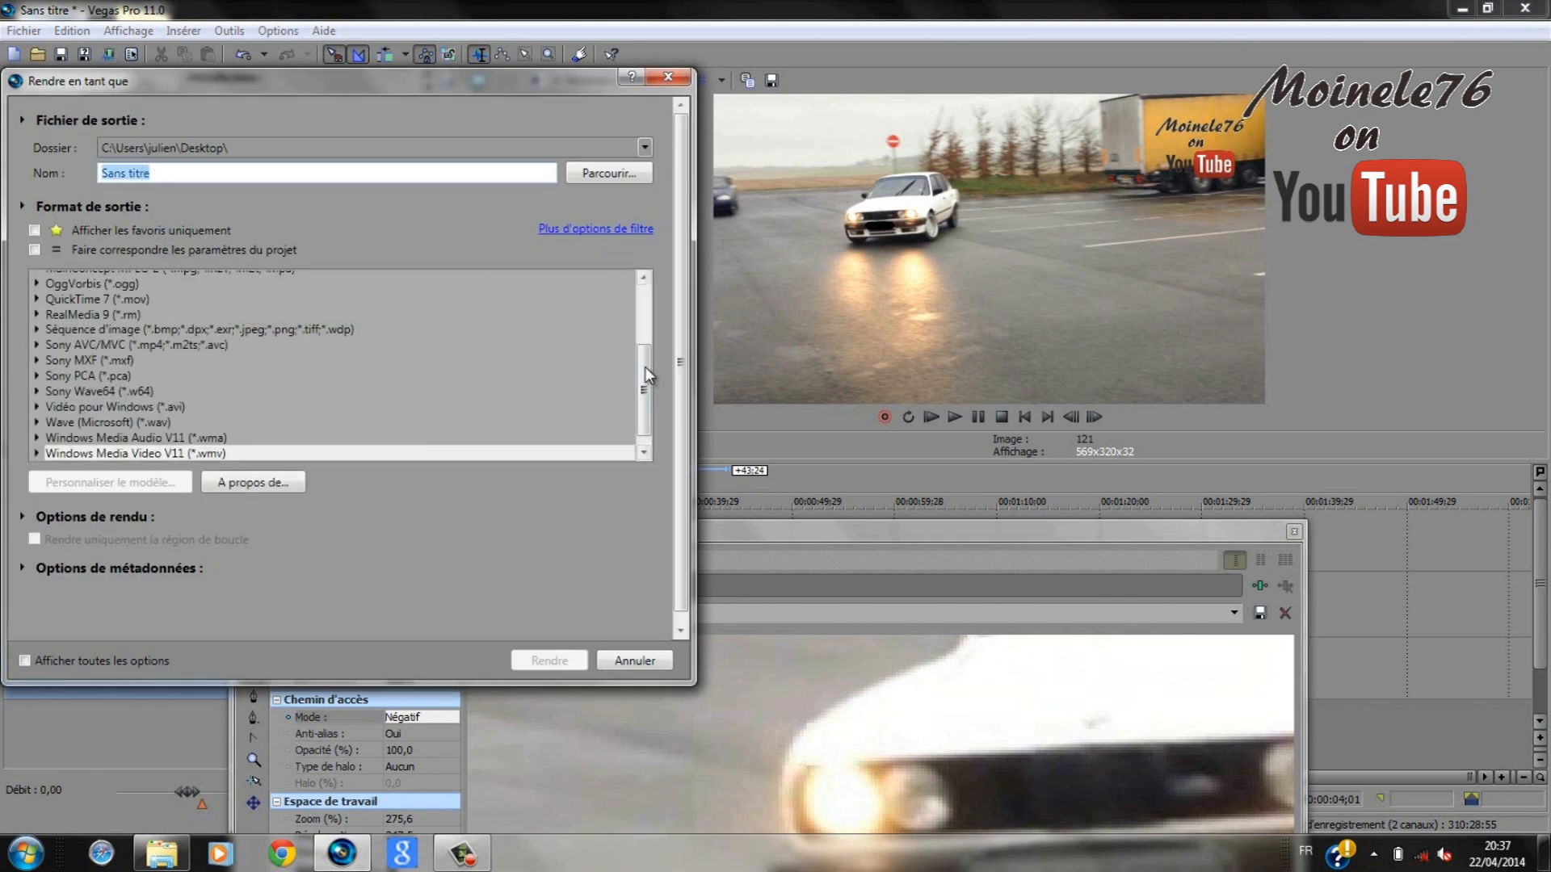
click(34, 454)
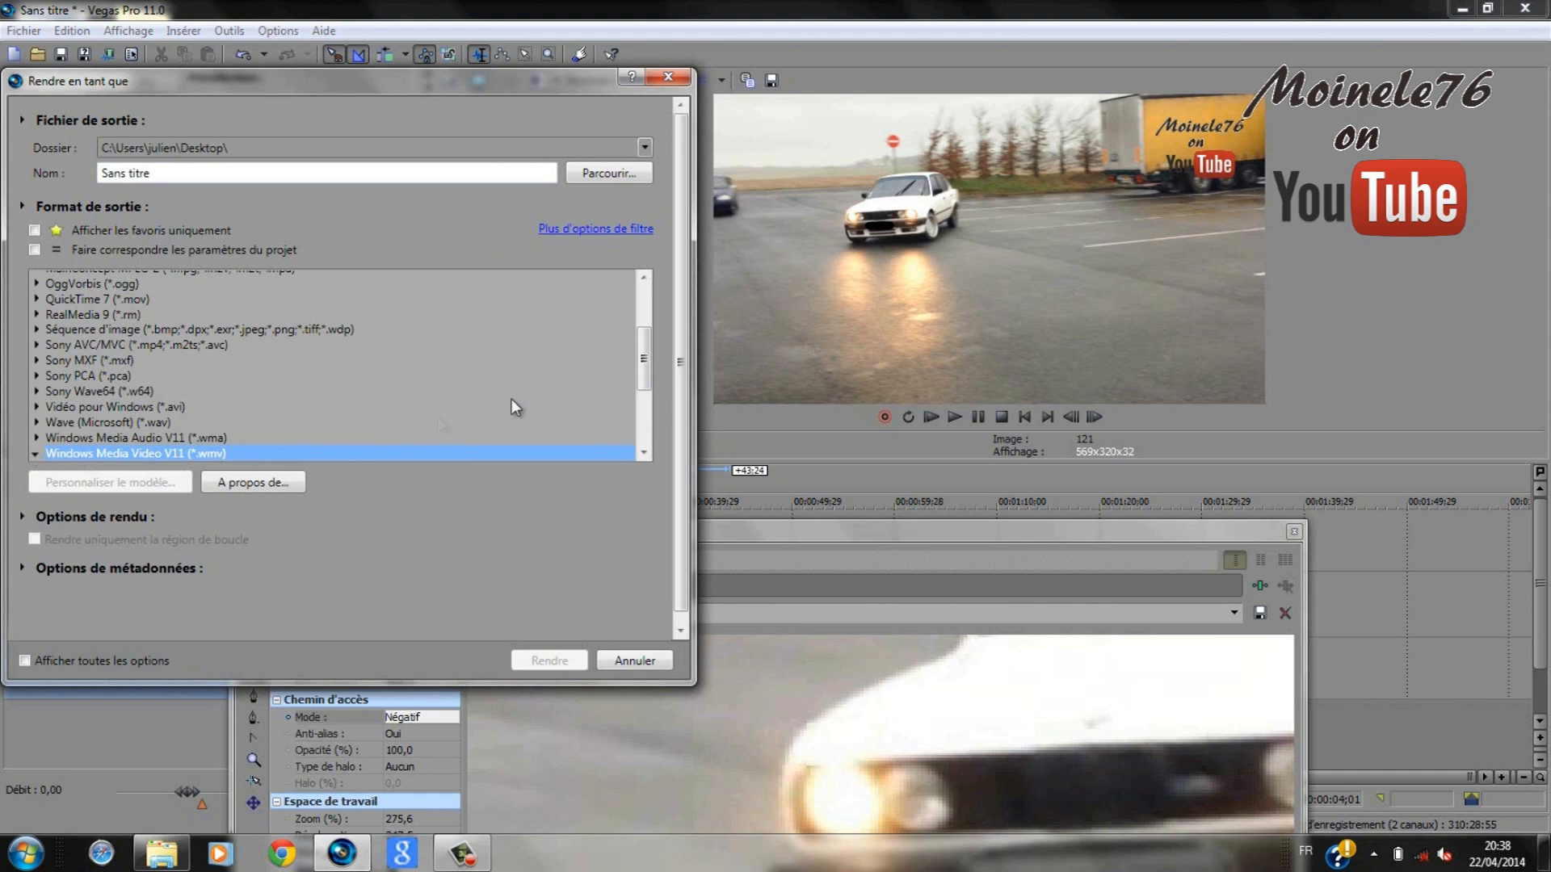
drag(641, 345, 652, 410)
click(167, 437)
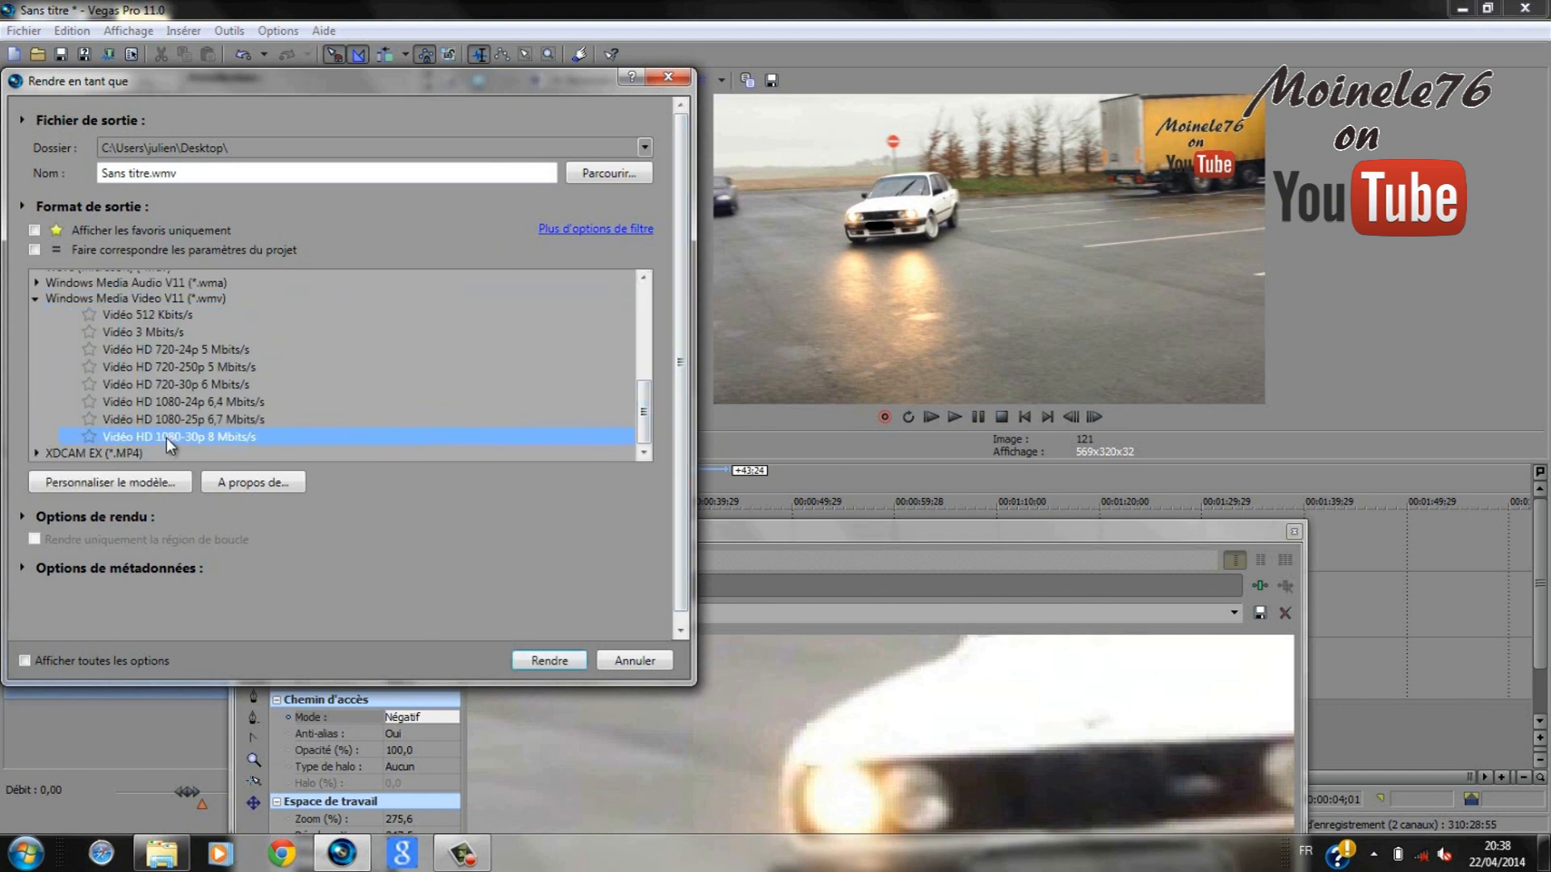